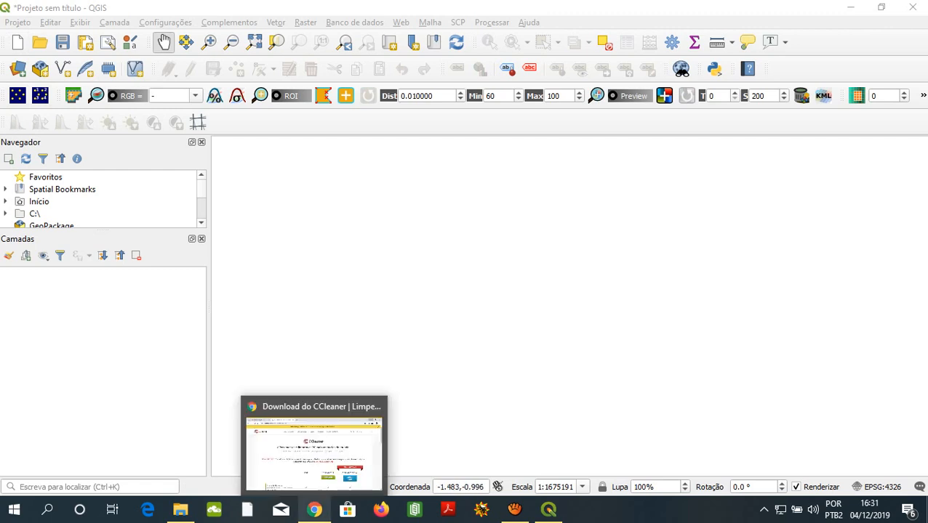
# - Switch to Chrome and reopen the Portuguese QGIS project site from the Google results for "qgis project"
pyautogui.click(314, 510)
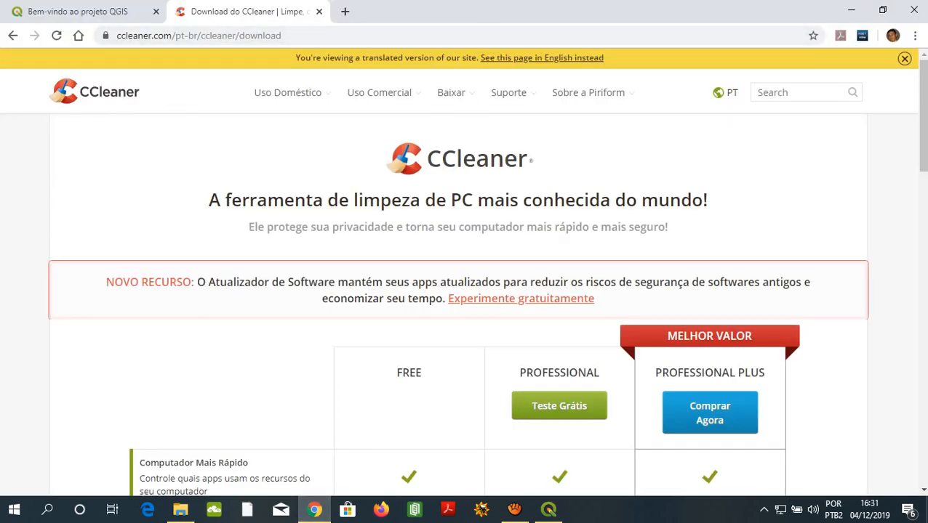
pyautogui.click(78, 12)
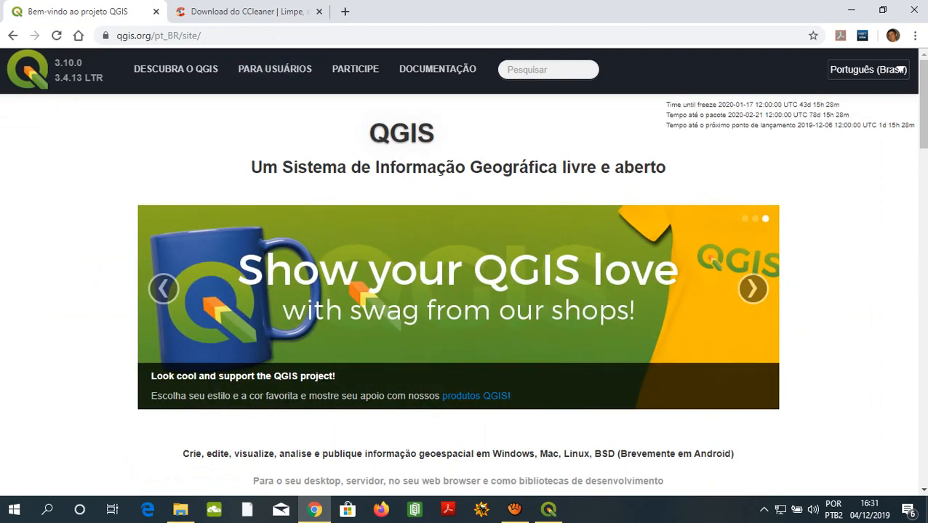
pyautogui.click(13, 36)
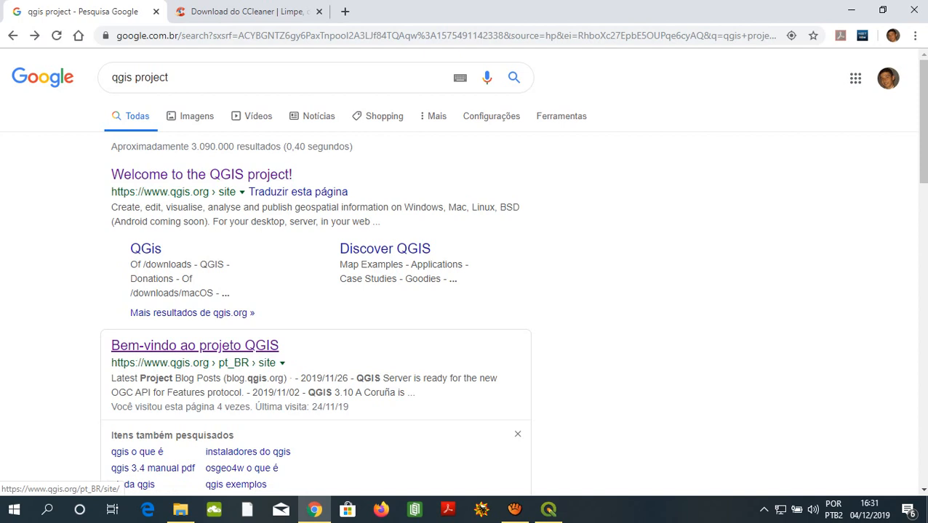
pyautogui.click(195, 346)
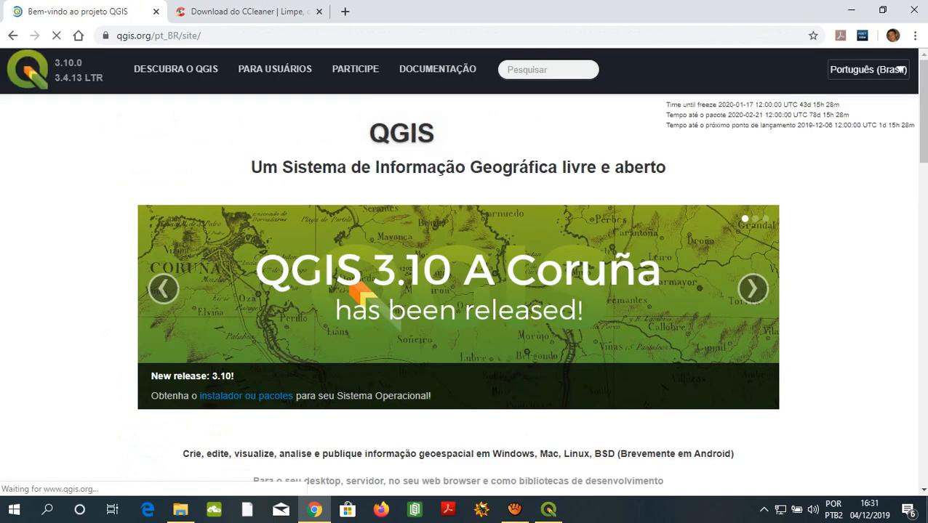
# - Open the QGIS download page from the site's home page and examine the OSGeo4W and standalone installers offered for Windows
pyautogui.scroll(-4, 458, 291)
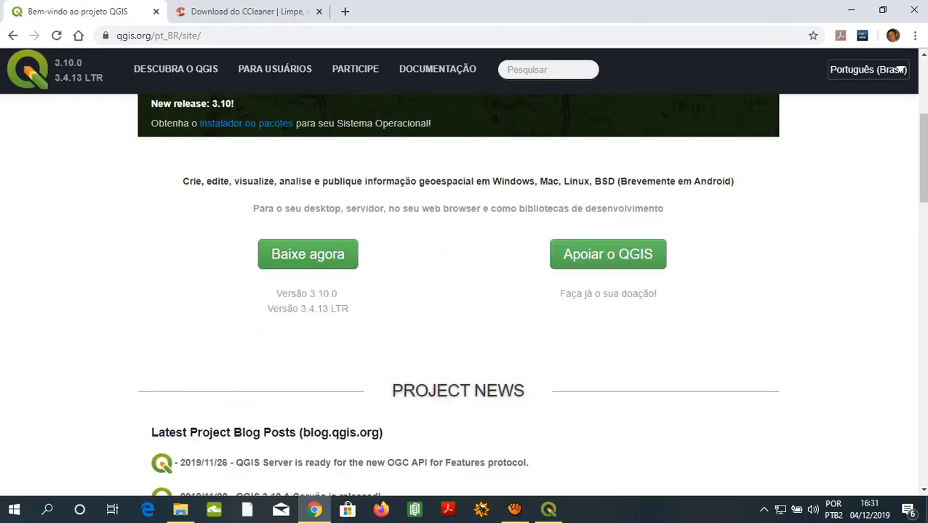
pyautogui.scroll(-3, 161, 327)
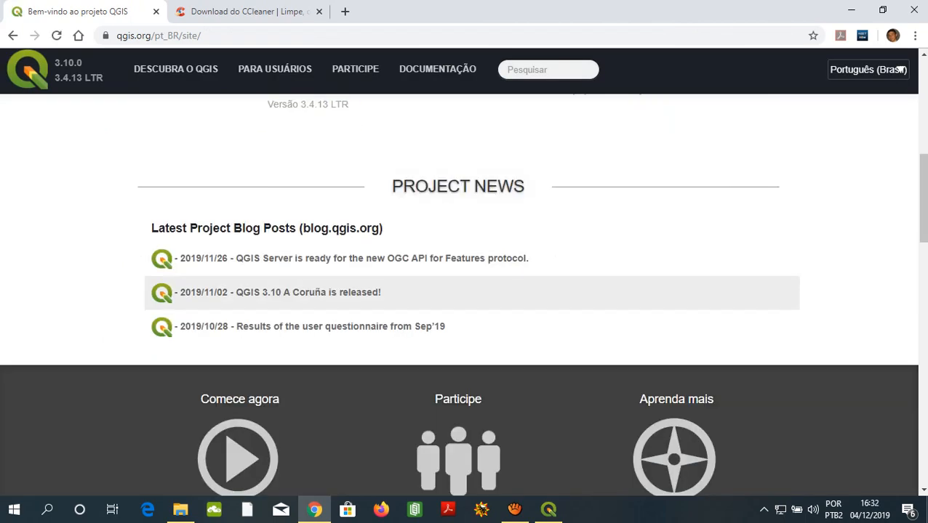
pyautogui.scroll(2, 162, 327)
pyautogui.scroll(5, 458, 291)
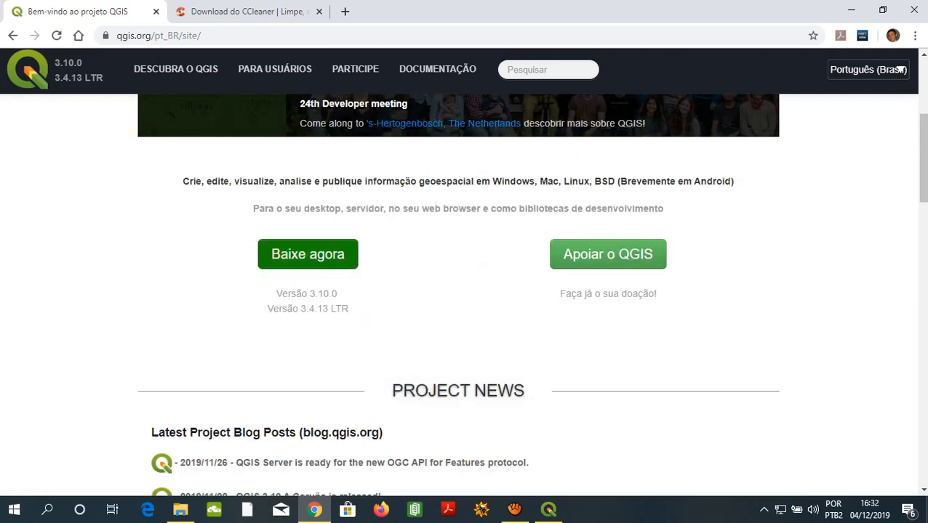
pyautogui.scroll(-2, 458, 290)
pyautogui.scroll(-2, 308, 327)
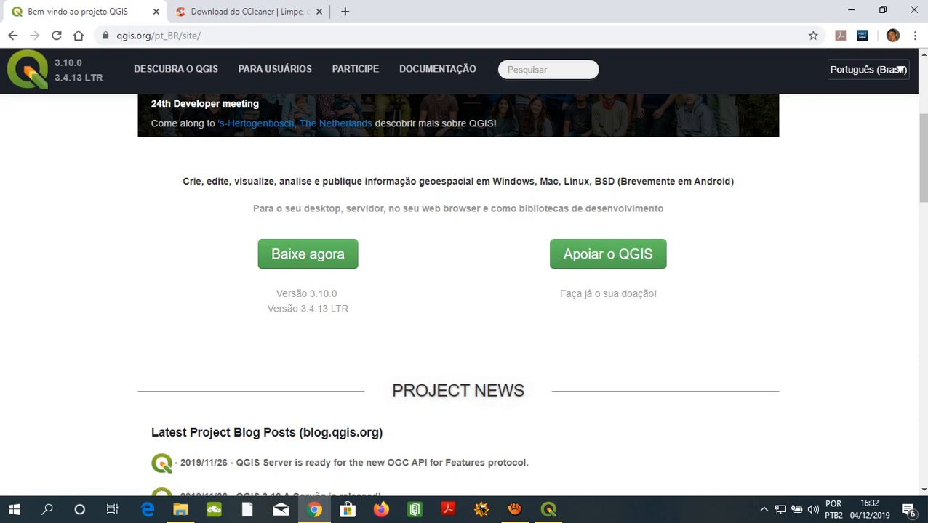
pyautogui.moveTo(316, 295); pyautogui.dragTo(323, 295)
pyautogui.click(314, 256)
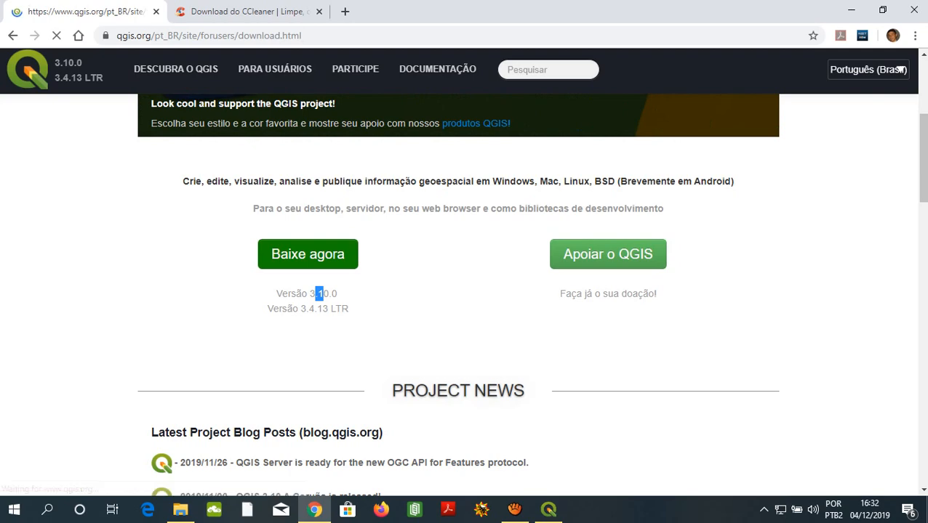
pyautogui.scroll(-1, 312, 254)
pyautogui.scroll(-6, 458, 291)
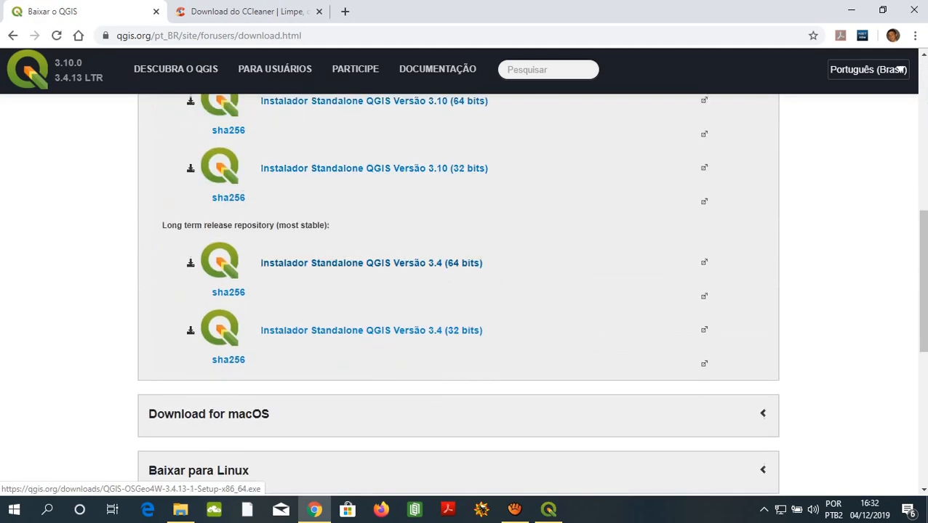
pyautogui.scroll(3, 458, 291)
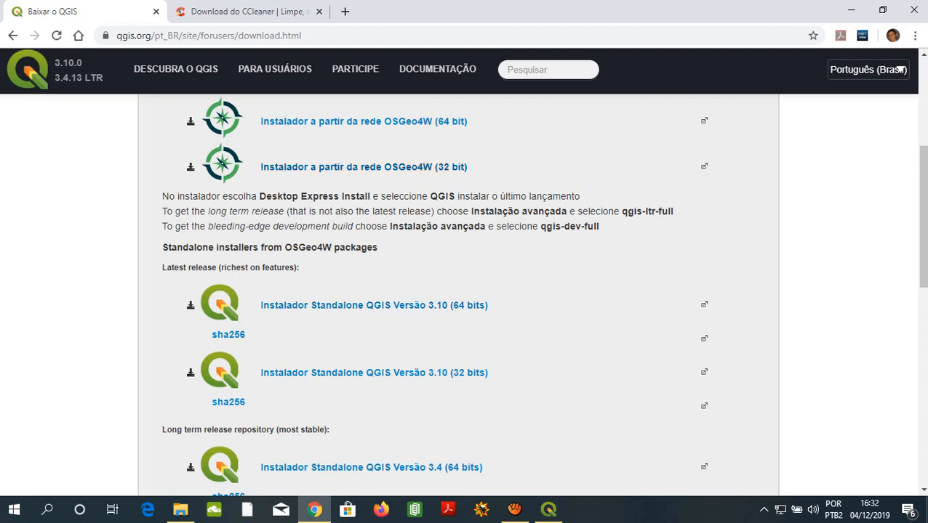
pyautogui.scroll(1, 411, 189)
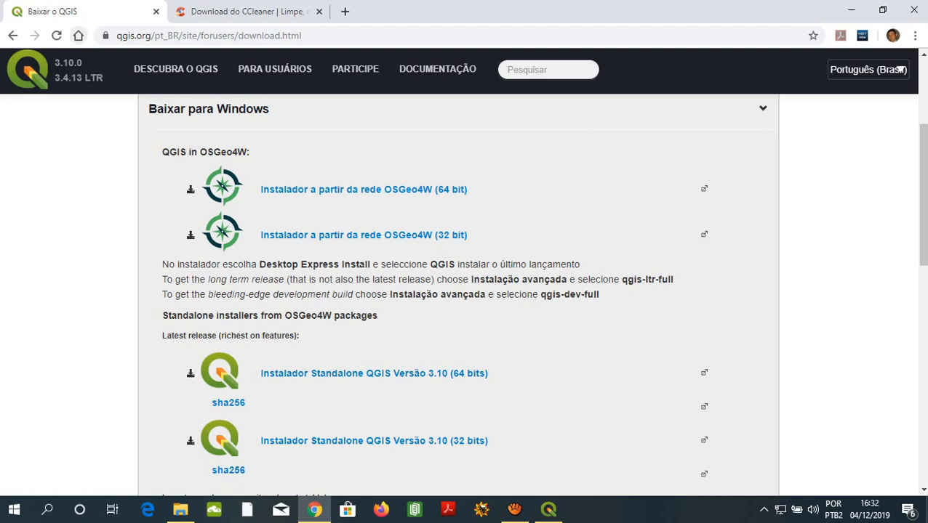
# - Search Google for "earth explorer", open the USGS EarthExplorer home page and examine its search criteria, including the date range
pyautogui.click(79, 36)
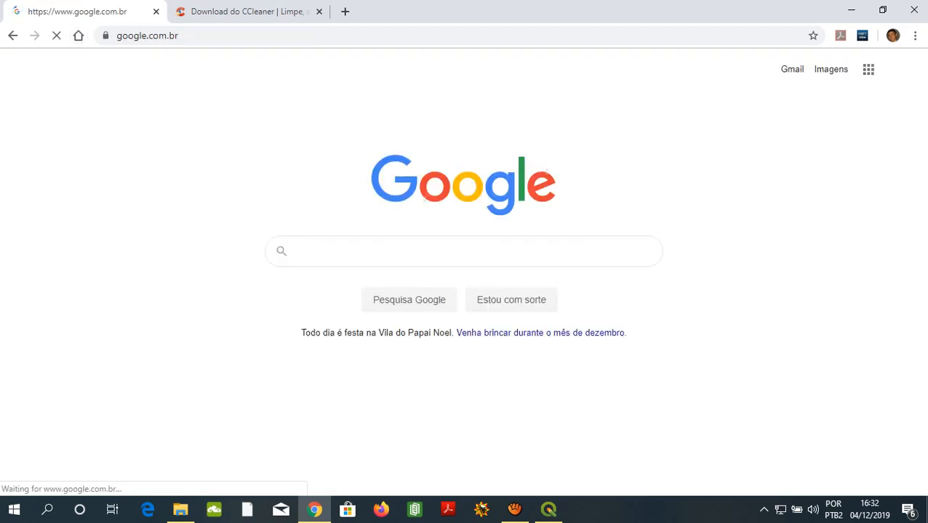
pyautogui.write('ear')
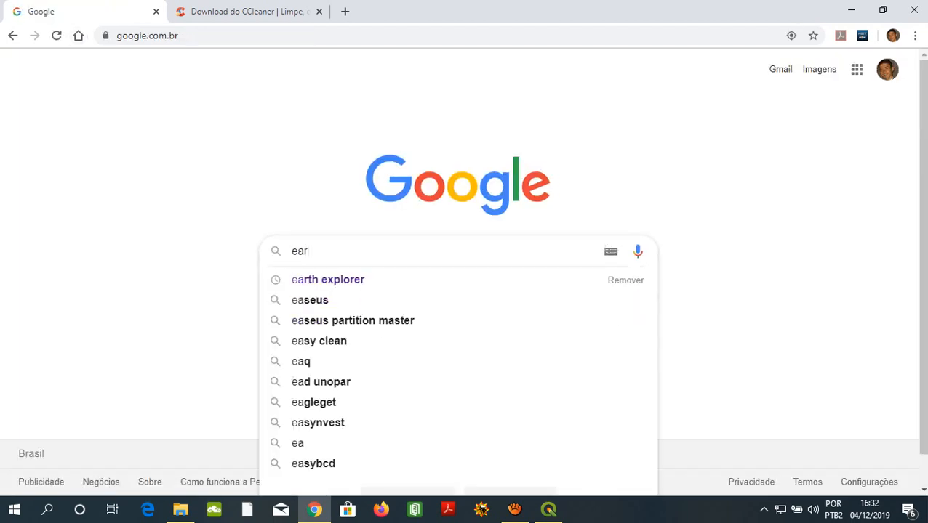
pyautogui.write('th e')
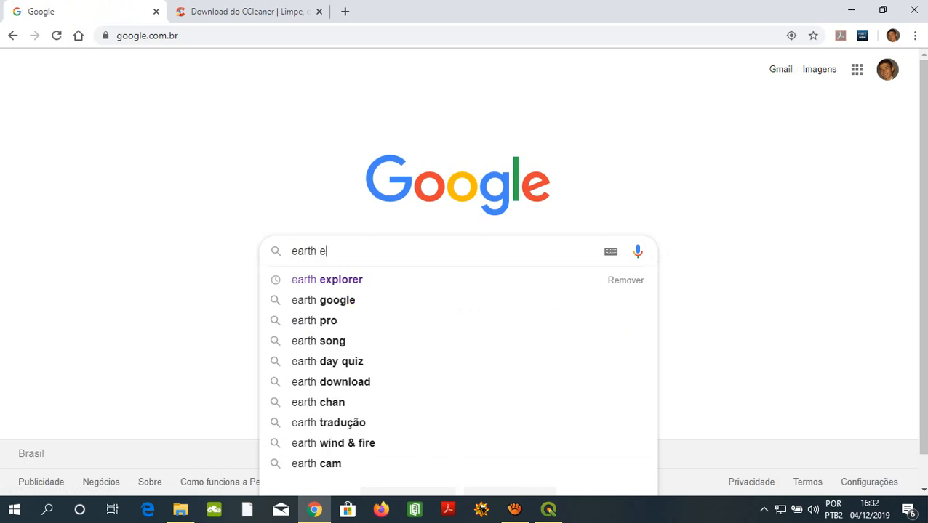
pyautogui.write('xplorer')
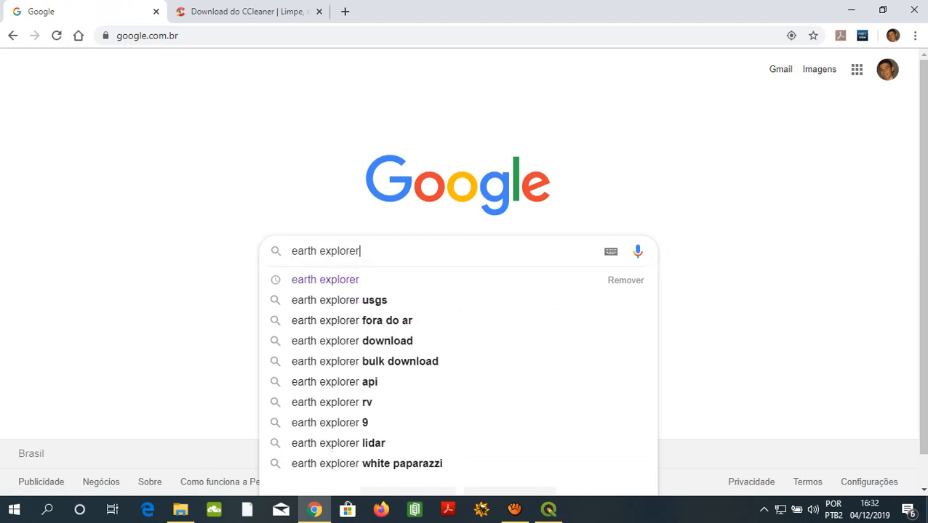
pyautogui.press('Return')
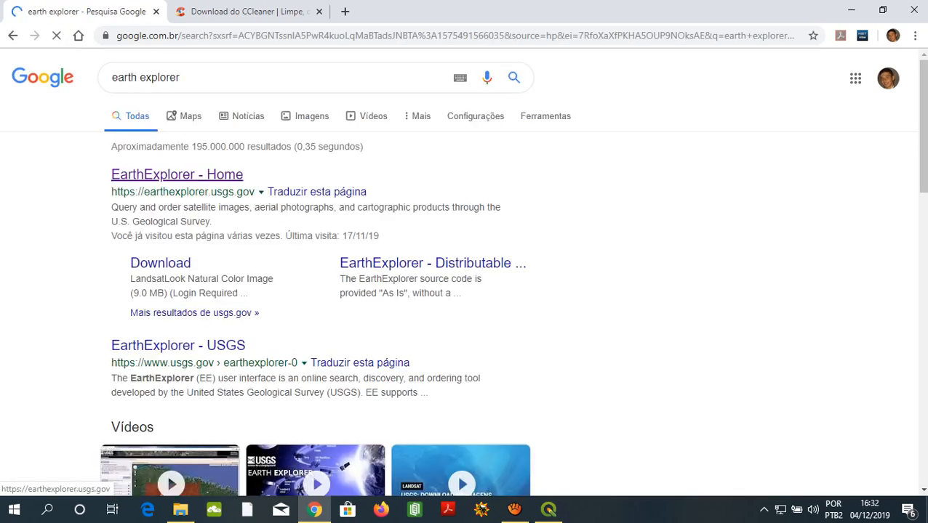
pyautogui.click(177, 174)
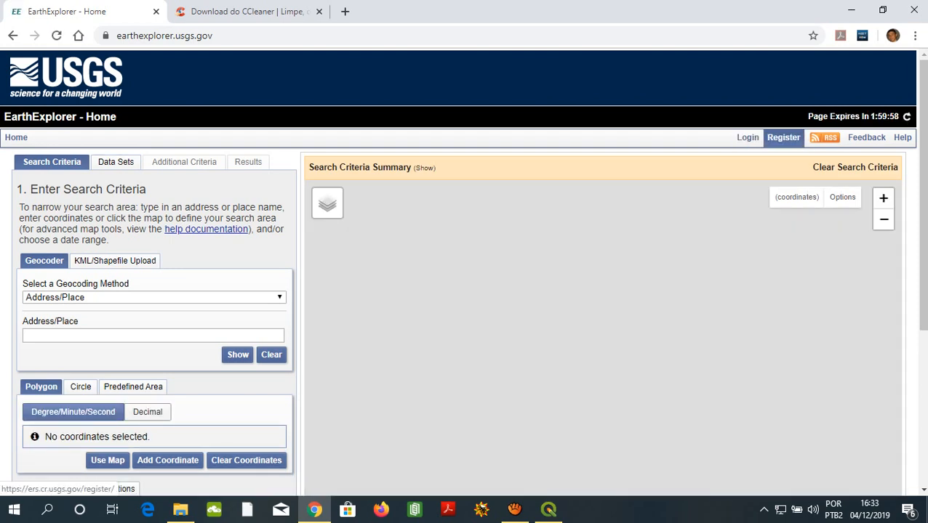
pyautogui.scroll(-2, 466, 270)
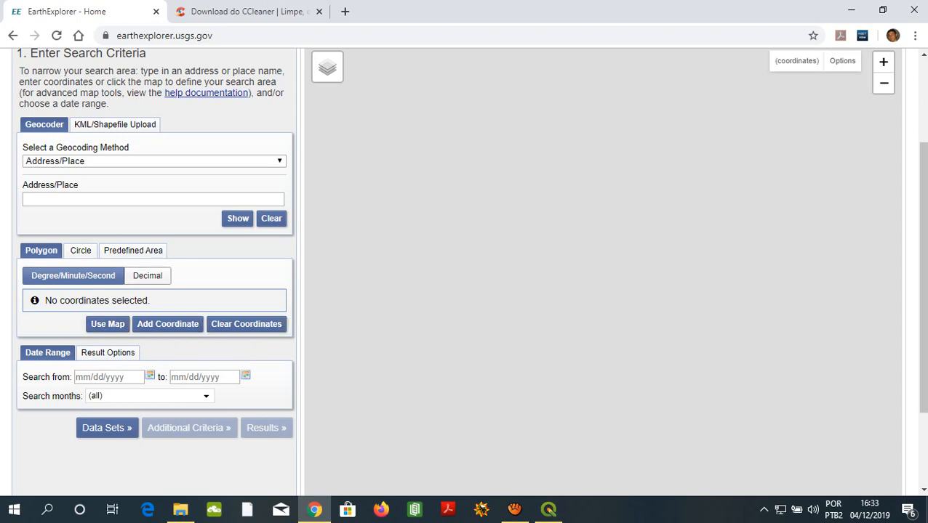
pyautogui.click(109, 377)
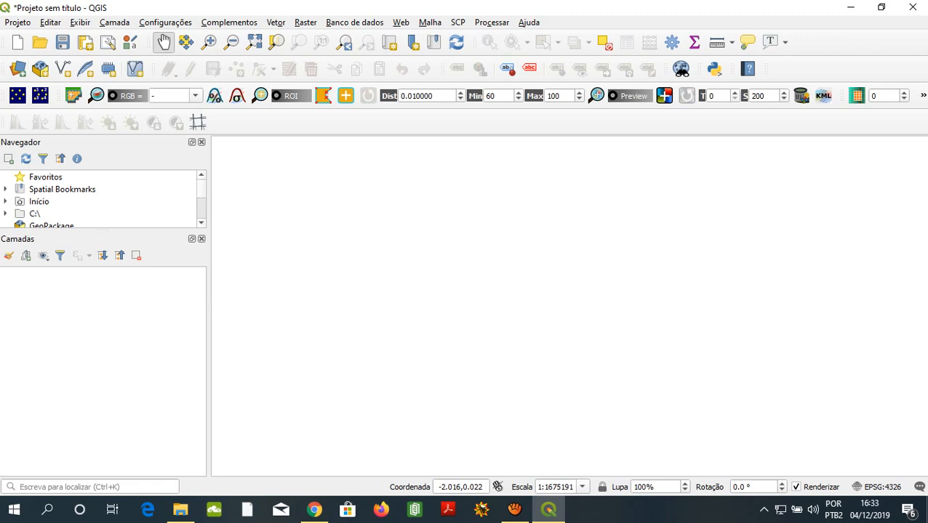
# - Look through the folders, databases and web services listed in the Navegador panel
pyautogui.scroll(-3, 102, 198)
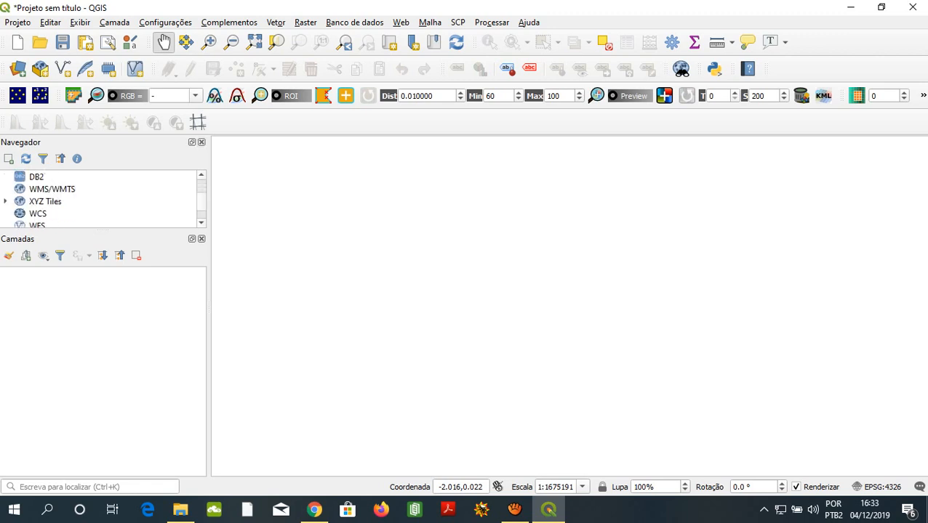
pyautogui.scroll(2, 102, 198)
pyautogui.scroll(-1, 102, 198)
pyautogui.scroll(-3, 102, 198)
pyautogui.scroll(4, 102, 198)
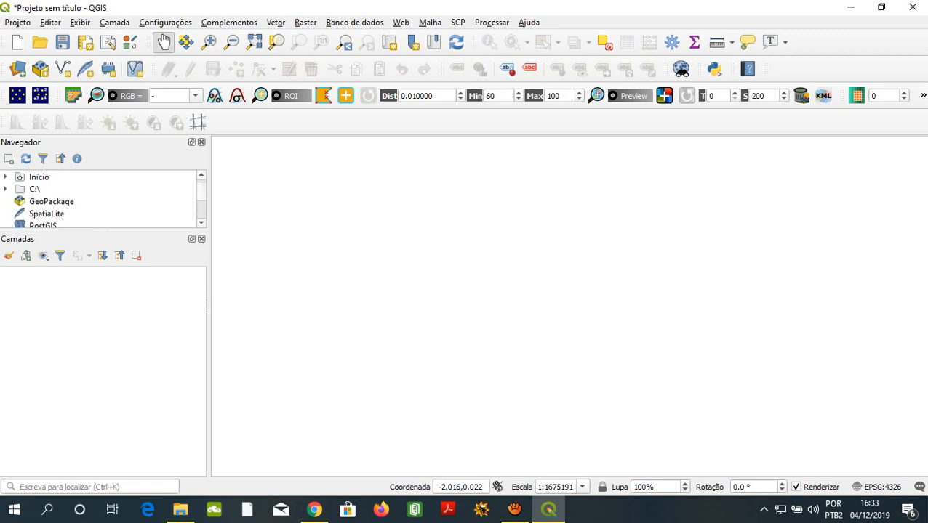
pyautogui.scroll(-3, 102, 198)
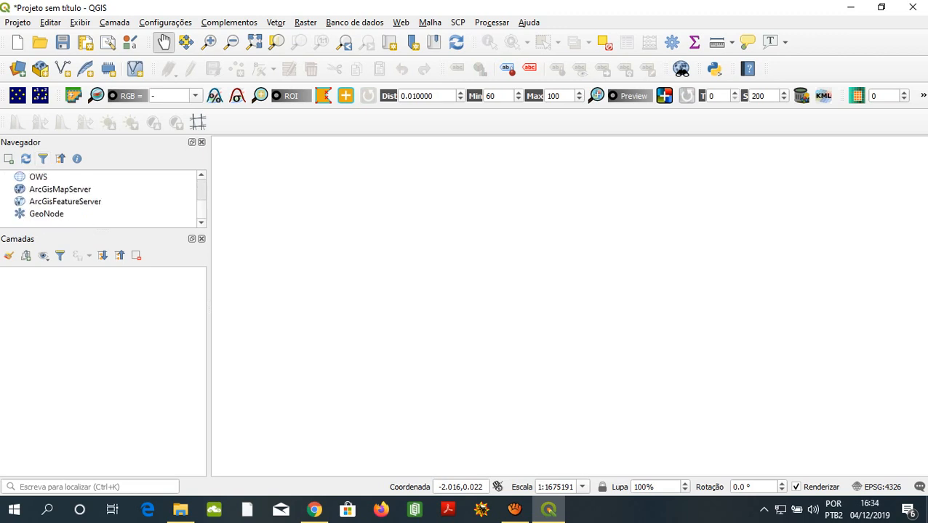
pyautogui.scroll(5, 102, 198)
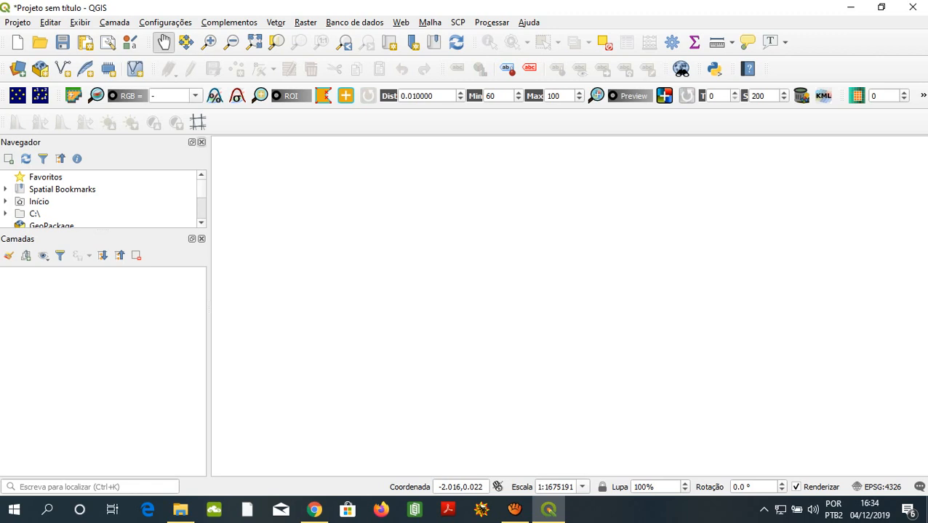
# - Hide the Navegador panel and show it again
pyautogui.click(201, 142)
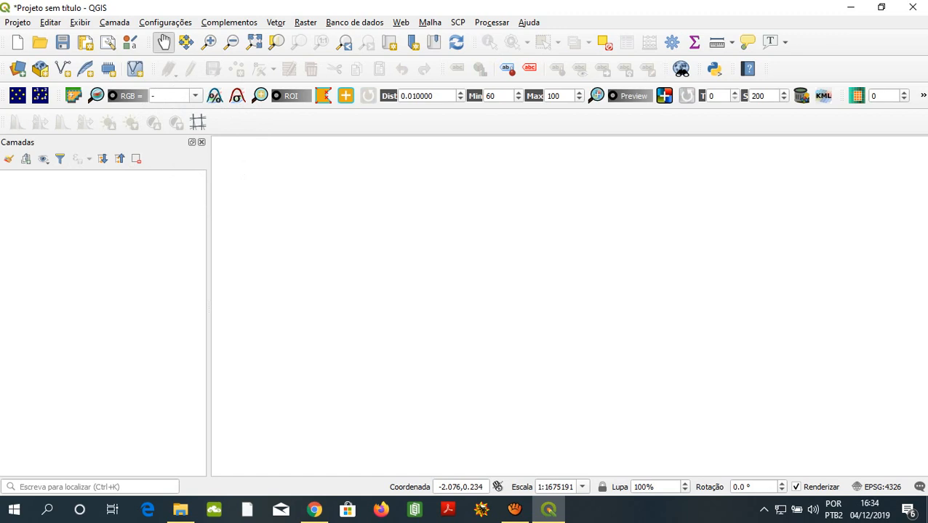
pyautogui.click(114, 23)
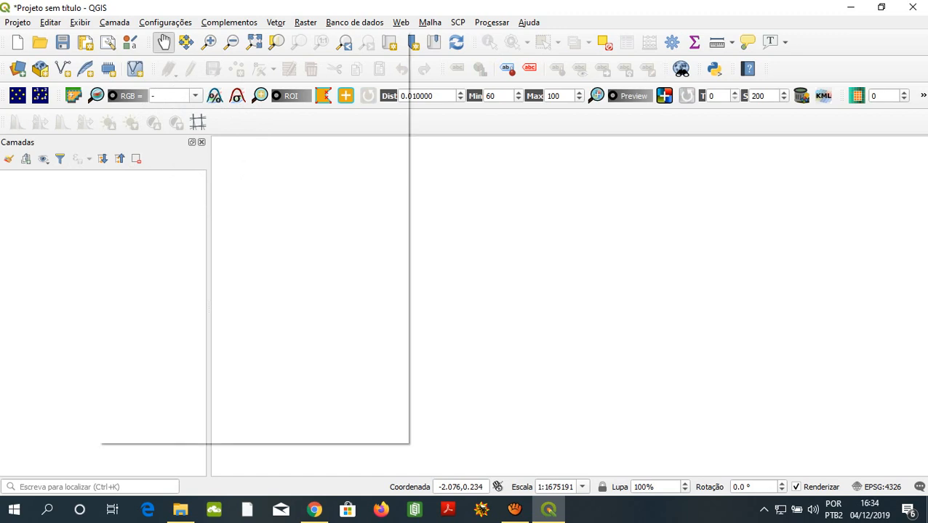
pyautogui.moveTo(80, 23)
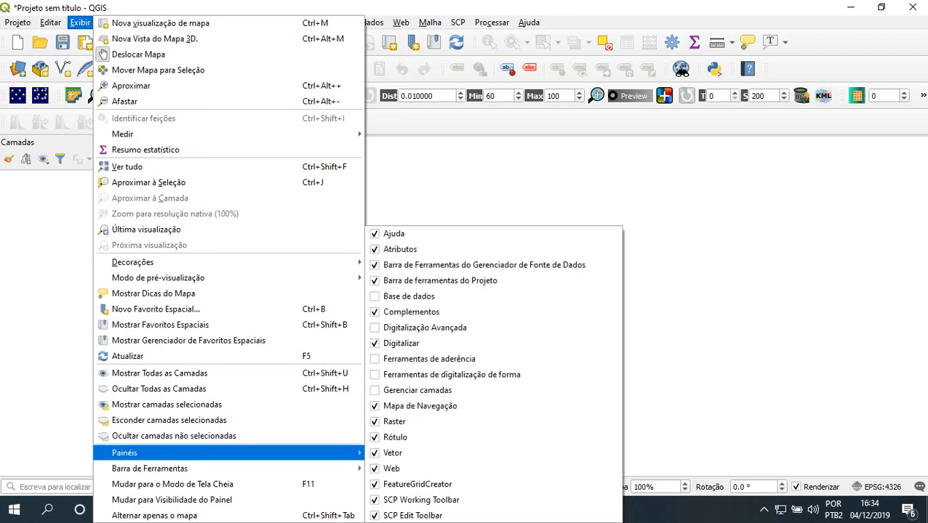
pyautogui.moveTo(149, 469)
pyautogui.moveTo(145, 453)
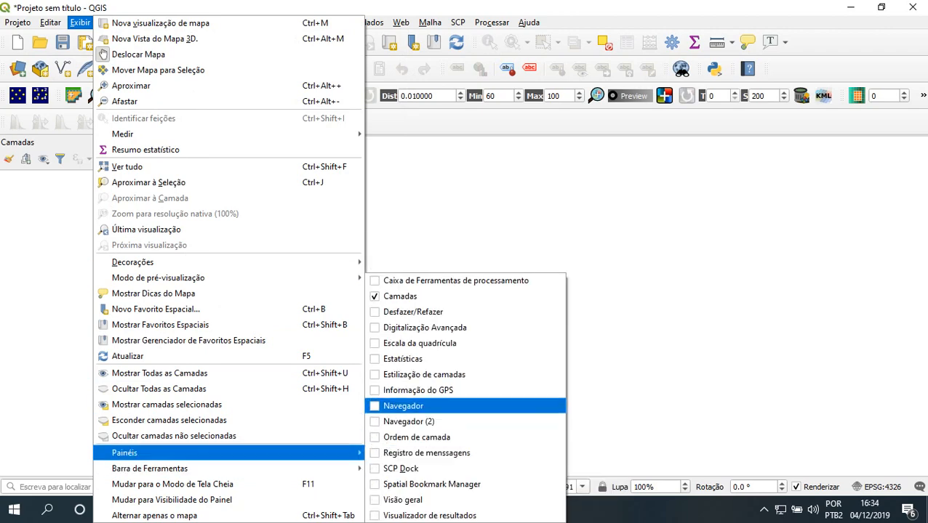
pyautogui.click(403, 406)
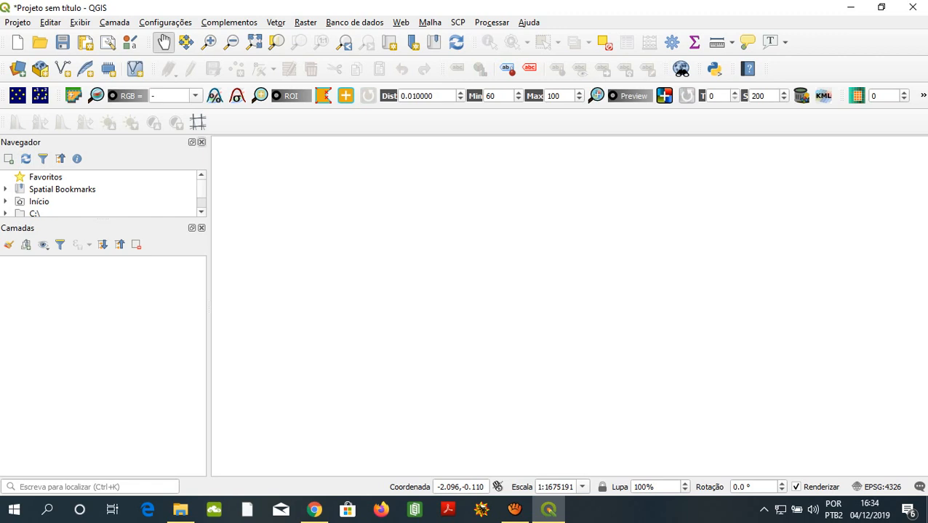
# - Hide the Navegador panel and examine which toolbars and panels can be turned on or off
pyautogui.click(201, 141)
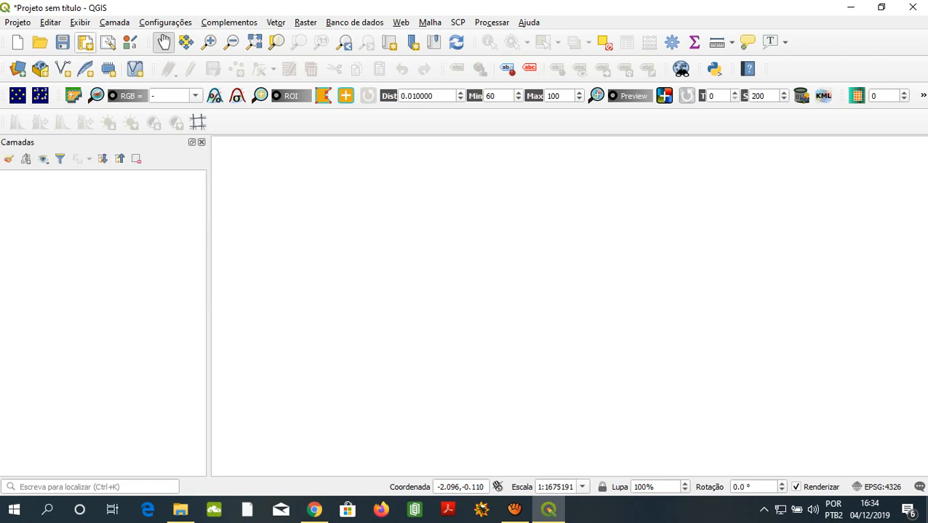
pyautogui.click(115, 22)
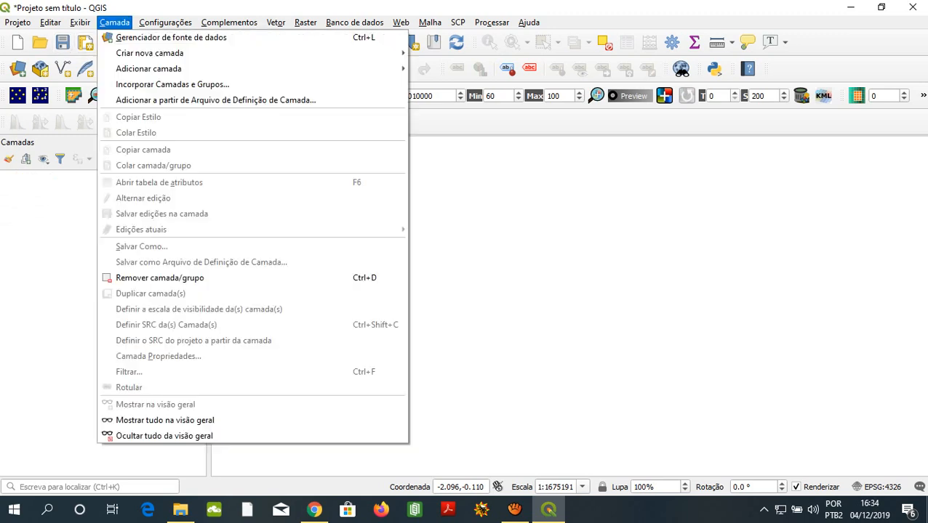
pyautogui.moveTo(80, 23)
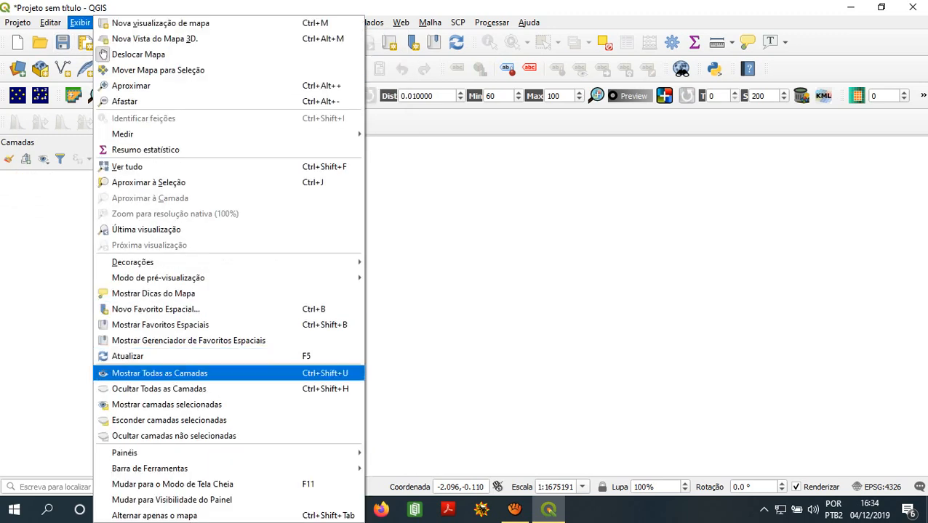
pyautogui.moveTo(150, 469)
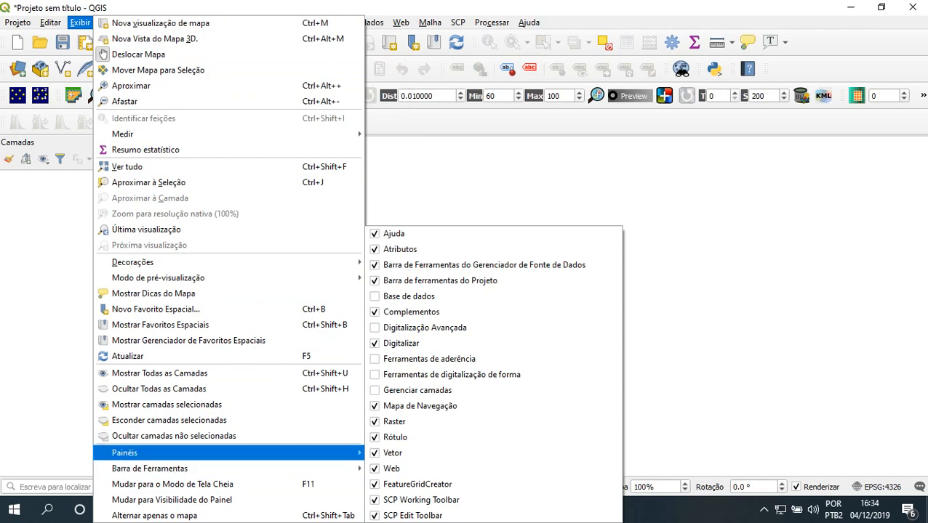
pyautogui.moveTo(124, 453)
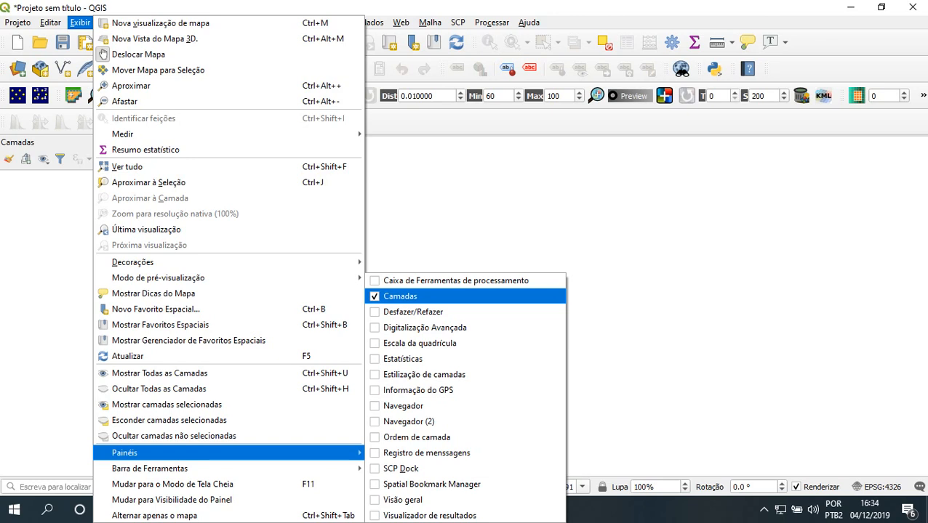
pyautogui.click(229, 389)
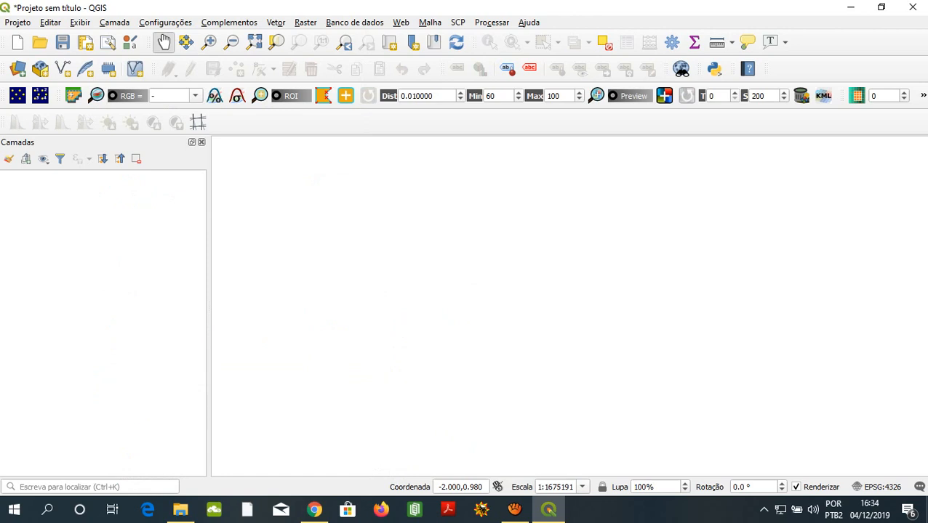
# - Look through the raster tools for analysis, projections, miscellaneous, extraction and conversion
pyautogui.click(306, 22)
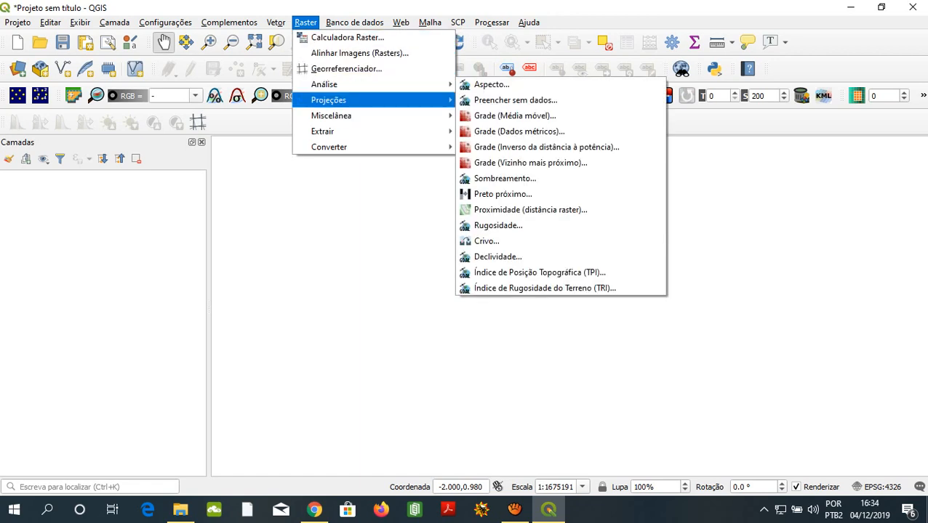
pyautogui.moveTo(332, 116)
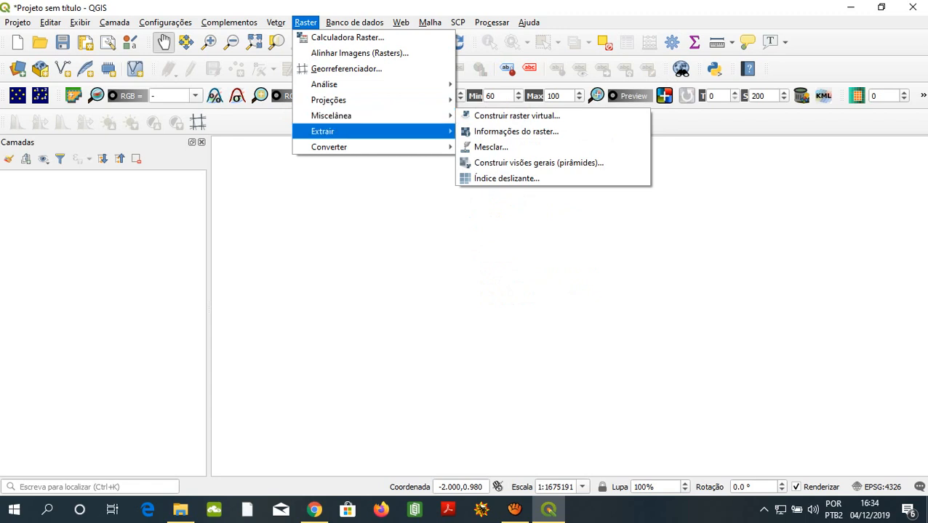
pyautogui.moveTo(329, 147)
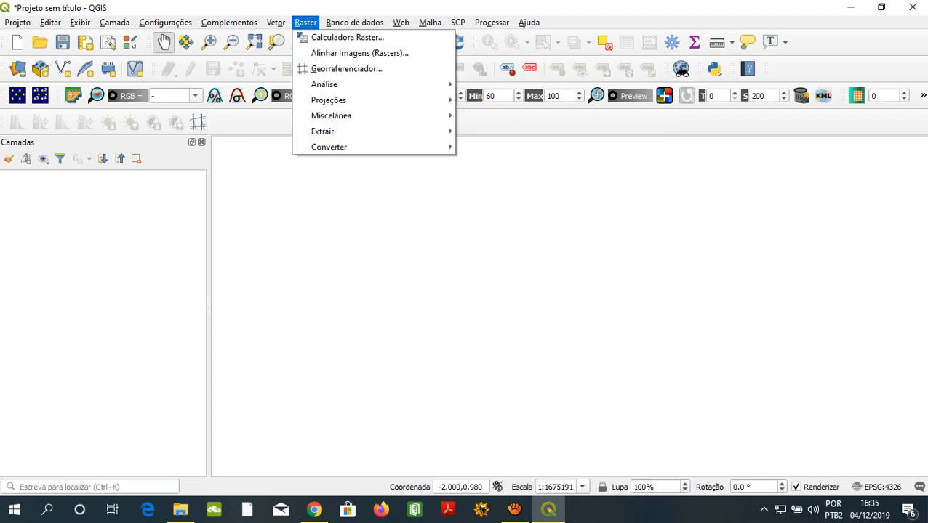
# - Open the plugin manager and look through the installed plugins and the full list of available plugins
pyautogui.moveTo(229, 23)
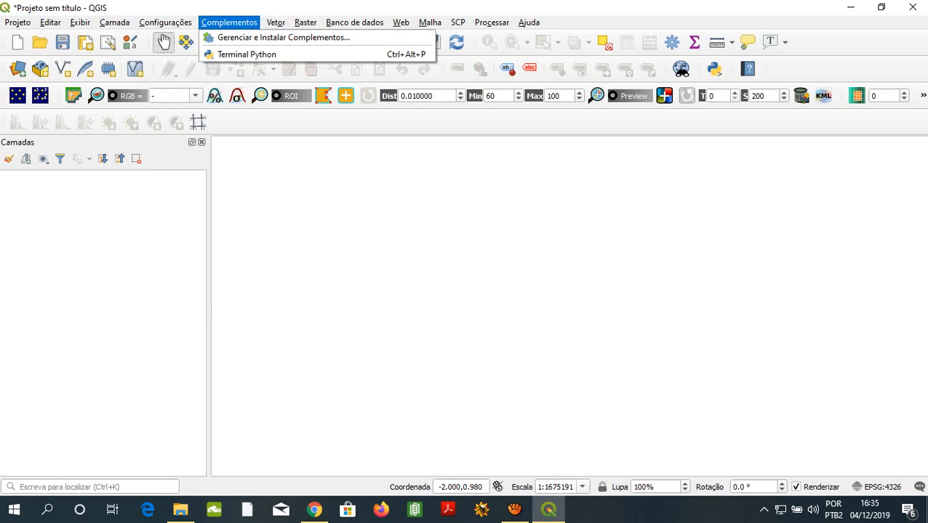
pyautogui.click(284, 38)
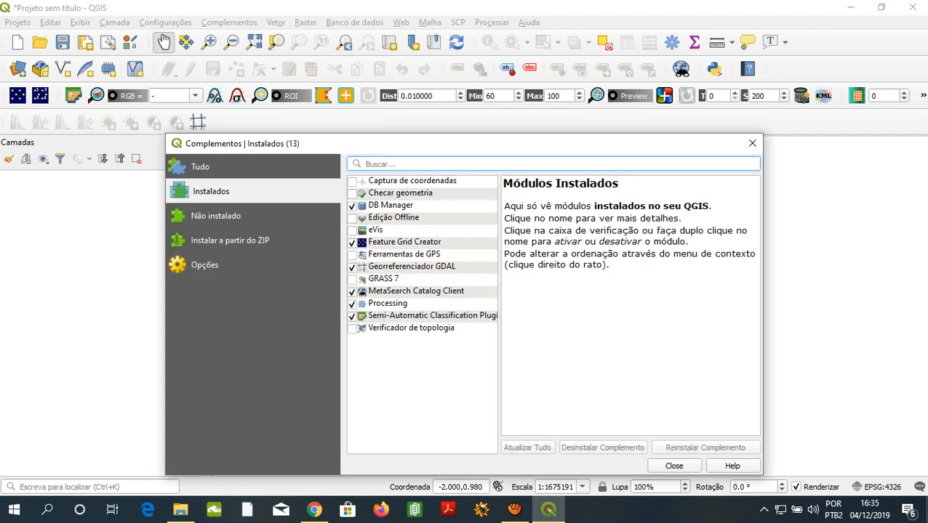
pyautogui.click(201, 167)
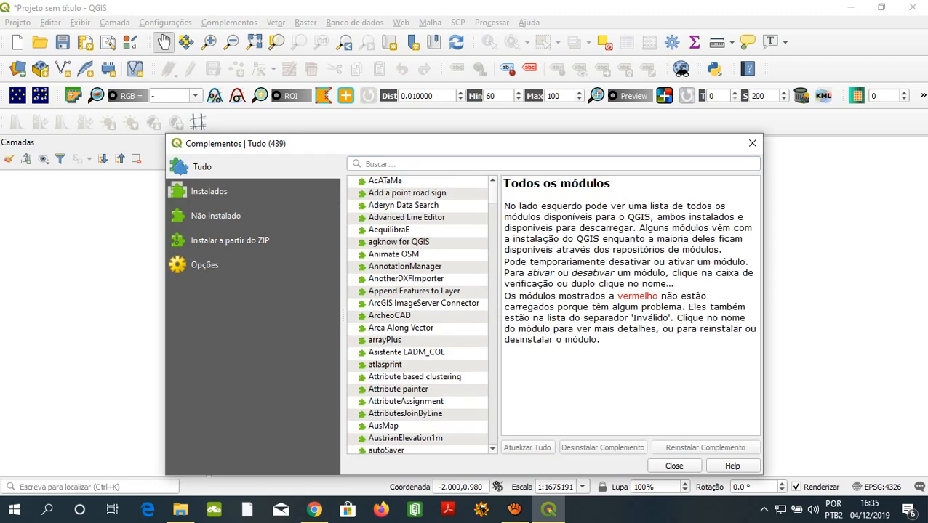
pyautogui.click(208, 191)
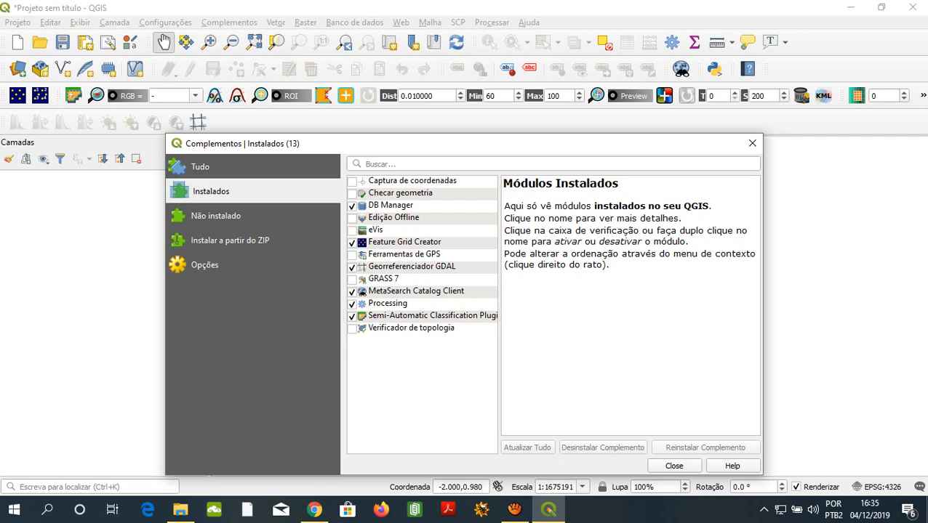
pyautogui.click(201, 167)
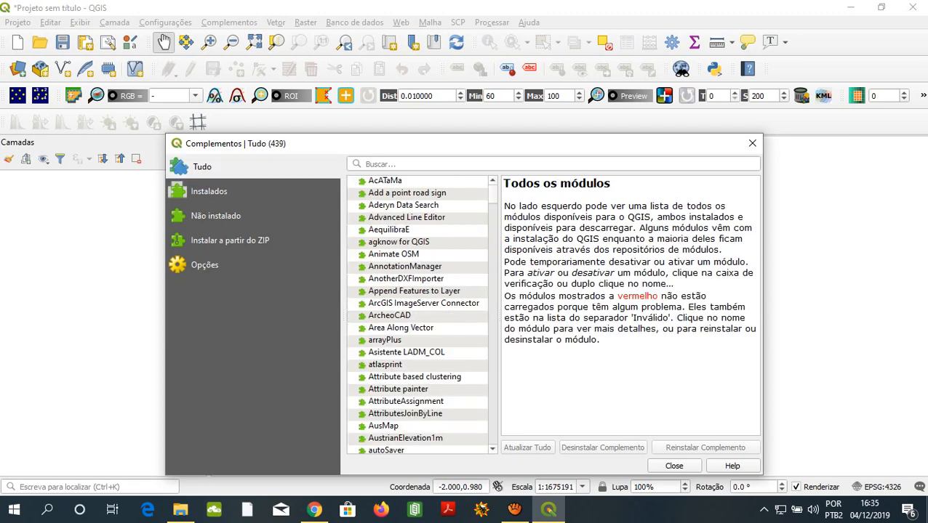
# - Search all plugins for "semi" and read the description of the Semi-Automatic Classification Plugin
pyautogui.click(203, 166)
pyautogui.click(393, 164)
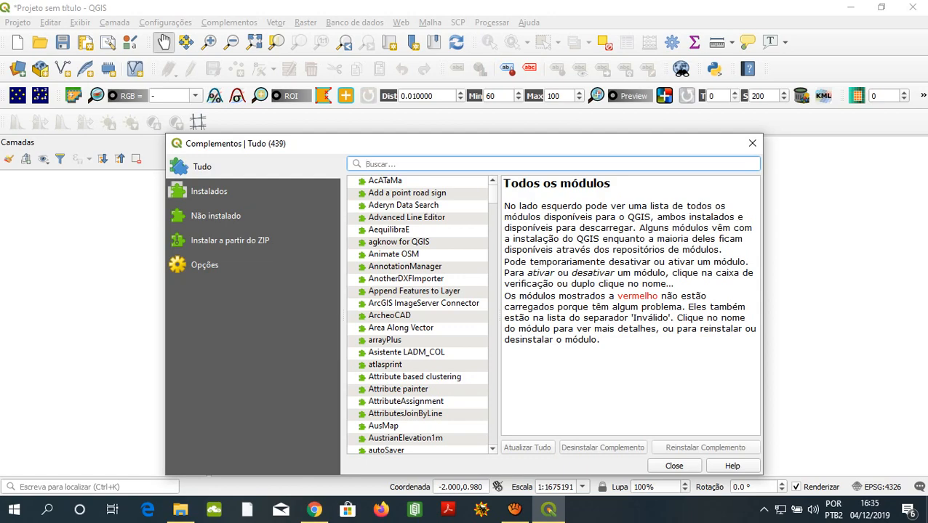
pyautogui.moveTo(493, 194)
pyautogui.mouseDown()
pyautogui.moveTo(493, 438)
pyautogui.moveTo(493, 194)
pyautogui.mouseUp()
pyautogui.click(393, 164)
pyautogui.write('semi')
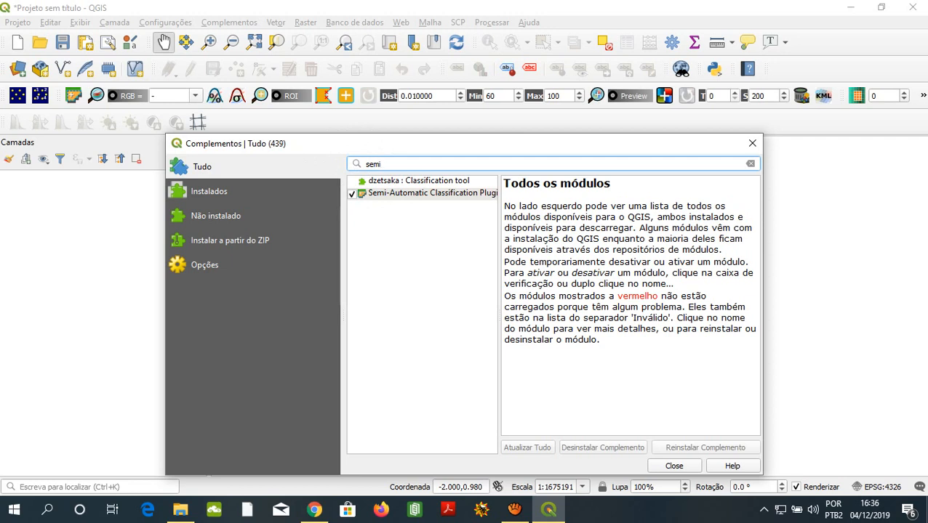
pyautogui.click(432, 193)
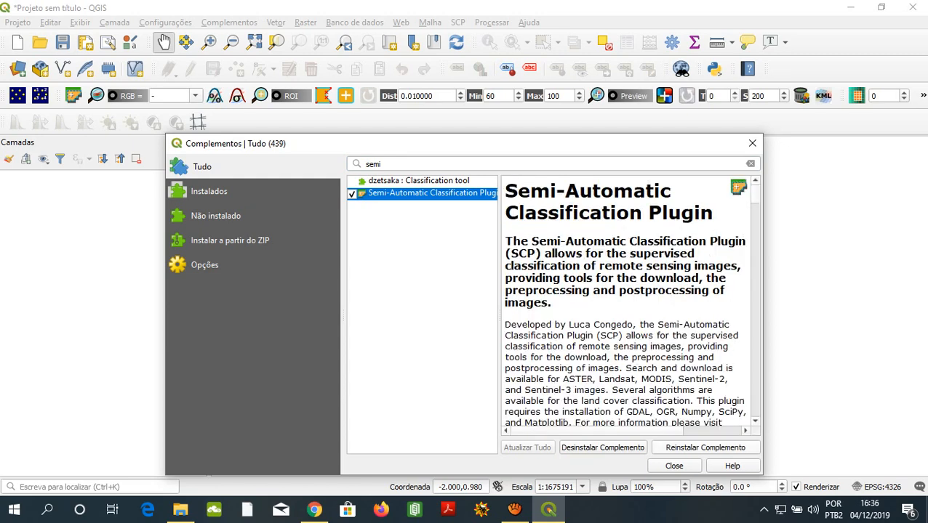
pyautogui.press('ctrl')
pyautogui.press('ctrl')
pyautogui.press('ctrl')
pyautogui.click(674, 466)
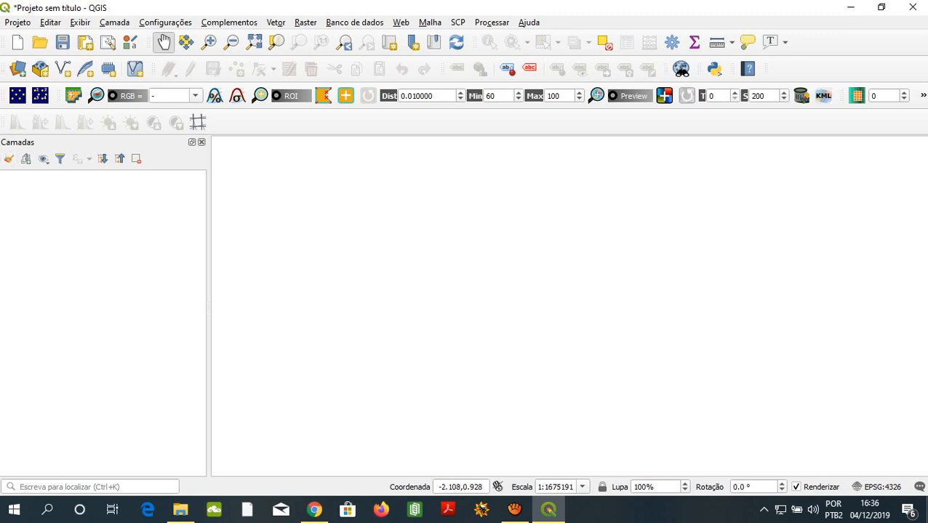
# - Examine the Raster toolbar, its entry in the list of available toolbars, and the map decoration options
pyautogui.press('ctrl')
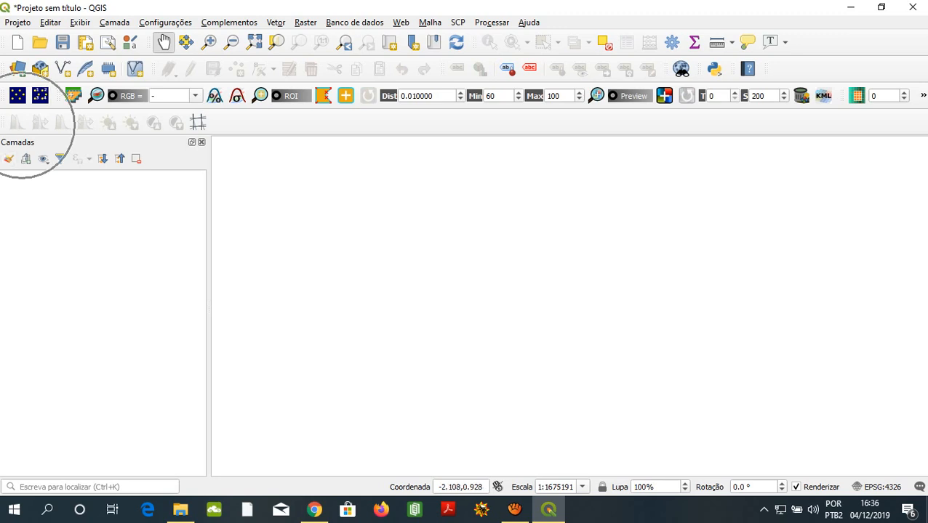
pyautogui.press('ctrl')
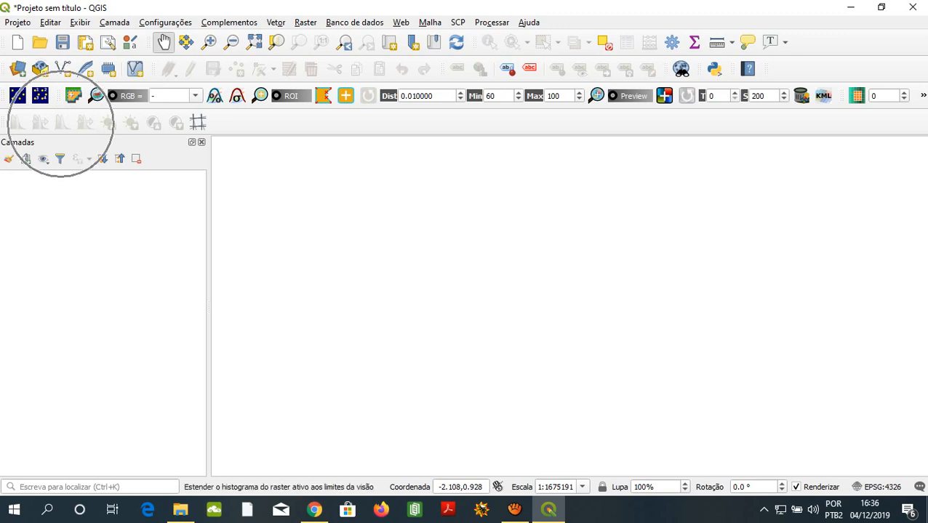
pyautogui.press('ctrl')
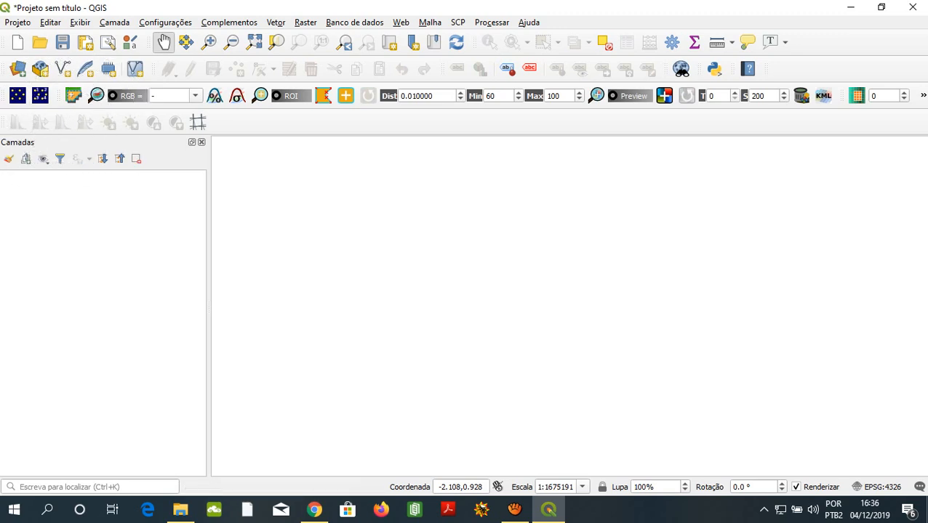
pyautogui.press('ctrl')
pyautogui.click(80, 23)
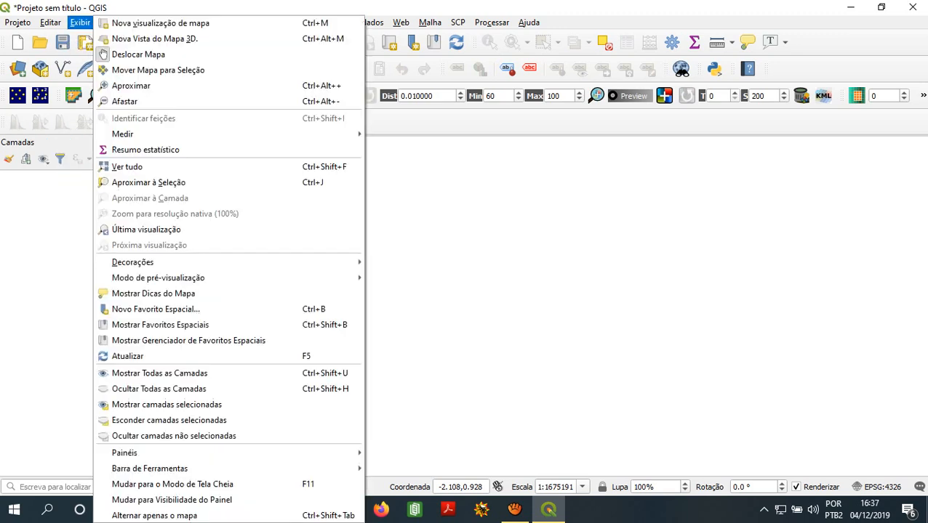
pyautogui.moveTo(149, 468)
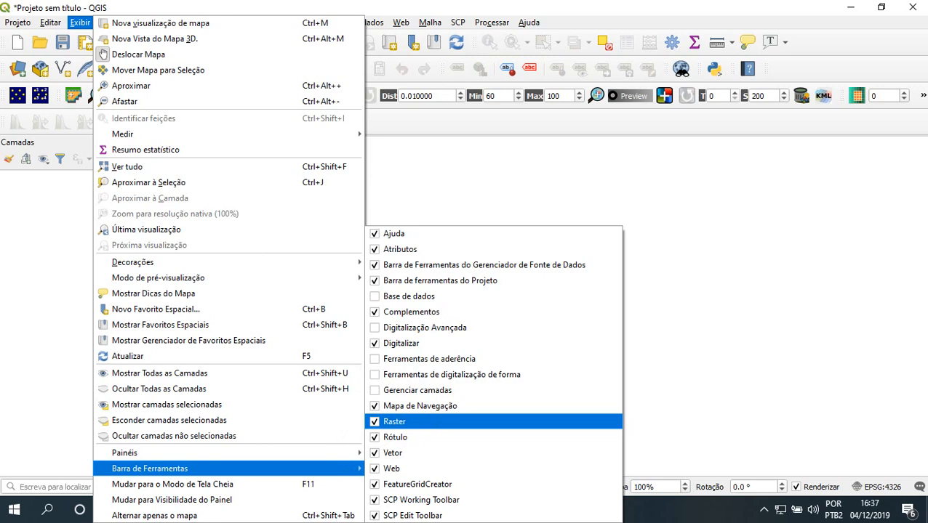
pyautogui.moveTo(145, 261)
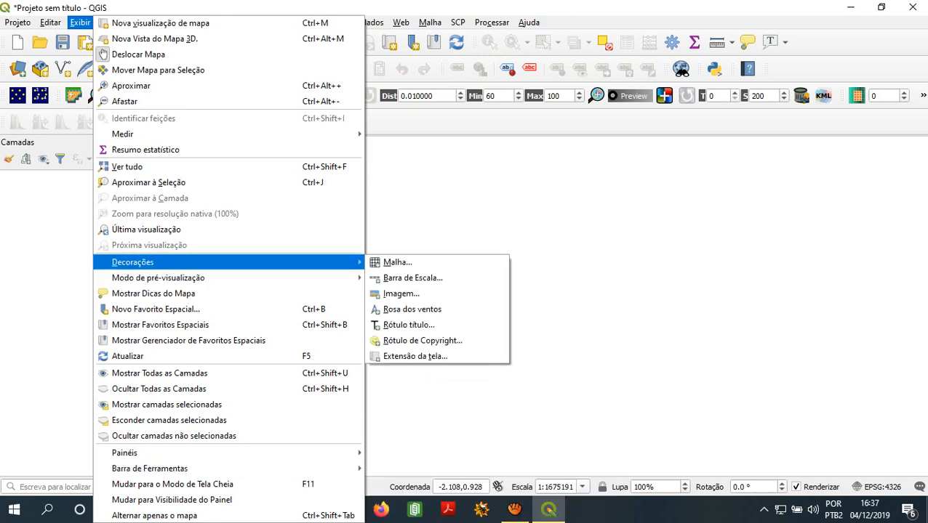
pyautogui.click(104, 54)
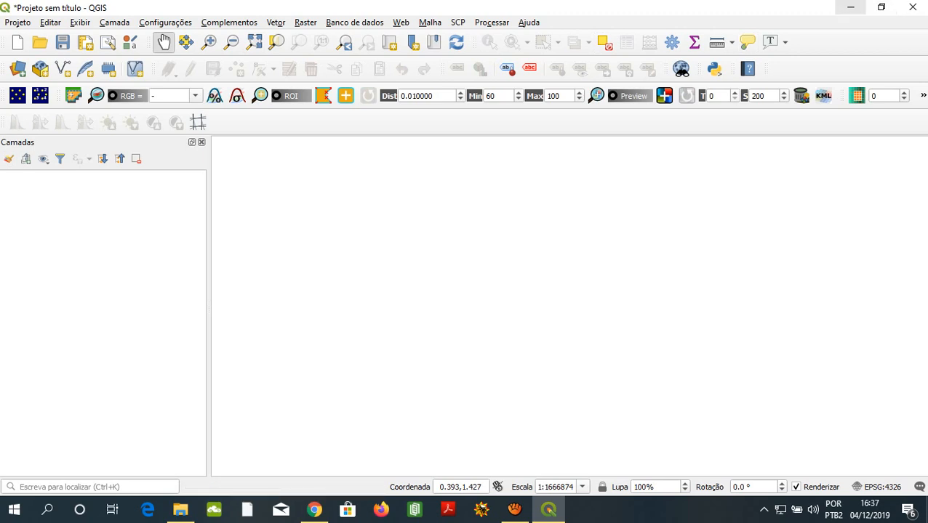
pyautogui.press('ctrl')
pyautogui.press('ctrl')
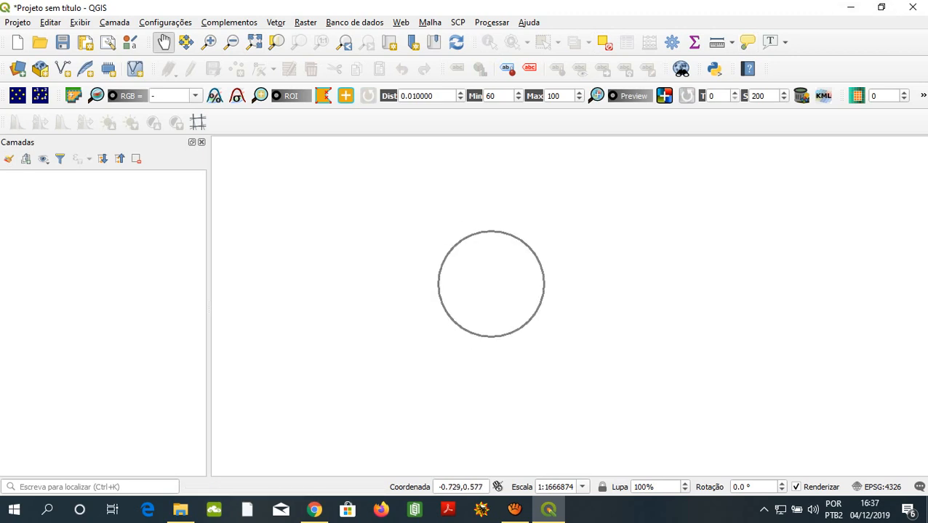
# - Open the Pratica GEO GA desktop folder and load B02.tif, B03.tif, B04.tif and B08.tif into the QGIS project
pyautogui.click(850, 8)
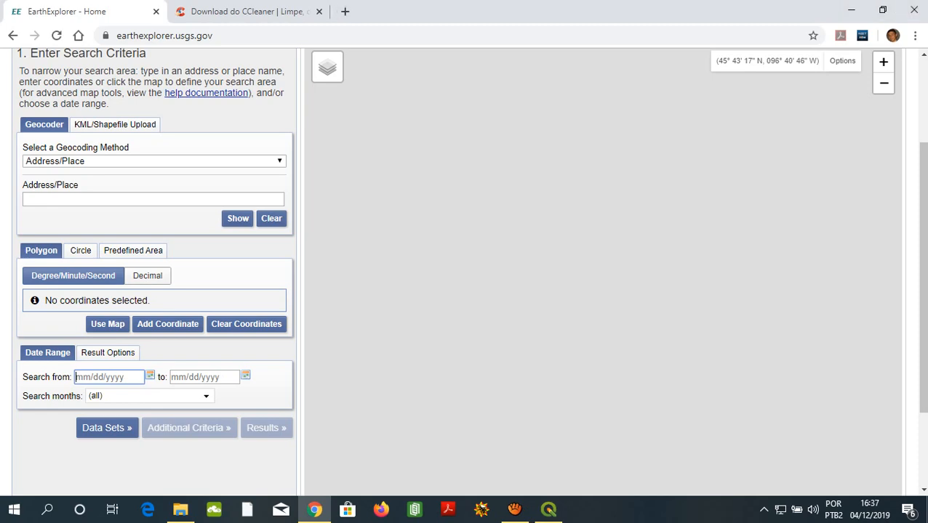
pyautogui.click(850, 10)
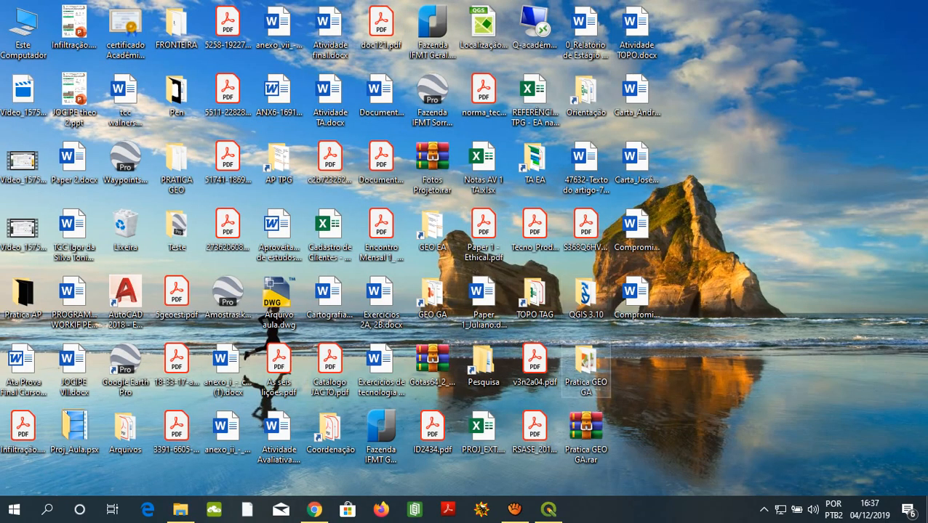
pyautogui.doubleClick(586, 367)
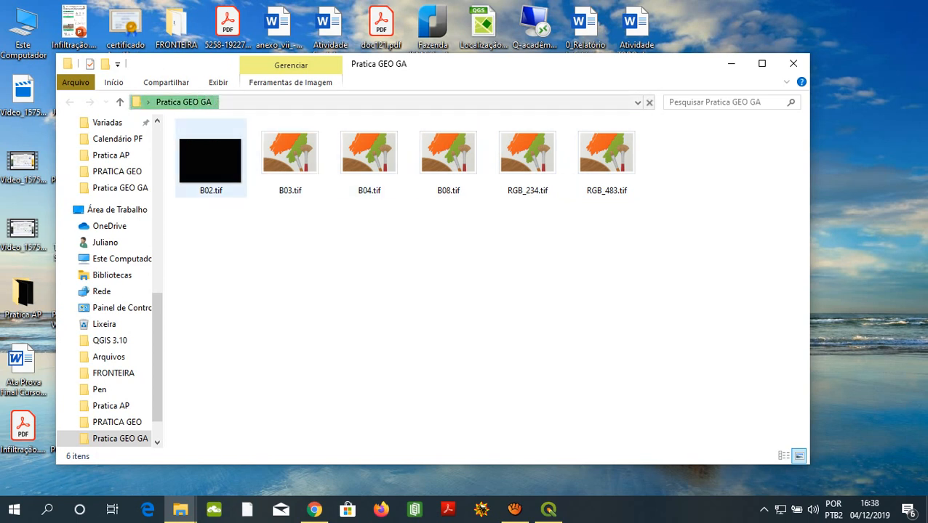
pyautogui.moveTo(477, 255); pyautogui.dragTo(374, 218)
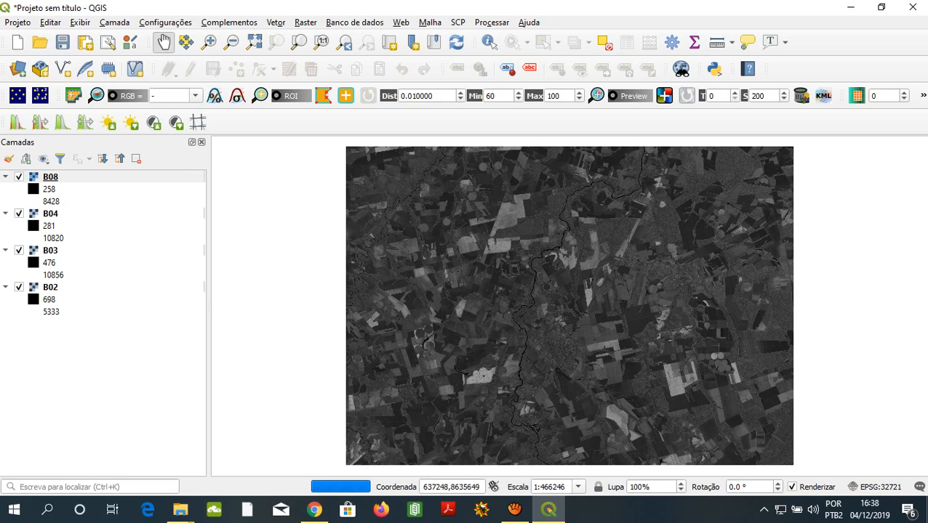
# - Apply a local cumulative cut stretch for the current extent to layer B08, closer in on the river and city, and hide the layer
pyautogui.click(50, 214)
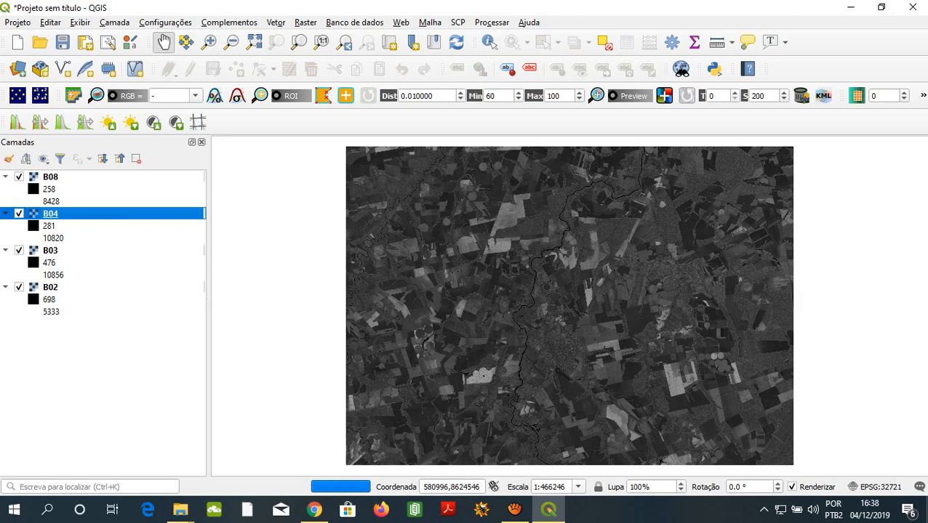
pyautogui.click(51, 177)
pyautogui.click(50, 214)
pyautogui.click(47, 178)
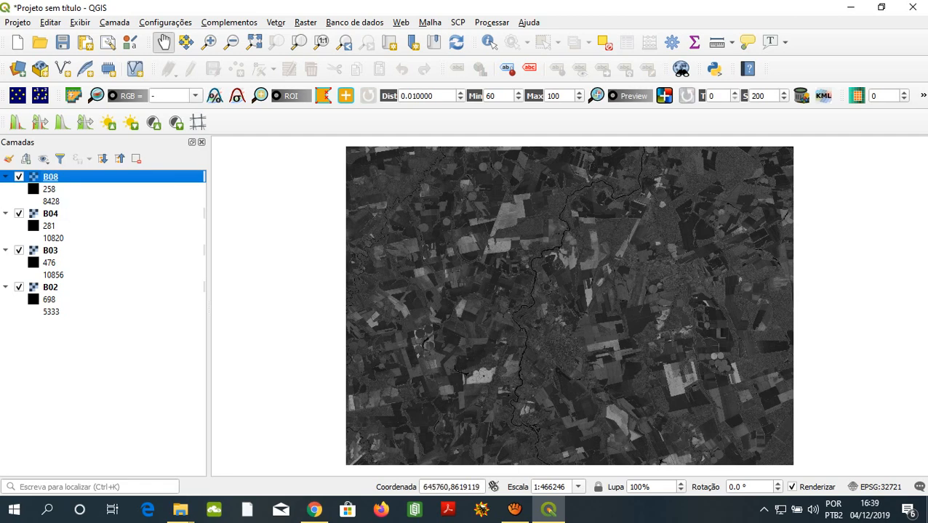
pyautogui.scroll(3, 569, 305)
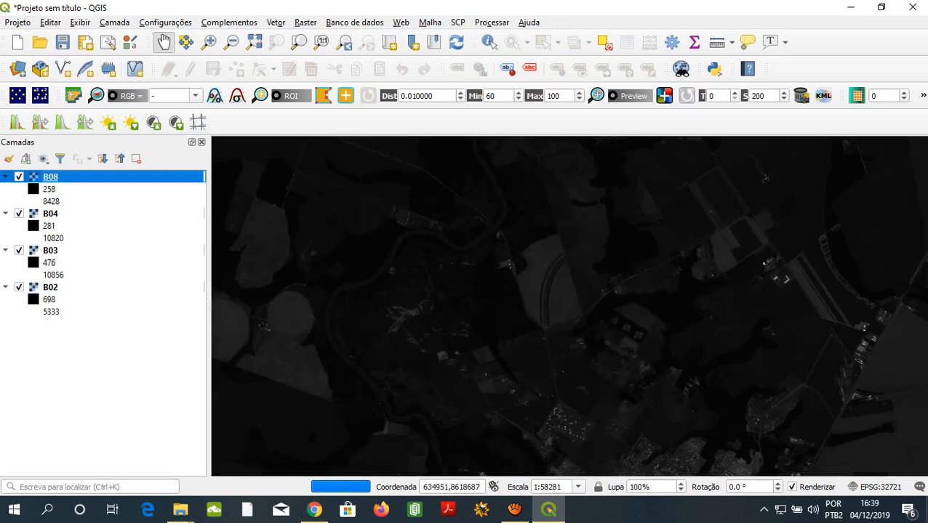
pyautogui.scroll(-1, 567, 305)
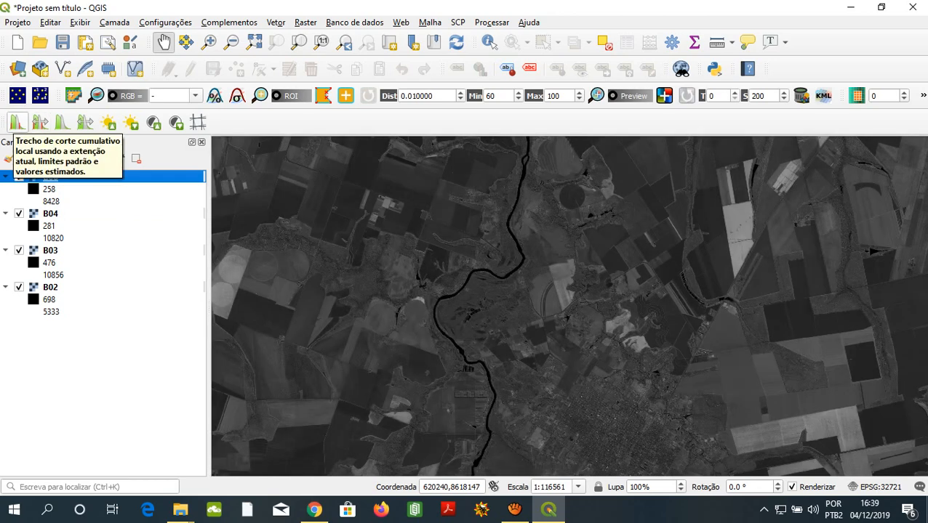
pyautogui.click(18, 122)
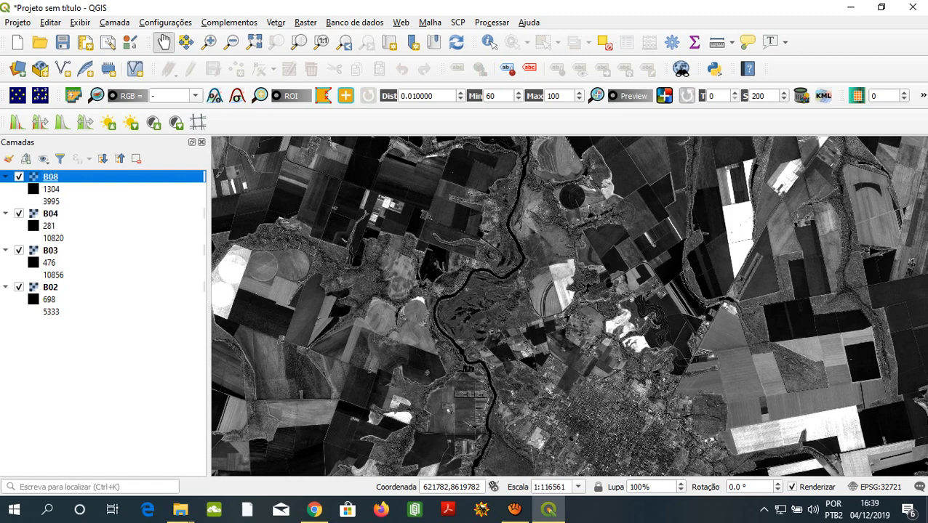
pyautogui.click(19, 177)
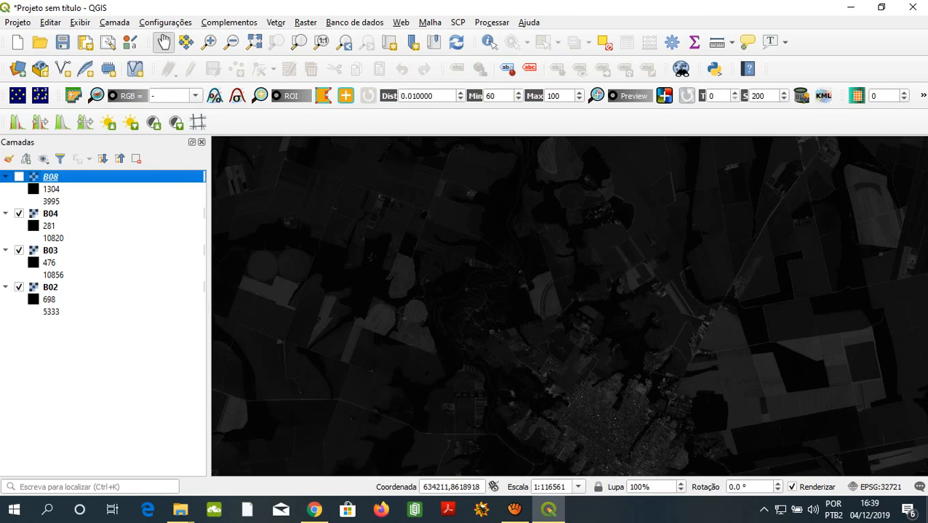
# - Apply the local cumulative cut stretch for the current extent to layer B04 and hide the layer
pyautogui.click(51, 213)
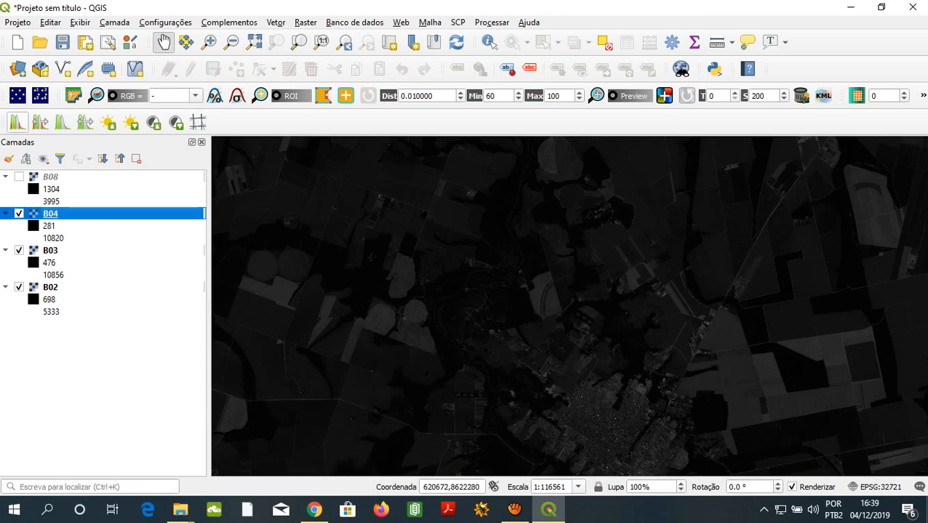
pyautogui.click(16, 122)
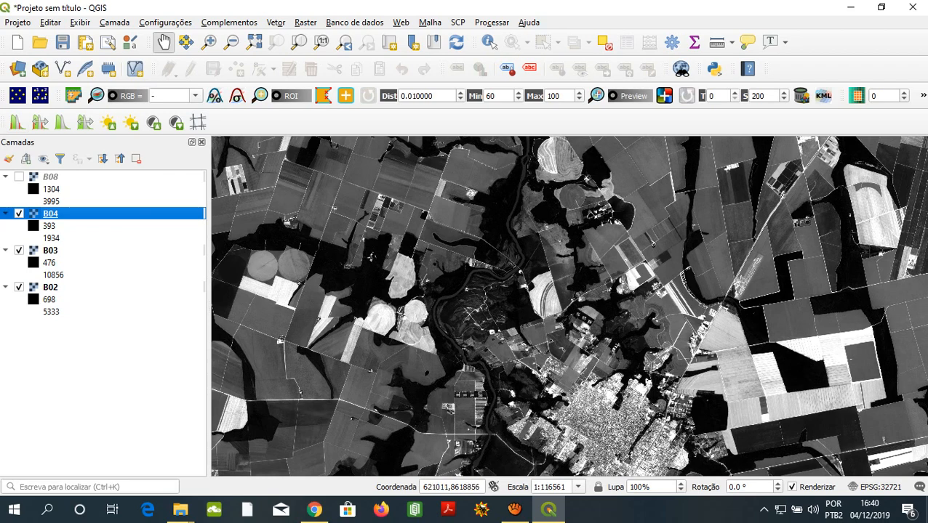
pyautogui.click(19, 214)
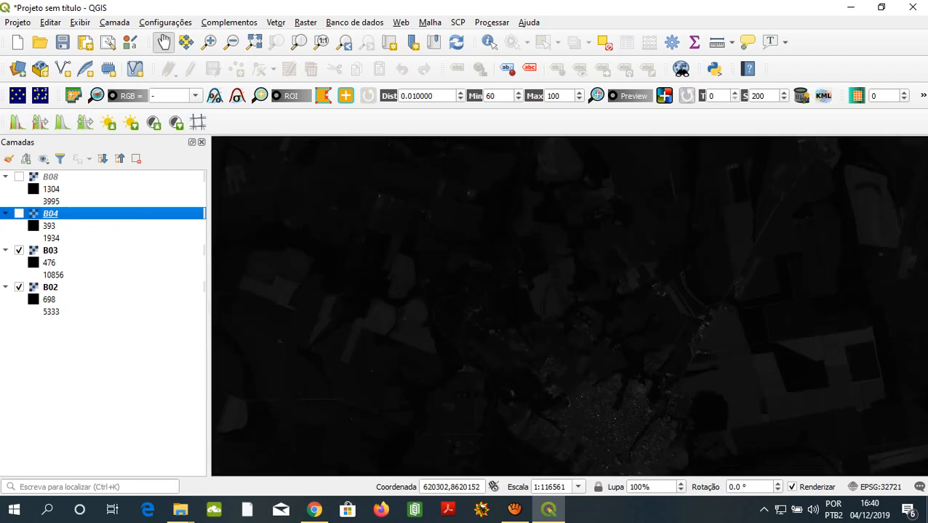
# - Apply the local cumulative cut stretch for the current extent to layer B03 and hide the layer
pyautogui.click(50, 250)
pyautogui.click(16, 122)
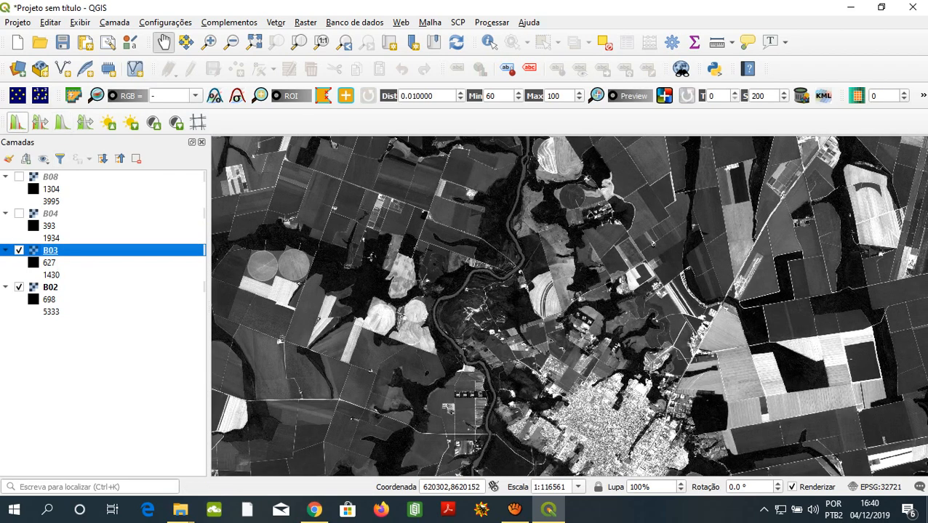
pyautogui.click(19, 250)
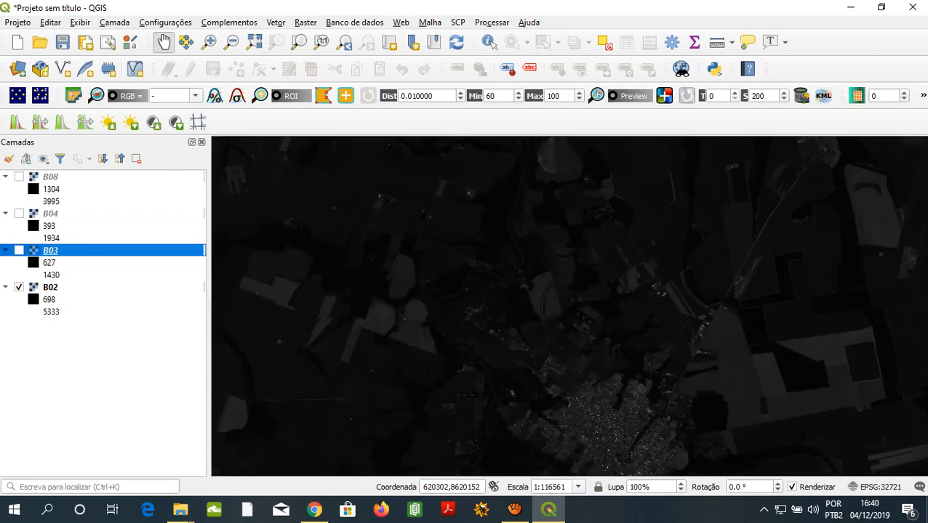
# - Apply the local cumulative cut stretch for the current extent to layer B02
pyautogui.click(50, 287)
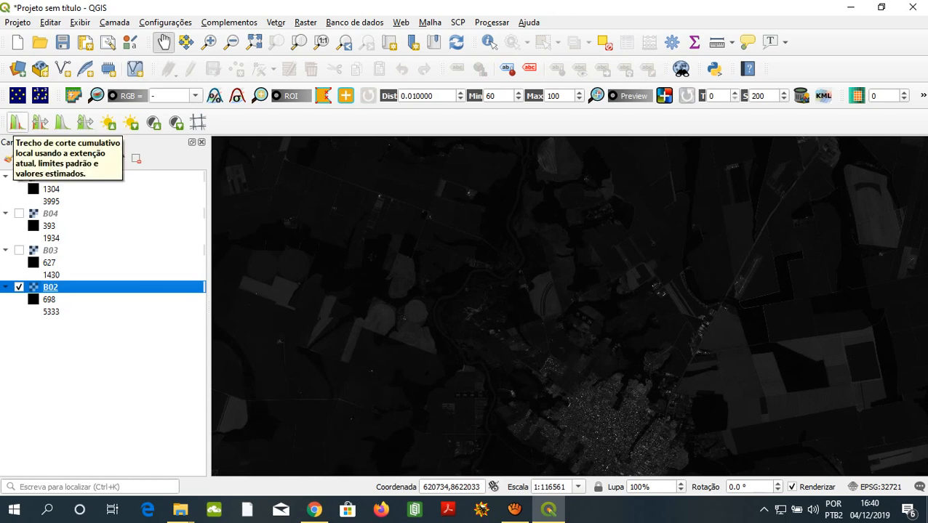
pyautogui.click(17, 122)
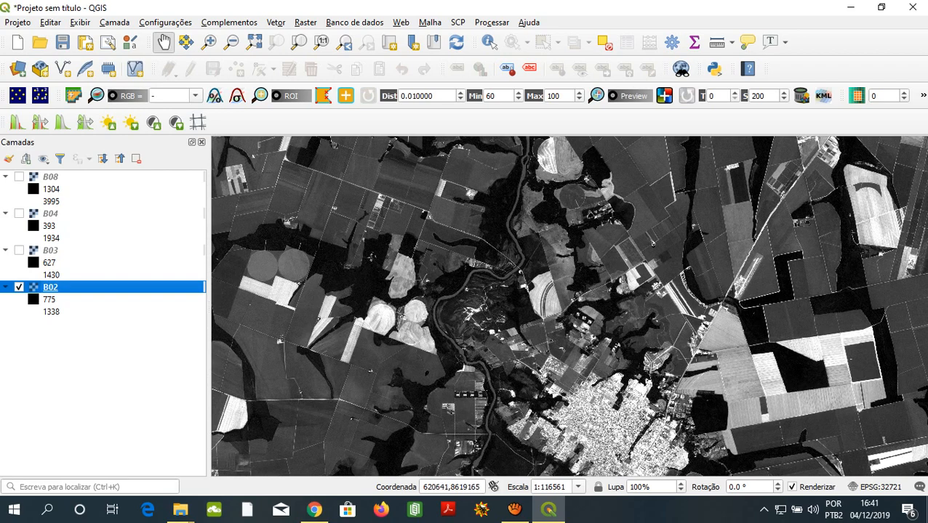
pyautogui.click(50, 251)
pyautogui.click(51, 213)
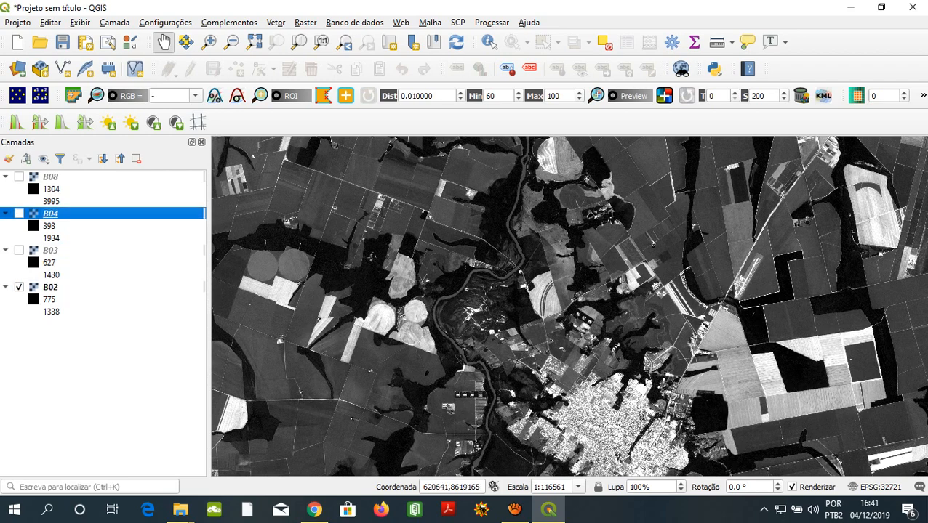
pyautogui.click(50, 176)
pyautogui.click(48, 226)
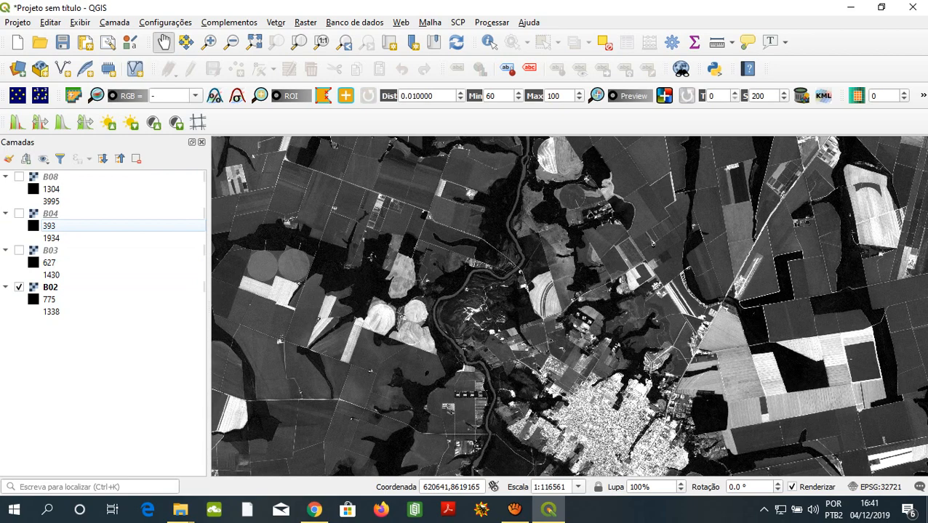
pyautogui.click(50, 176)
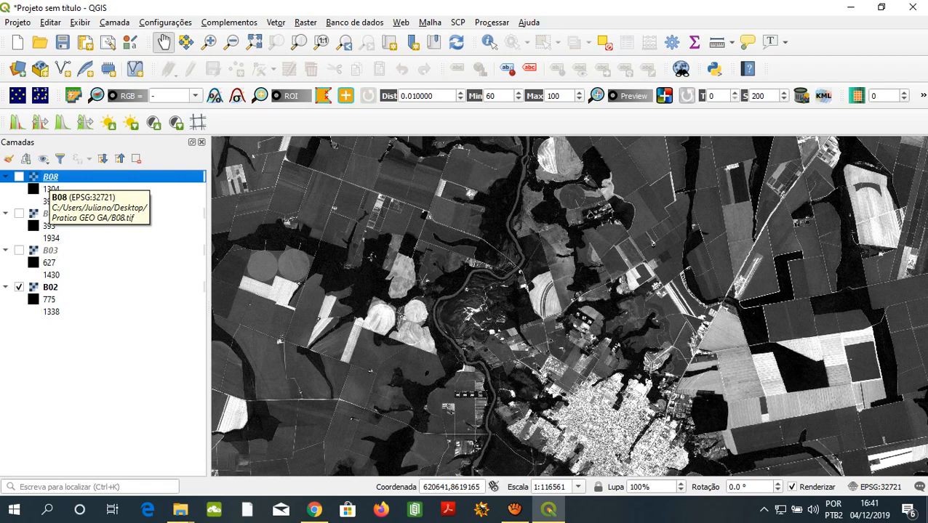
pyautogui.click(49, 287)
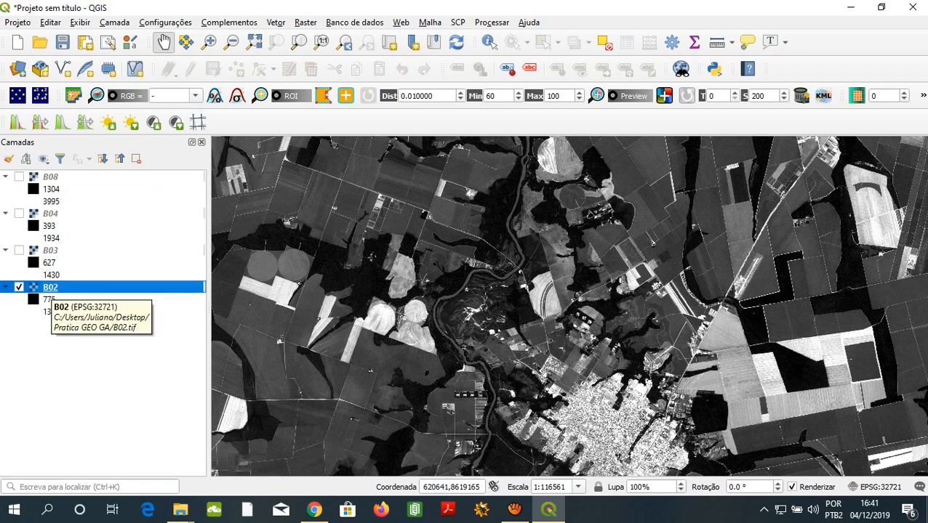
pyautogui.click(51, 176)
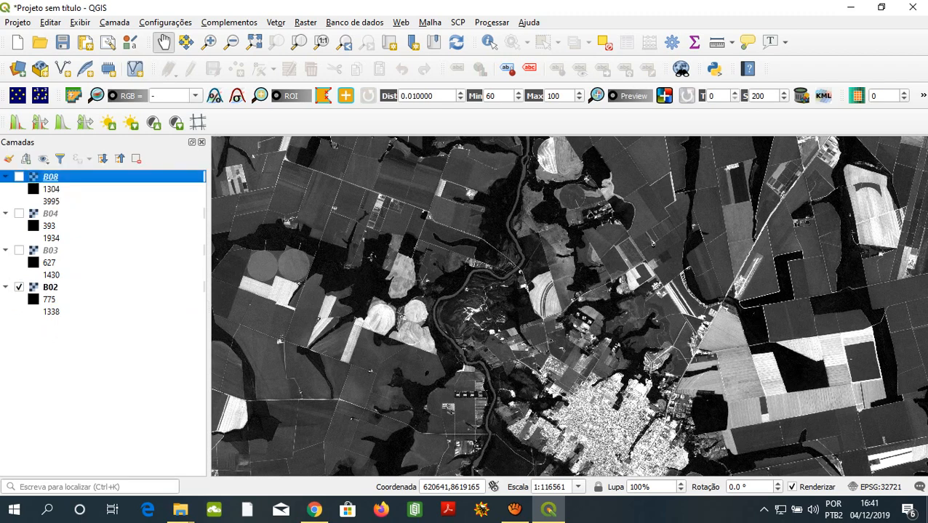
pyautogui.click(50, 287)
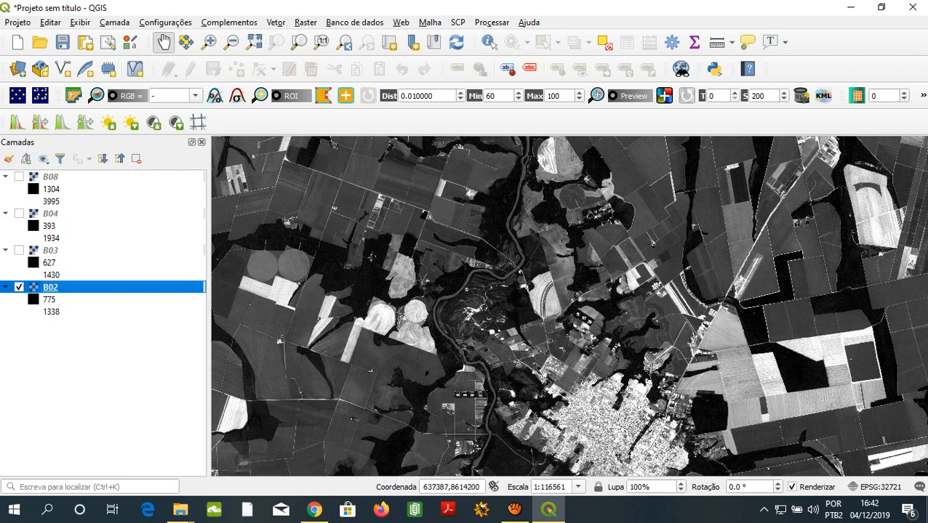
# - Turn layers B03, B04 and B08 back on and inspect the image around the city, river and neighbouring fields
pyautogui.moveTo(594, 406); pyautogui.dragTo(545, 271)
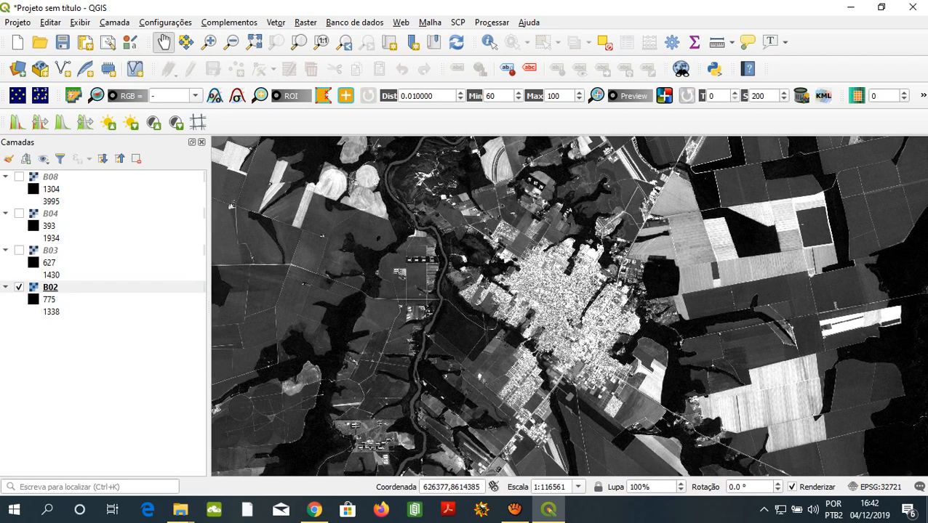
pyautogui.click(19, 250)
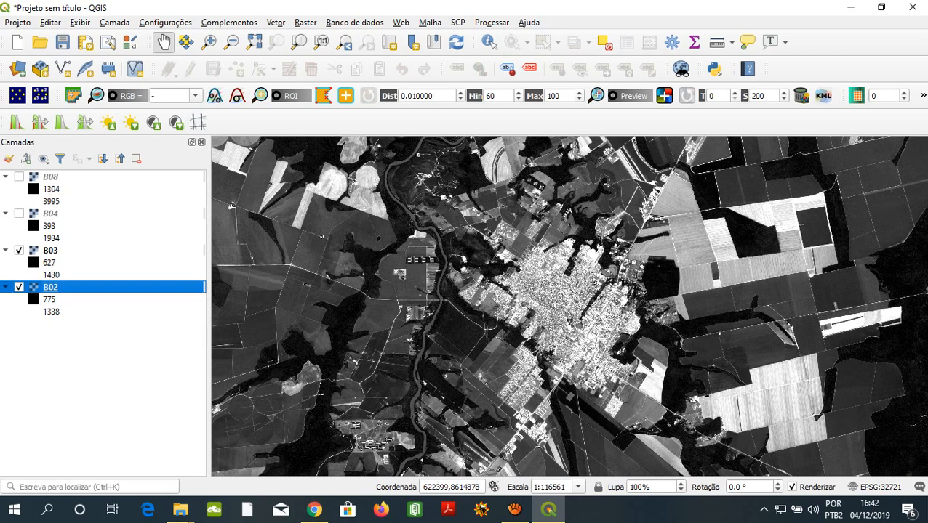
pyautogui.click(19, 213)
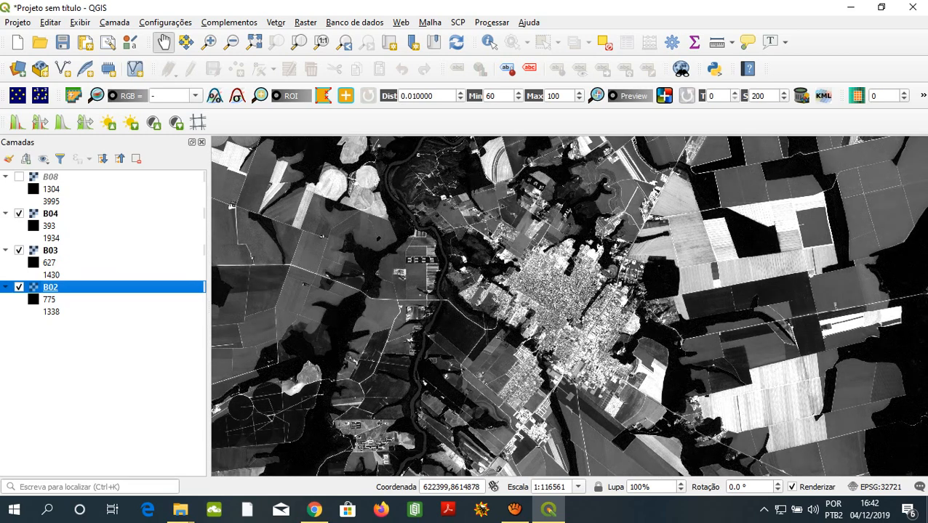
pyautogui.click(19, 177)
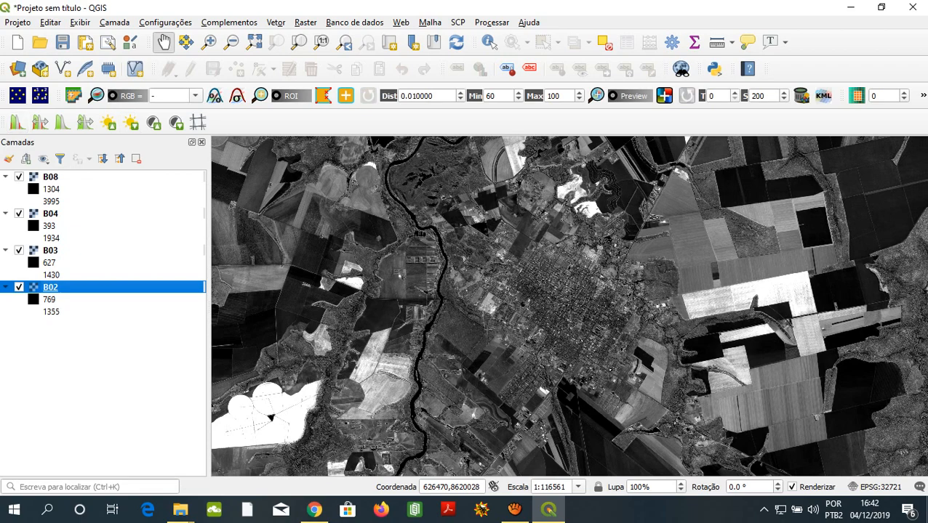
pyautogui.moveTo(527, 319); pyautogui.dragTo(598, 327)
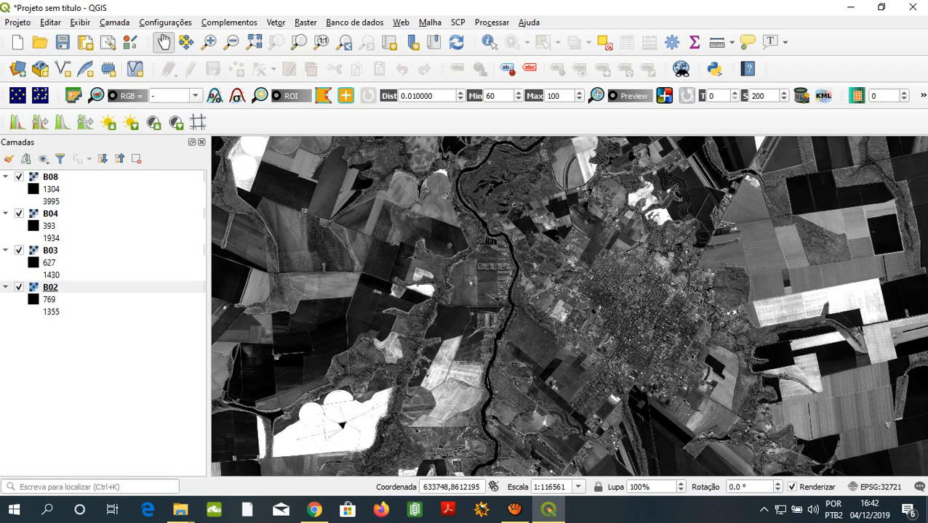
pyautogui.moveTo(512, 338); pyautogui.dragTo(550, 267)
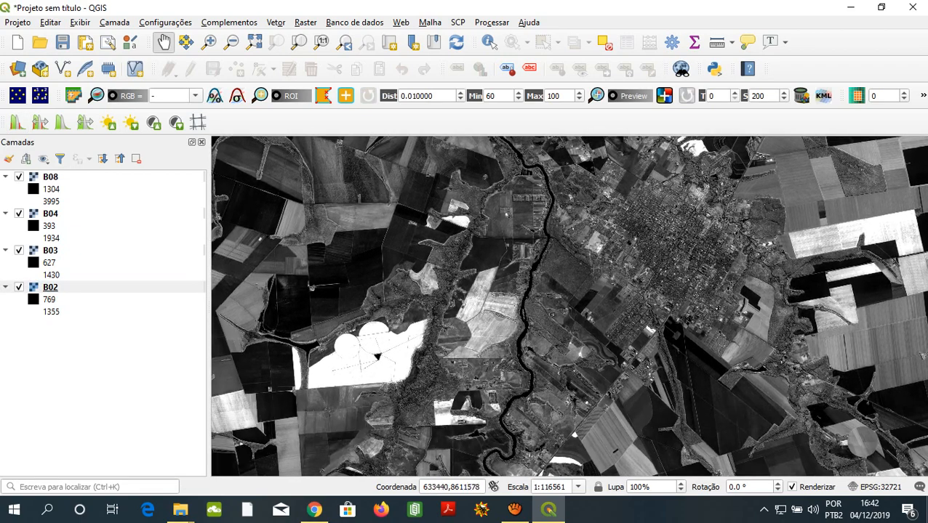
pyautogui.moveTo(537, 305); pyautogui.dragTo(557, 280)
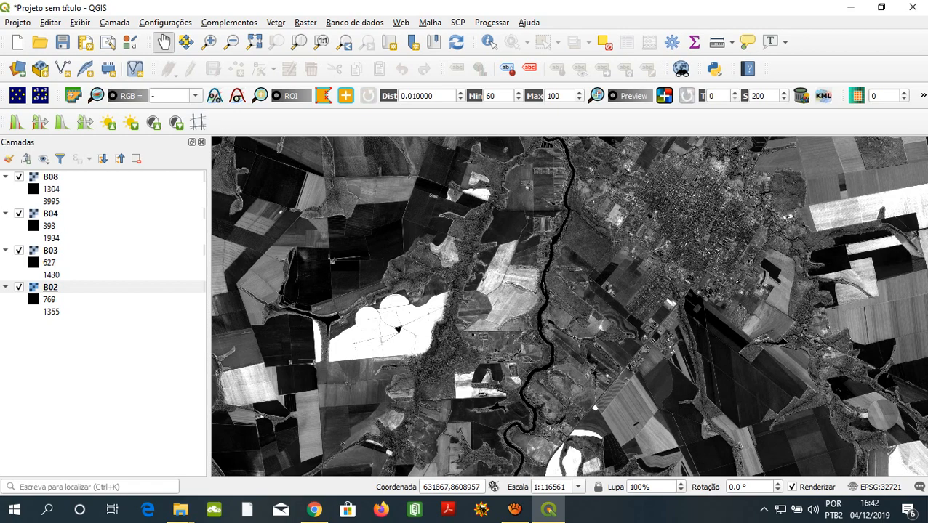
pyautogui.moveTo(473, 304); pyautogui.dragTo(547, 261)
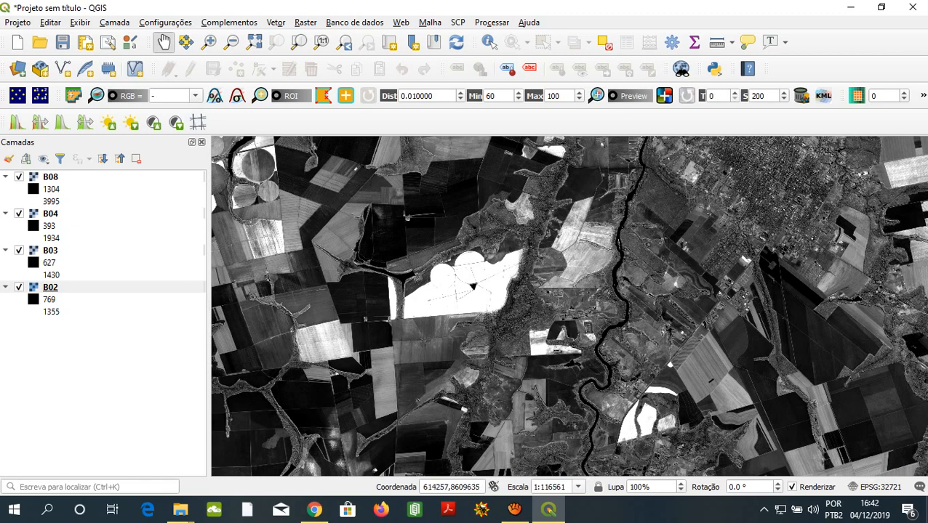
pyautogui.click(50, 177)
pyautogui.click(50, 214)
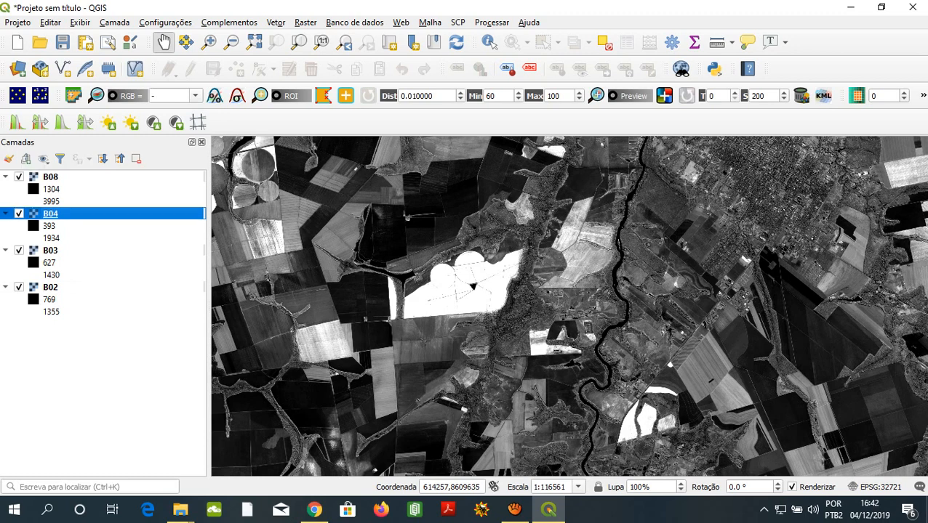
pyautogui.click(49, 262)
pyautogui.click(50, 288)
pyautogui.click(50, 251)
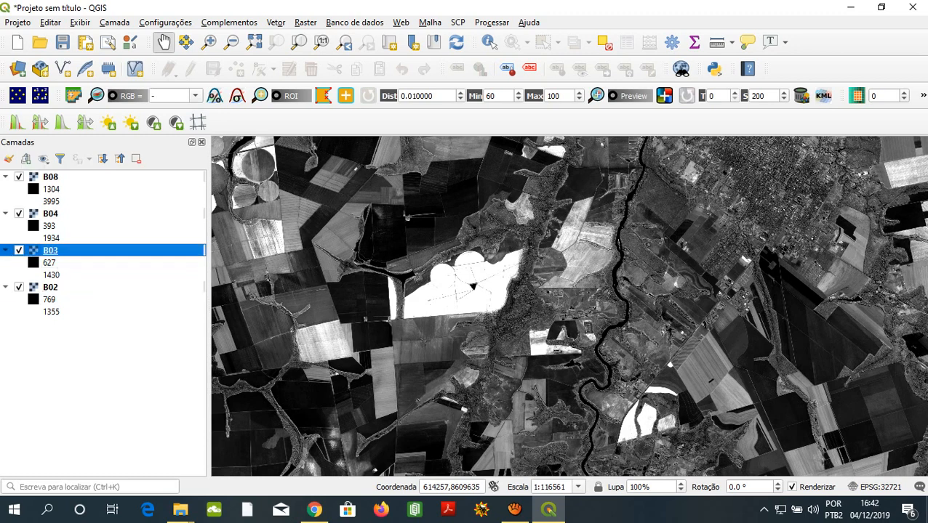
pyautogui.click(50, 214)
pyautogui.click(50, 177)
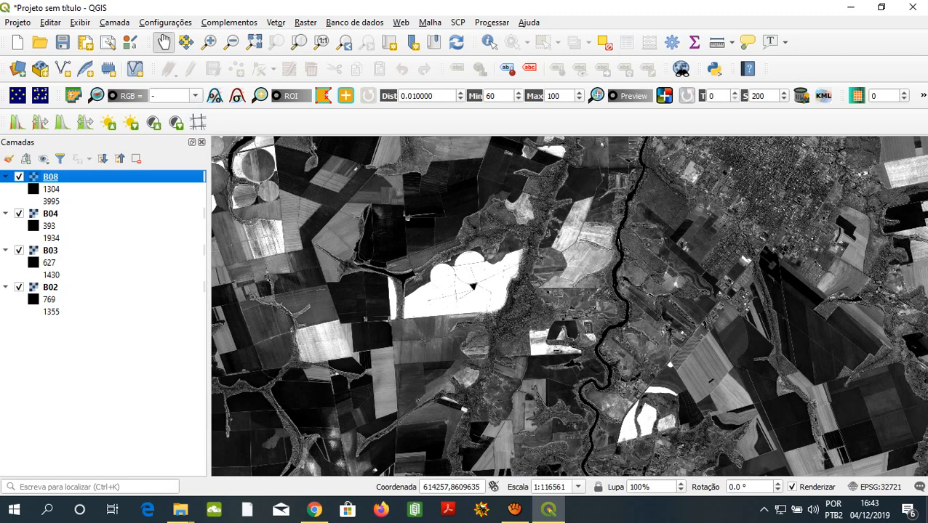
pyautogui.click(50, 287)
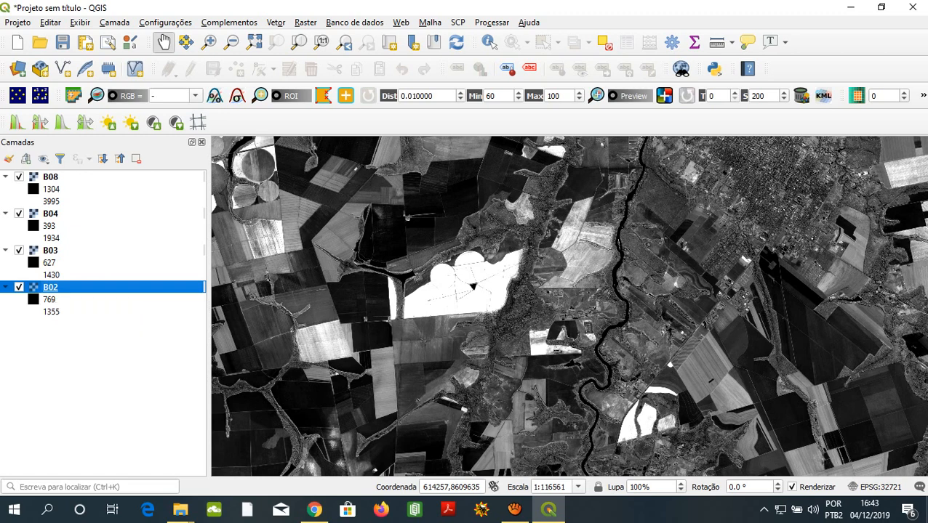
pyautogui.click(51, 251)
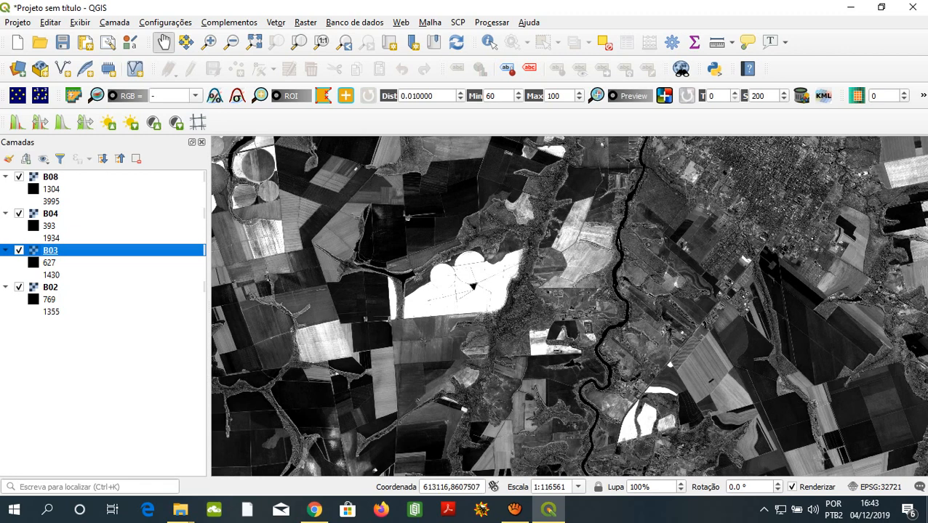
pyautogui.click(51, 213)
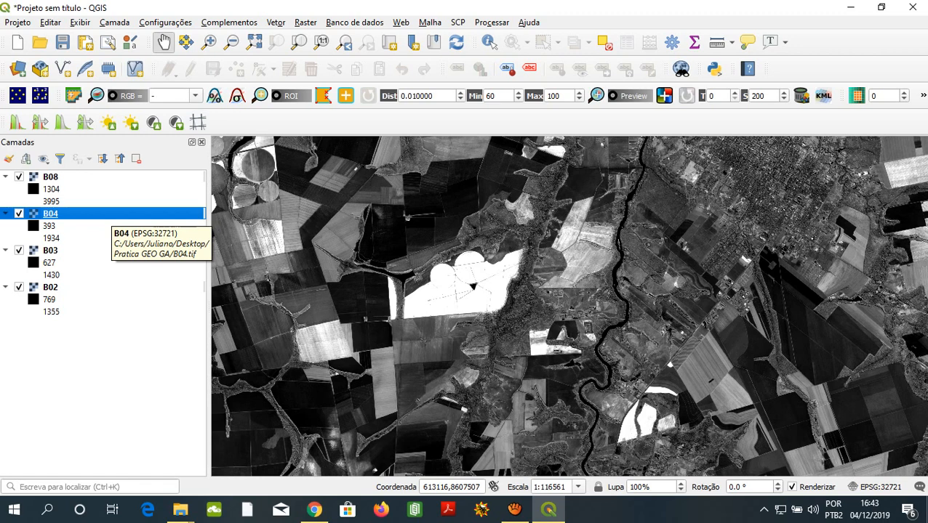
pyautogui.click(103, 251)
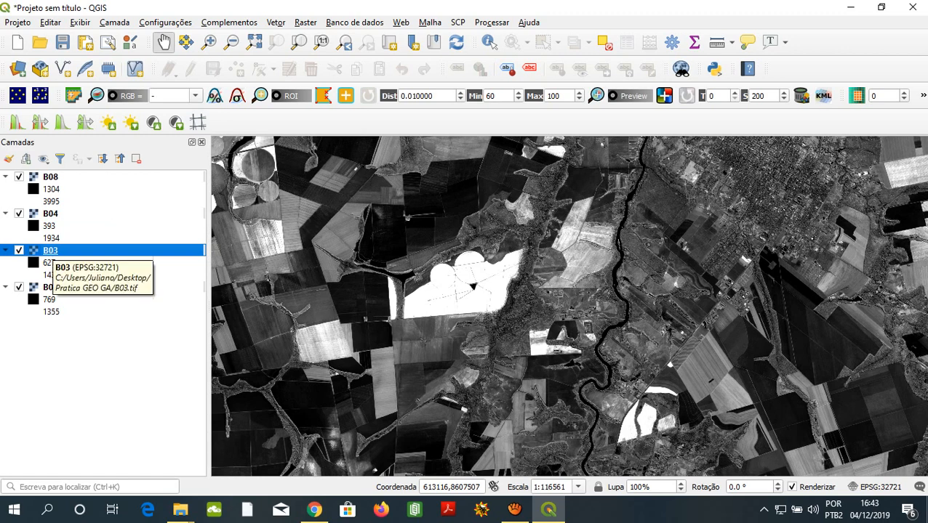
pyautogui.press('ctrl')
pyautogui.click(51, 287)
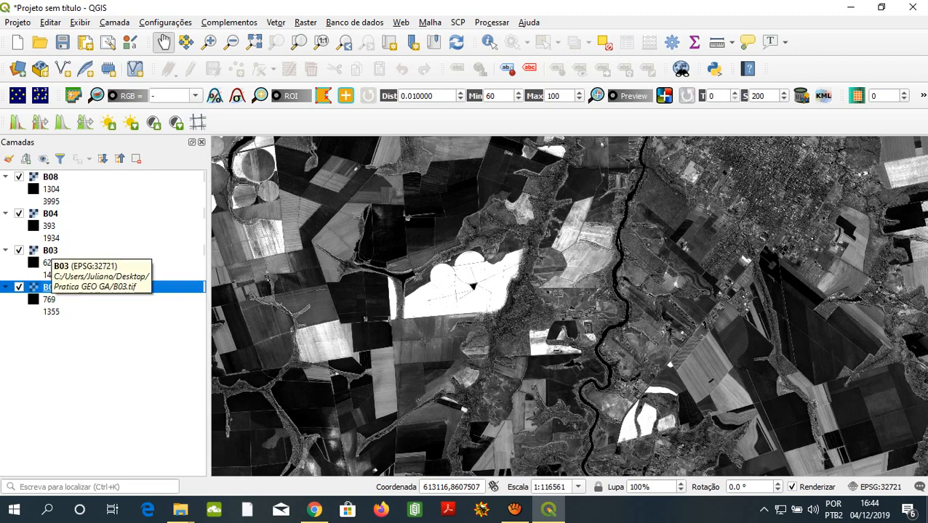
pyautogui.click(50, 250)
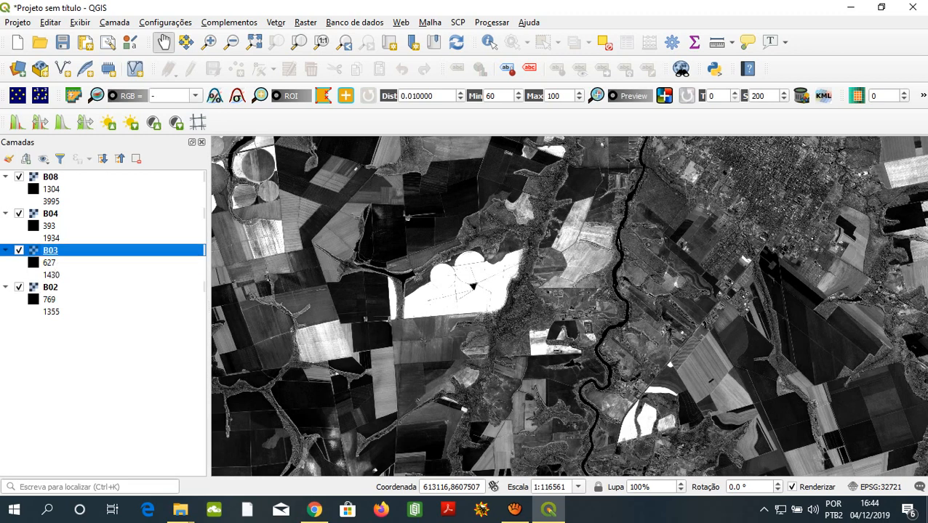
pyautogui.click(50, 214)
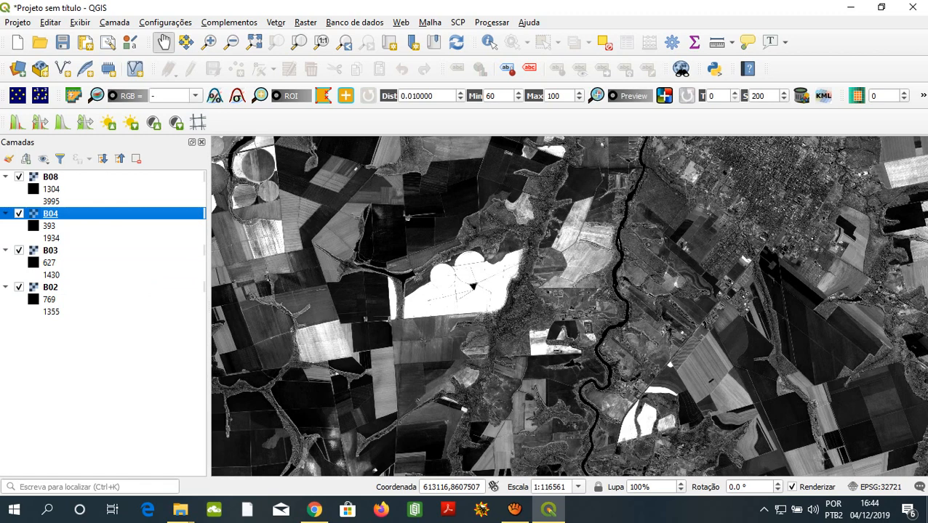
pyautogui.click(50, 250)
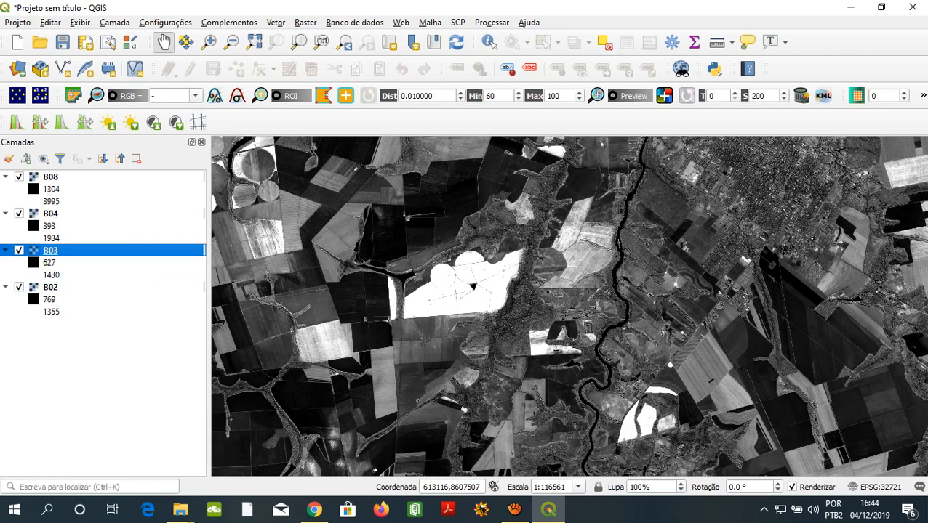
pyautogui.click(50, 177)
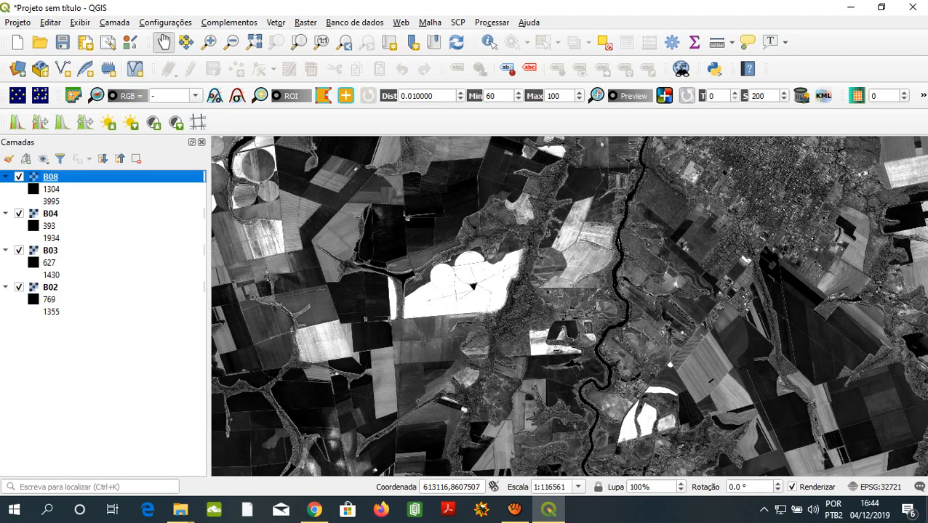
pyautogui.click(50, 288)
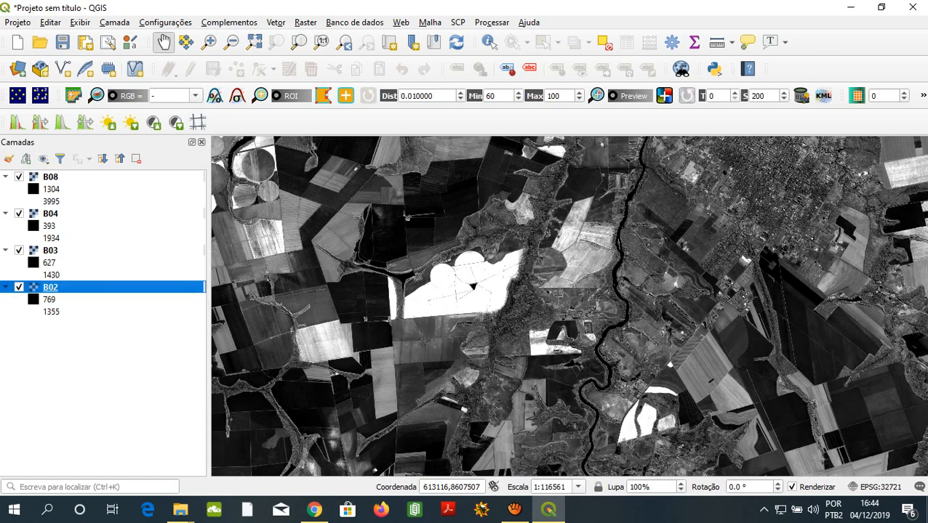
pyautogui.click(50, 250)
pyautogui.click(50, 214)
pyautogui.click(50, 177)
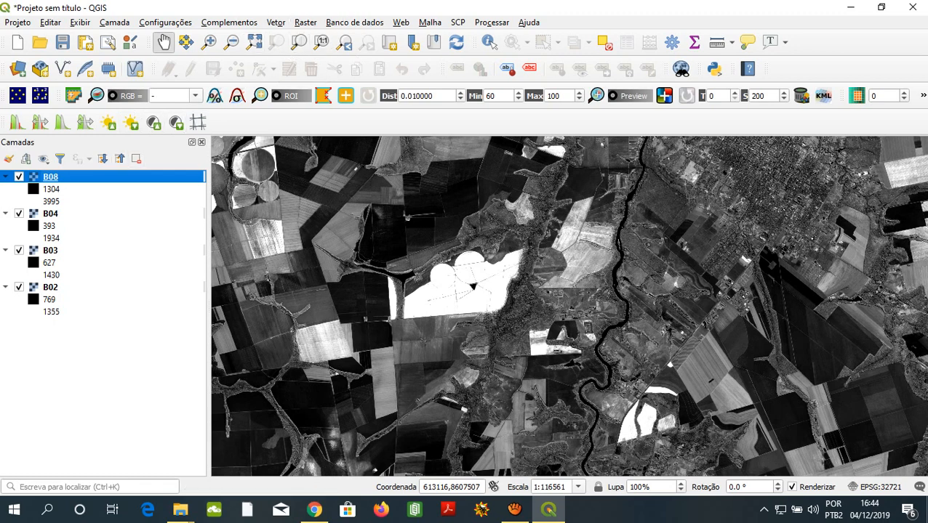
# - Open the raster Merge tool and choose B02, B03 and B04 as its input layers
pyautogui.click(305, 22)
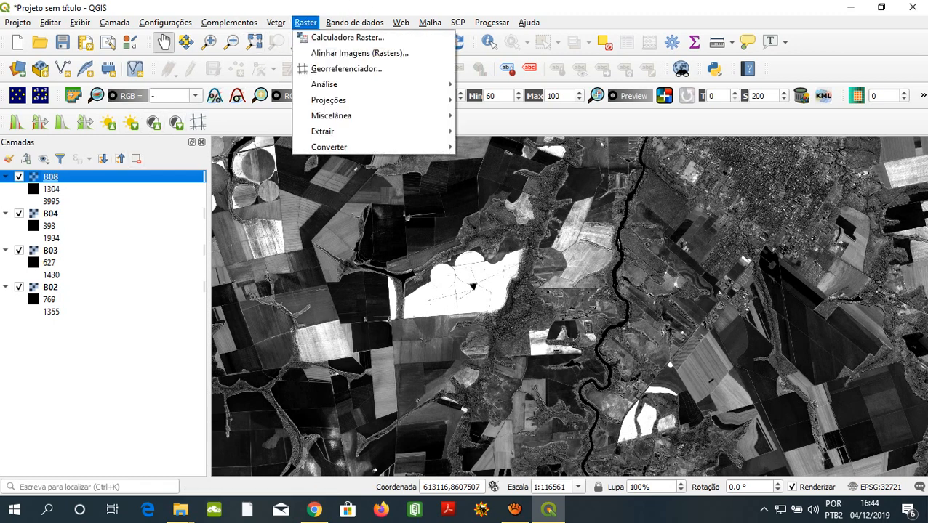
pyautogui.moveTo(327, 131)
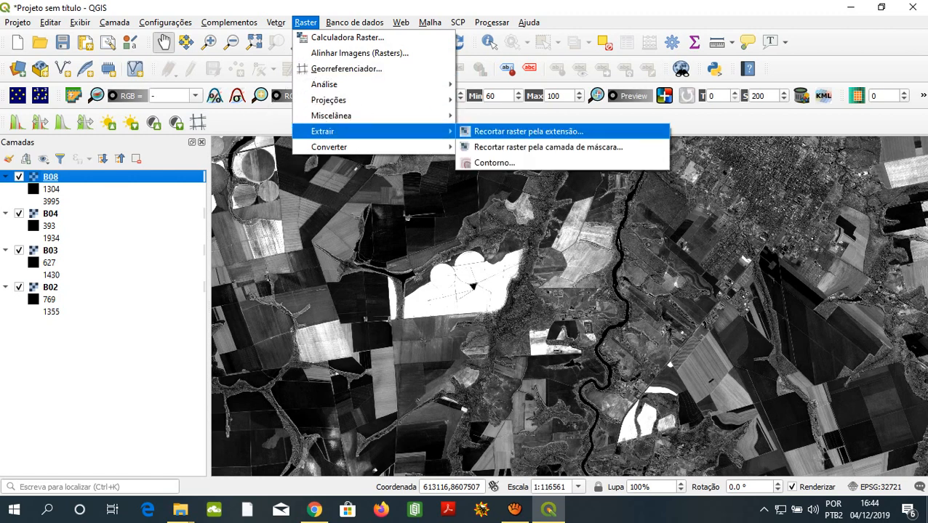
pyautogui.moveTo(376, 114)
pyautogui.press('ctrl')
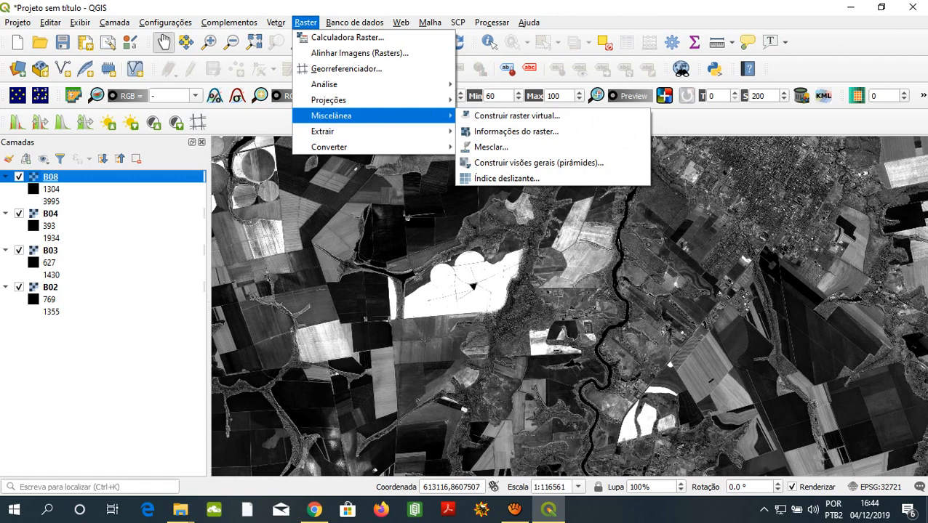
pyautogui.click(491, 146)
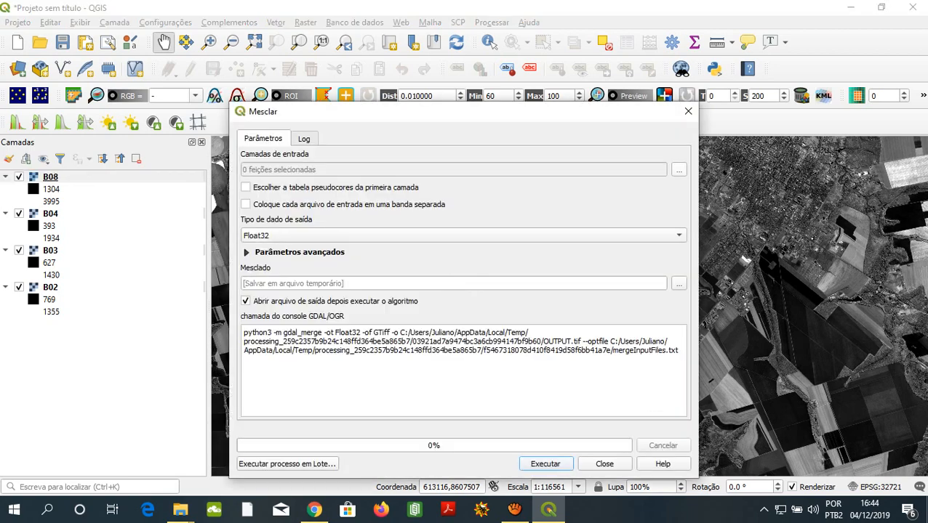
pyautogui.click(678, 169)
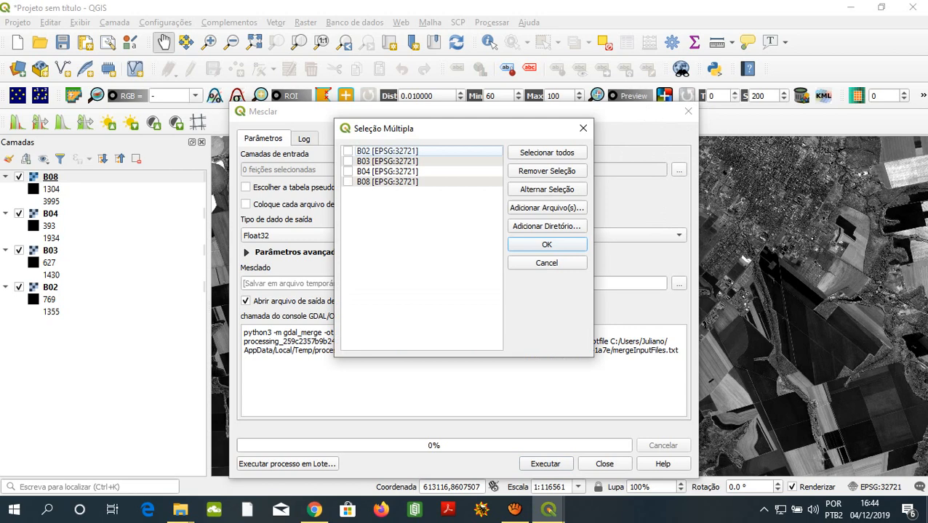
pyautogui.click(348, 152)
pyautogui.click(348, 162)
pyautogui.click(347, 171)
pyautogui.click(547, 245)
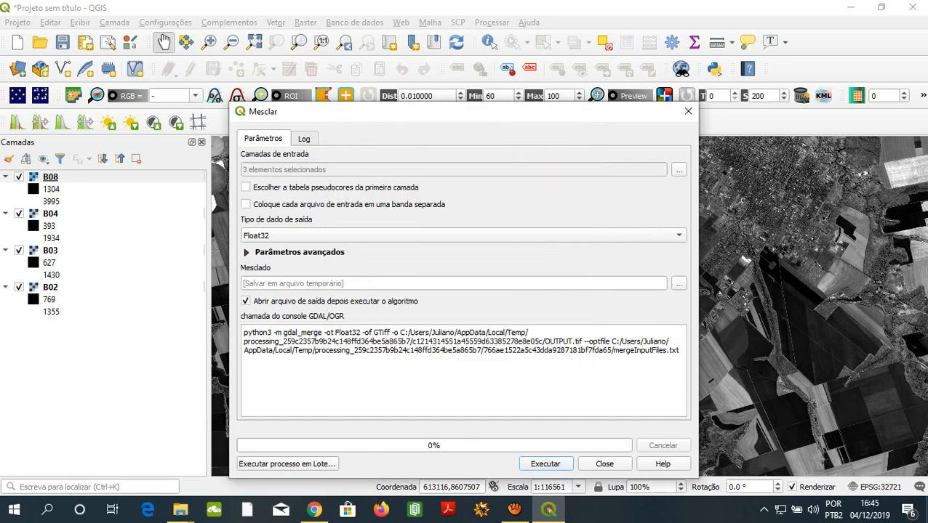
# - Review the selected merge inputs and enable placing each input file in a separate band
pyautogui.click(678, 169)
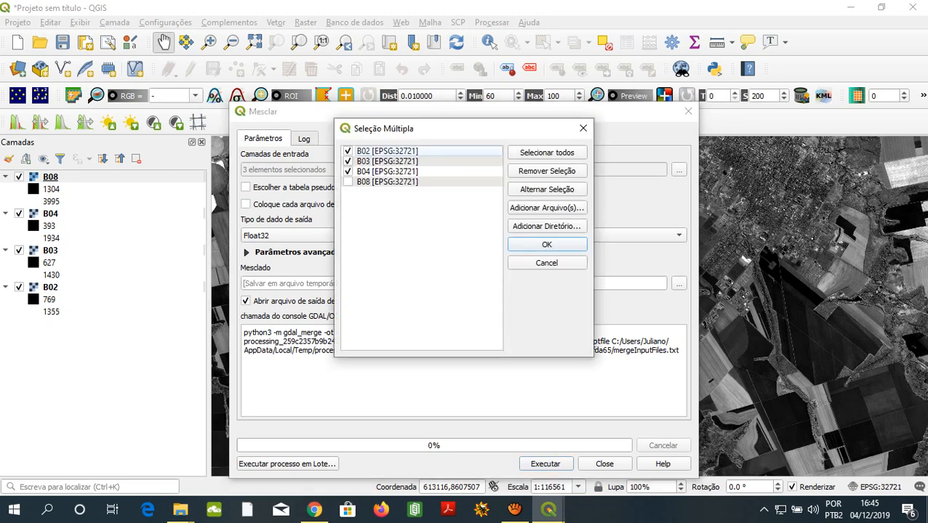
pyautogui.click(387, 152)
pyautogui.click(387, 161)
pyautogui.click(387, 172)
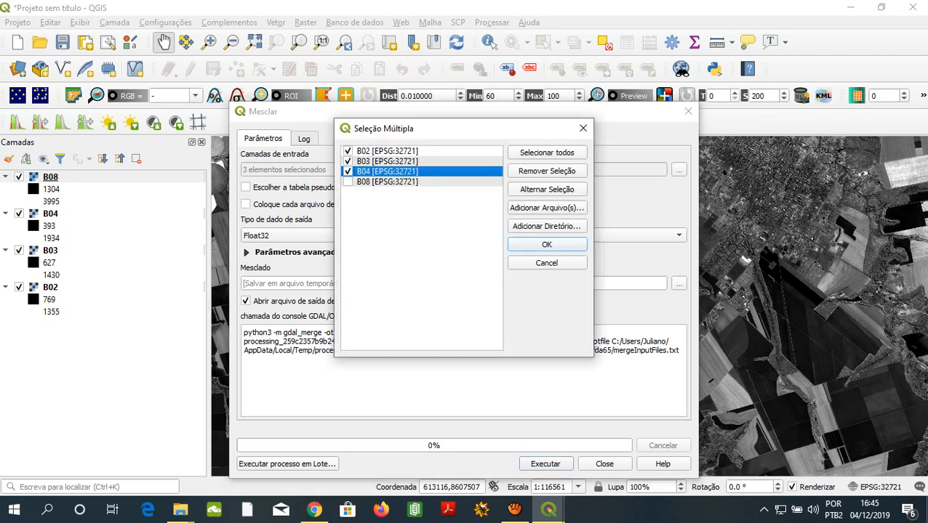
pyautogui.press('Return')
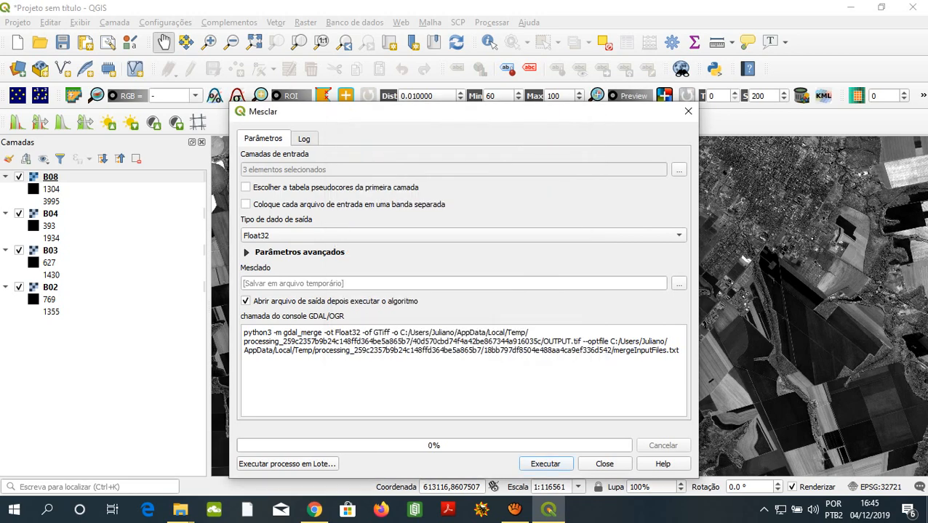
pyautogui.click(246, 205)
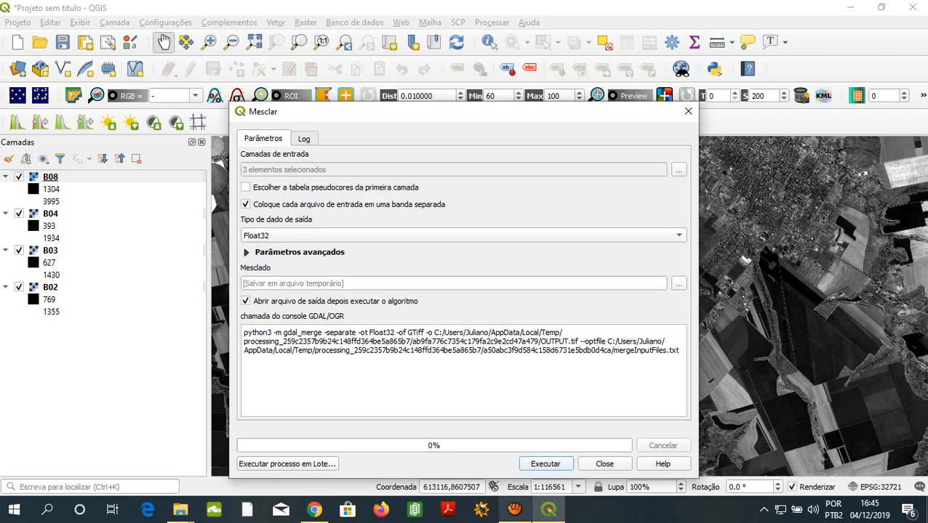
pyautogui.click(514, 510)
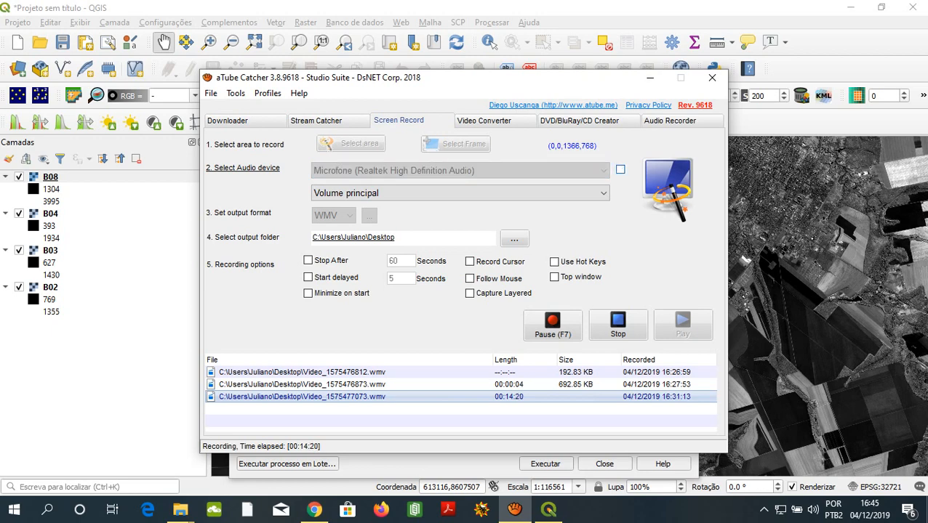
pyautogui.click(650, 77)
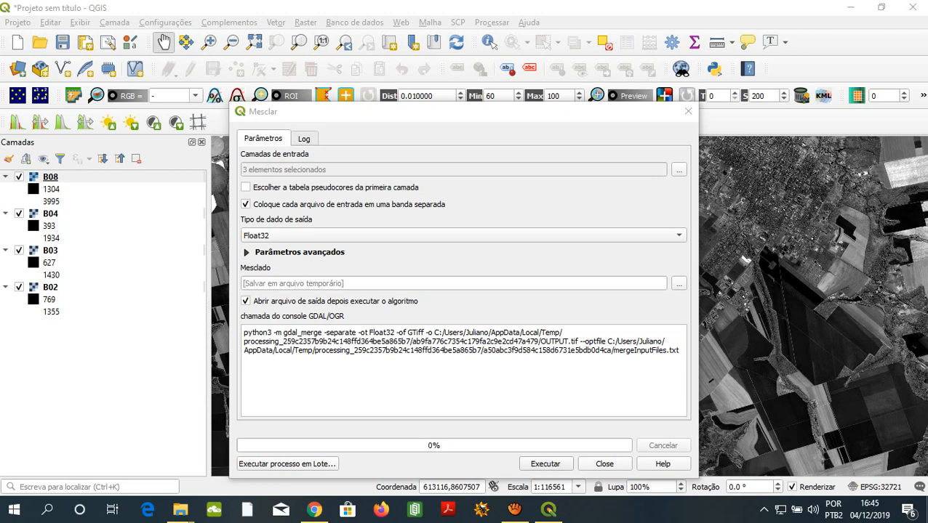
# - Go over the B02, B03 and B04 entries once more in the merge input selection
pyautogui.click(678, 169)
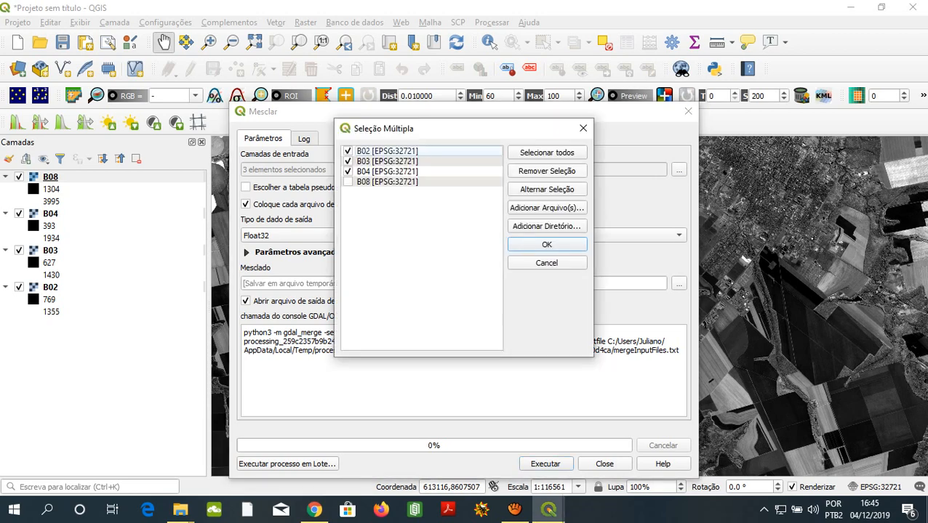
pyautogui.click(387, 151)
pyautogui.click(387, 161)
pyautogui.click(387, 172)
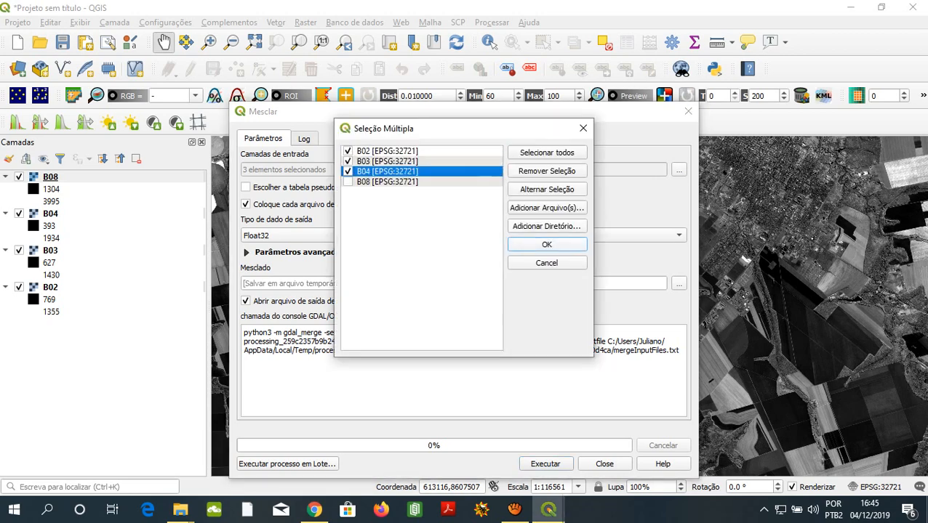
pyautogui.click(547, 245)
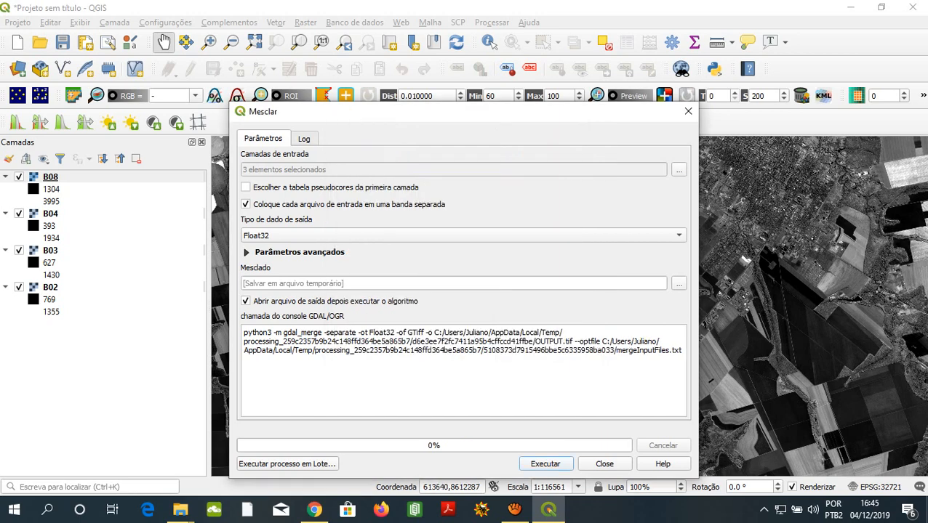
# - Toggle the separate-band option off and on again, and run the merge as Float32 to a temporary file
pyautogui.click(245, 204)
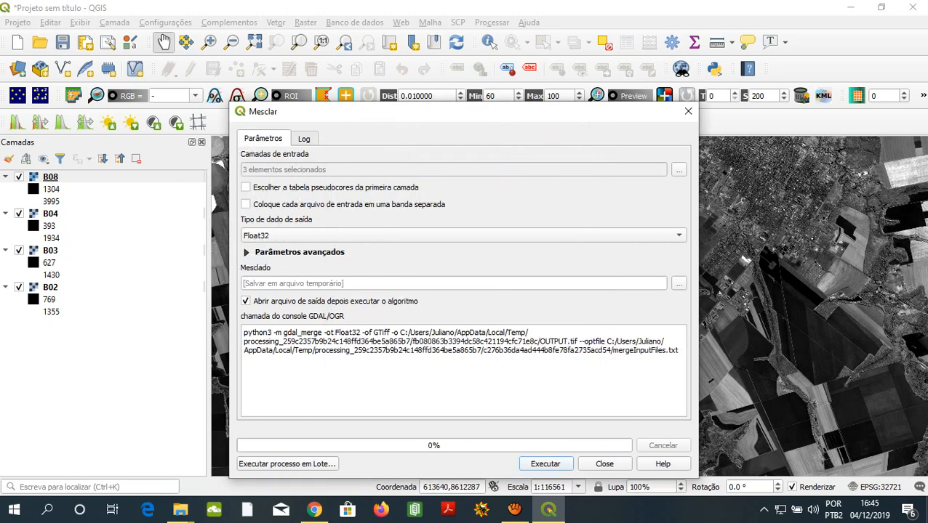
pyautogui.click(245, 205)
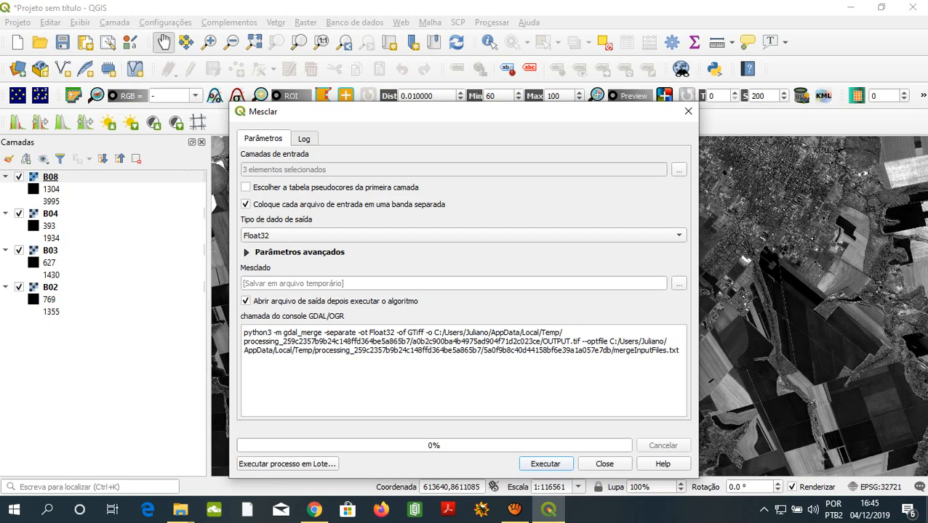
pyautogui.click(546, 464)
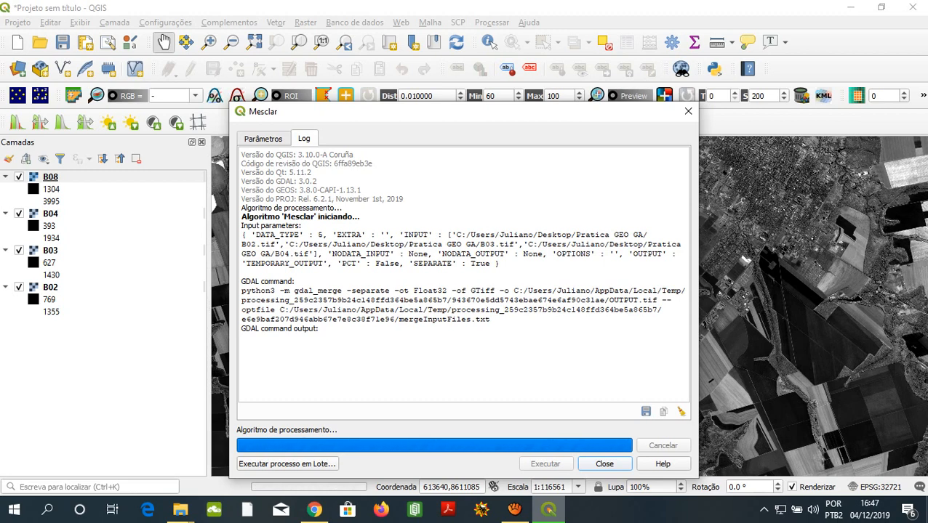
pyautogui.click(514, 510)
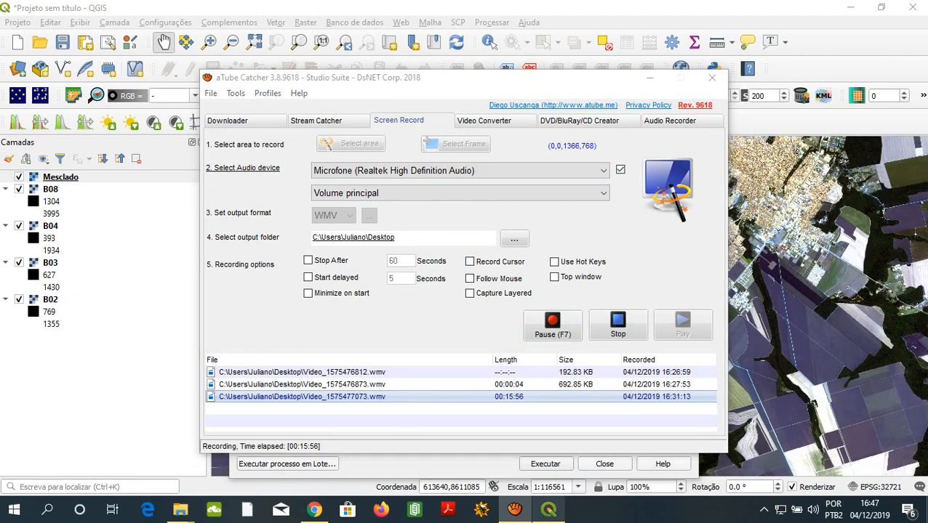
pyautogui.click(548, 509)
pyautogui.click(515, 510)
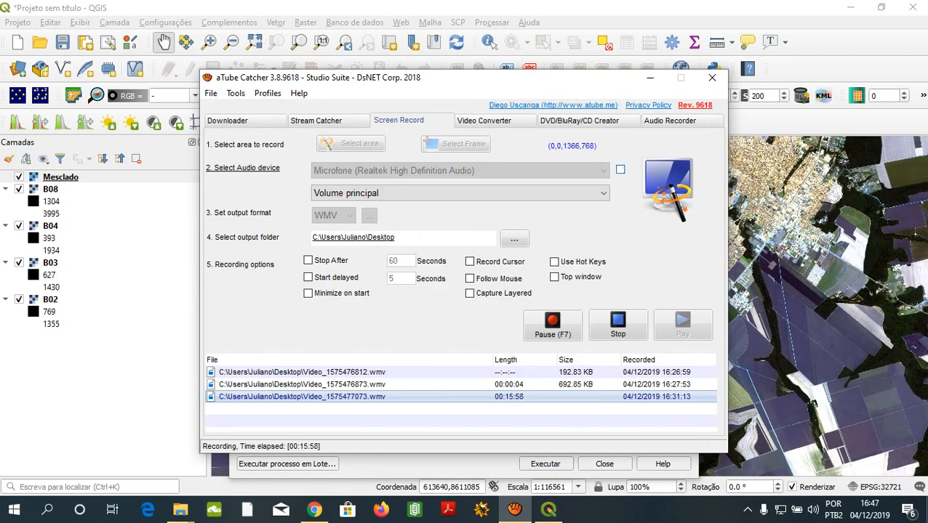
pyautogui.click(548, 509)
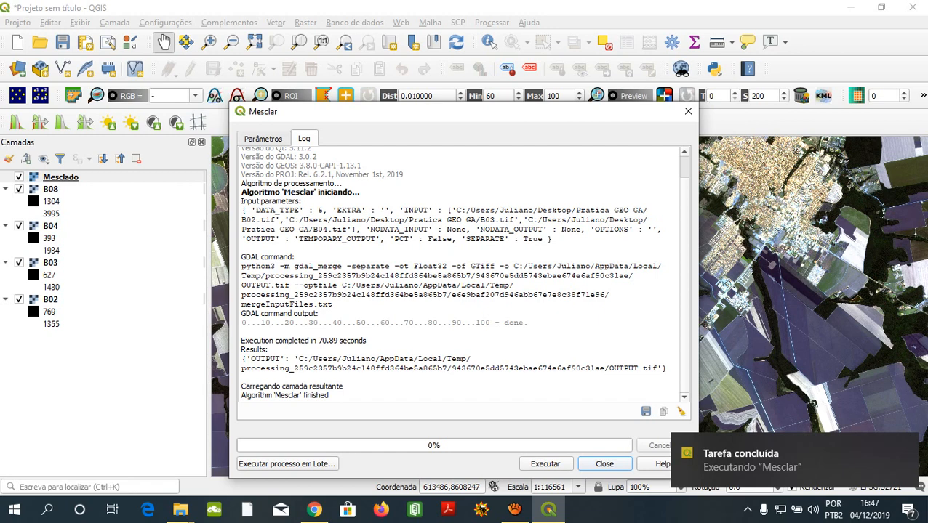
pyautogui.click(514, 510)
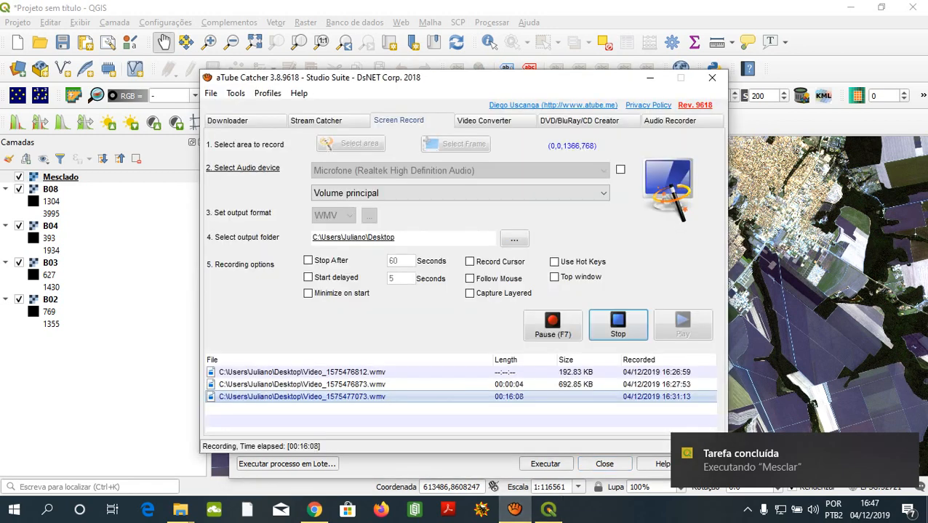
pyautogui.click(649, 78)
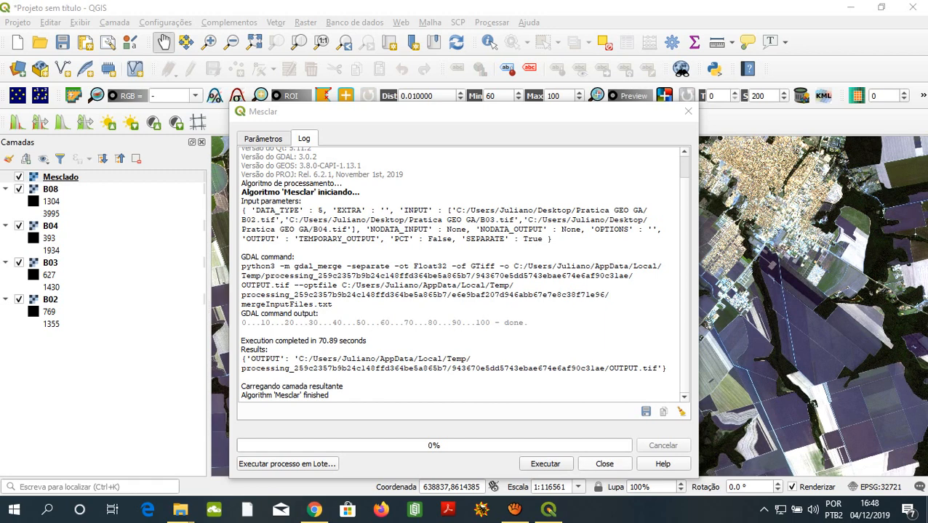
# - Highlight the last line of the merge log and close the Merge dialog
pyautogui.moveTo(251, 395); pyautogui.dragTo(329, 396)
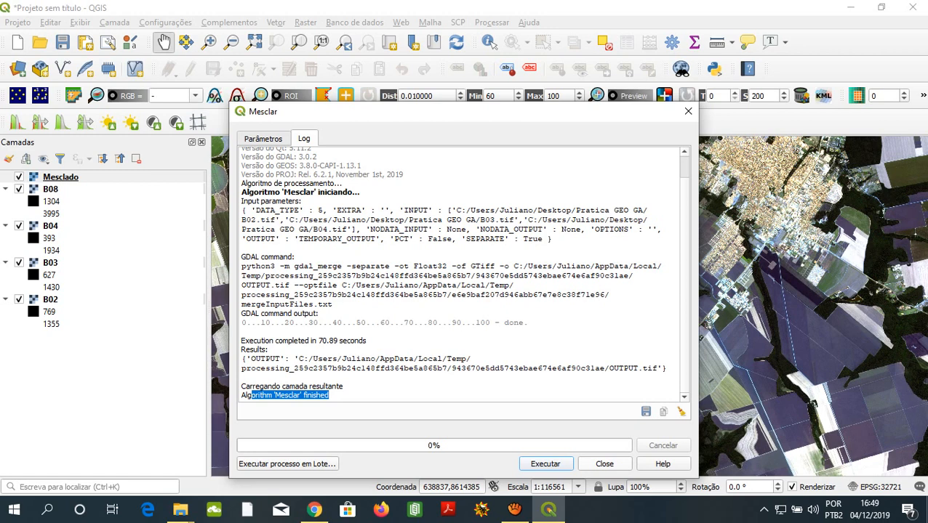
pyautogui.click(603, 465)
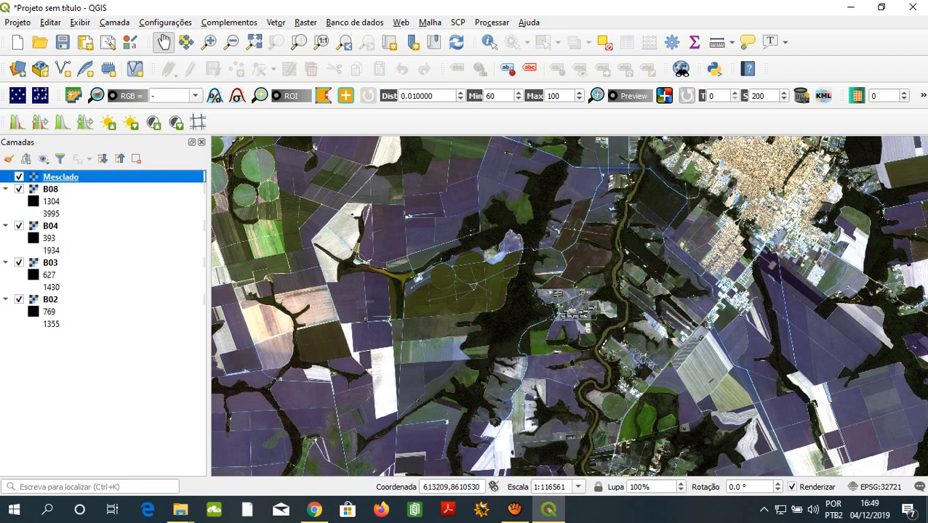
# - Go through layers B02, B03 and B04 in the layer list to examine their order in the merged raster
pyautogui.click(50, 300)
pyautogui.click(50, 262)
pyautogui.click(50, 226)
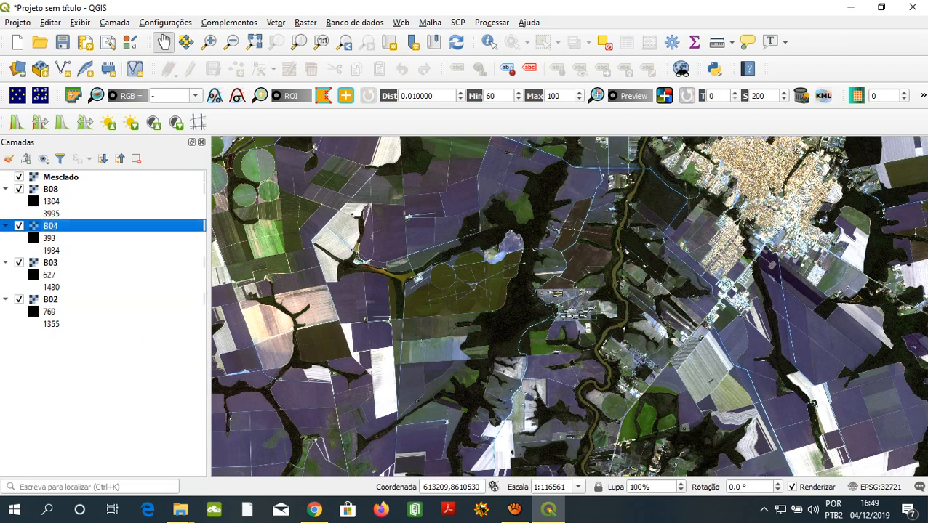
pyautogui.click(50, 300)
pyautogui.press('Up')
pyautogui.press('Up')
pyautogui.click(50, 299)
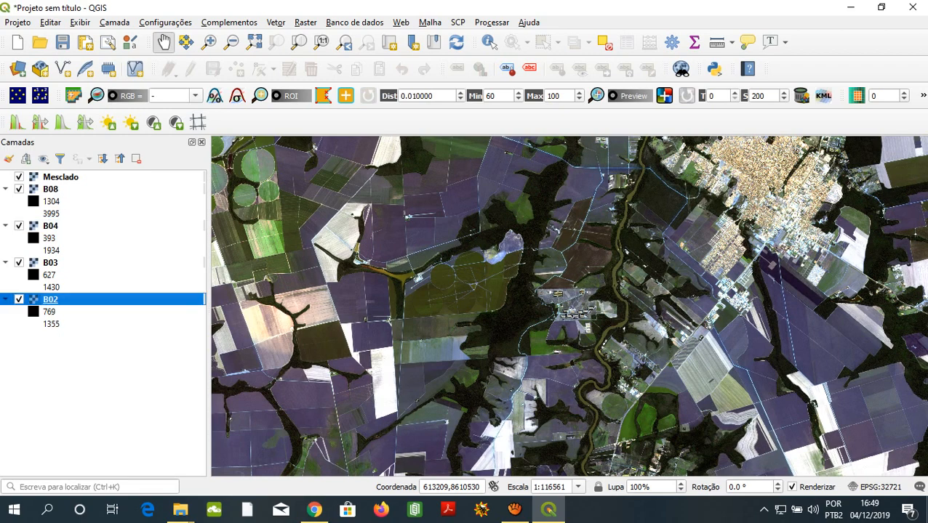
pyautogui.press('Up')
pyautogui.press('Up')
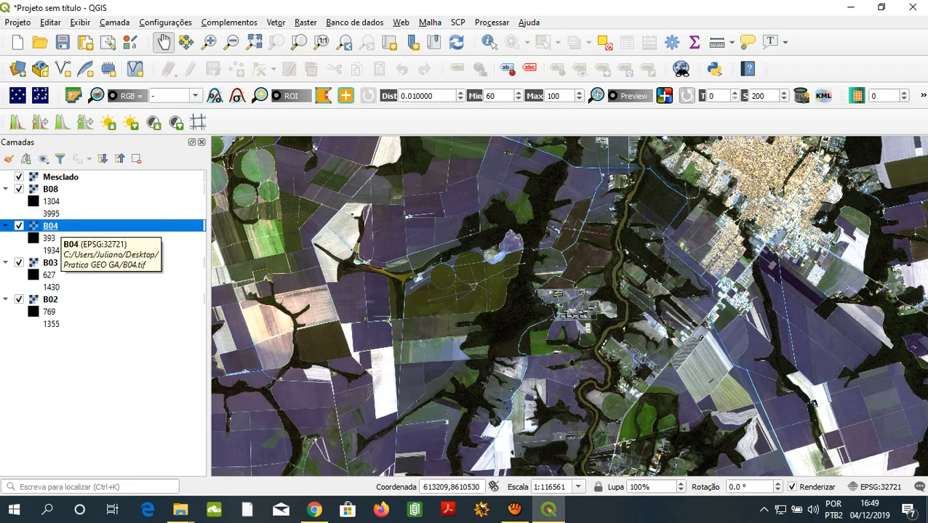
pyautogui.click(51, 299)
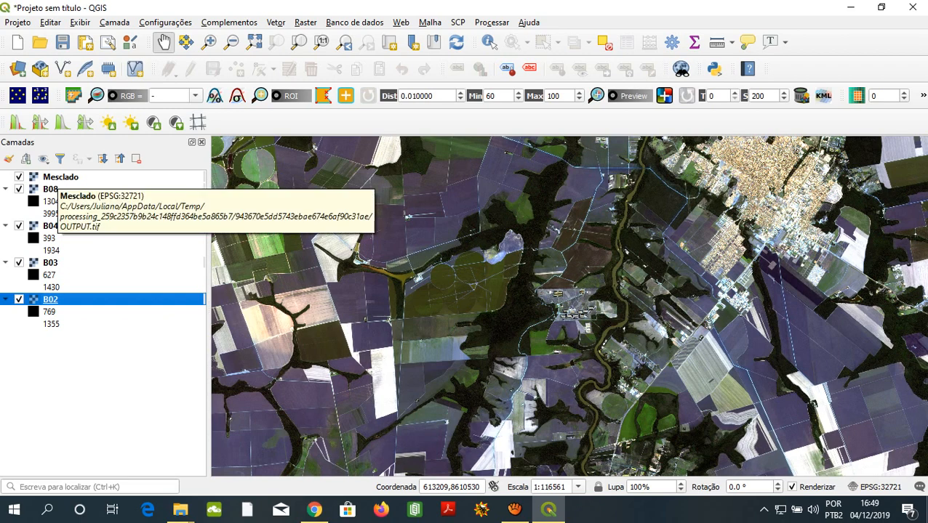
# - Open the symbology properties of the merged layer Mesclado
pyautogui.click(57, 178)
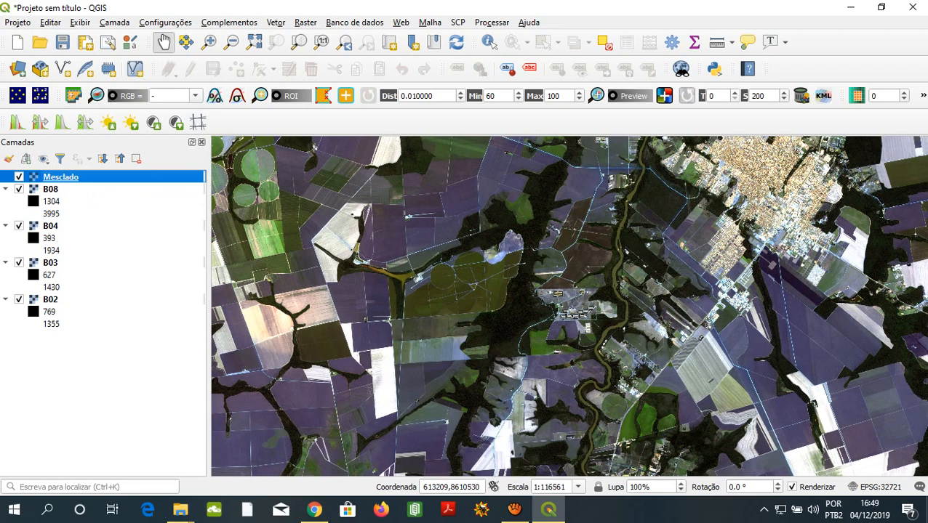
pyautogui.rightClick(57, 178)
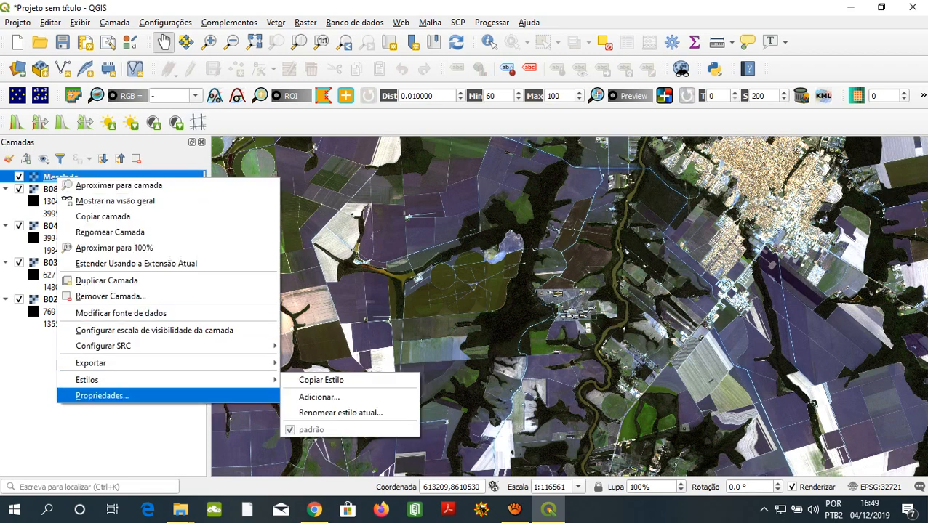
pyautogui.click(102, 396)
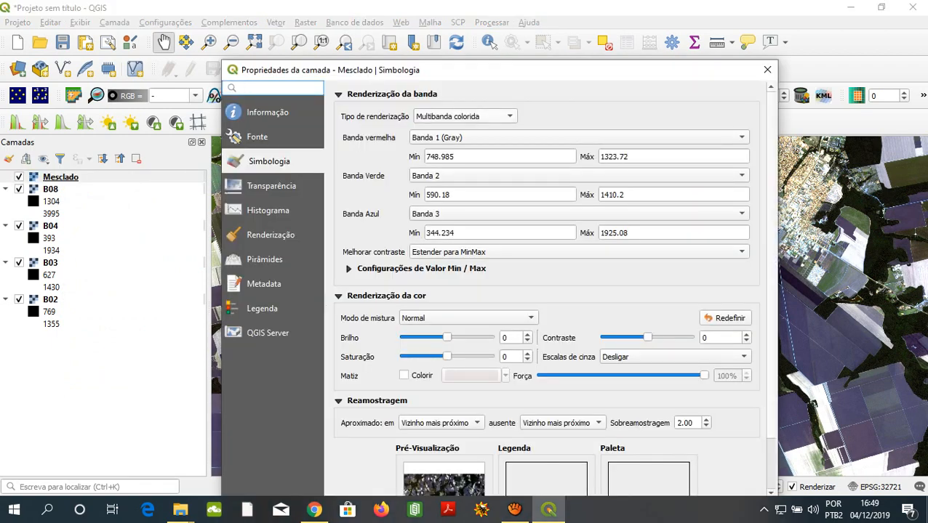
# - Check the render type and red band choices, keeping Multibanda colorida and Banda 1 (Gray)
pyautogui.click(465, 117)
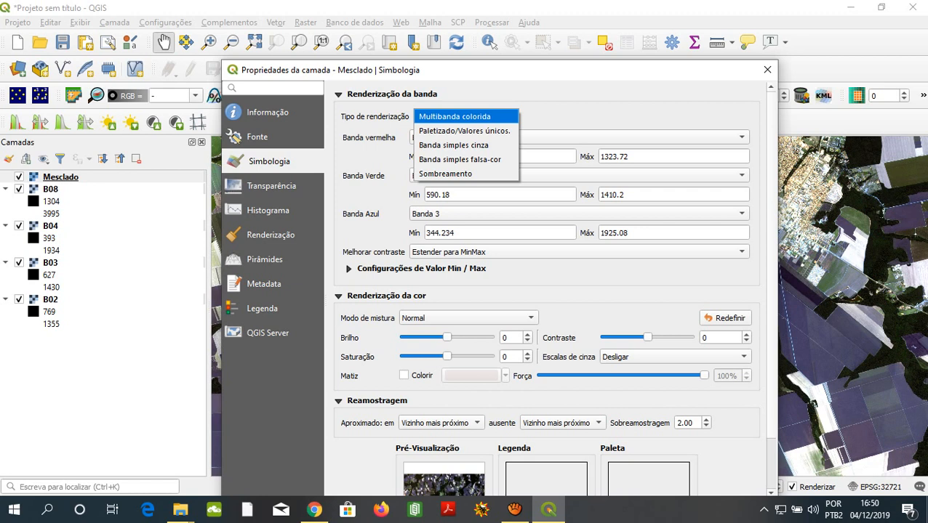
pyautogui.click(465, 116)
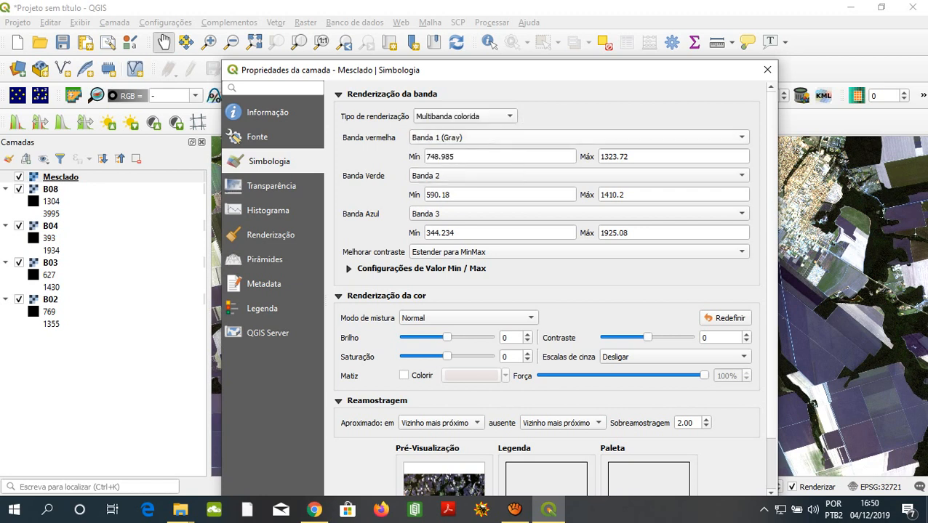
pyautogui.click(578, 137)
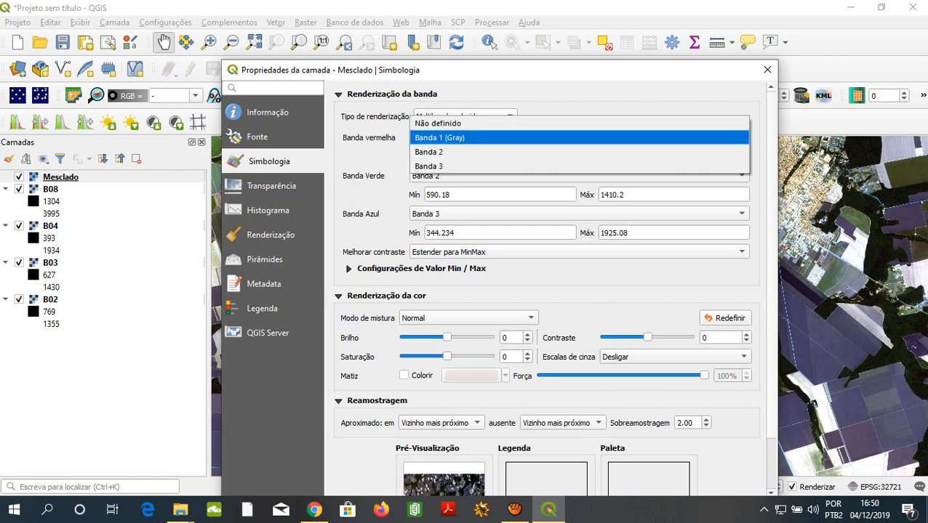
pyautogui.click(579, 137)
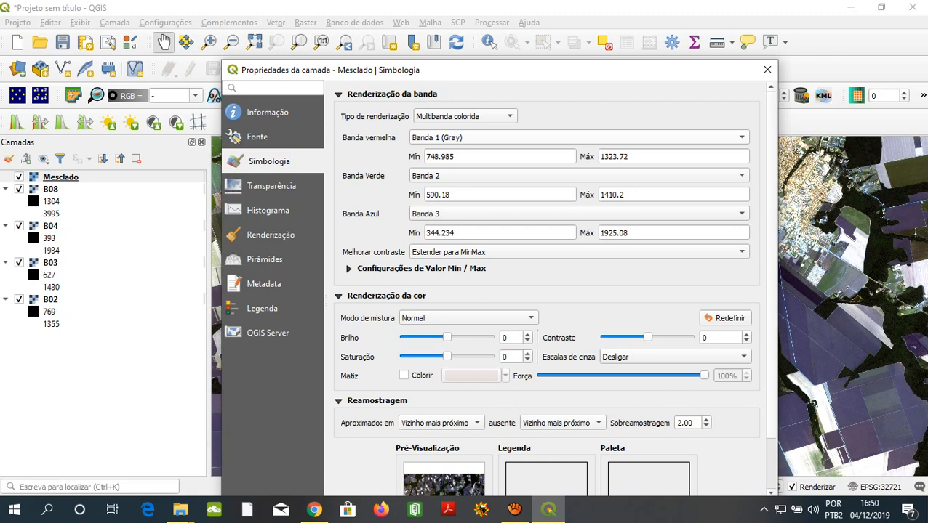
# - Assign Banda 3 to red and Banda 1 (Gray) to blue for Mesclado, and apply the symbology
pyautogui.click(579, 137)
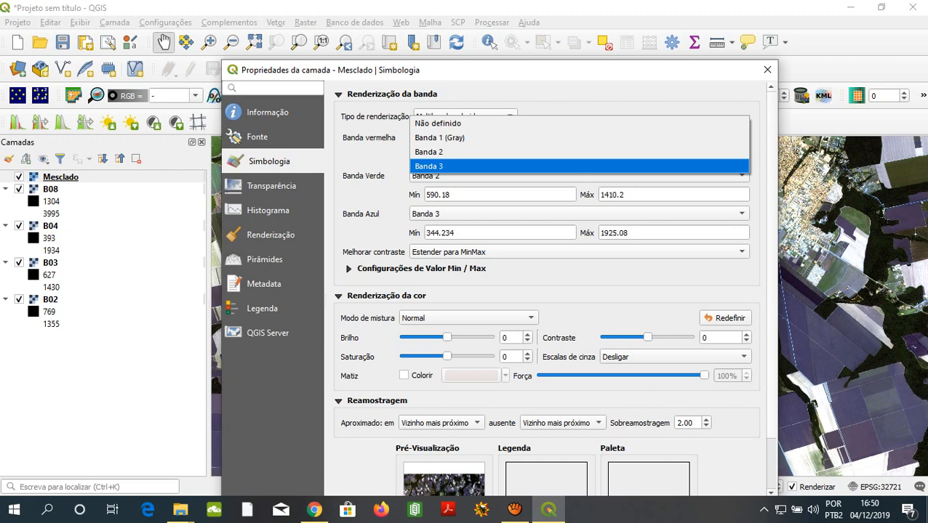
pyautogui.click(465, 167)
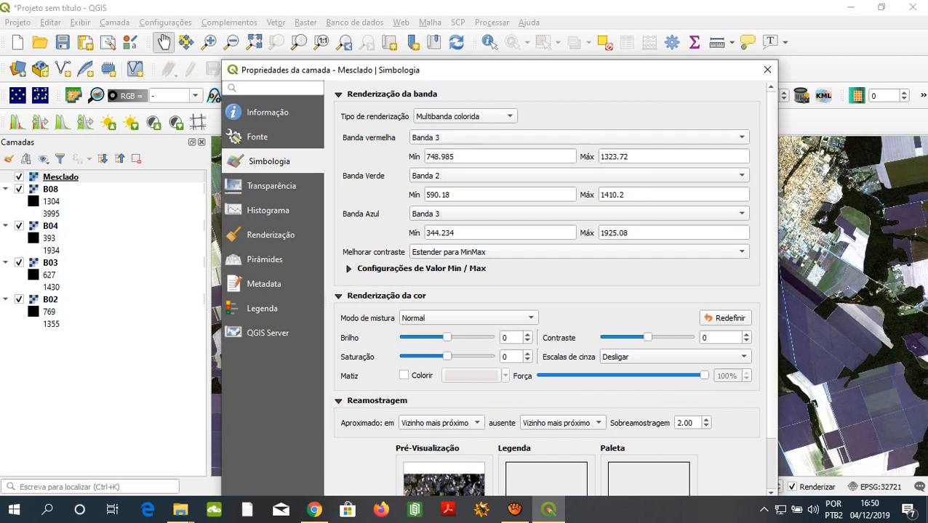
pyautogui.click(465, 213)
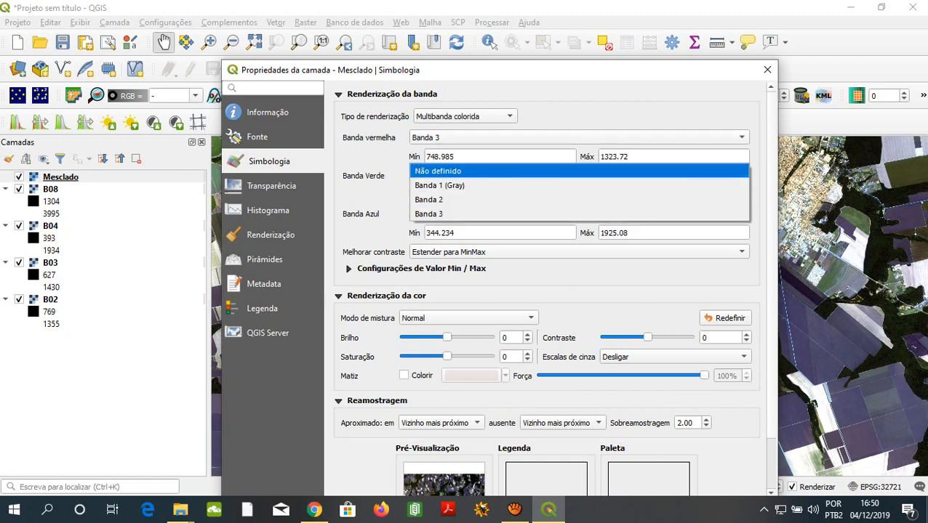
pyautogui.click(465, 185)
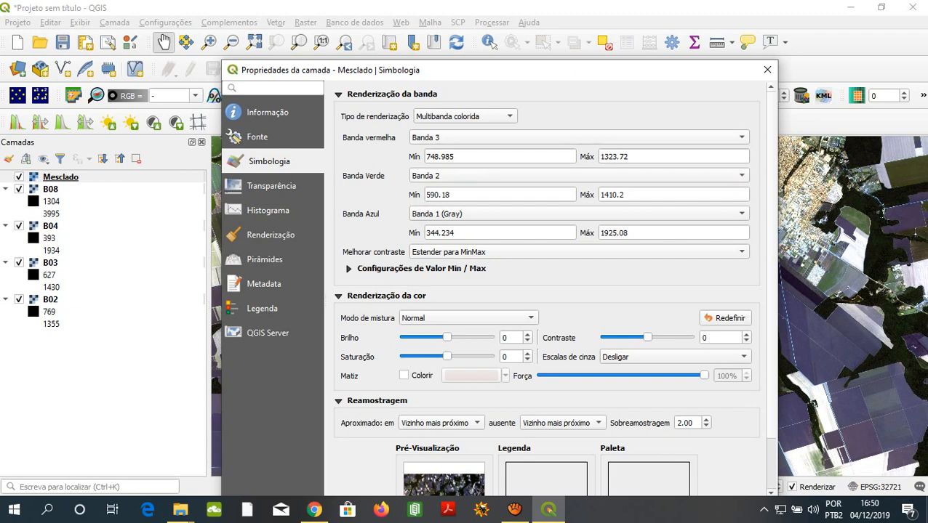
pyautogui.moveTo(479, 75); pyautogui.dragTo(495, 16)
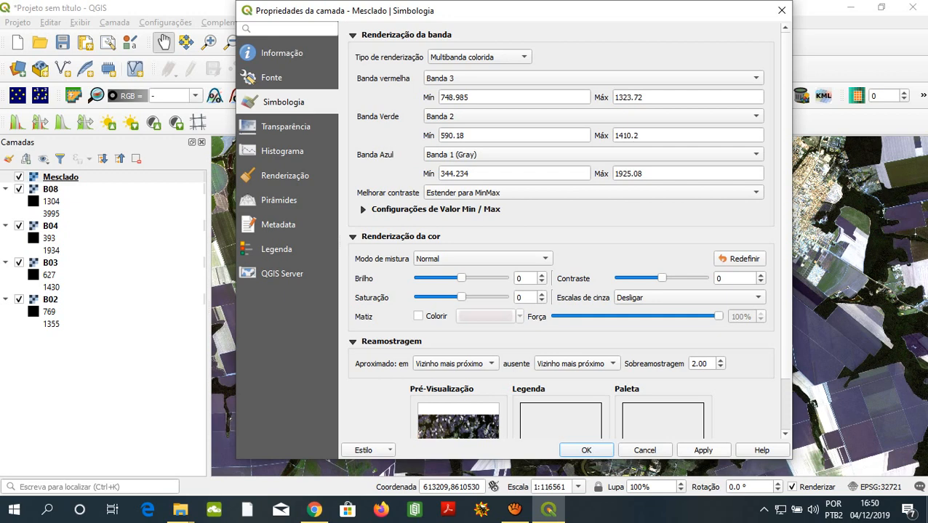
pyautogui.click(725, 444)
pyautogui.click(586, 450)
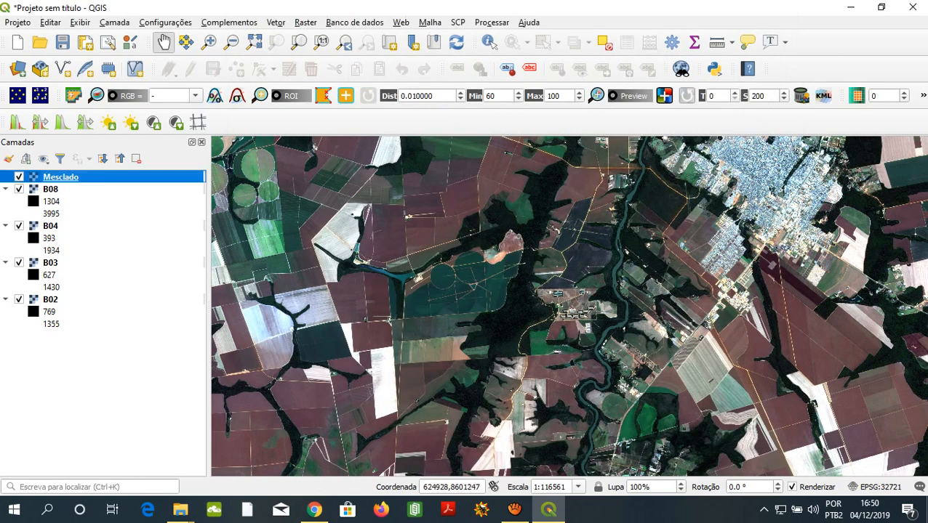
# - Examine the recoloured composite over the circular irrigated fields, the reservoir and the farmland west of the city
pyautogui.moveTo(320, 341); pyautogui.dragTo(511, 406)
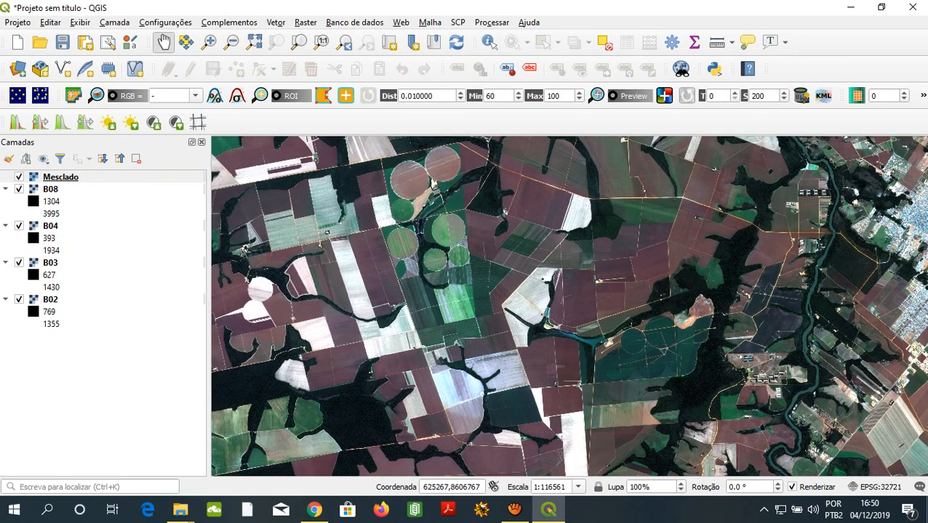
pyautogui.scroll(1, 393, 237)
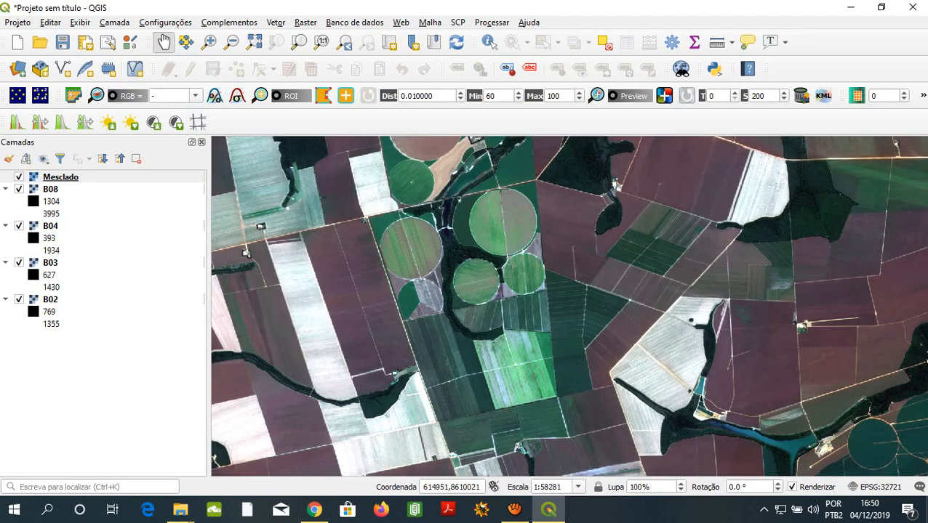
pyautogui.moveTo(393, 237); pyautogui.dragTo(370, 198)
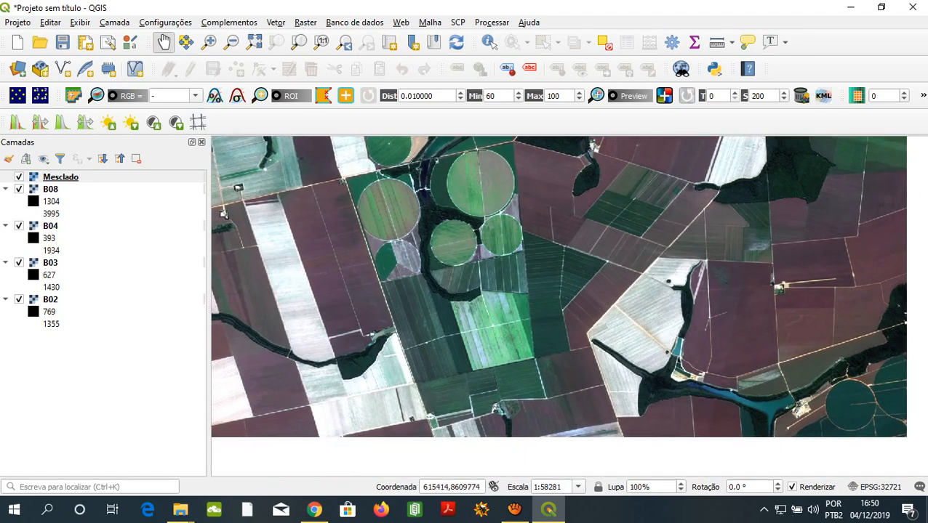
pyautogui.moveTo(552, 298); pyautogui.dragTo(360, 232)
pyautogui.moveTo(571, 342); pyautogui.dragTo(472, 268)
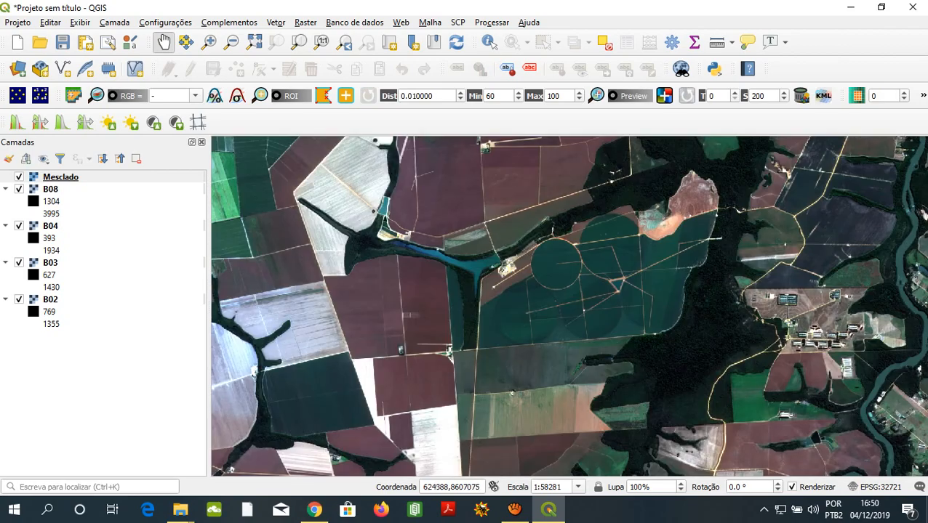
pyautogui.moveTo(471, 320); pyautogui.dragTo(325, 299)
pyautogui.moveTo(370, 368); pyautogui.dragTo(473, 261)
pyautogui.scroll(3, 469, 311)
pyautogui.scroll(-1, 470, 312)
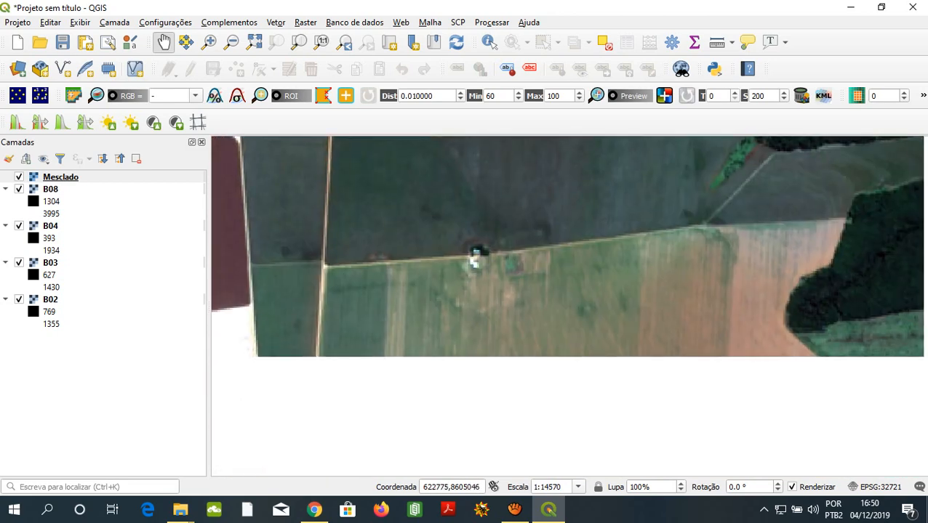
pyautogui.press('ctrl')
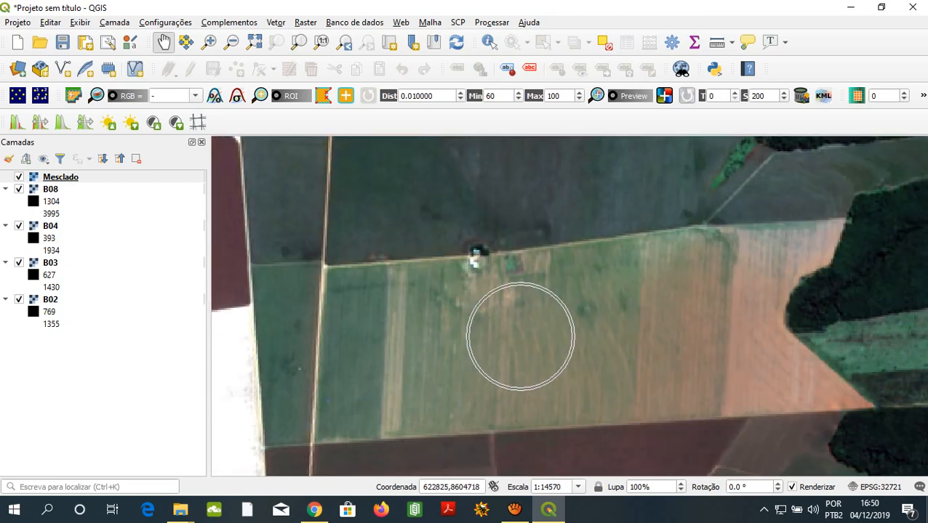
# - Examine the forest edge beside the irrigated fields and the triangular pond where the farm tracks meet
pyautogui.moveTo(633, 236); pyautogui.dragTo(467, 421)
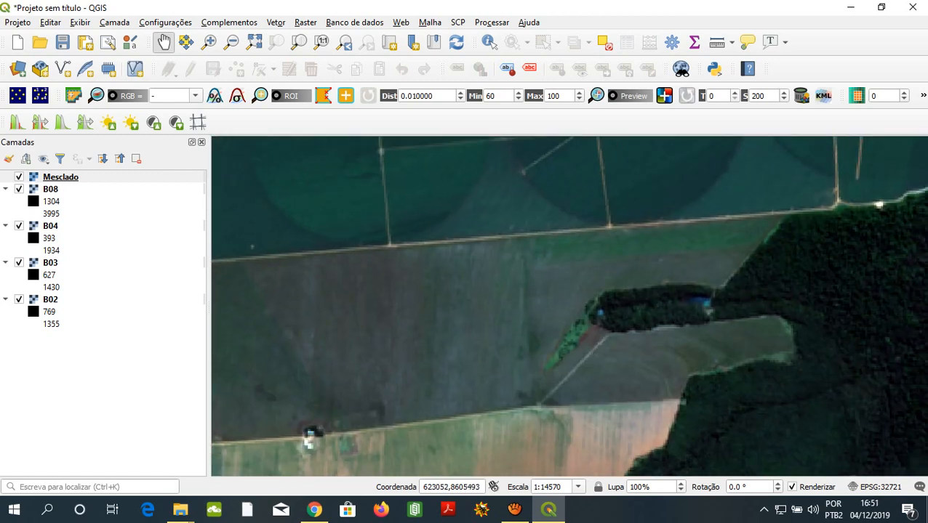
pyautogui.moveTo(679, 406); pyautogui.dragTo(422, 420)
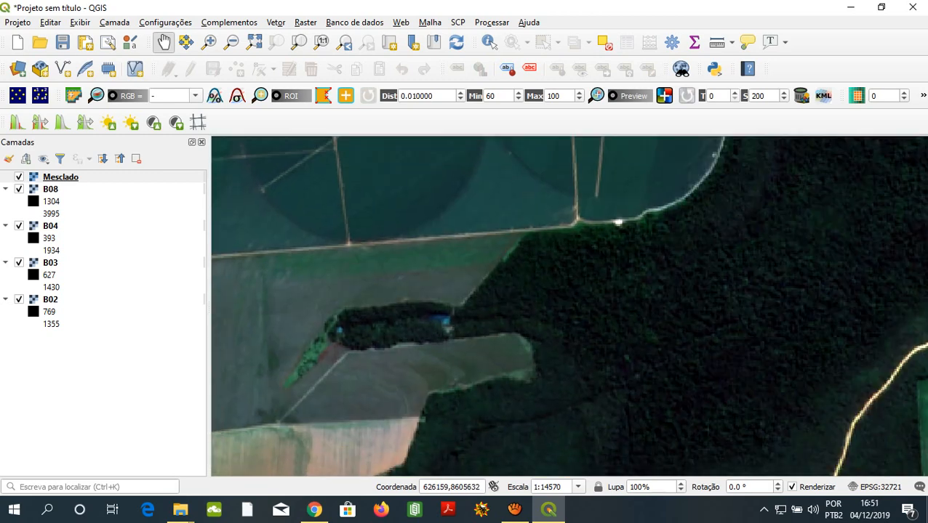
pyautogui.moveTo(621, 353); pyautogui.dragTo(231, 270)
pyautogui.scroll(-1, 428, 354)
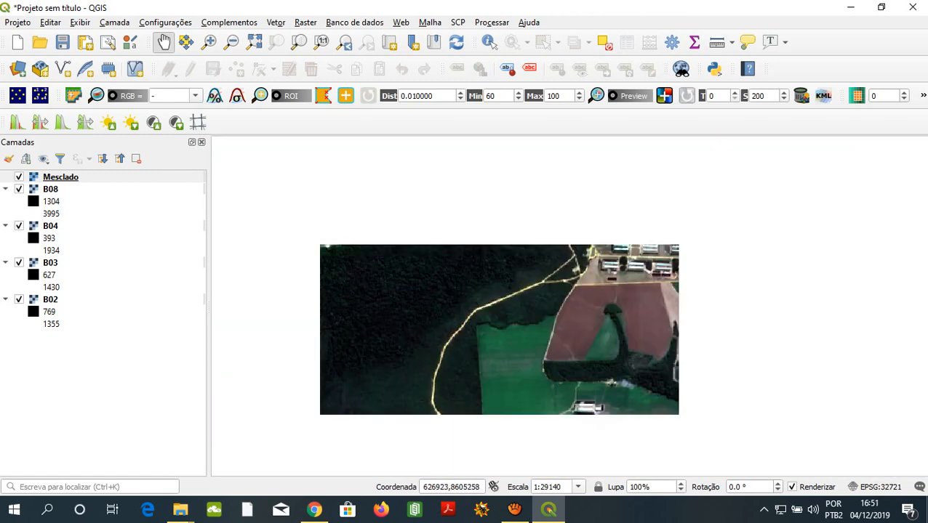
pyautogui.scroll(-1, 450, 320)
pyautogui.scroll(1, 218, 189)
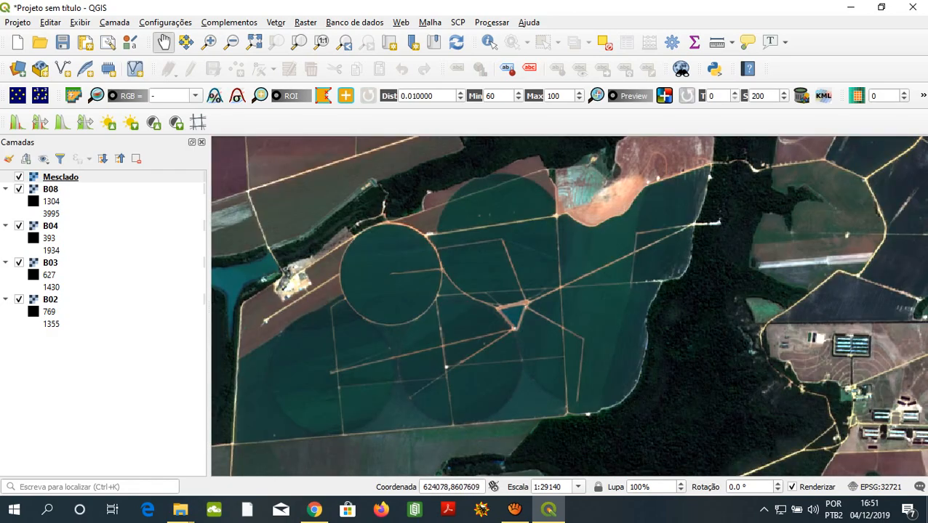
pyautogui.scroll(2, 434, 310)
pyautogui.press('ctrl')
pyautogui.press('ctrl')
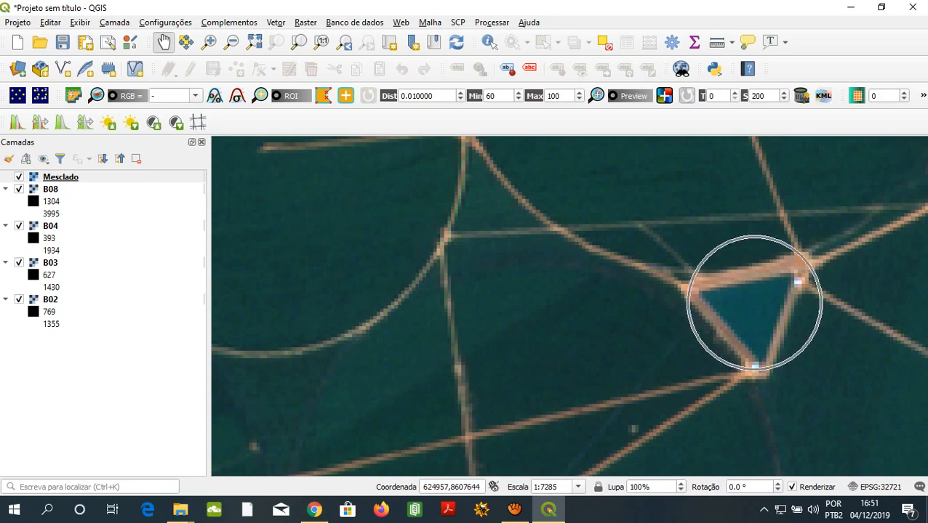
# - Follow the image eastward from the pond across the forest and inspect the river channel in close-up
pyautogui.moveTo(754, 302); pyautogui.dragTo(247, 209)
pyautogui.moveTo(639, 252); pyautogui.dragTo(397, 234)
pyautogui.moveTo(545, 268); pyautogui.dragTo(354, 254)
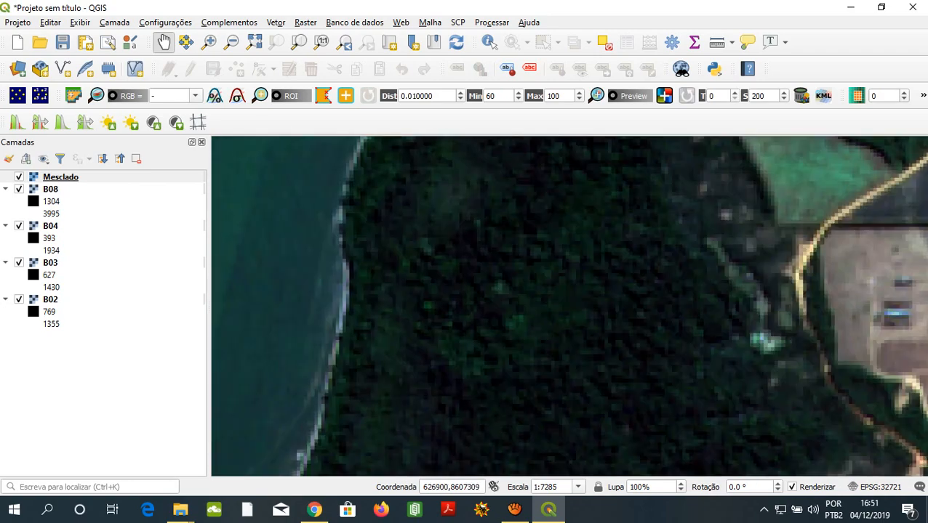
pyautogui.scroll(-3, 466, 298)
pyautogui.moveTo(623, 278); pyautogui.dragTo(382, 301)
pyautogui.scroll(4, 436, 240)
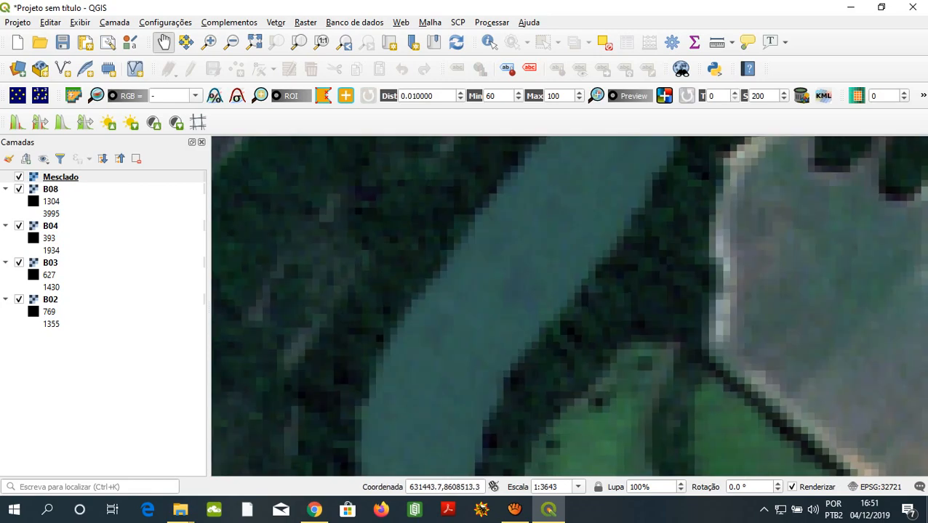
pyautogui.scroll(-4, 436, 240)
pyautogui.moveTo(541, 196); pyautogui.dragTo(633, 311)
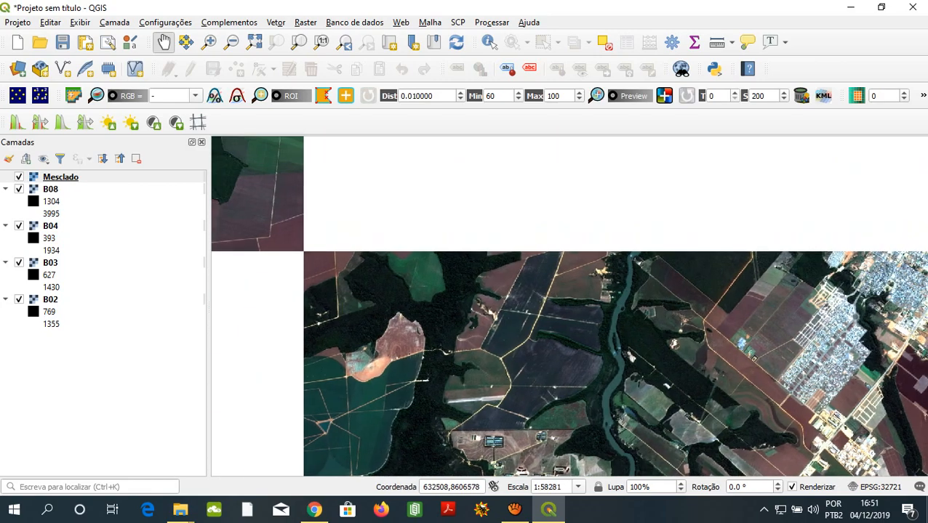
# - Examine the roads, reddish fields, forest and pale bare strips in the farmland north of the irrigated area
pyautogui.scroll(2, 569, 201)
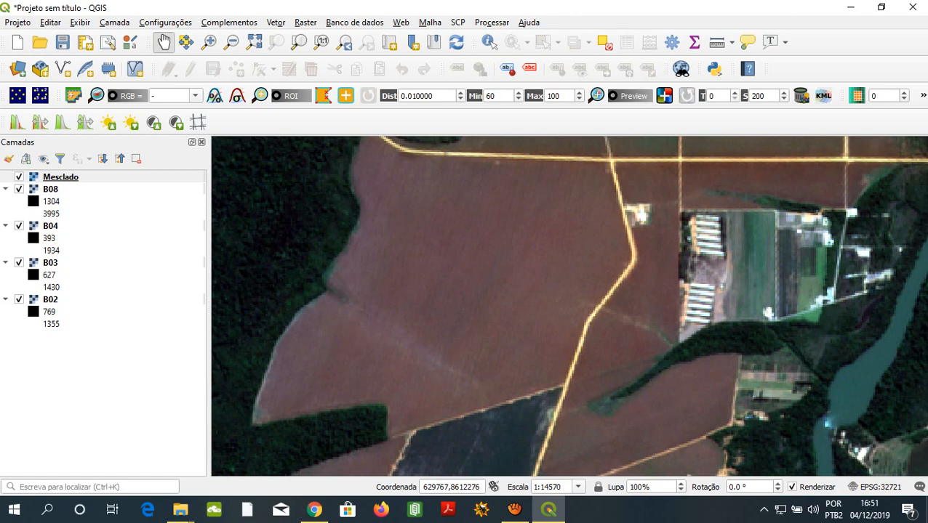
pyautogui.moveTo(458, 254); pyautogui.dragTo(567, 461)
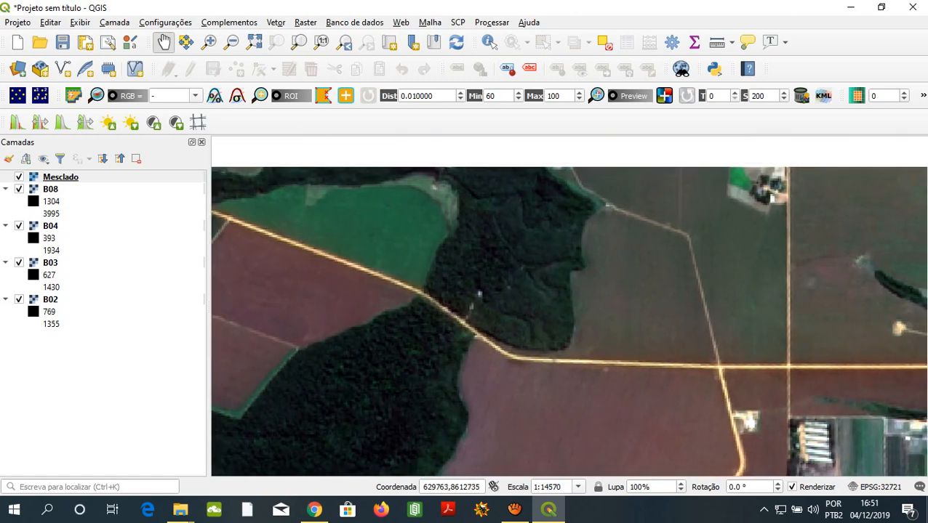
pyautogui.scroll(-2, 509, 334)
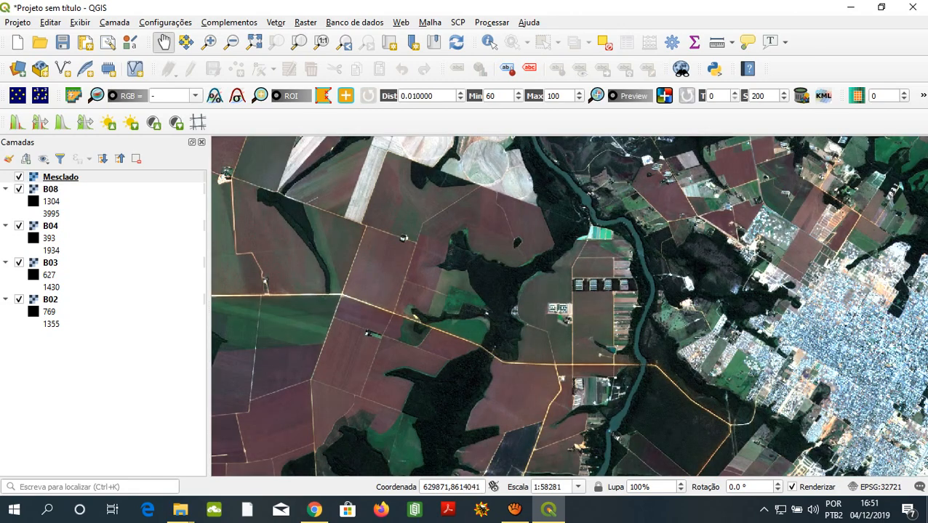
pyautogui.moveTo(451, 284); pyautogui.dragTo(548, 410)
pyautogui.scroll(2, 440, 265)
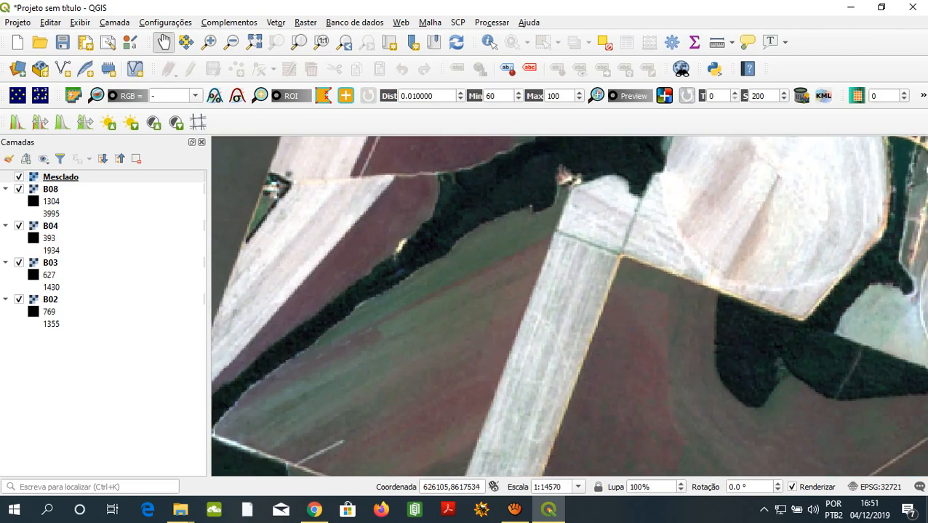
pyautogui.press('ctrl')
pyautogui.press('ctrl')
pyautogui.press('ctrl')
pyautogui.moveTo(300, 227); pyautogui.dragTo(354, 424)
pyautogui.press('ctrl')
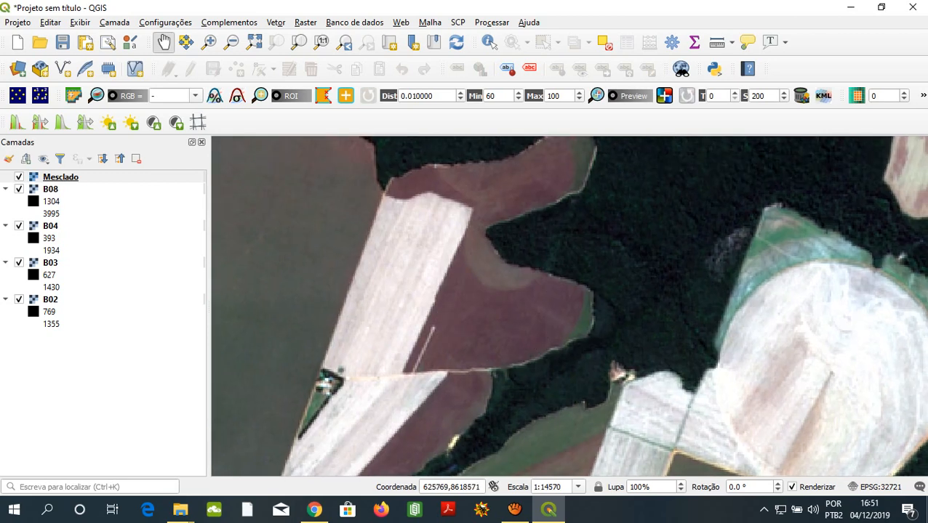
# - Inspect the pale circular fields and the river bend, and compare them with the raster's wider extent
pyautogui.scroll(1, 427, 345)
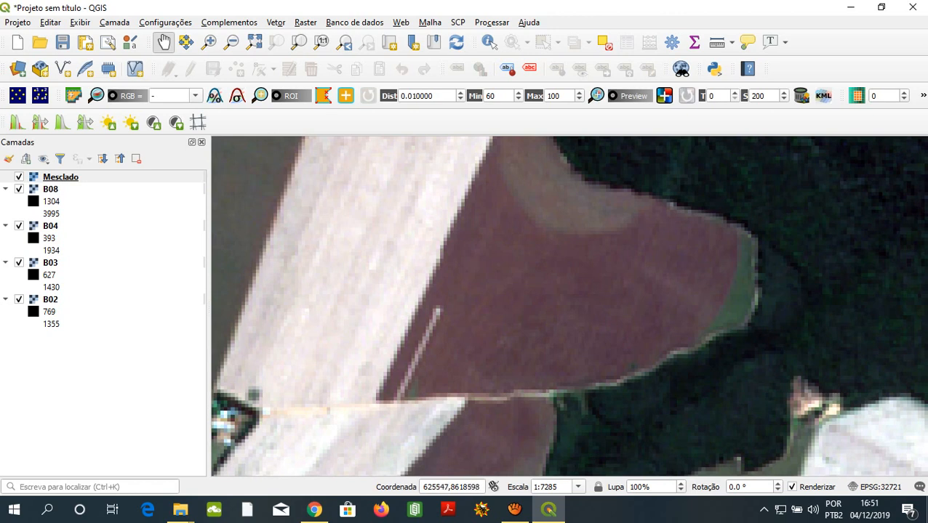
pyautogui.scroll(-2, 416, 325)
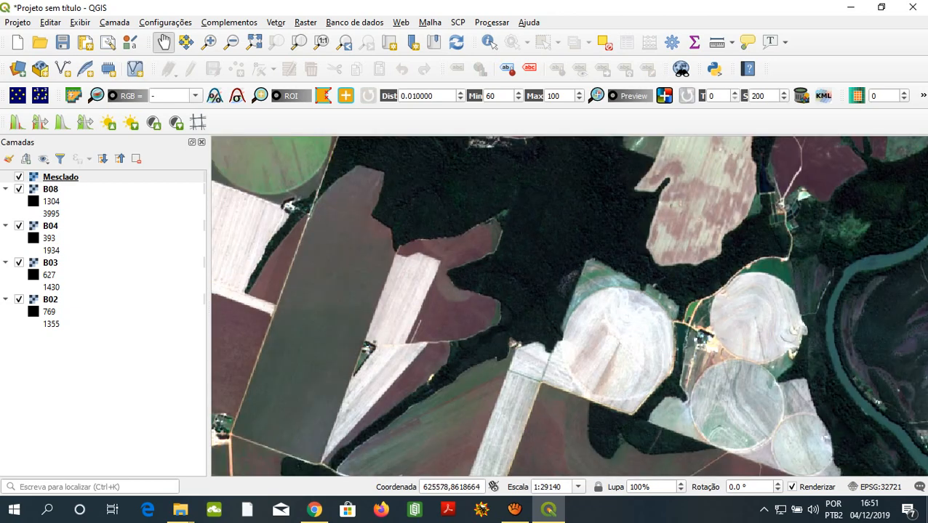
pyautogui.moveTo(576, 261); pyautogui.dragTo(350, 445)
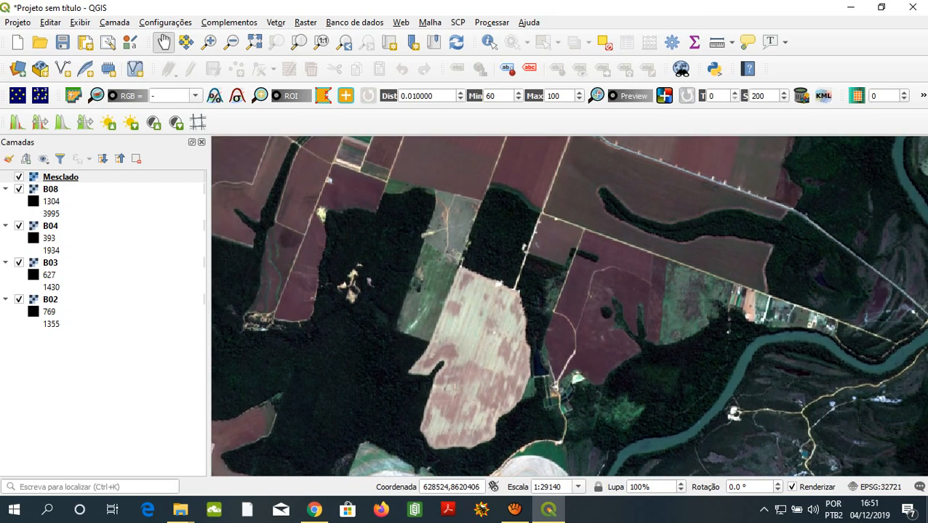
pyautogui.scroll(-2, 451, 333)
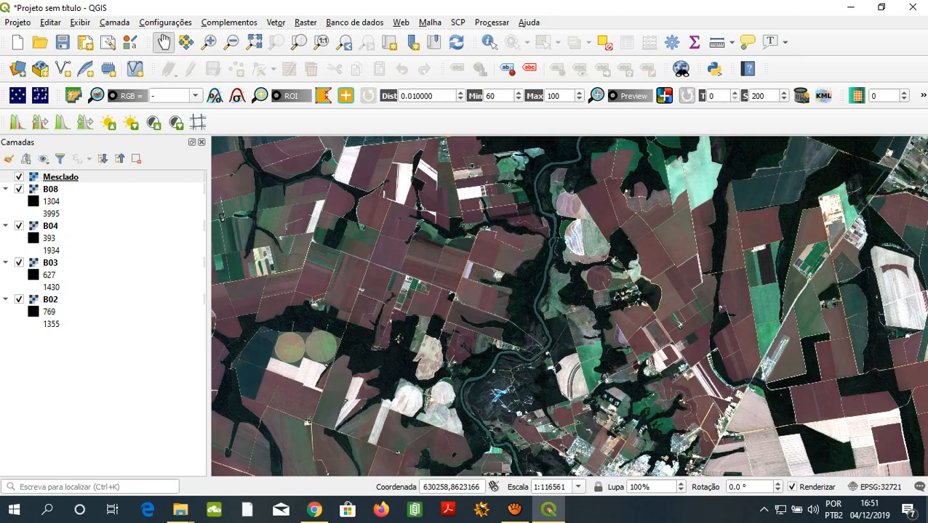
pyautogui.scroll(-2, 466, 293)
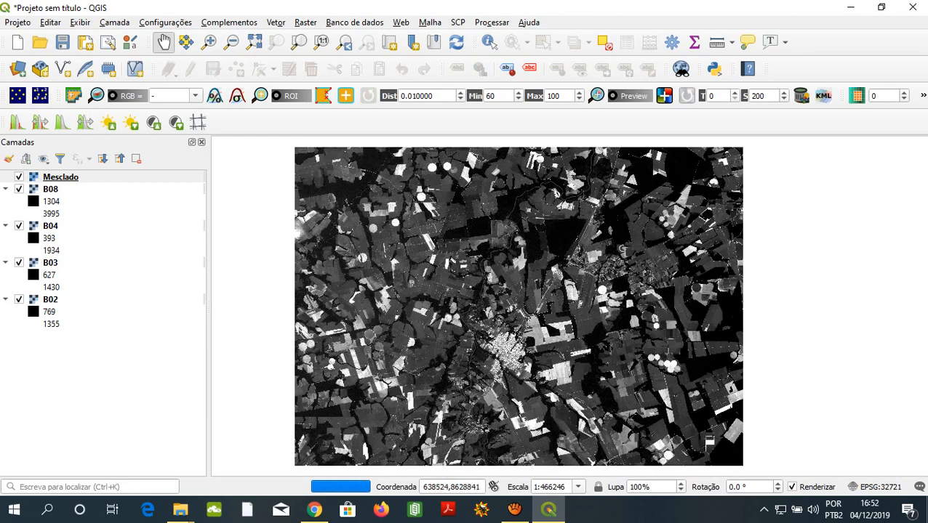
pyautogui.scroll(1, 519, 306)
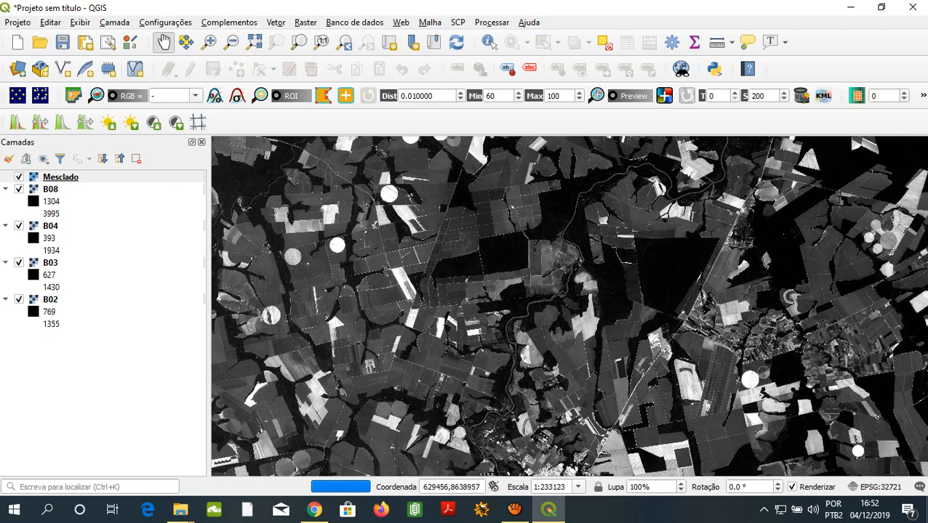
# - Locate the bright green square field south of the large forest block and examine its curved contour lines in close-up
pyautogui.moveTo(526, 318); pyautogui.dragTo(581, 389)
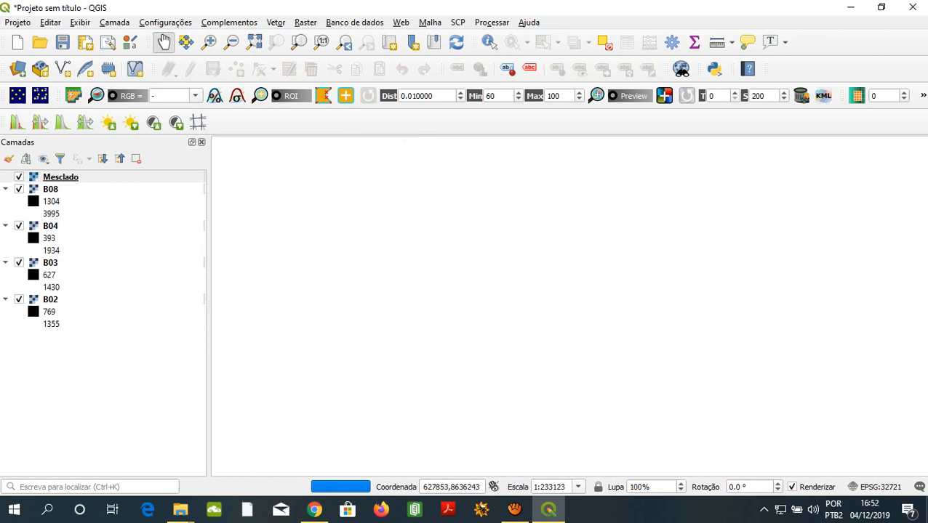
pyautogui.scroll(1, 505, 312)
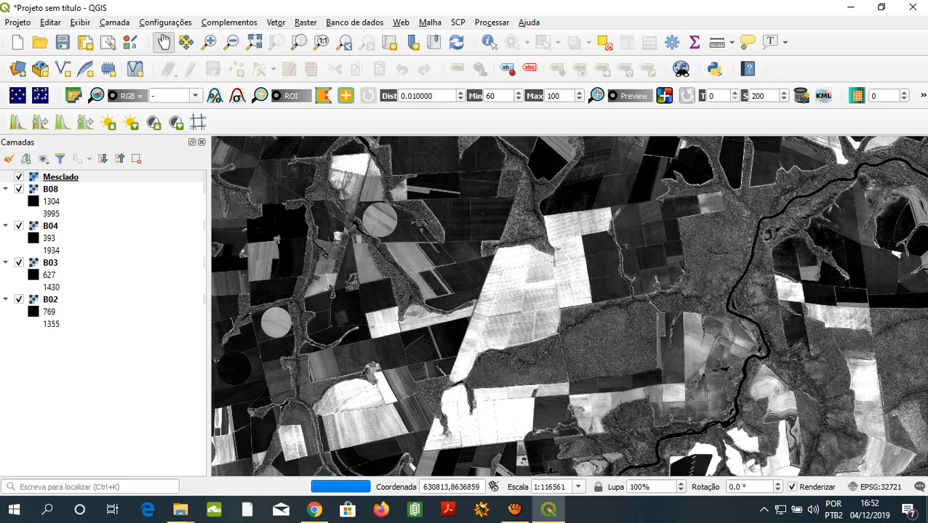
pyautogui.moveTo(569, 318); pyautogui.dragTo(573, 294)
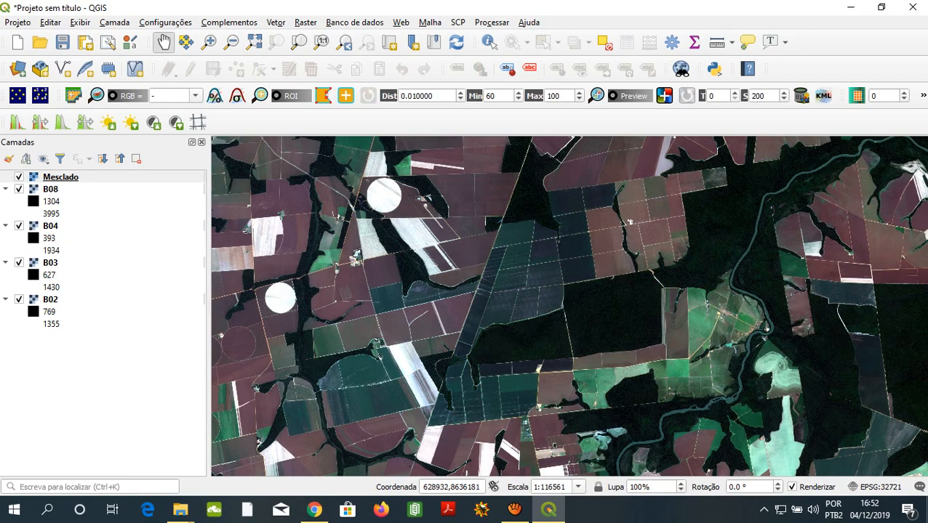
pyautogui.press('ctrl')
pyautogui.scroll(2, 676, 318)
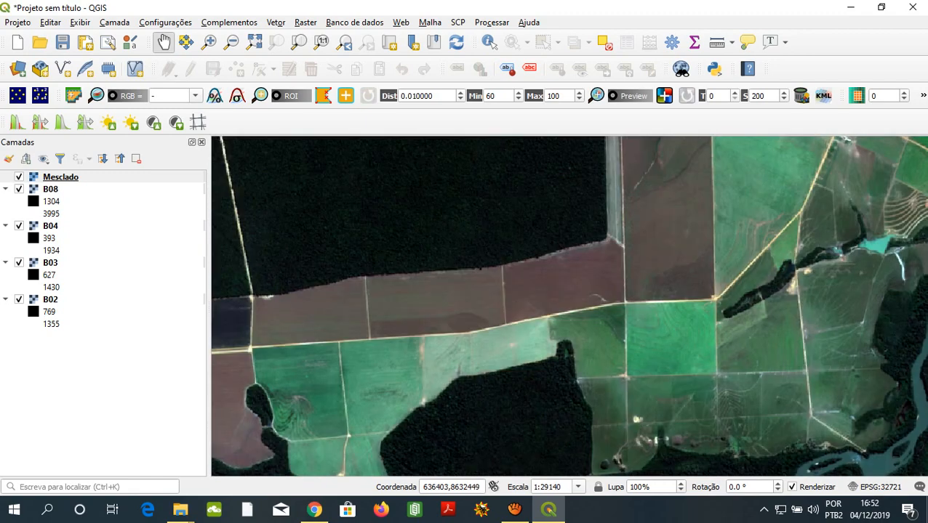
pyautogui.scroll(2, 695, 349)
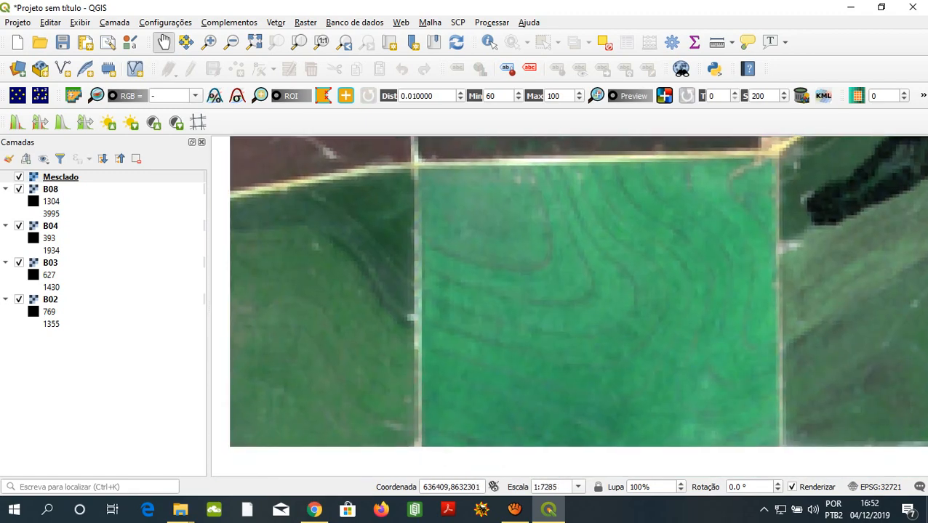
pyautogui.scroll(-1, 658, 349)
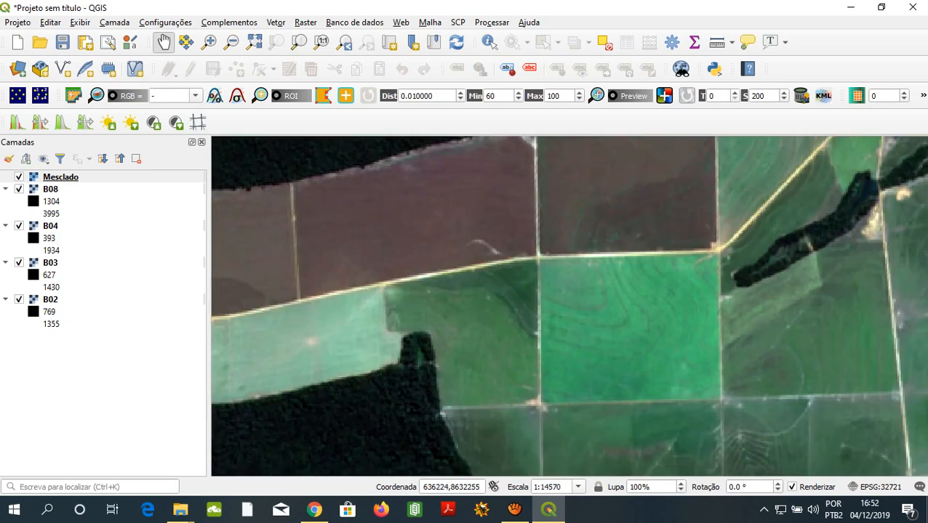
pyautogui.scroll(1, 640, 340)
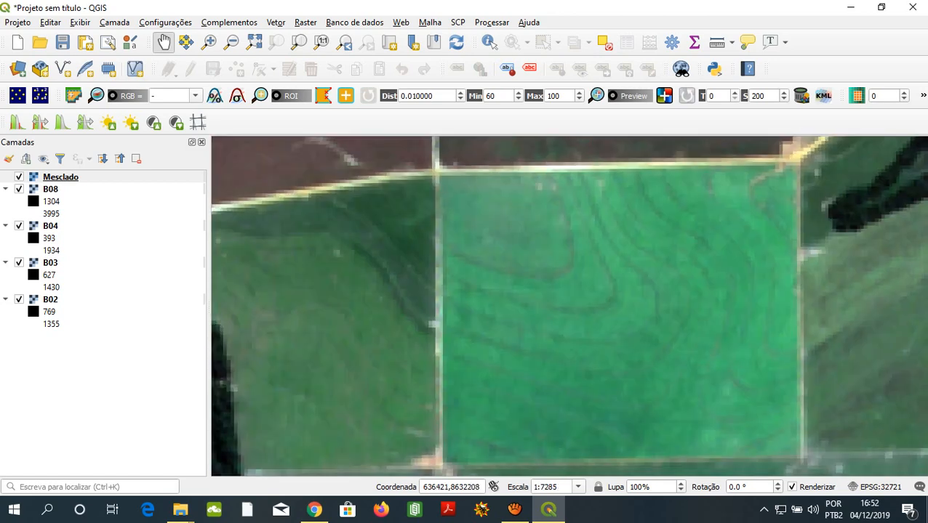
pyautogui.scroll(1, 640, 340)
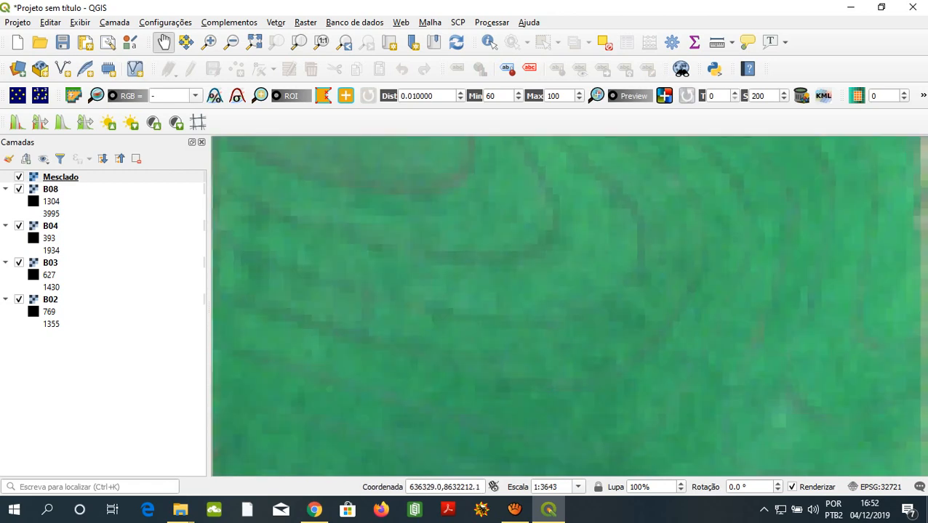
pyautogui.scroll(-2, 640, 340)
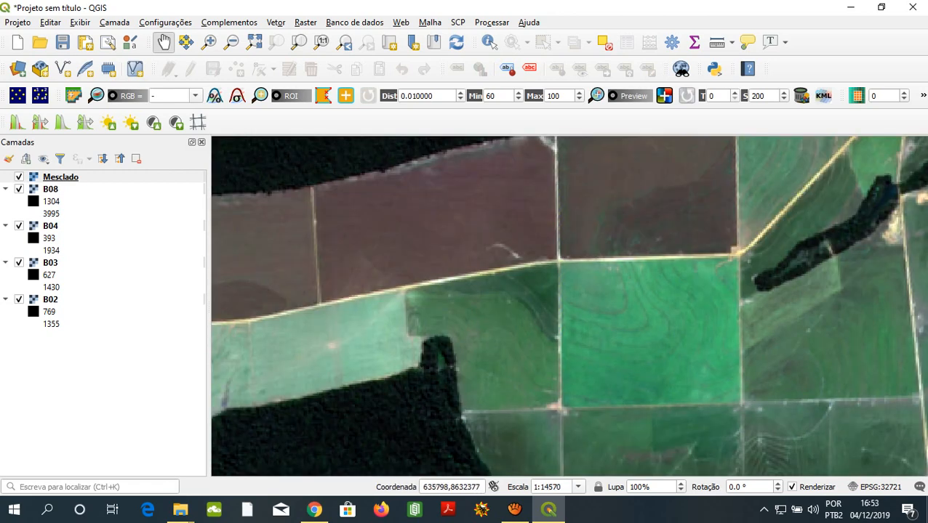
pyautogui.scroll(2, 617, 271)
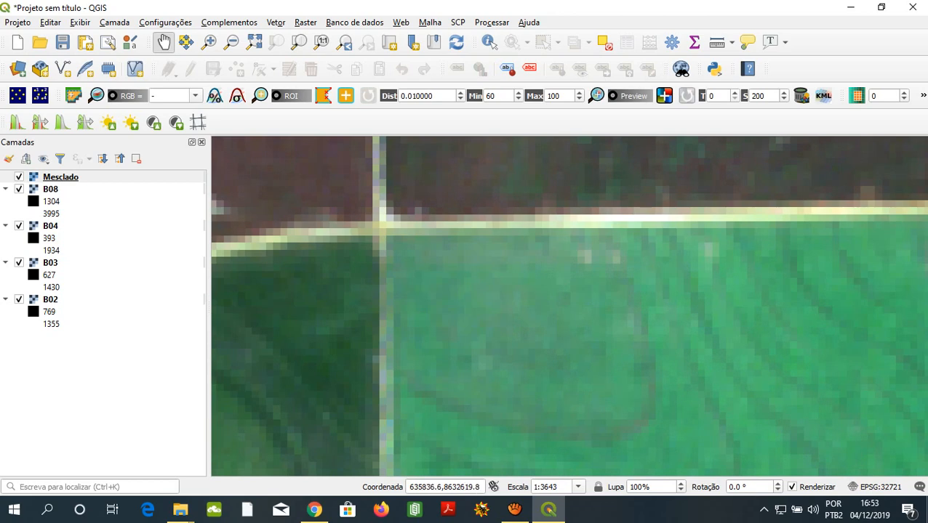
pyautogui.scroll(-2, 493, 360)
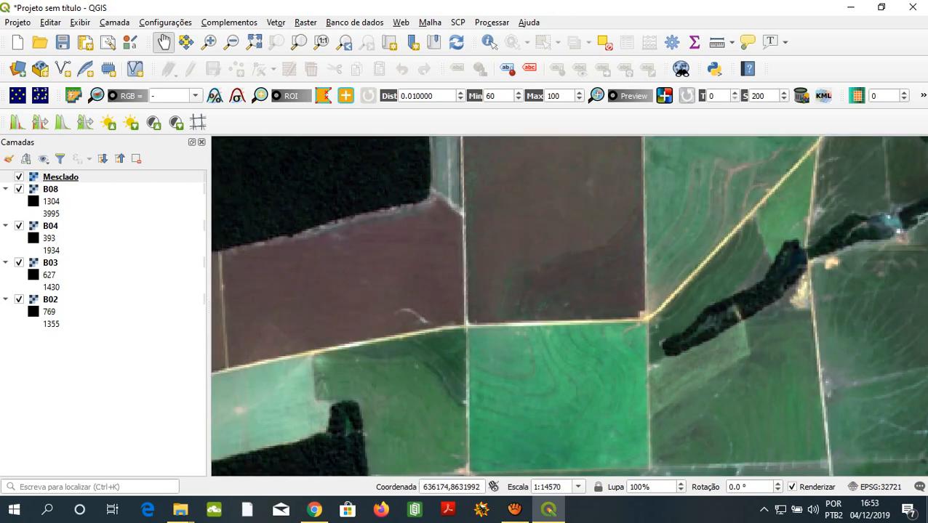
# - Stretch the Mesclado raster's contrast to a close-up extent inside the bright green field and inspect the colours of the surrounding fields
pyautogui.scroll(2, 560, 422)
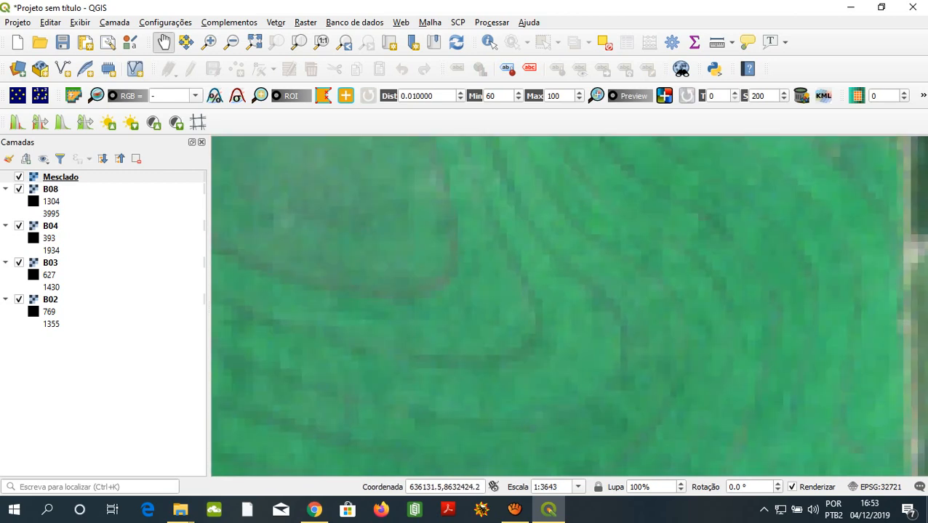
pyautogui.scroll(1, 378, 320)
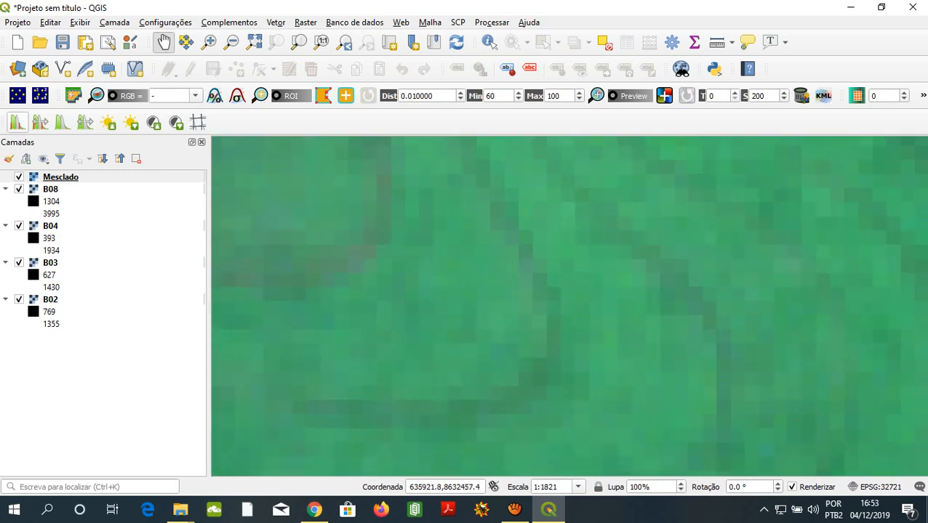
pyautogui.click(16, 122)
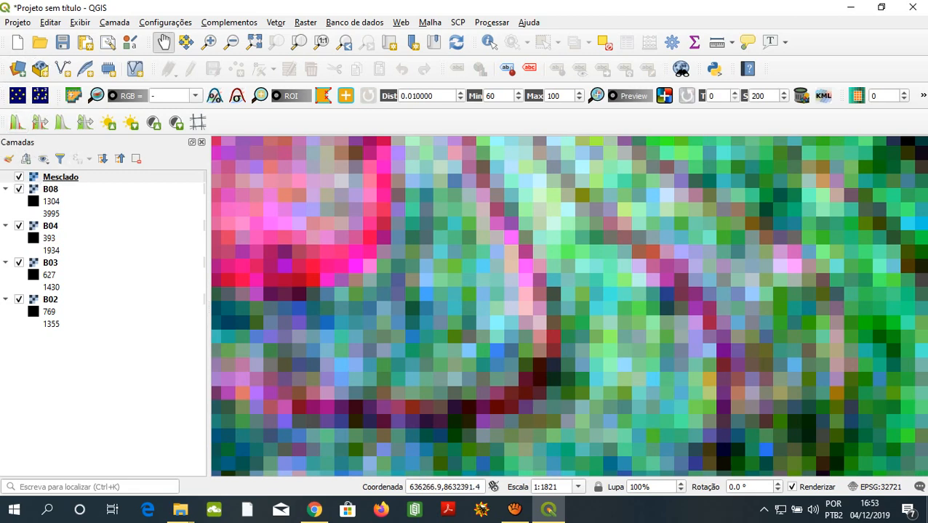
pyautogui.scroll(-3, 584, 354)
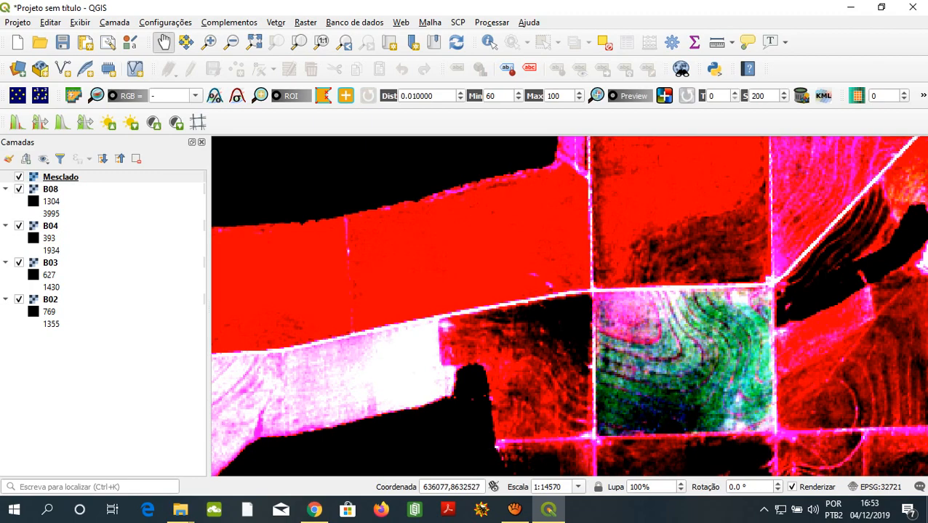
pyautogui.scroll(-1, 691, 341)
pyautogui.scroll(1, 683, 383)
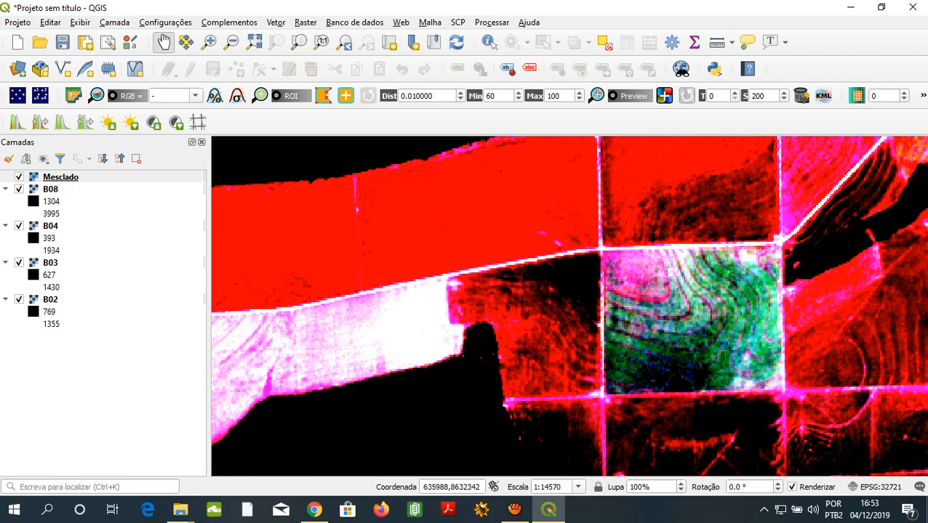
pyautogui.scroll(-1, 662, 322)
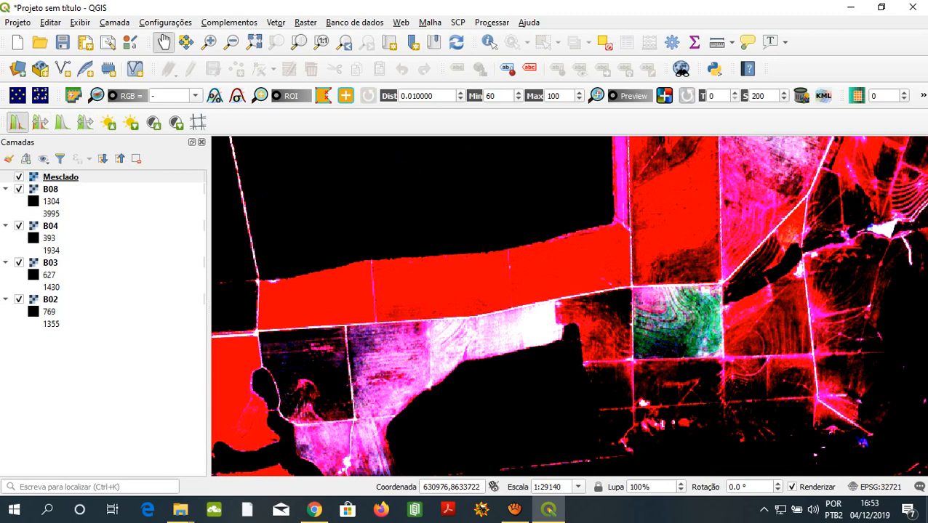
# - Apply the local histogram stretch to Mesclado again, using the wider extent that covers the river and surrounding farmland
pyautogui.click(18, 122)
pyautogui.scroll(-1, 418, 232)
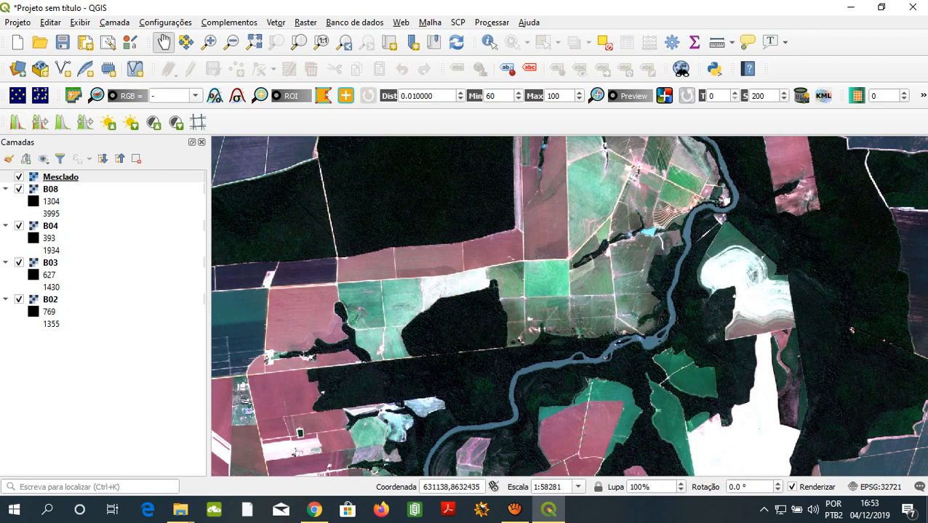
pyautogui.click(17, 123)
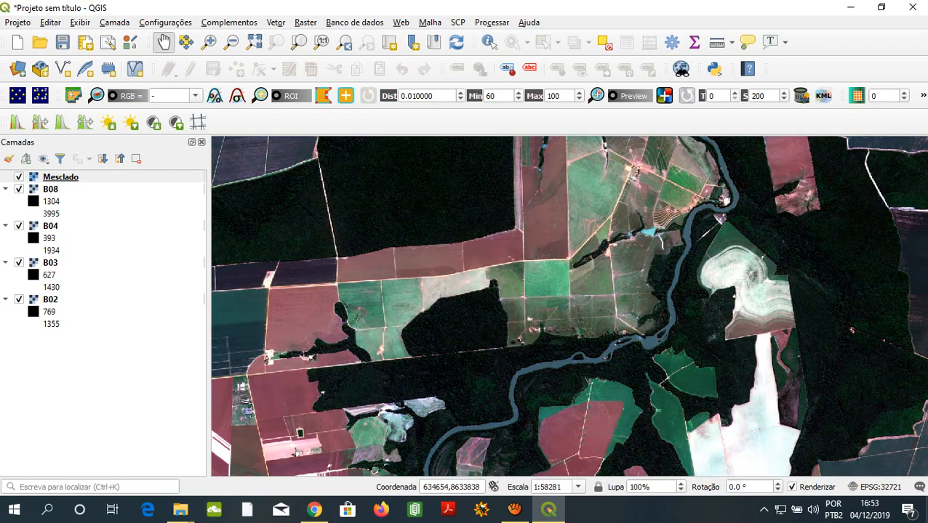
# - Examine the tracks and clearings along the forest edge south of the green field, following them northeast towards the river
pyautogui.scroll(1, 522, 284)
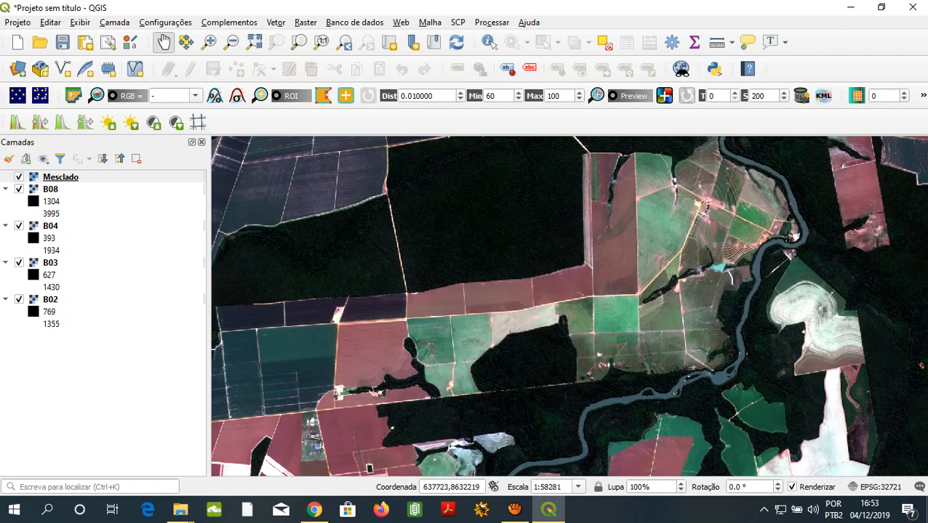
pyautogui.scroll(1, 662, 343)
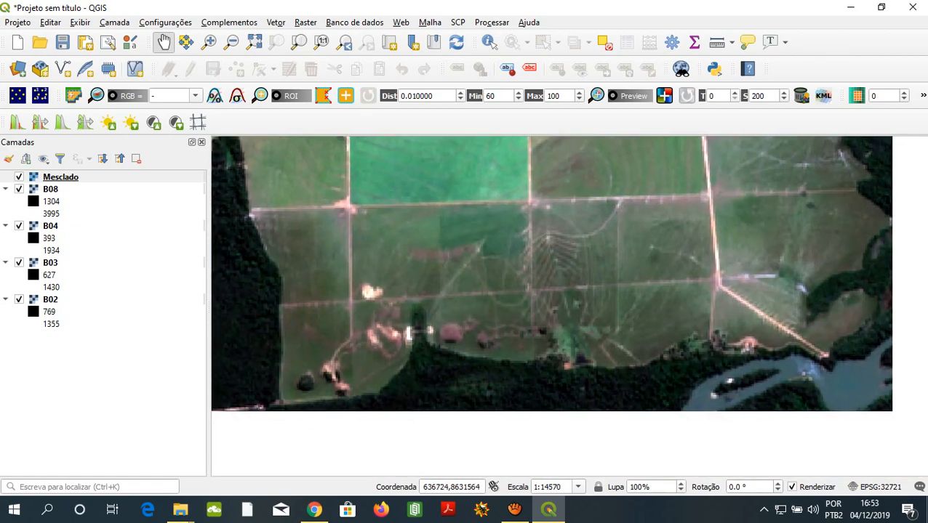
pyautogui.scroll(1, 647, 458)
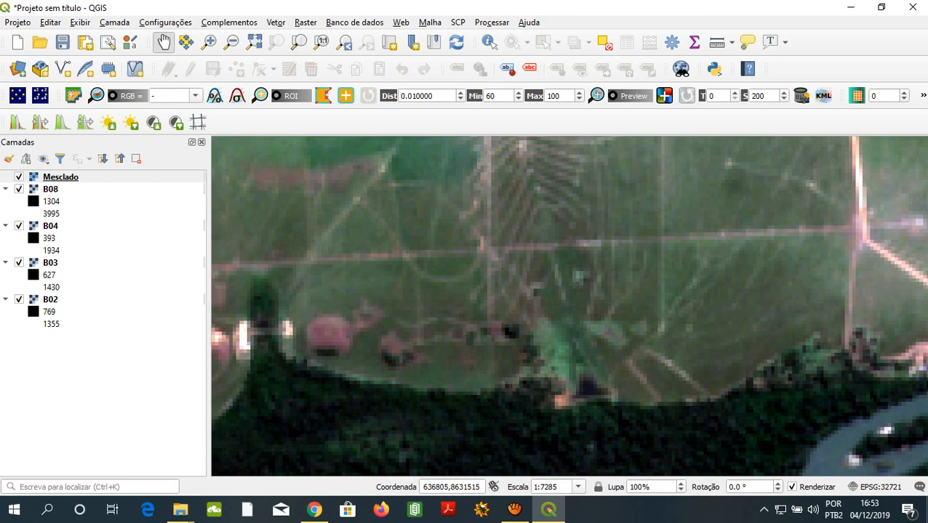
pyautogui.moveTo(743, 299); pyautogui.dragTo(652, 375)
pyautogui.moveTo(625, 429); pyautogui.dragTo(616, 327)
pyautogui.moveTo(854, 230); pyautogui.dragTo(483, 349)
pyautogui.moveTo(743, 321); pyautogui.dragTo(651, 306)
pyautogui.moveTo(632, 251); pyautogui.dragTo(480, 437)
pyautogui.moveTo(502, 196); pyautogui.dragTo(578, 326)
pyautogui.moveTo(414, 288); pyautogui.dragTo(427, 387)
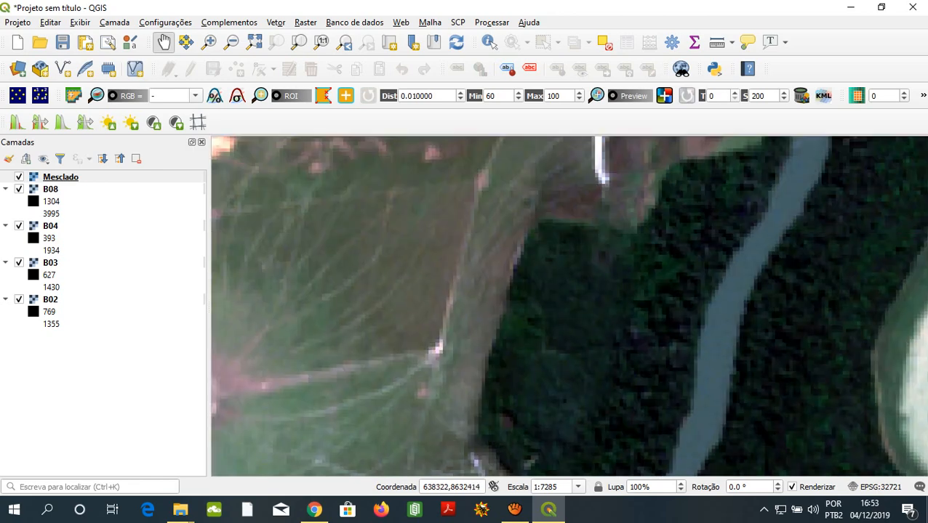
# - Inspect the triangular pond and the curved terrace lines between it and the river bend in close-up
pyautogui.scroll(-1, 428, 388)
pyautogui.moveTo(428, 168); pyautogui.dragTo(433, 295)
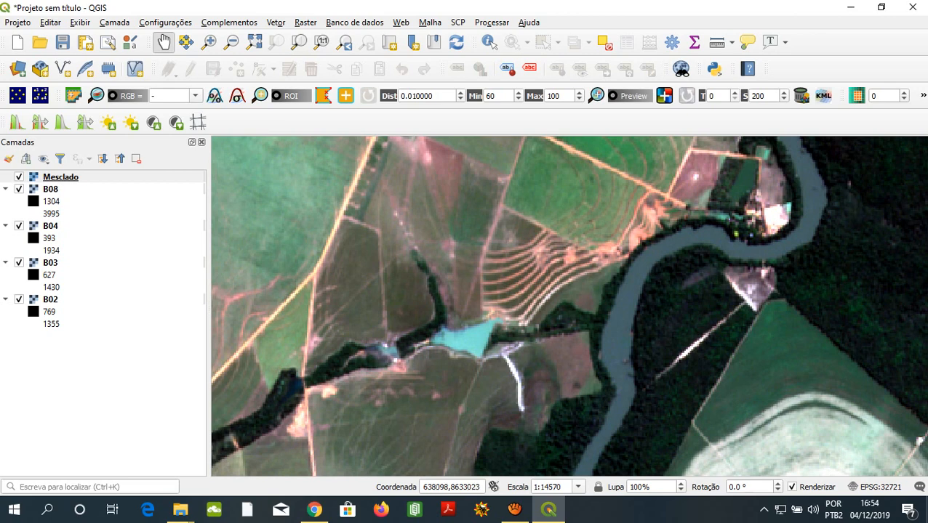
pyautogui.moveTo(448, 222); pyautogui.dragTo(448, 257)
pyautogui.moveTo(612, 318); pyautogui.dragTo(556, 352)
pyautogui.scroll(1, 465, 337)
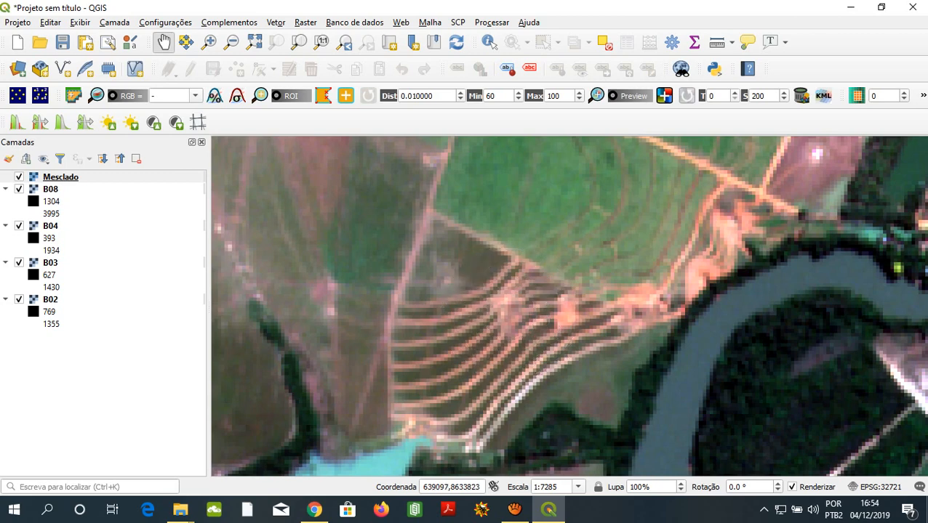
pyautogui.press('ctrl')
# - Examine the dark rectangular fields northwest of the large forest block and the narrow wooded strip between them
pyautogui.scroll(-3, 569, 305)
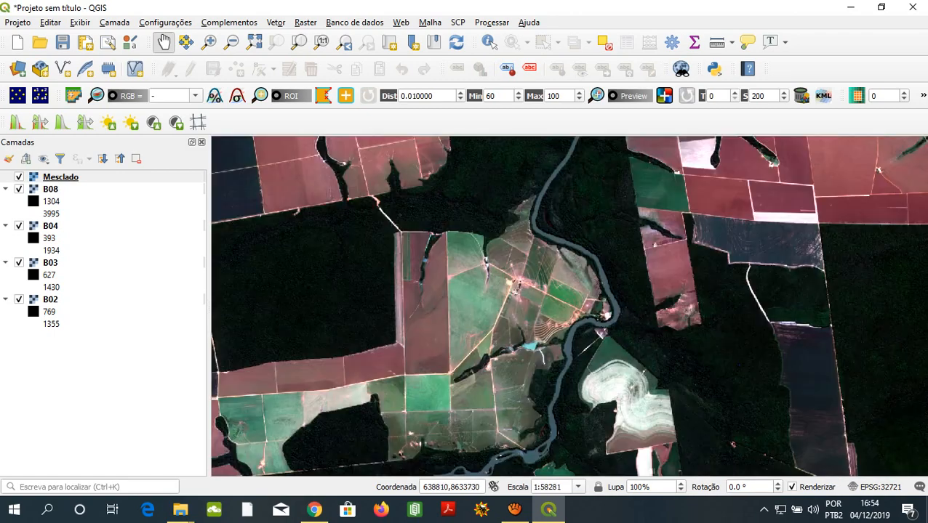
pyautogui.moveTo(538, 302); pyautogui.dragTo(635, 314)
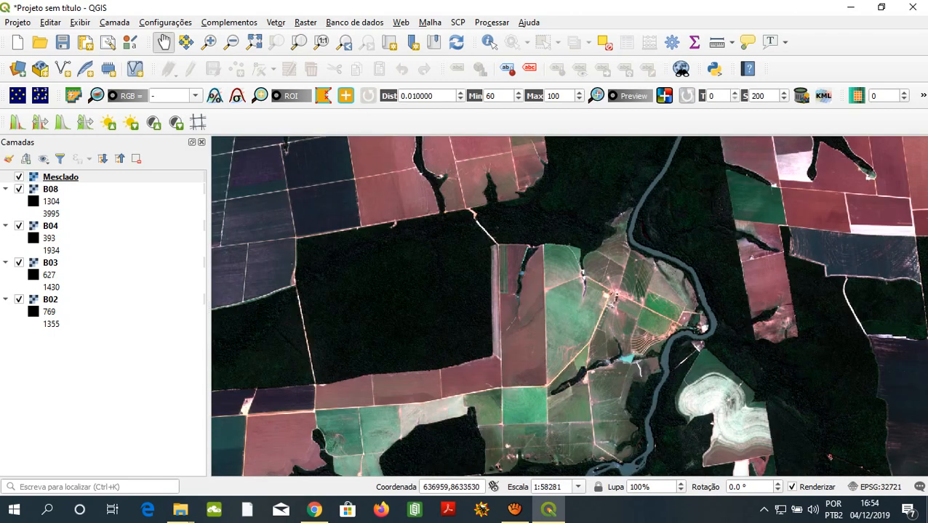
pyautogui.scroll(2, 305, 218)
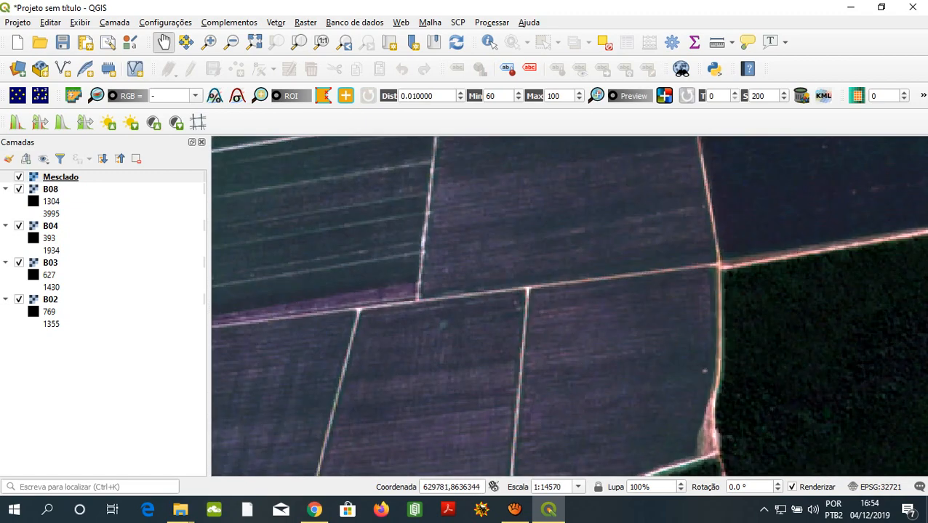
pyautogui.moveTo(349, 233); pyautogui.dragTo(311, 318)
pyautogui.moveTo(334, 218); pyautogui.dragTo(305, 285)
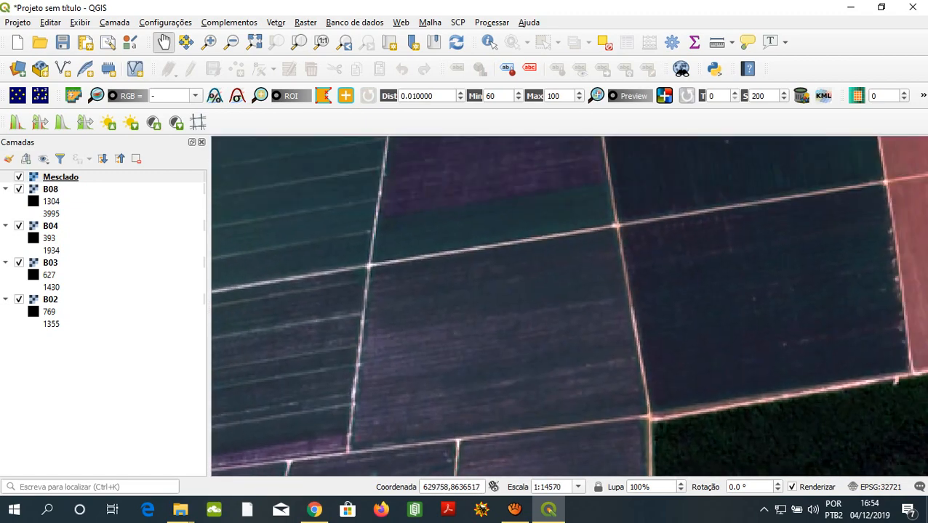
pyautogui.moveTo(437, 305); pyautogui.dragTo(466, 282)
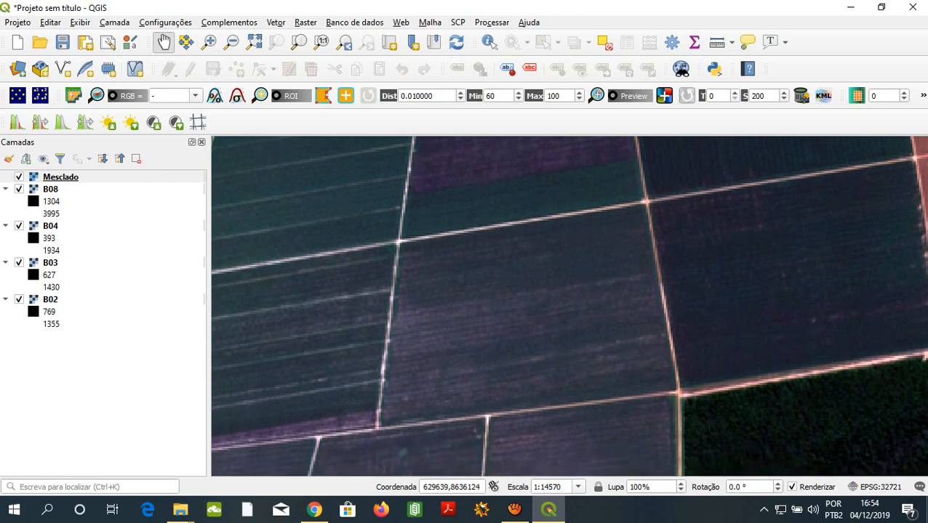
pyautogui.moveTo(496, 209); pyautogui.dragTo(472, 396)
pyautogui.moveTo(592, 238); pyautogui.dragTo(568, 372)
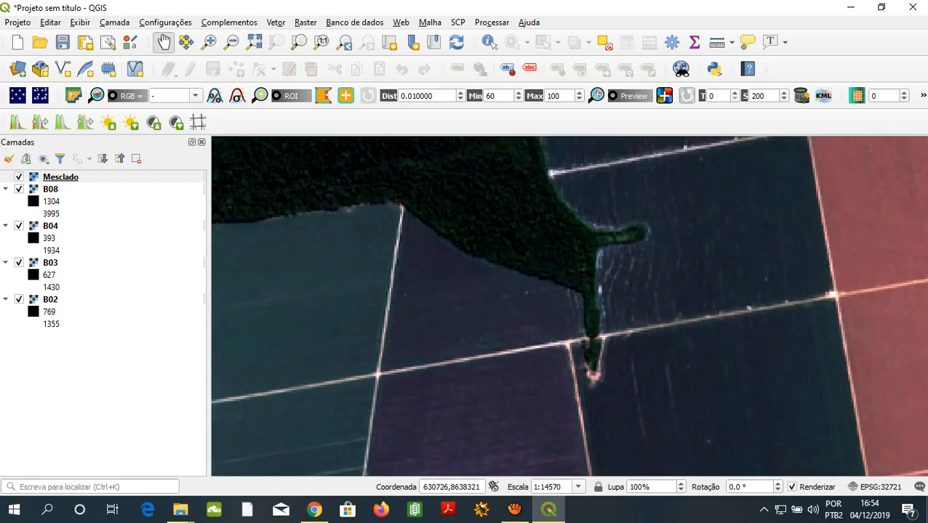
# - Inspect the dark row-lined fields east of the northern forest, and compare them with the striped fields to the southwest
pyautogui.moveTo(625, 200); pyautogui.dragTo(606, 323)
pyautogui.moveTo(643, 254); pyautogui.dragTo(500, 410)
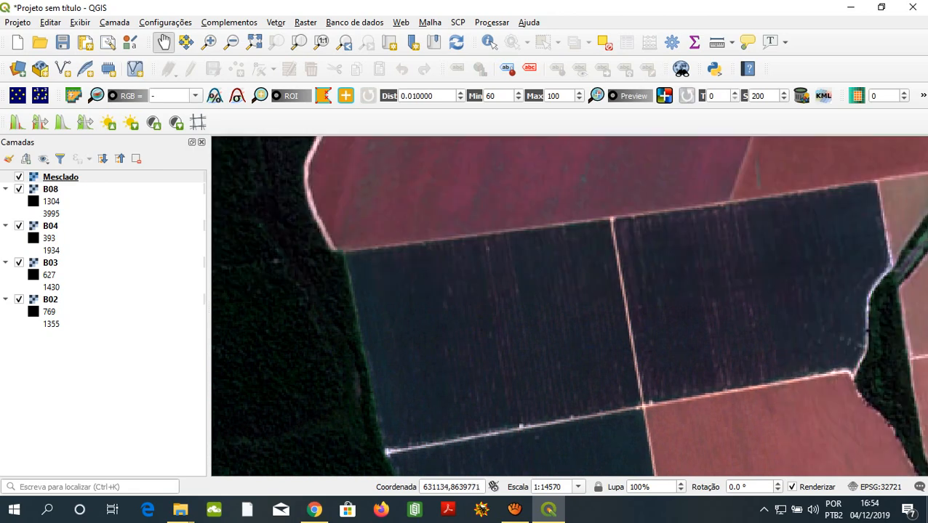
pyautogui.moveTo(494, 300); pyautogui.dragTo(567, 305)
pyautogui.moveTo(636, 310); pyautogui.dragTo(536, 297)
pyautogui.moveTo(346, 320); pyautogui.dragTo(482, 195)
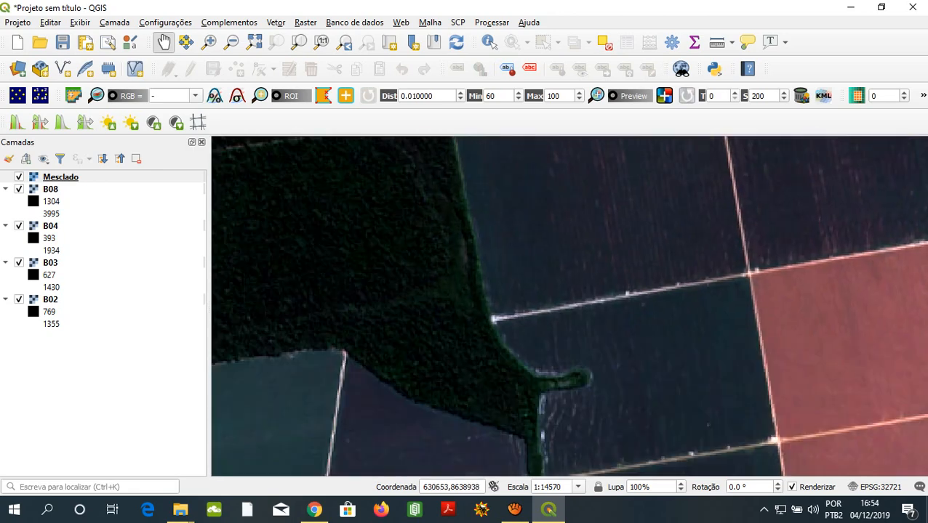
pyautogui.moveTo(504, 287); pyautogui.dragTo(579, 191)
pyautogui.moveTo(477, 282); pyautogui.dragTo(634, 178)
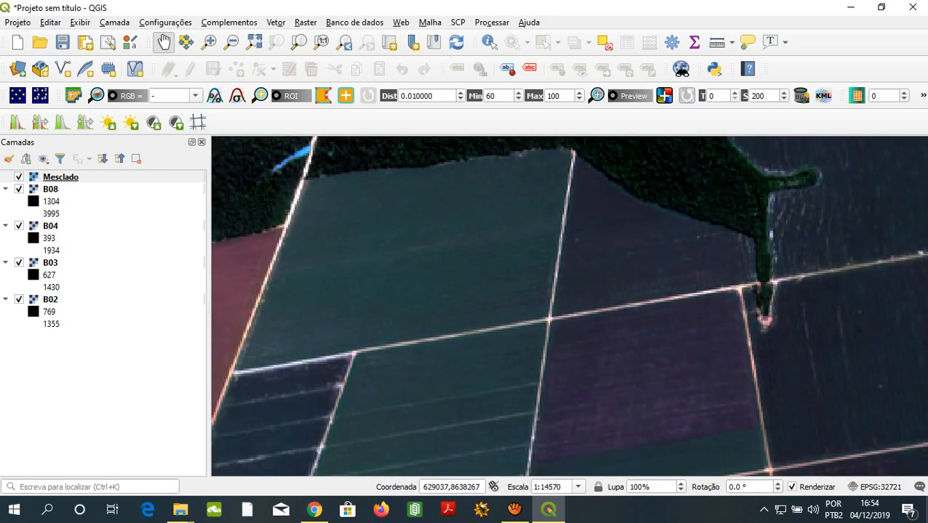
pyautogui.moveTo(470, 294); pyautogui.dragTo(589, 162)
pyautogui.moveTo(516, 261); pyautogui.dragTo(568, 167)
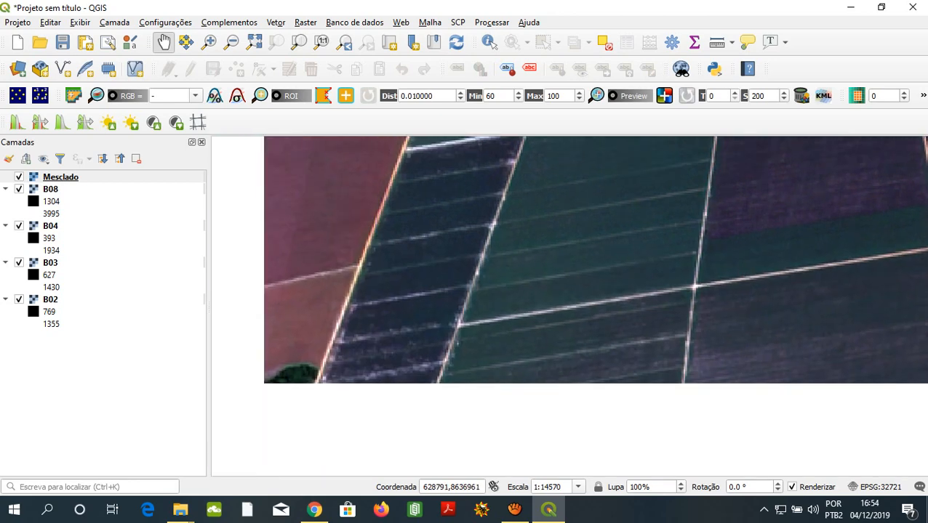
pyautogui.press('ctrl')
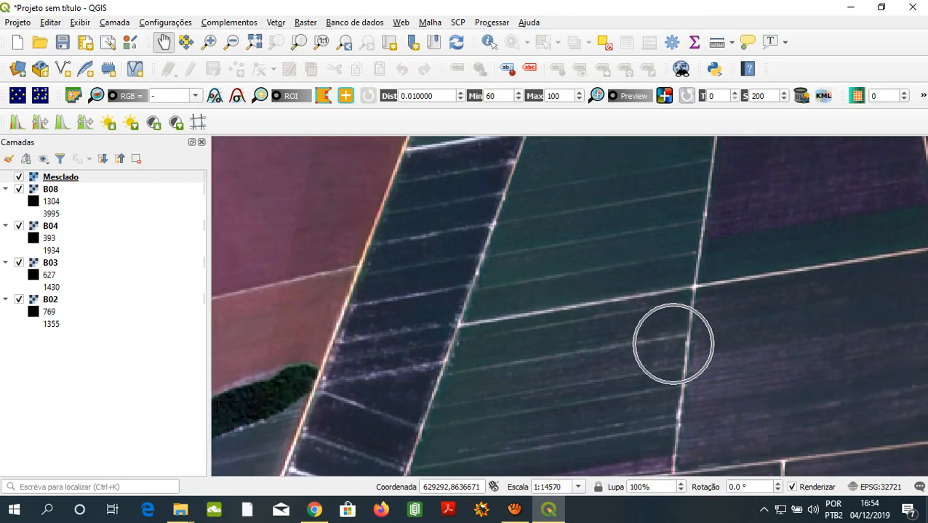
# - Inspect the purple plot and surrounding dark row-lined fields south of the forest's wooded spur, comparing them with the reddish field to the west
pyautogui.press('ctrl')
pyautogui.moveTo(582, 313); pyautogui.dragTo(375, 379)
pyautogui.moveTo(649, 309); pyautogui.dragTo(573, 399)
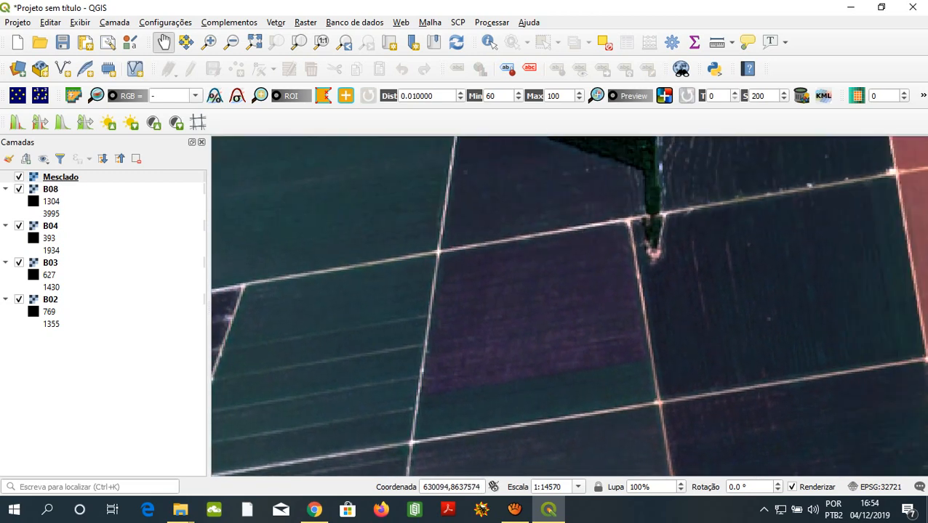
pyautogui.press('ctrl')
pyautogui.press('ctrl')
pyautogui.press('ctrl')
pyautogui.press('ctrl')
pyautogui.press('ctrl')
pyautogui.press('ctrl')
pyautogui.press('ctrl')
pyautogui.press('ctrl')
pyautogui.moveTo(543, 335); pyautogui.dragTo(771, 377)
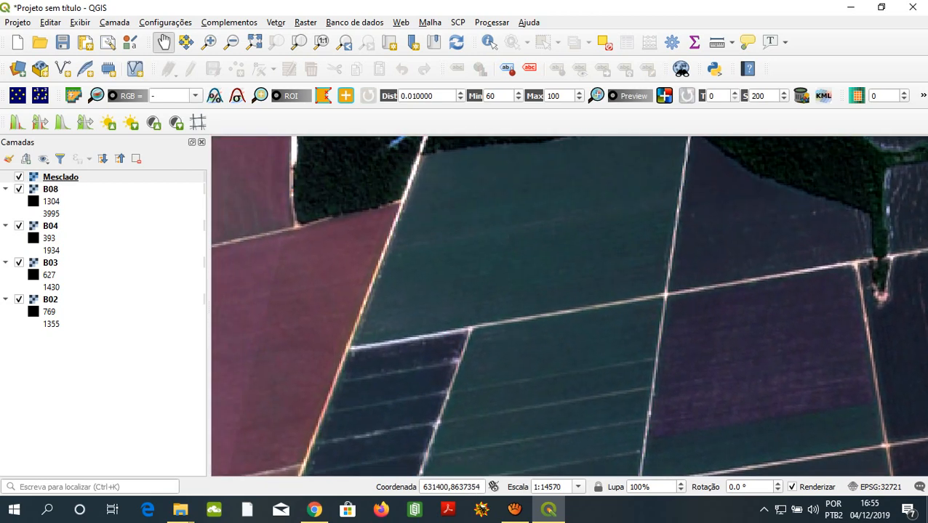
# - Examine the bright bare fields beside the forest strip, the white circular field, its adjacent reservoir and the nearby farmstead, then their wider surroundings
pyautogui.scroll(-1, 710, 398)
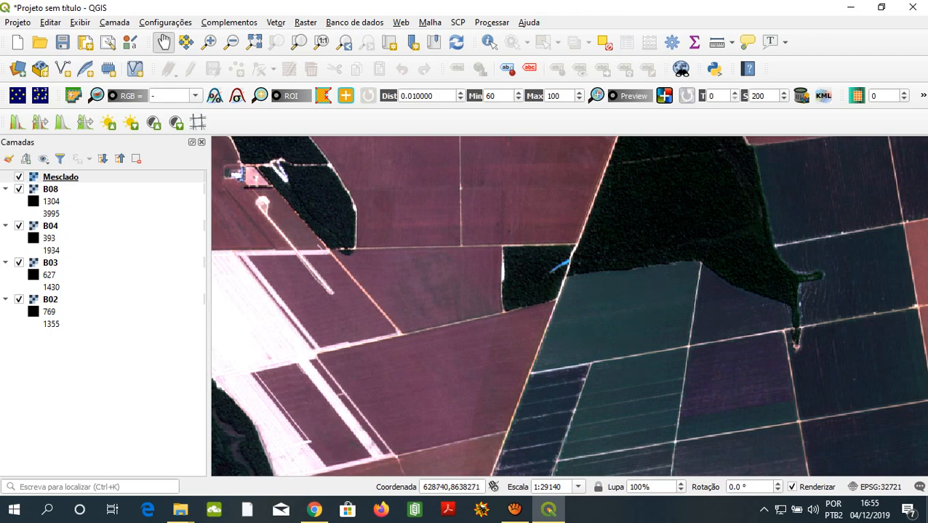
pyautogui.moveTo(702, 467); pyautogui.dragTo(754, 372)
pyautogui.moveTo(525, 259); pyautogui.dragTo(633, 261)
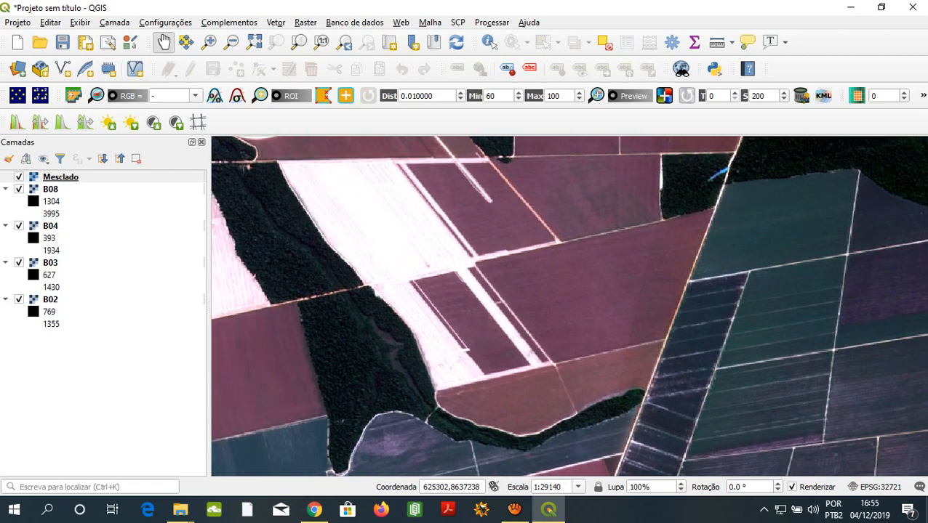
pyautogui.scroll(1, 447, 322)
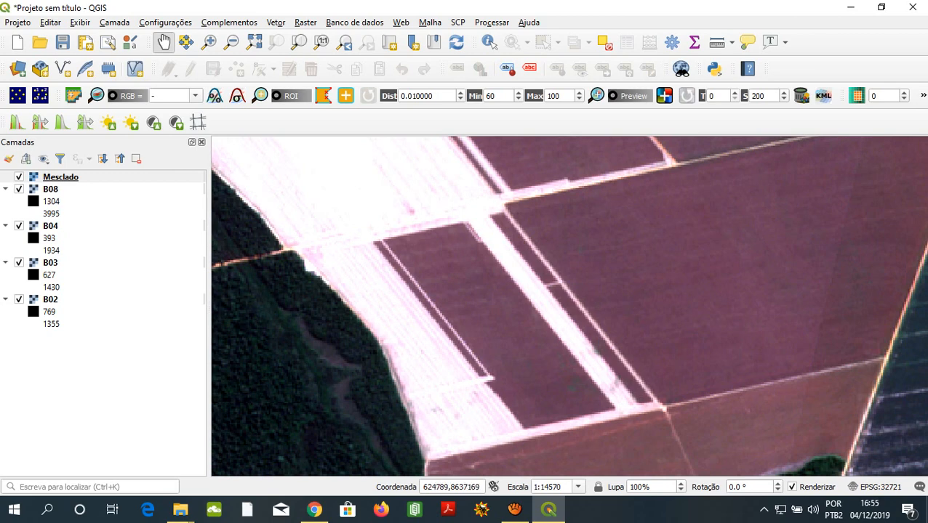
pyautogui.moveTo(436, 218); pyautogui.dragTo(676, 448)
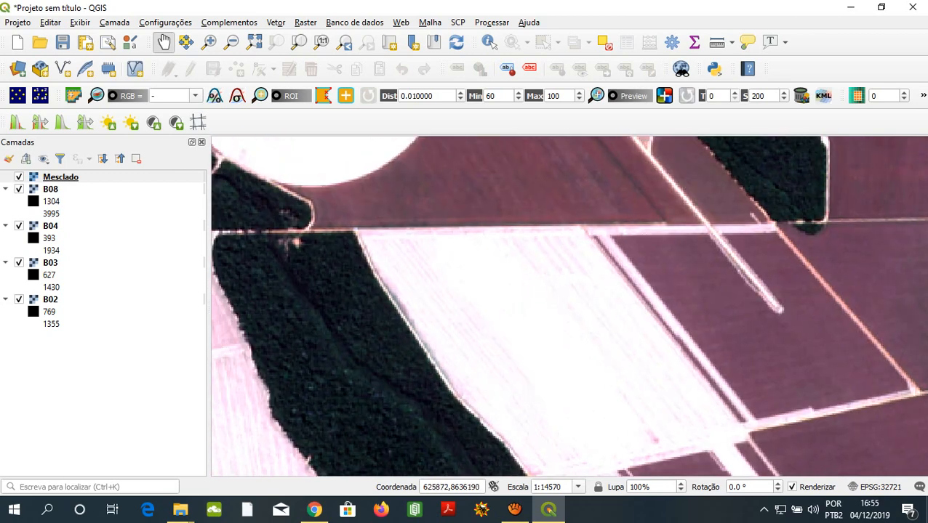
pyautogui.moveTo(647, 174); pyautogui.dragTo(746, 323)
pyautogui.moveTo(466, 218); pyautogui.dragTo(620, 312)
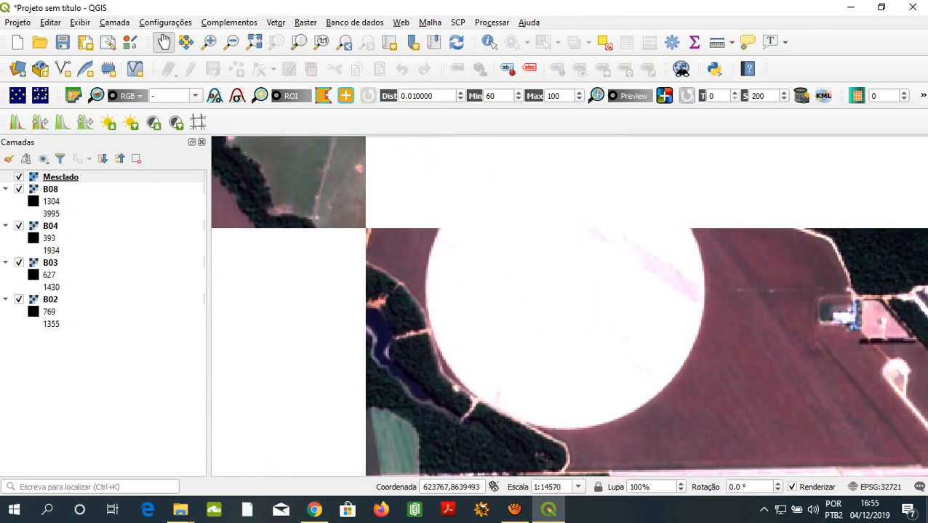
pyautogui.moveTo(458, 195); pyautogui.dragTo(525, 230)
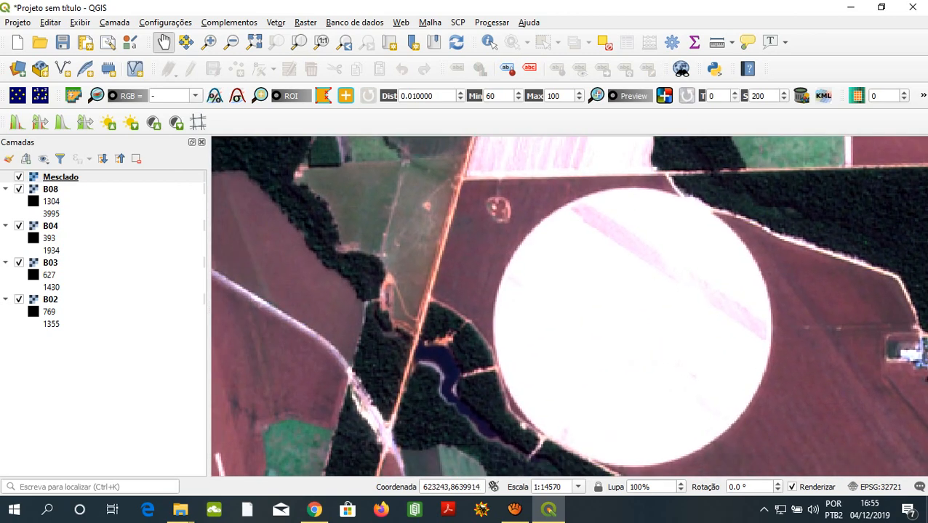
pyautogui.moveTo(509, 334); pyautogui.dragTo(516, 215)
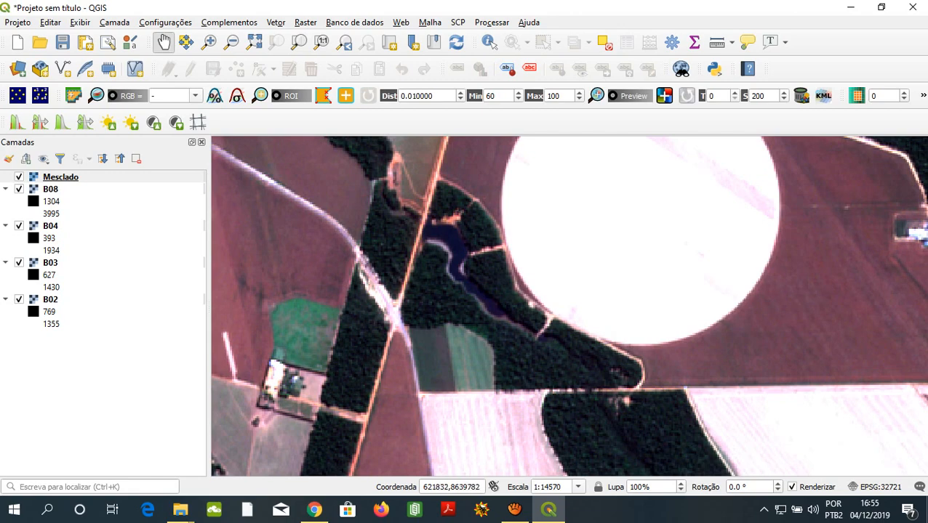
pyautogui.scroll(-2, 561, 298)
pyautogui.scroll(2, 462, 313)
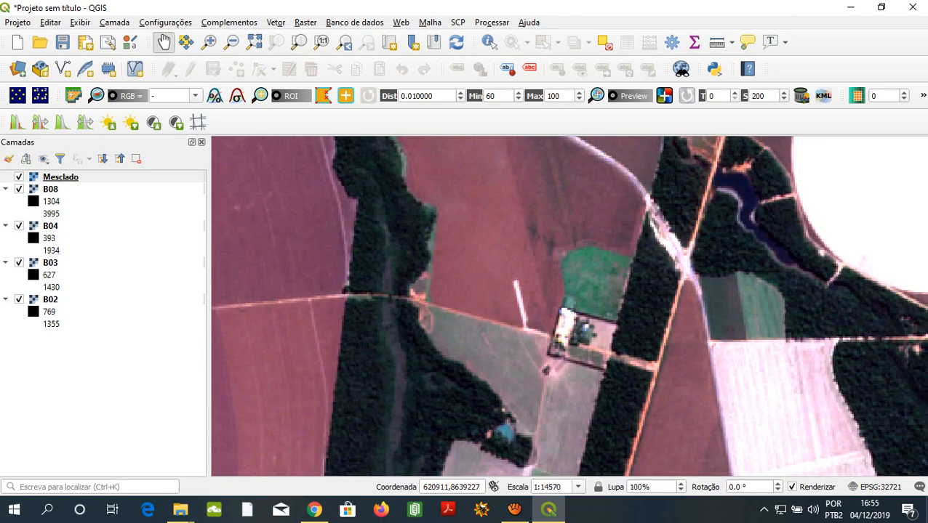
pyautogui.scroll(1, 610, 296)
pyautogui.scroll(-3, 582, 305)
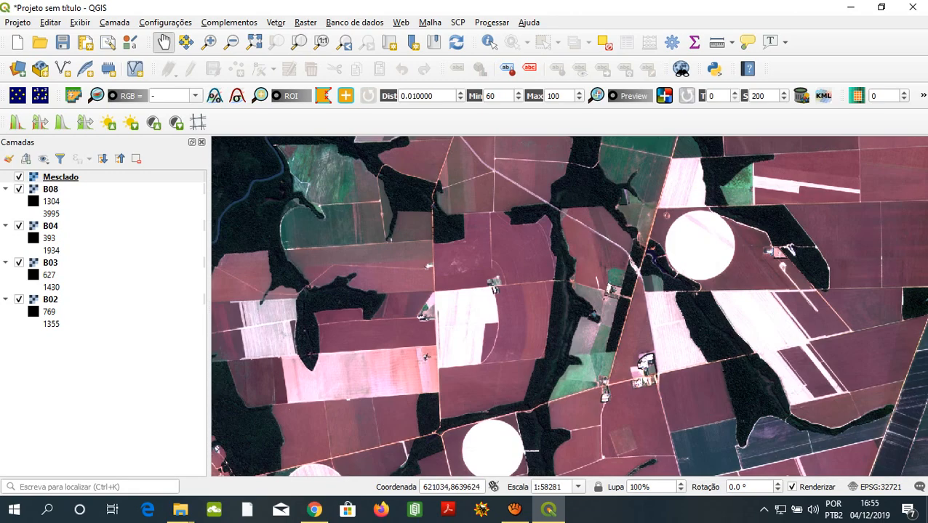
pyautogui.scroll(-1, 493, 278)
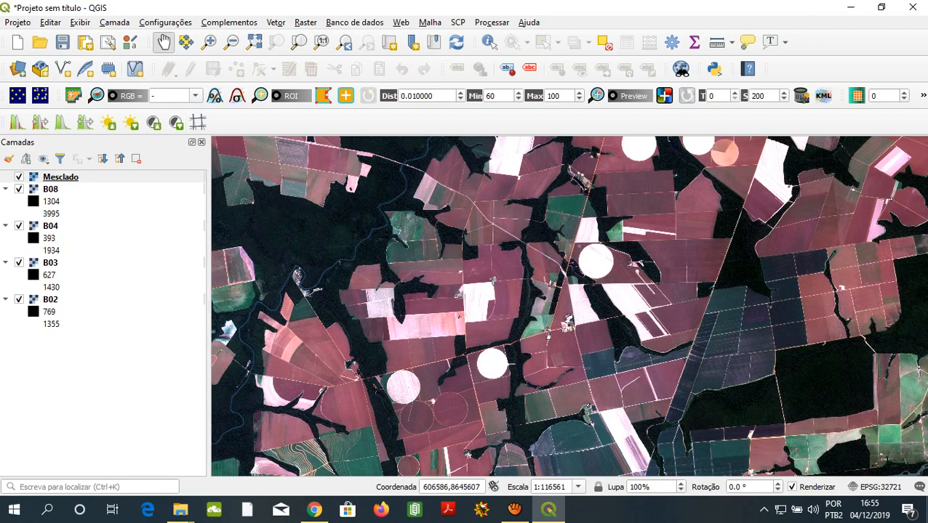
# - Merge bands B03, B04 and B08 into a temporary Float32 raster with each input file in a separate band
pyautogui.click(306, 22)
pyautogui.moveTo(323, 132)
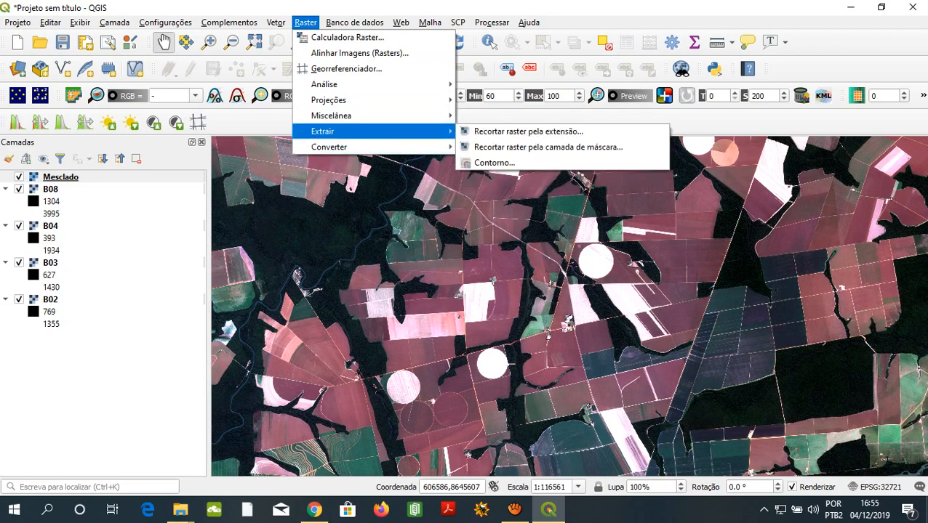
pyautogui.moveTo(331, 116)
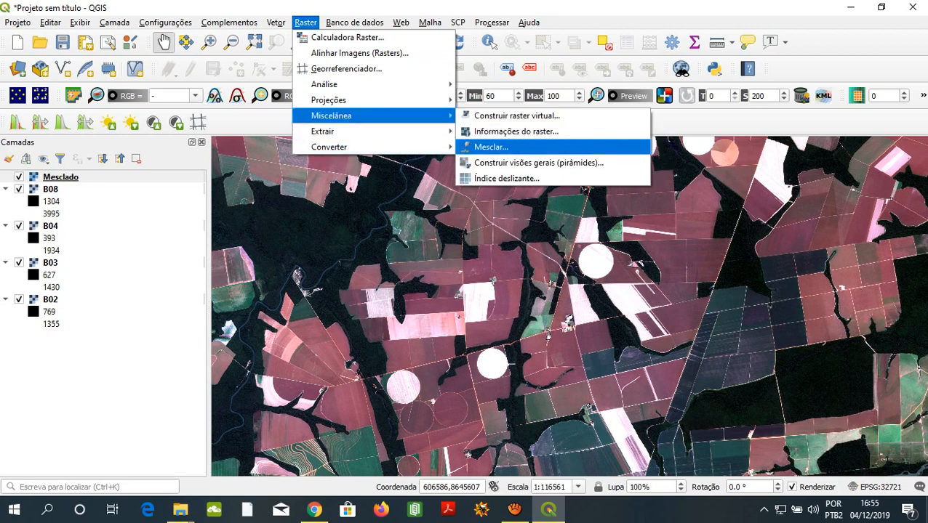
pyautogui.click(488, 146)
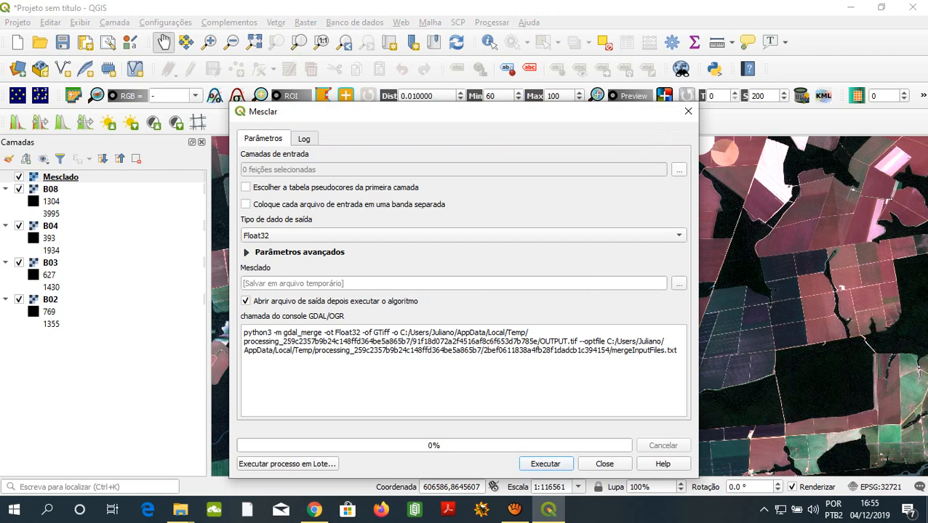
pyautogui.click(679, 169)
pyautogui.click(347, 162)
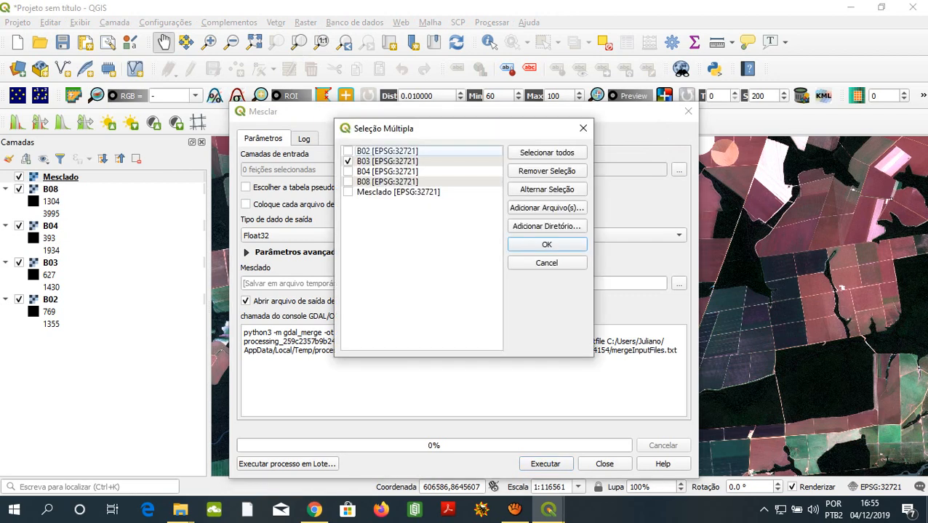
pyautogui.click(348, 172)
pyautogui.click(347, 182)
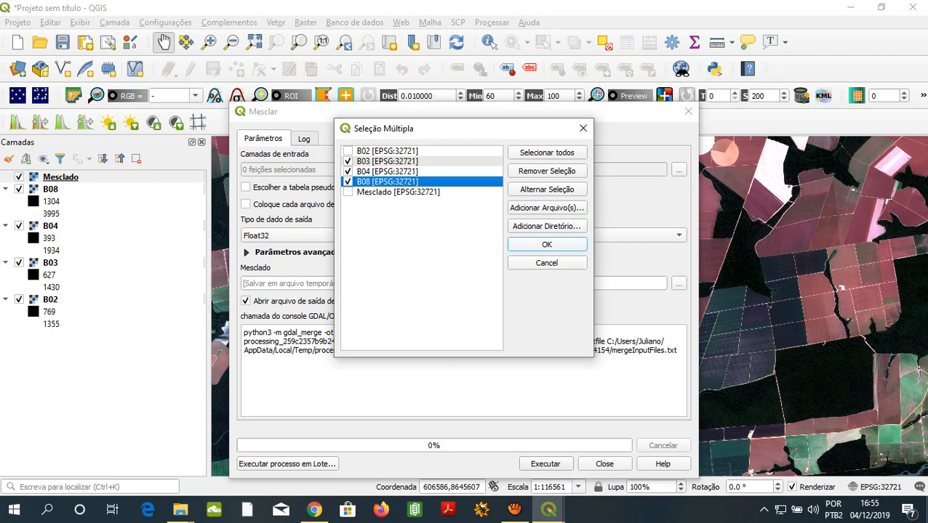
pyautogui.click(547, 244)
pyautogui.click(246, 205)
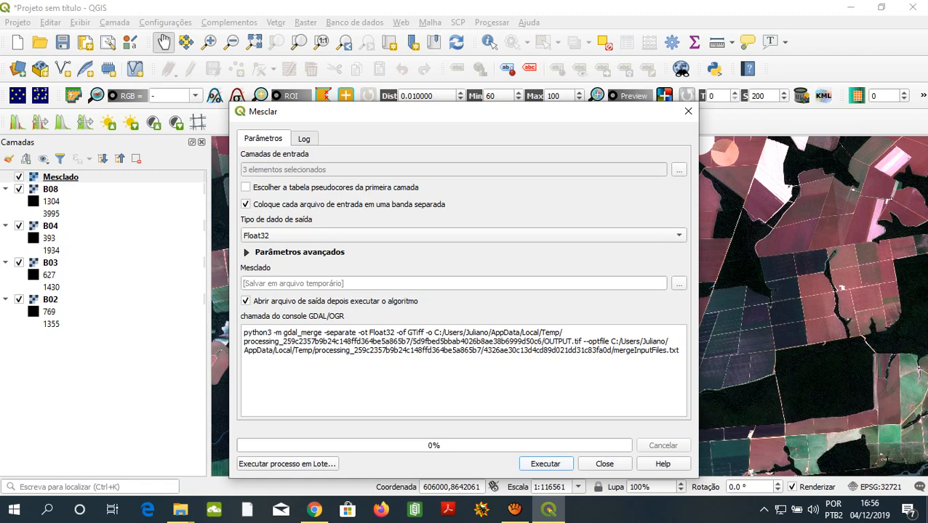
pyautogui.press('Return')
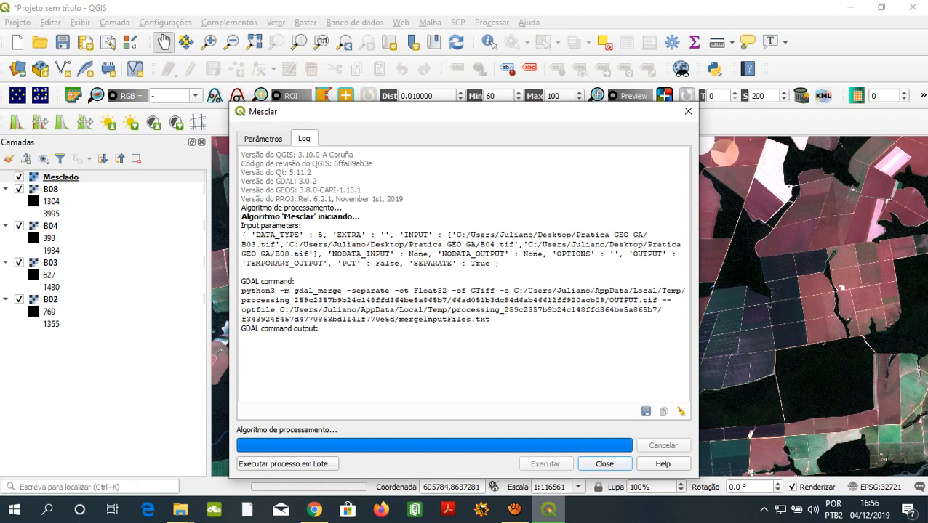
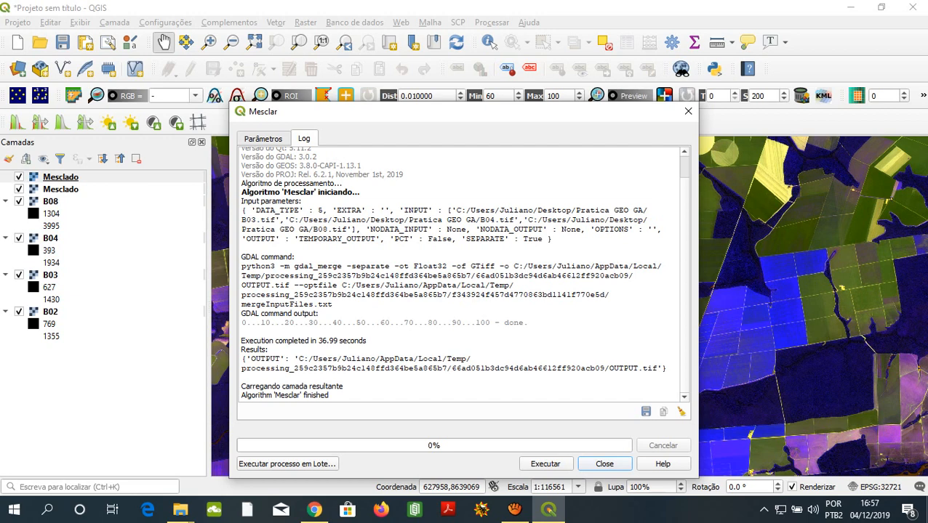
# - Close the finished merge log and look over the fields and forest in the new composite
pyautogui.moveTo(241, 395); pyautogui.dragTo(330, 396)
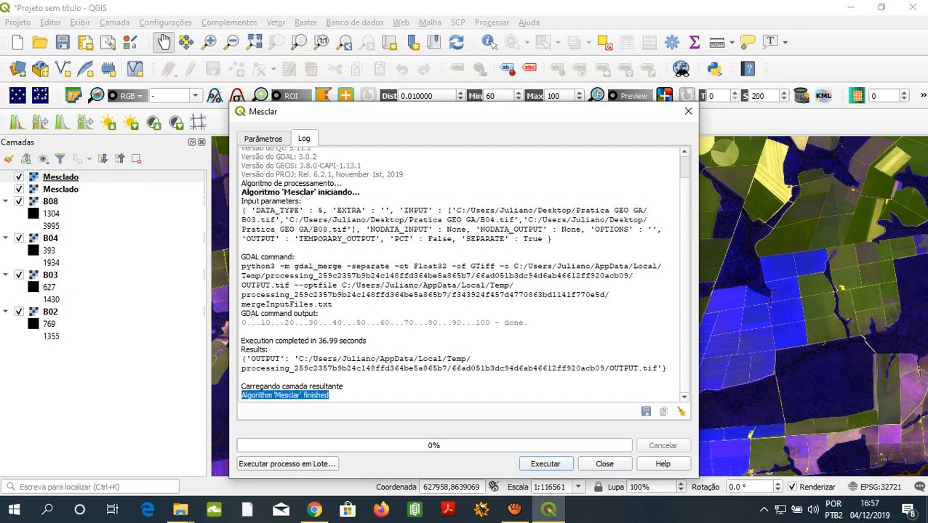
pyautogui.click(604, 464)
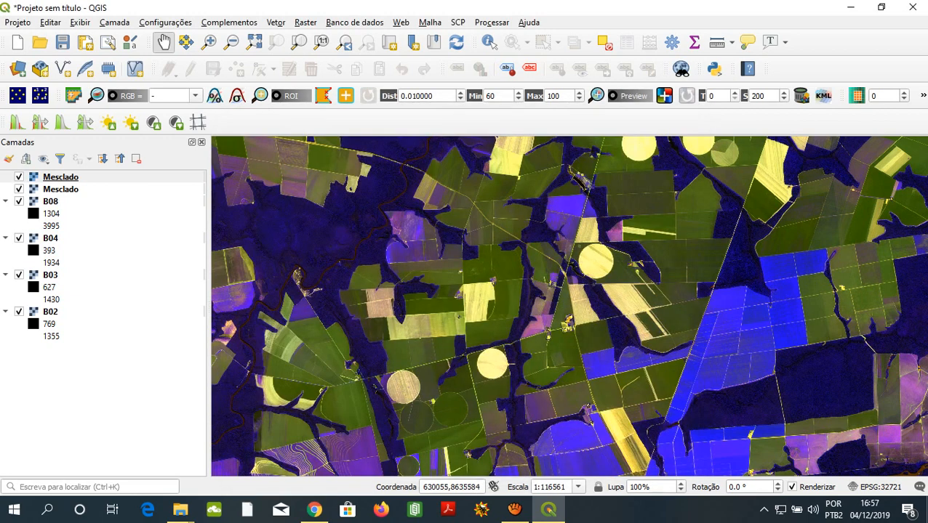
pyautogui.moveTo(679, 407); pyautogui.dragTo(749, 341)
pyautogui.moveTo(709, 316); pyautogui.dragTo(647, 351)
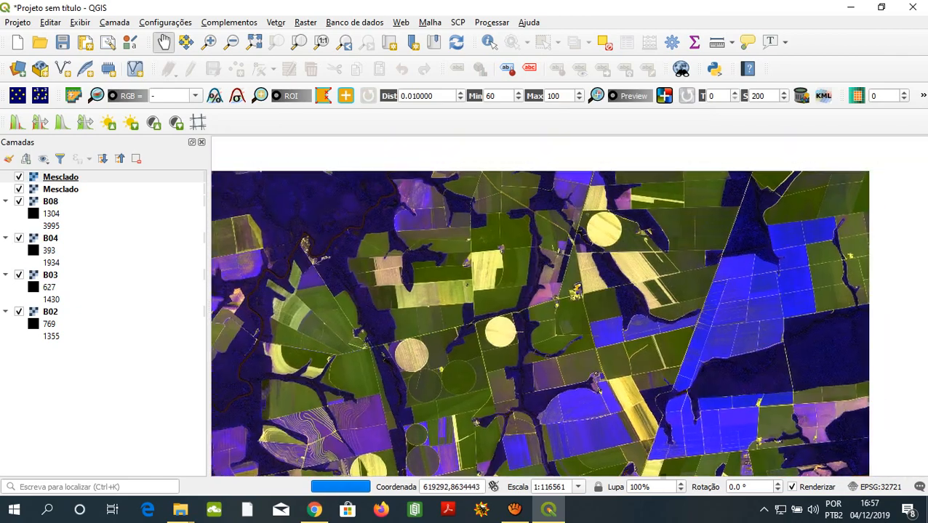
pyautogui.moveTo(679, 322); pyautogui.dragTo(608, 309)
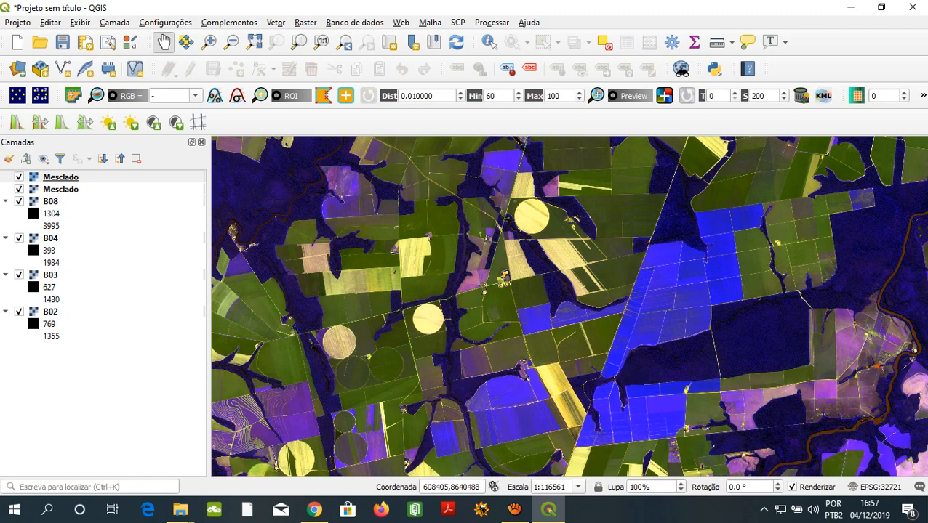
# - Assign Band 3 to the green channel in the topmost Mesclado layer's multiband symbology
pyautogui.rightClick(58, 177)
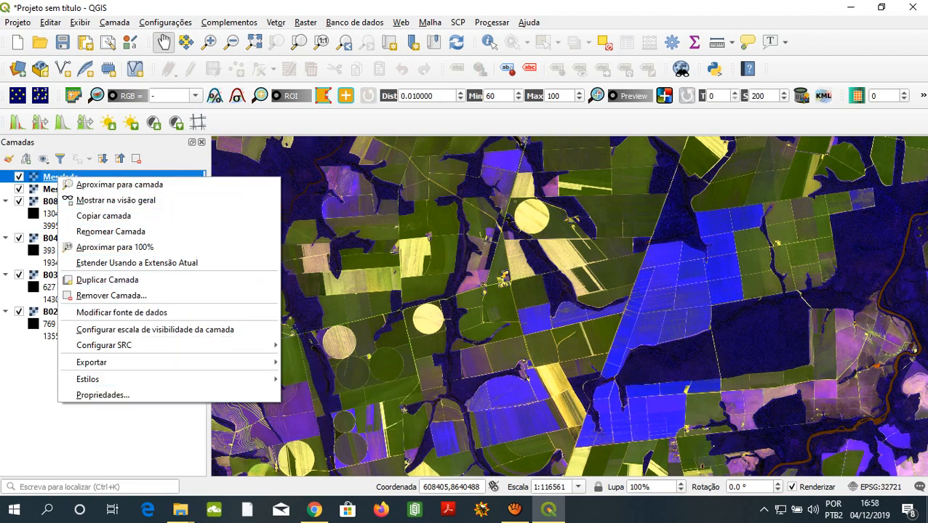
pyautogui.click(102, 394)
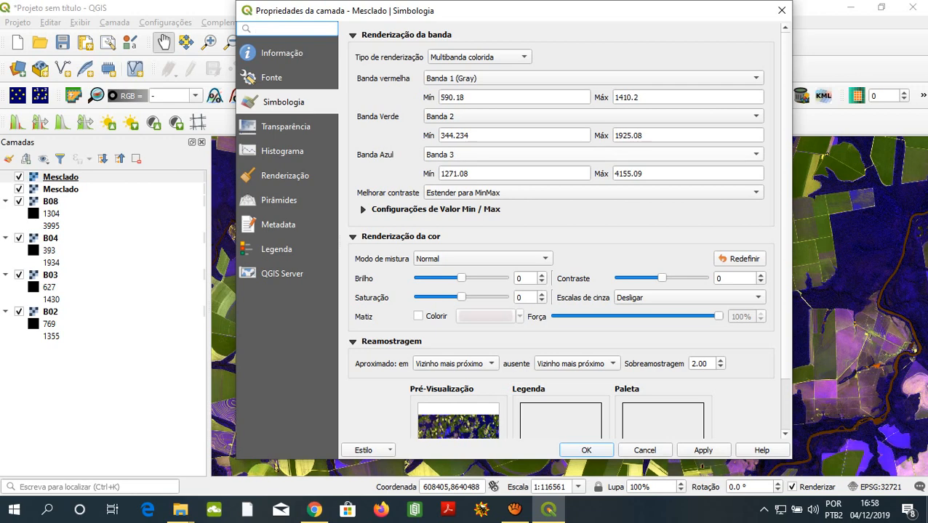
pyautogui.click(593, 116)
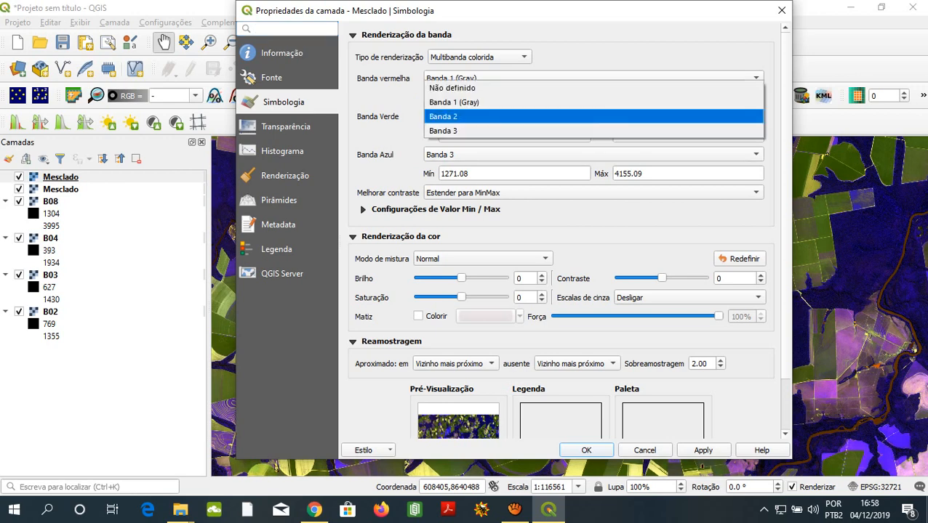
pyautogui.press('Up')
pyautogui.press('Down')
pyautogui.press('Down')
pyautogui.press('Return')
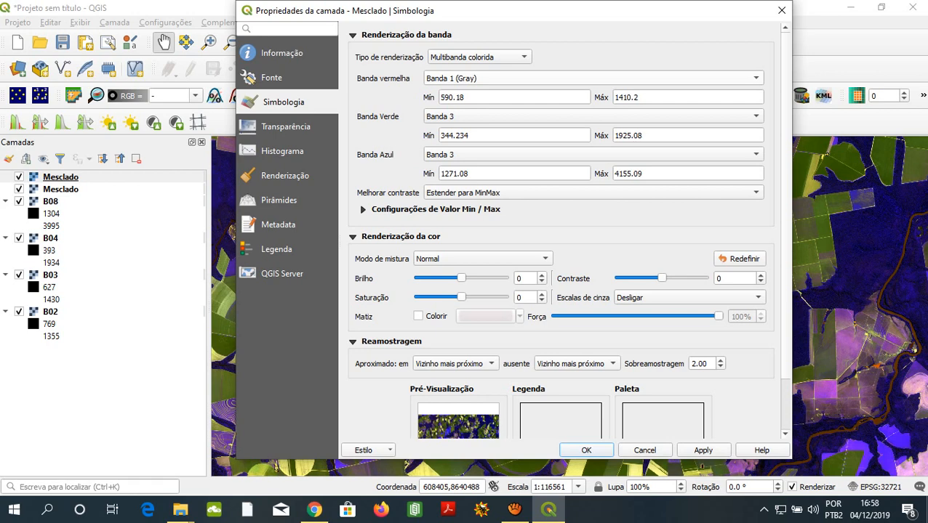
pyautogui.click(594, 116)
pyautogui.click(593, 116)
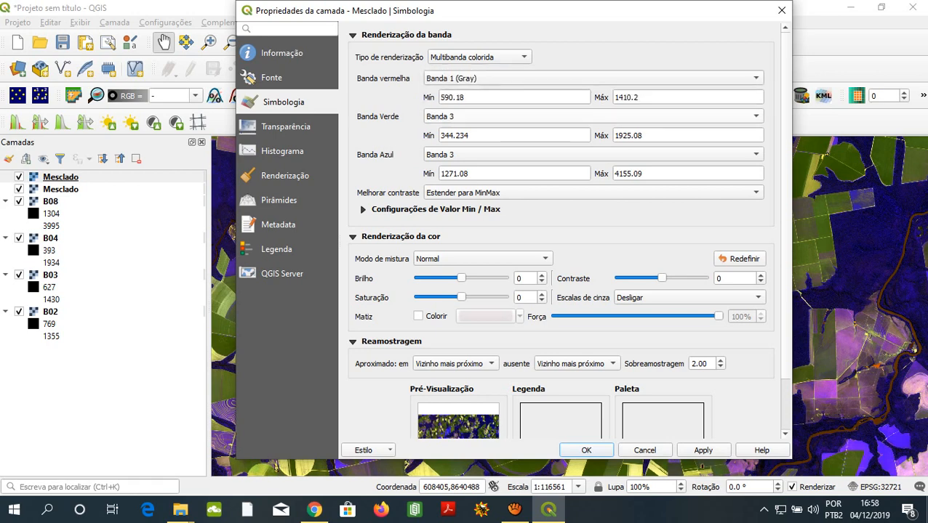
# - Assign Band 2 to the red channel and Band 1 to the blue channel, and apply the symbology to the layer
pyautogui.click(593, 78)
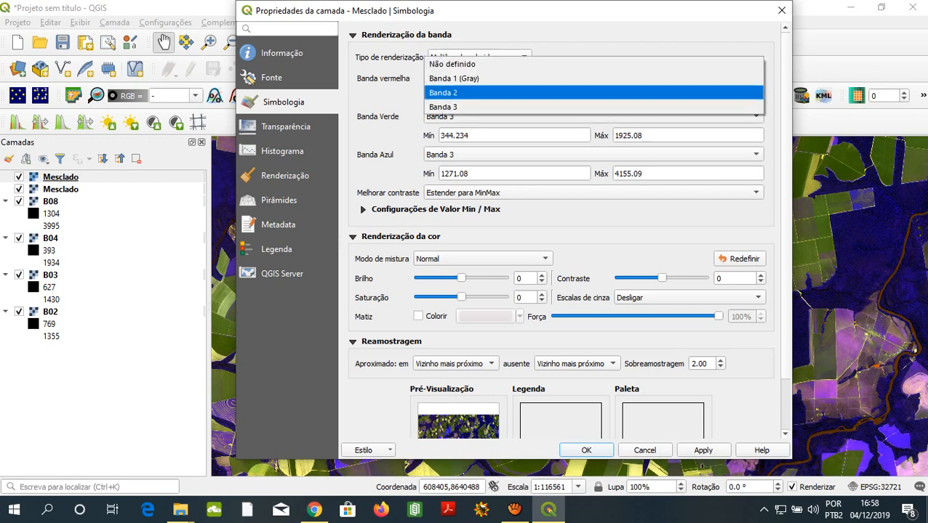
pyautogui.click(448, 92)
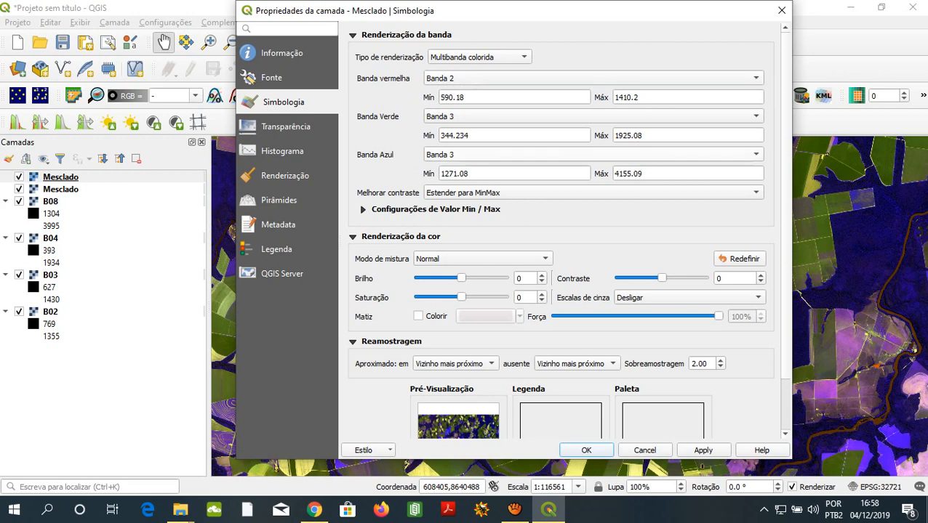
pyautogui.click(593, 116)
pyautogui.click(454, 127)
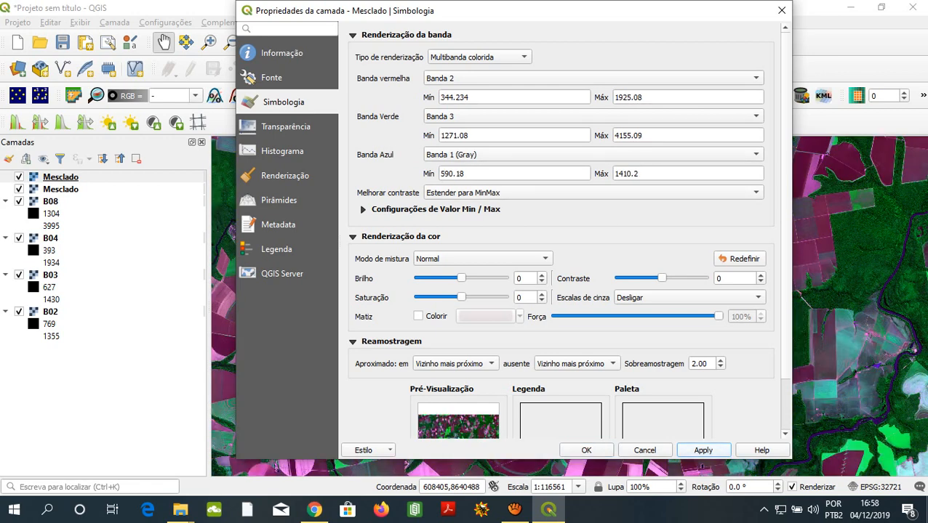
pyautogui.click(586, 450)
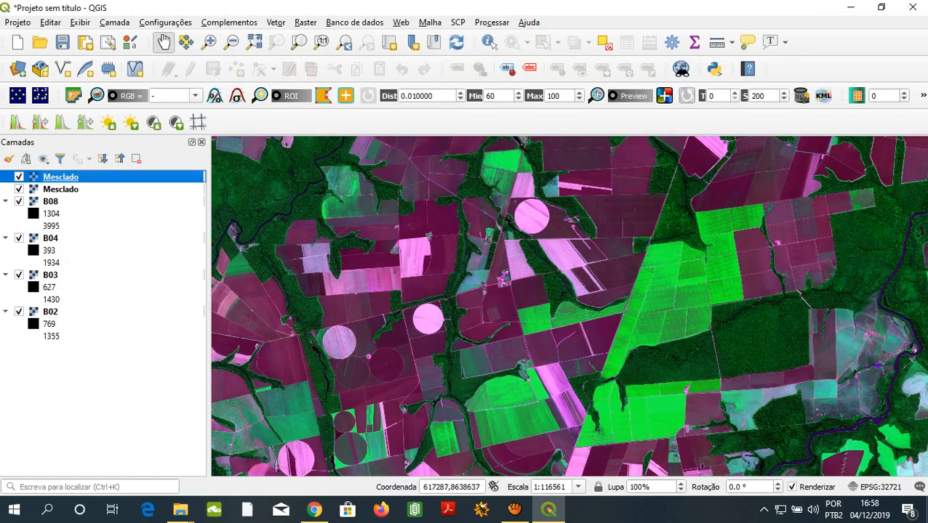
# - Examine the recoloured composite across the crop fields, circular plots and forest blocks, from the western forest to the eastern river
pyautogui.moveTo(713, 429); pyautogui.dragTo(787, 397)
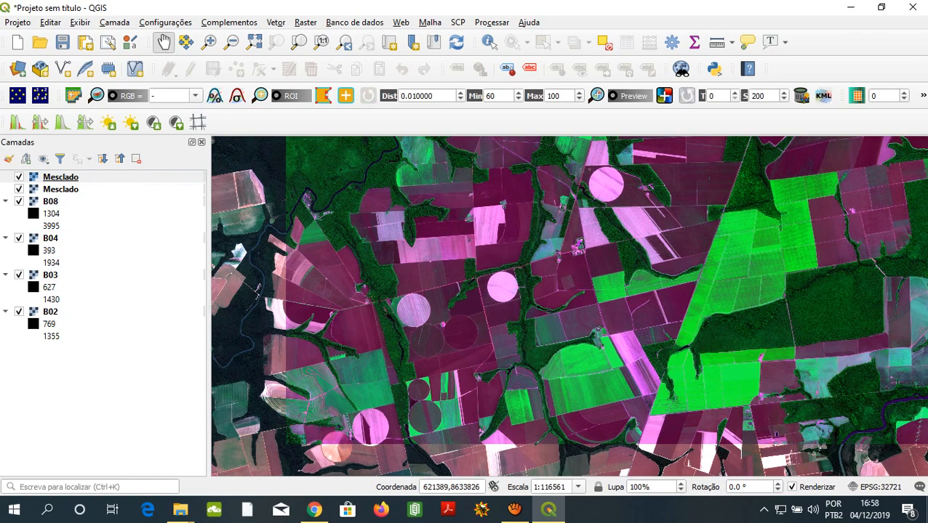
pyautogui.moveTo(776, 434); pyautogui.dragTo(721, 459)
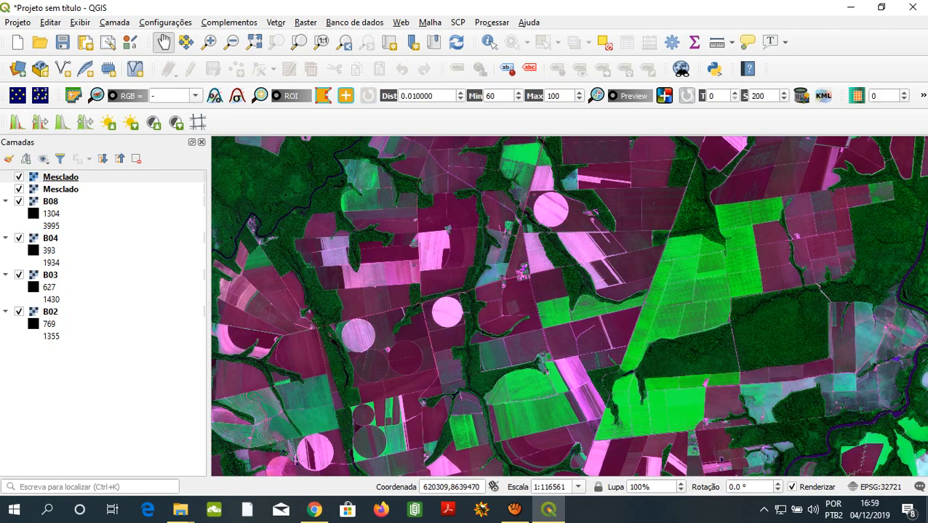
pyautogui.moveTo(618, 327); pyautogui.dragTo(524, 277)
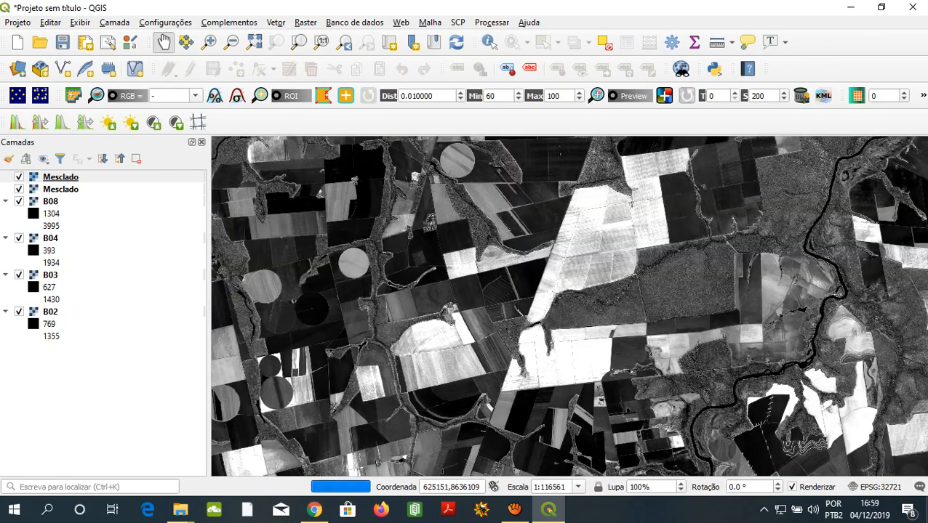
pyautogui.moveTo(580, 301); pyautogui.dragTo(633, 321)
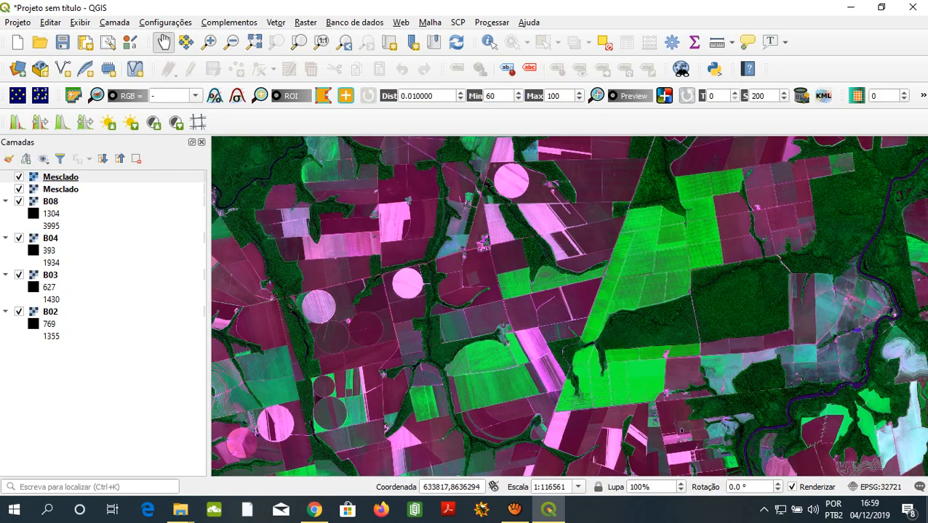
pyautogui.moveTo(732, 299); pyautogui.dragTo(681, 293)
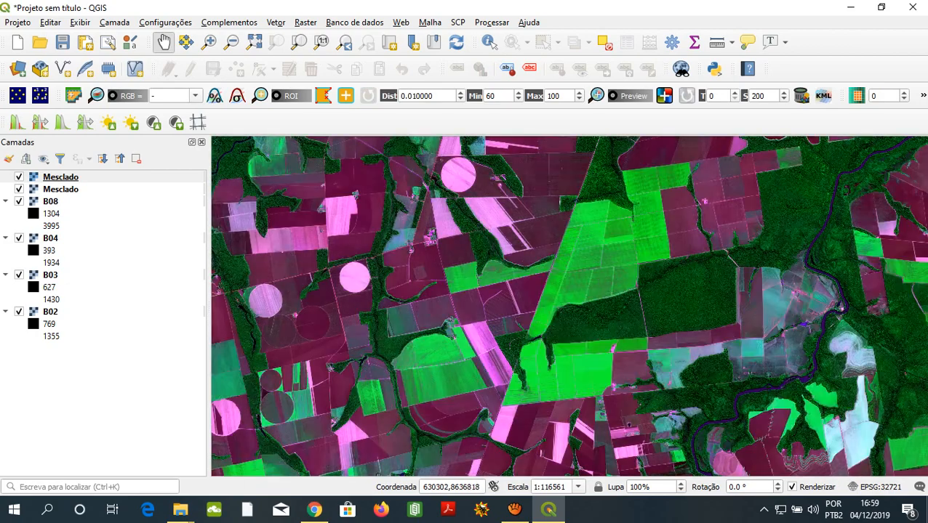
pyautogui.moveTo(625, 313); pyautogui.dragTo(521, 248)
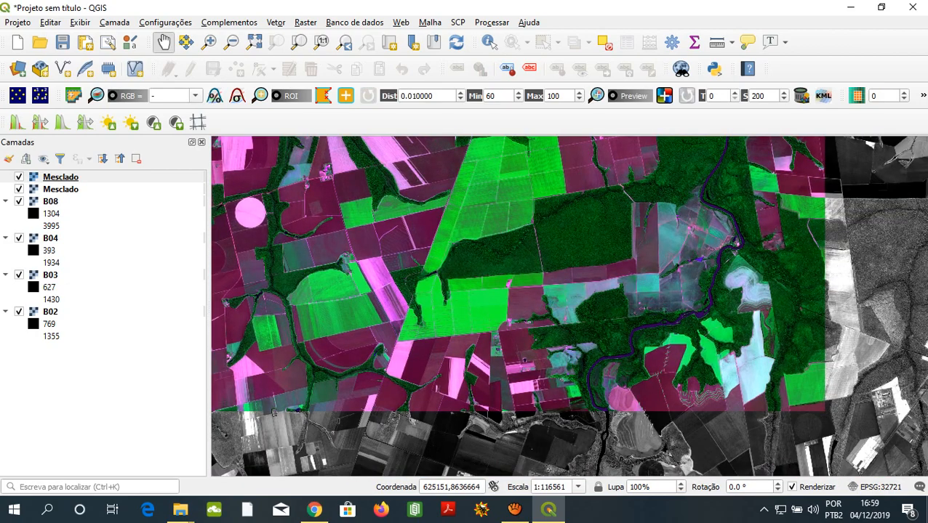
pyautogui.moveTo(736, 242); pyautogui.dragTo(758, 326)
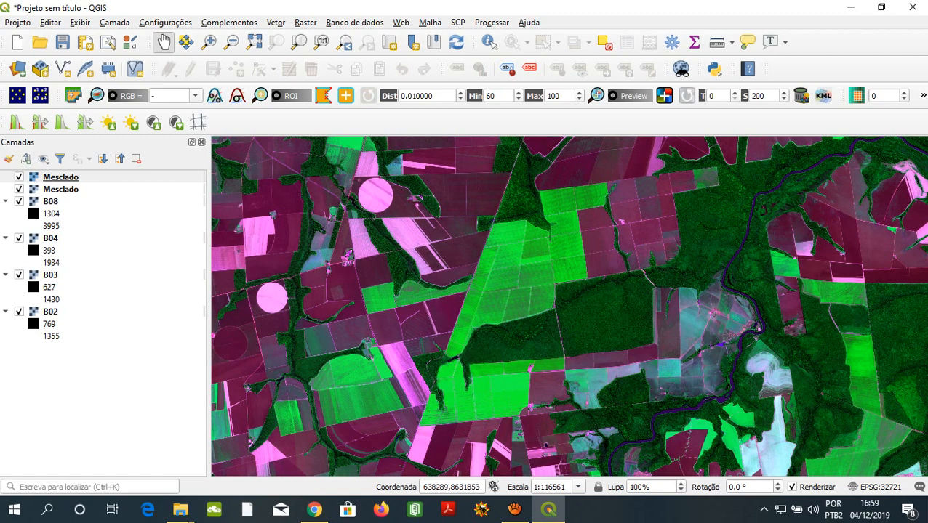
# - Examine the rectangular forest block up close and the bright green fields to its northwest
pyautogui.scroll(1, 753, 349)
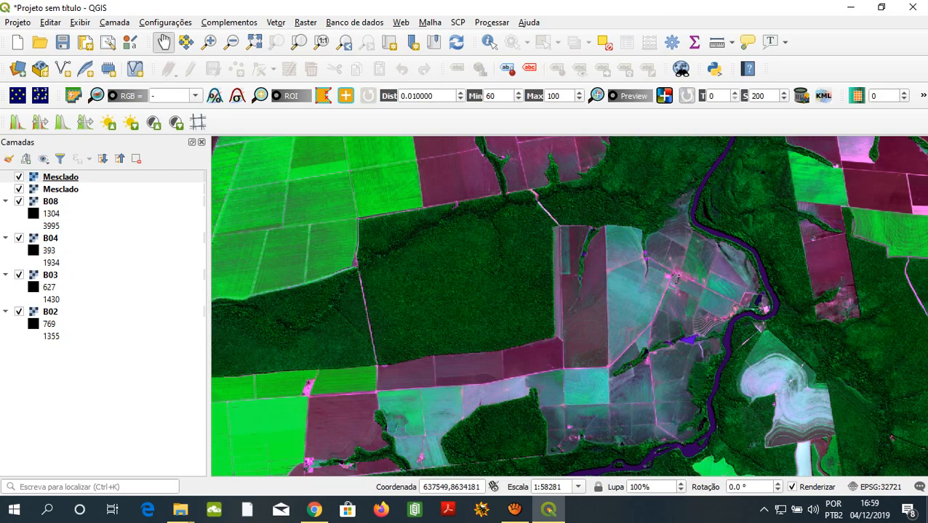
pyautogui.moveTo(640, 285); pyautogui.dragTo(749, 277)
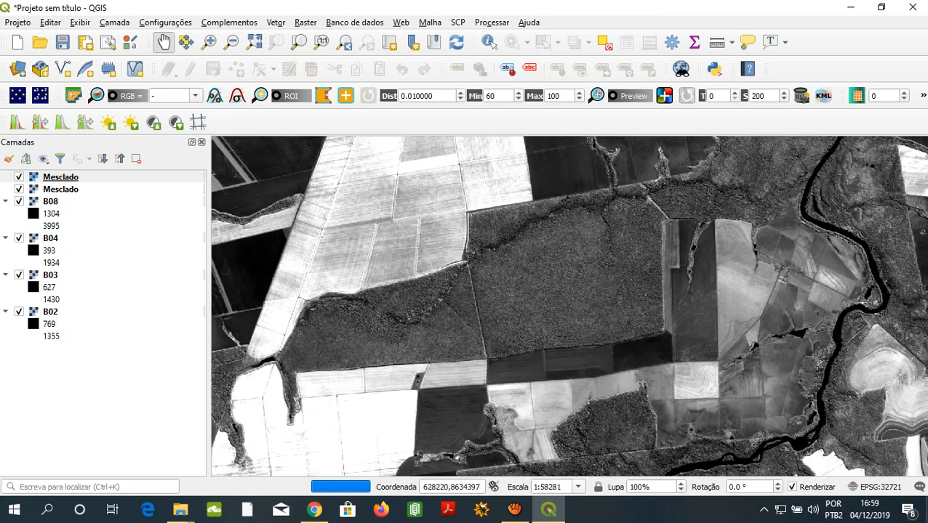
pyautogui.moveTo(665, 334); pyautogui.dragTo(747, 412)
pyautogui.moveTo(765, 309); pyautogui.dragTo(784, 359)
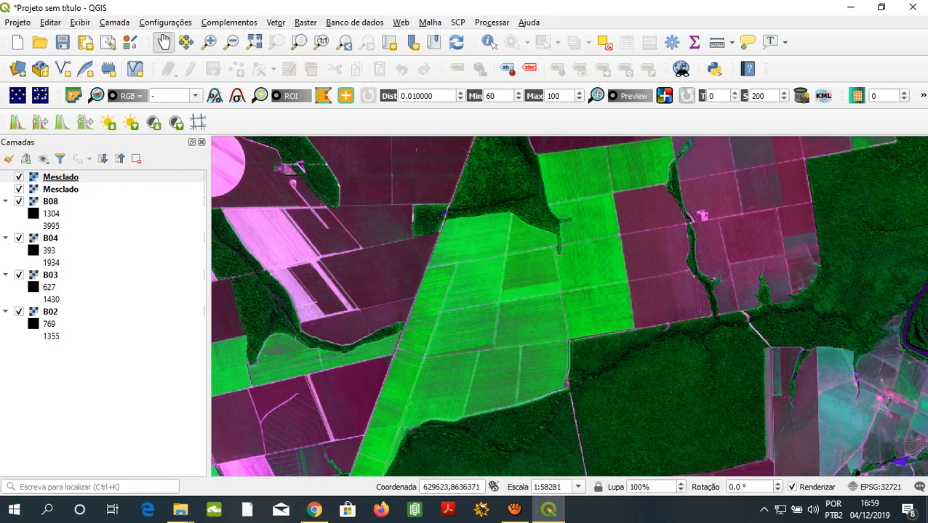
pyautogui.moveTo(552, 320); pyautogui.dragTo(559, 284)
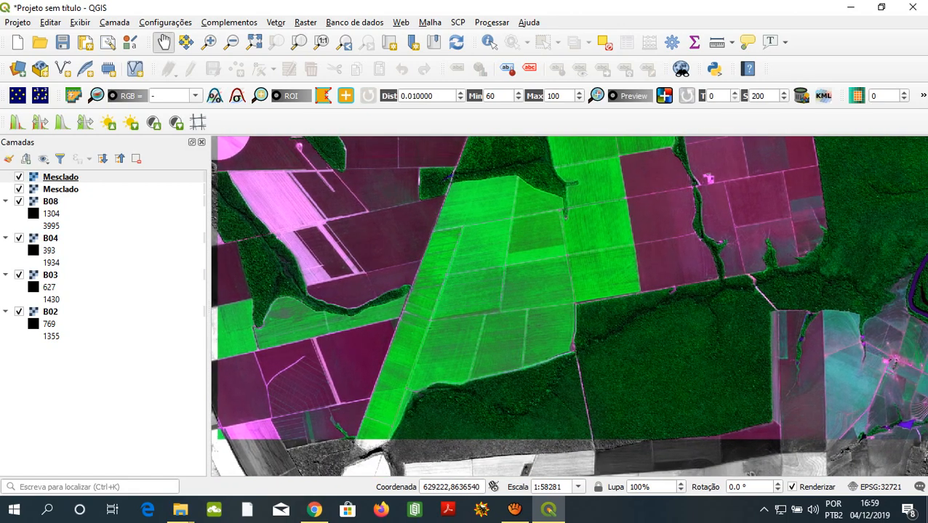
pyautogui.moveTo(495, 325); pyautogui.dragTo(507, 322)
# - Inspect the darker green plot with the bright strip along its edge and compare it with the row-lined plots around it
pyautogui.scroll(1, 561, 255)
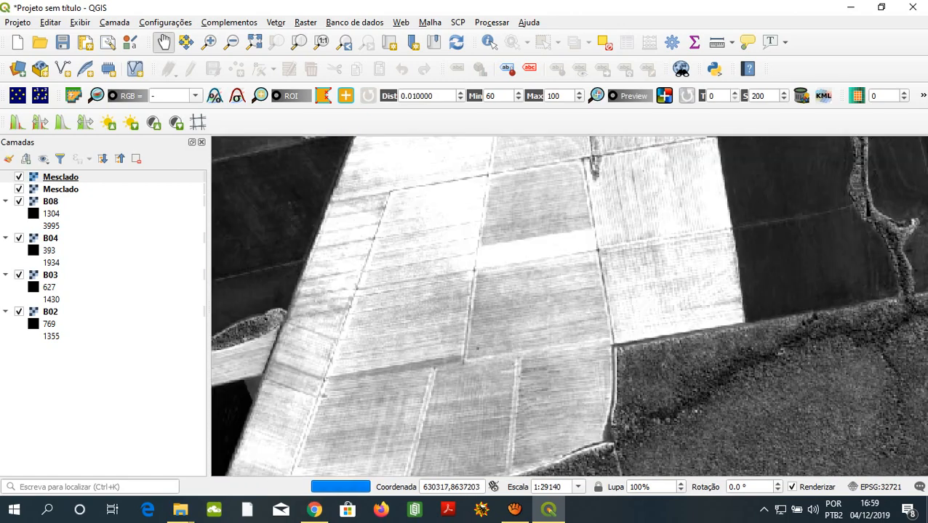
pyautogui.scroll(1, 554, 251)
pyautogui.moveTo(554, 251); pyautogui.dragTo(564, 345)
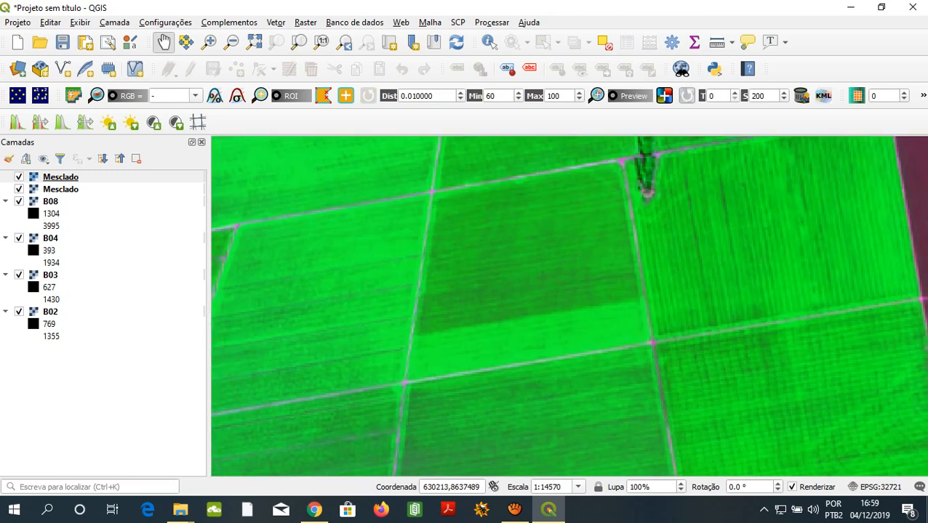
pyautogui.moveTo(578, 147); pyautogui.dragTo(586, 179)
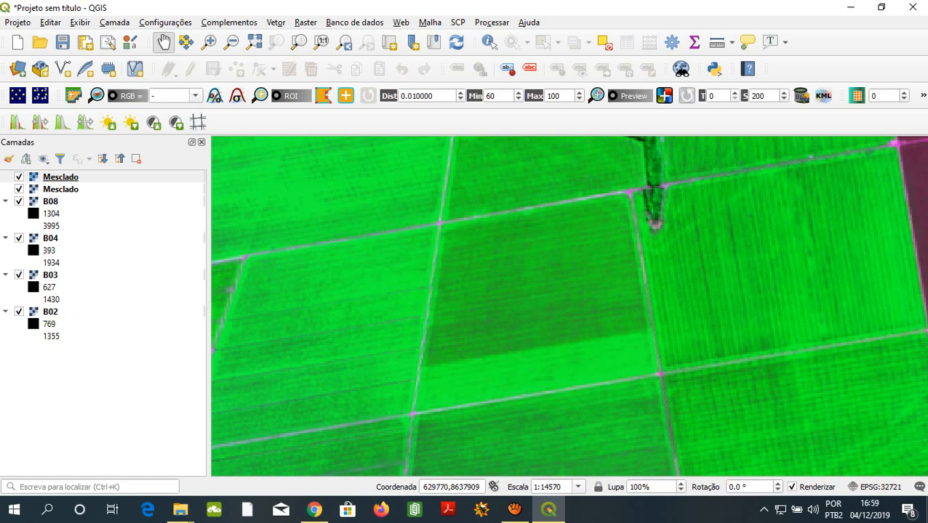
pyautogui.moveTo(509, 375); pyautogui.dragTo(553, 199)
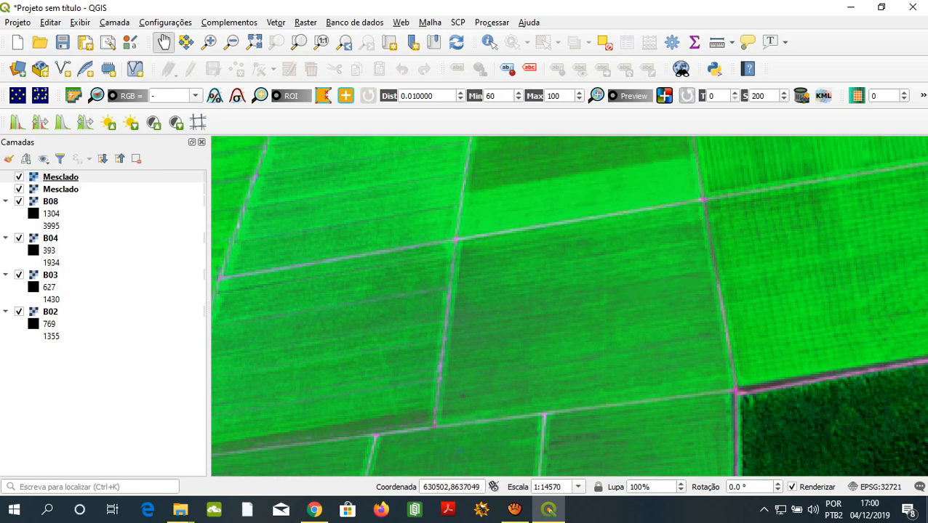
pyautogui.click(646, 230)
pyautogui.click(466, 324)
pyautogui.click(466, 324)
pyautogui.click(647, 225)
pyautogui.press('ctrl')
# - Inspect the green fields to the east and north, up to the forest edge bordering them
pyautogui.moveTo(654, 283); pyautogui.dragTo(397, 338)
pyautogui.moveTo(465, 255); pyautogui.dragTo(510, 382)
pyautogui.moveTo(502, 240); pyautogui.dragTo(519, 333)
pyautogui.moveTo(443, 283); pyautogui.dragTo(446, 382)
pyautogui.moveTo(455, 265); pyautogui.dragTo(475, 377)
pyautogui.moveTo(451, 251); pyautogui.dragTo(675, 255)
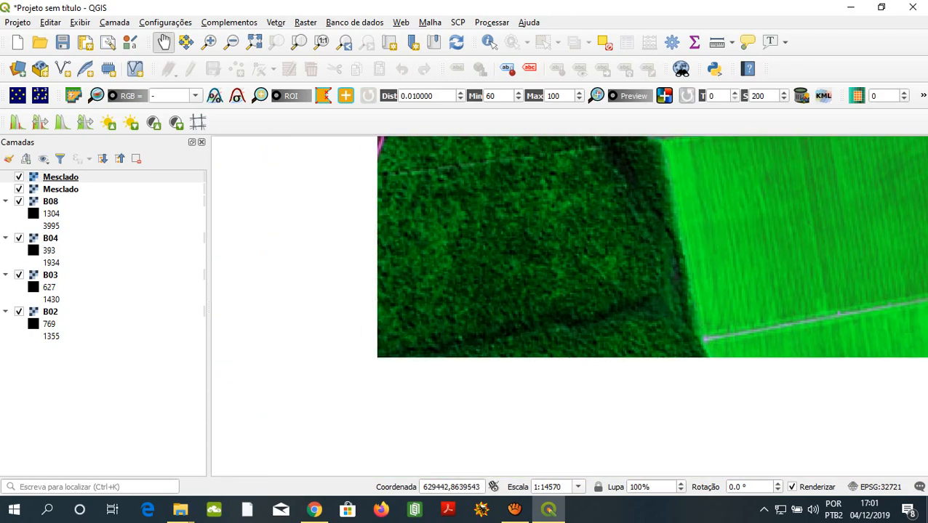
# - Examine the small wooded block beside the diagonal road and compare the dark bare fields west of it with the green fields east
pyautogui.moveTo(368, 296); pyautogui.dragTo(526, 205)
pyautogui.moveTo(395, 334); pyautogui.dragTo(428, 205)
pyautogui.moveTo(454, 258); pyautogui.dragTo(481, 243)
pyautogui.moveTo(506, 198); pyautogui.dragTo(493, 249)
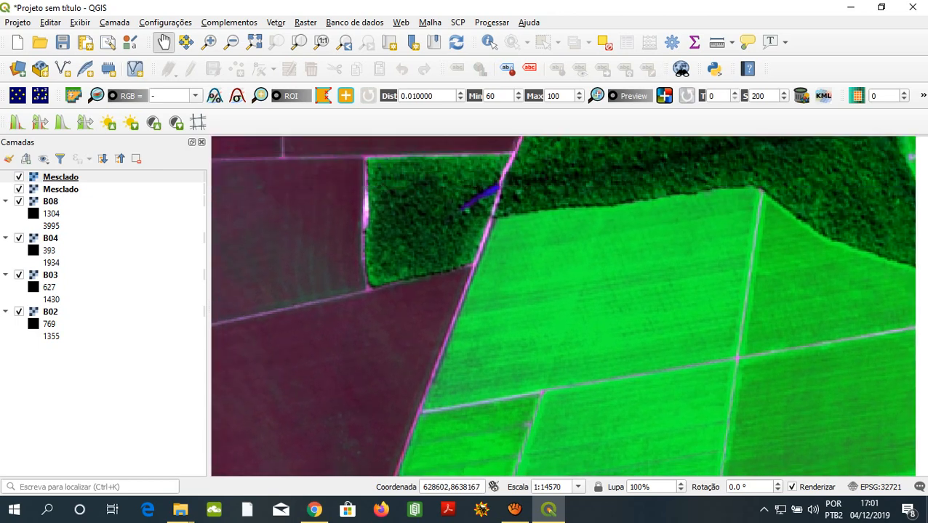
pyautogui.moveTo(417, 396); pyautogui.dragTo(459, 360)
pyautogui.moveTo(511, 411); pyautogui.dragTo(569, 78)
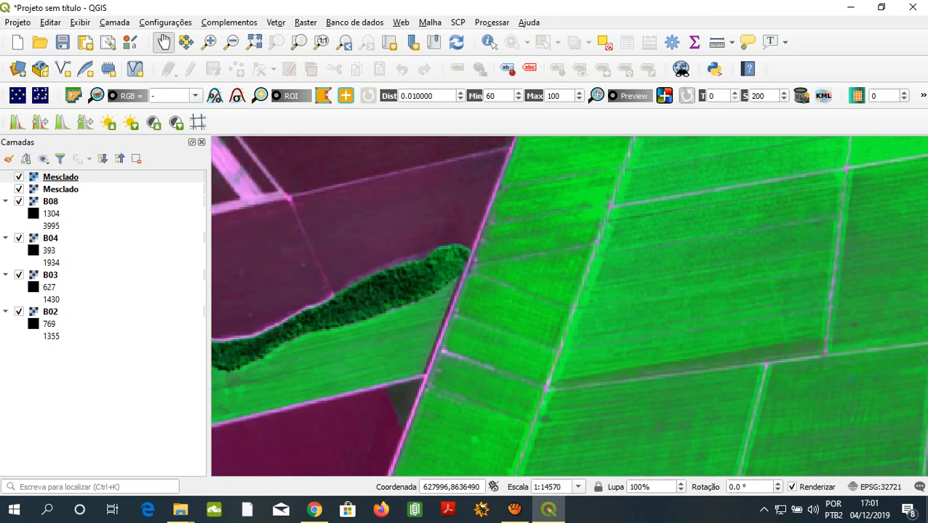
# - Inspect the land southward along the diagonal road, down to the wooded strip extending into the bright green fields
pyautogui.moveTo(491, 215); pyautogui.dragTo(533, 152)
pyautogui.moveTo(502, 393); pyautogui.dragTo(529, 204)
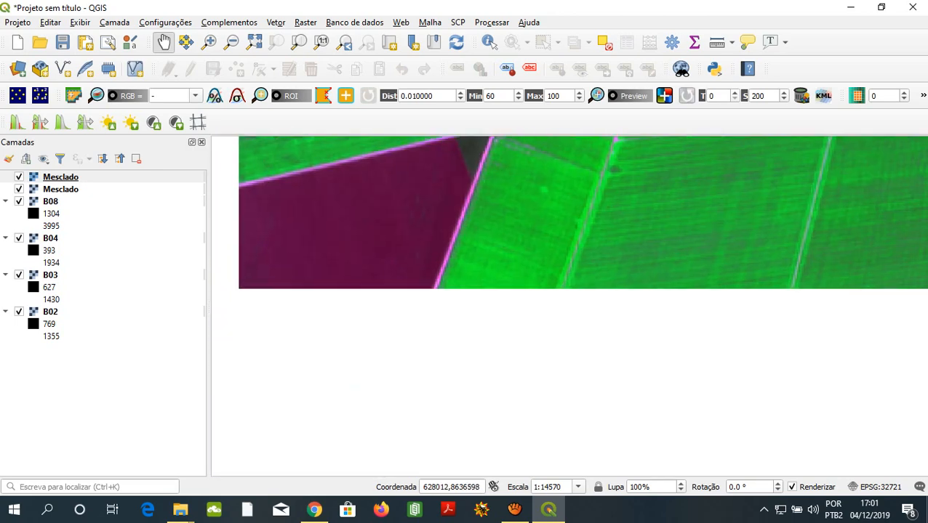
pyautogui.moveTo(505, 323); pyautogui.dragTo(514, 215)
pyautogui.moveTo(400, 361); pyautogui.dragTo(418, 346)
pyautogui.moveTo(553, 368); pyautogui.dragTo(529, 236)
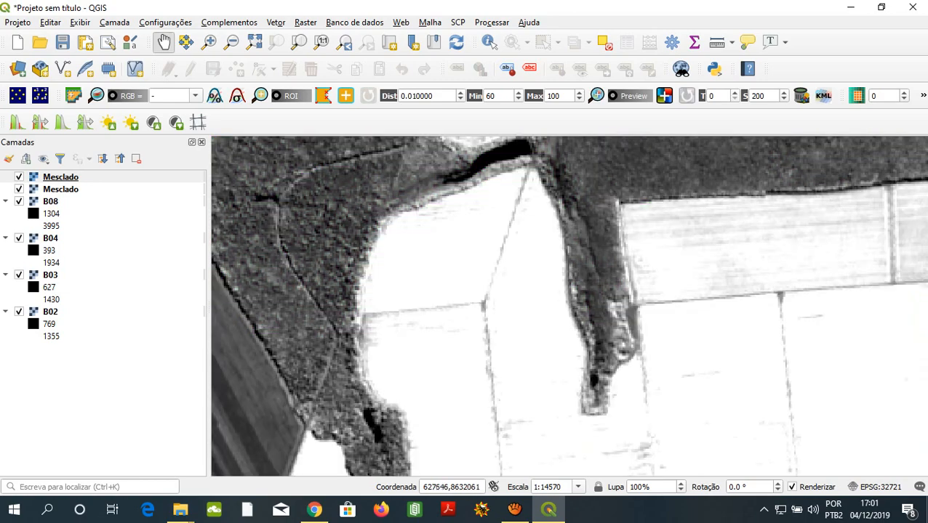
pyautogui.moveTo(551, 322); pyautogui.dragTo(521, 218)
pyautogui.moveTo(393, 364); pyautogui.dragTo(497, 238)
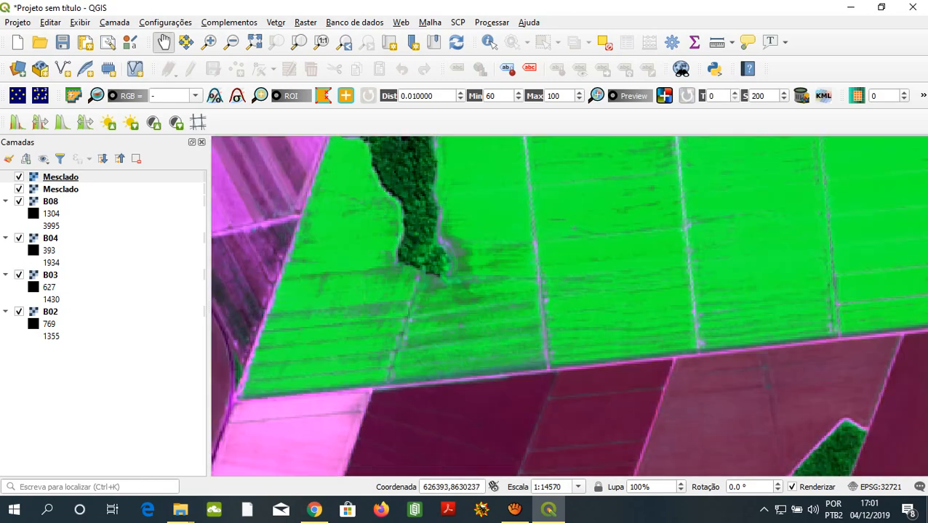
pyautogui.moveTo(451, 284); pyautogui.dragTo(425, 364)
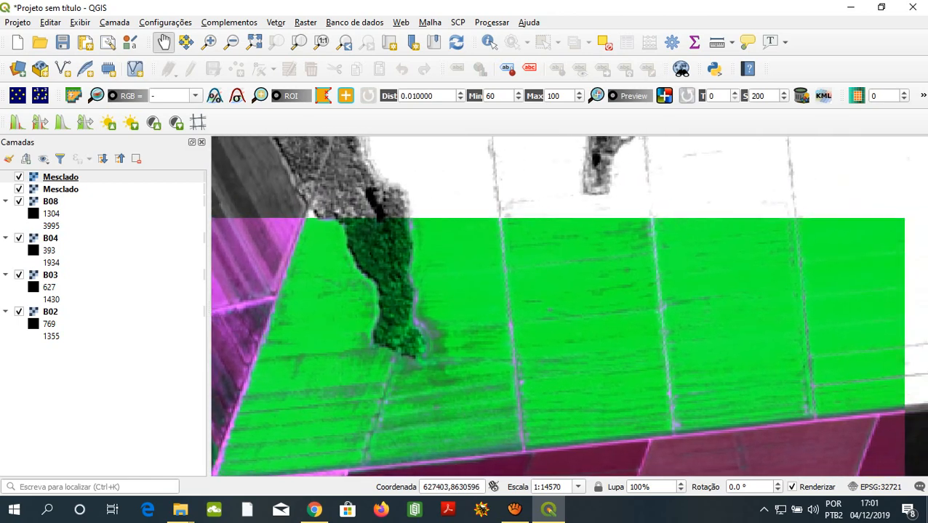
# - Inspect the bright green fields along the forest's southern edge, eastward to the small bare clearing and the dark plots
pyautogui.moveTo(694, 308); pyautogui.dragTo(472, 367)
pyautogui.moveTo(637, 317); pyautogui.dragTo(559, 374)
pyautogui.moveTo(596, 202); pyautogui.dragTo(598, 327)
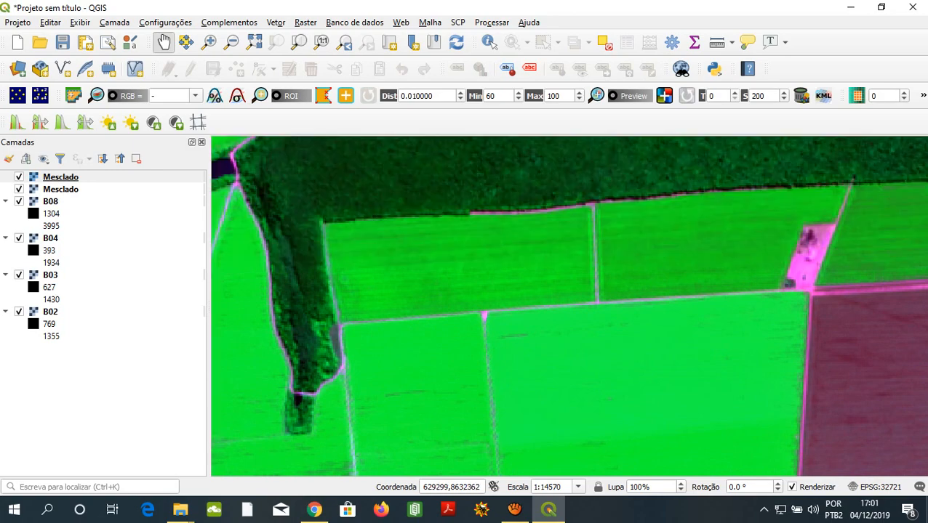
pyautogui.moveTo(676, 299); pyautogui.dragTo(432, 353)
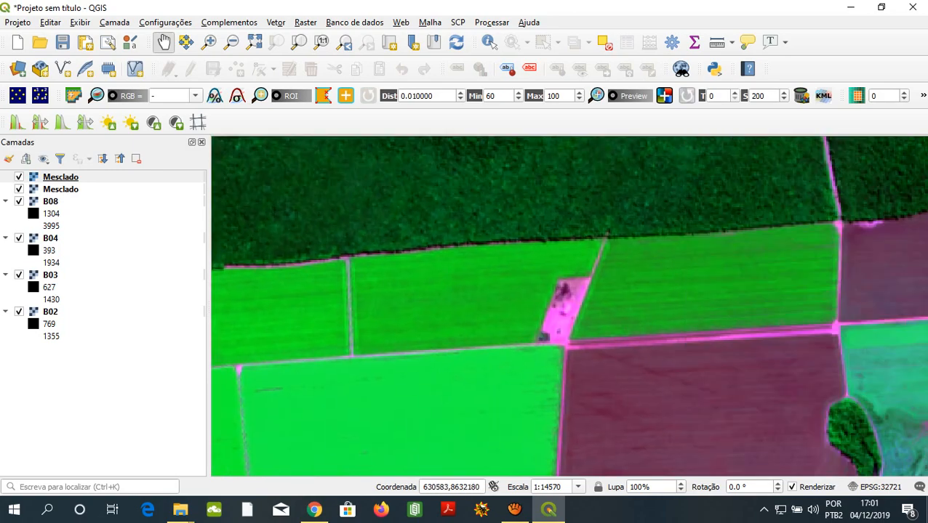
pyautogui.scroll(-2, 466, 267)
pyautogui.scroll(2, 454, 196)
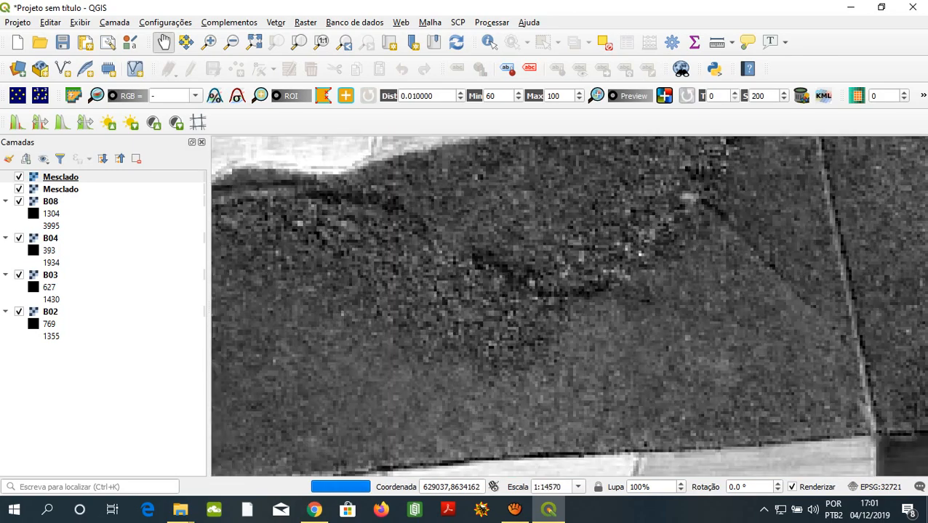
# - Compare the forest's texture with the green fields on its western edge, following it east across the straight road
pyautogui.moveTo(326, 267); pyautogui.dragTo(560, 342)
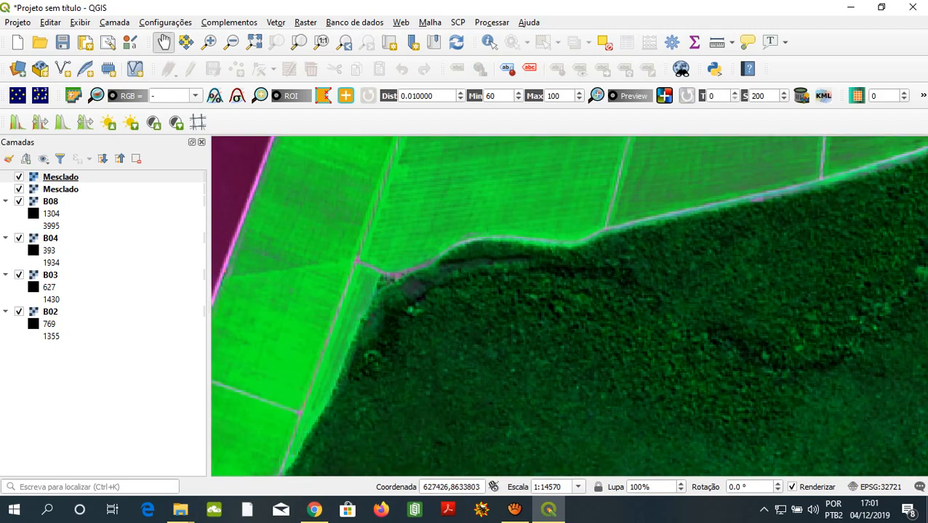
pyautogui.moveTo(672, 347); pyautogui.dragTo(396, 333)
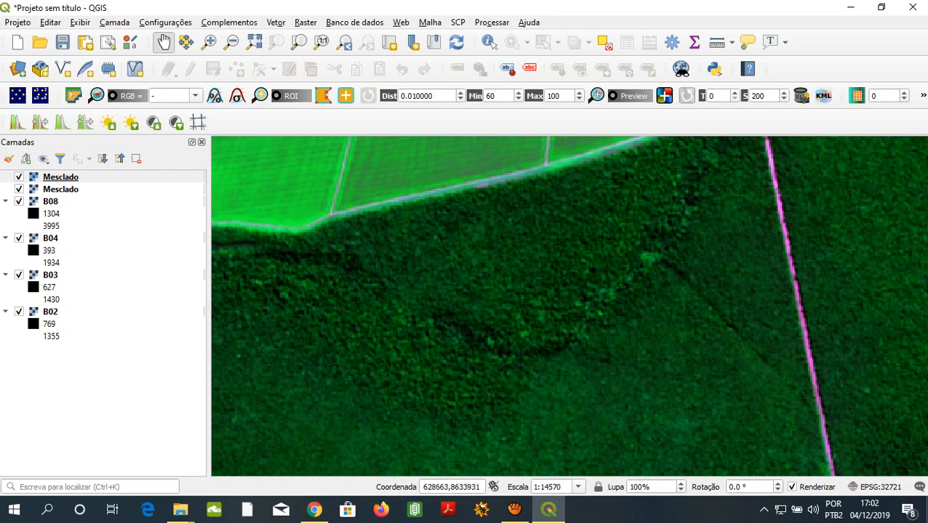
pyautogui.moveTo(618, 393); pyautogui.dragTo(564, 294)
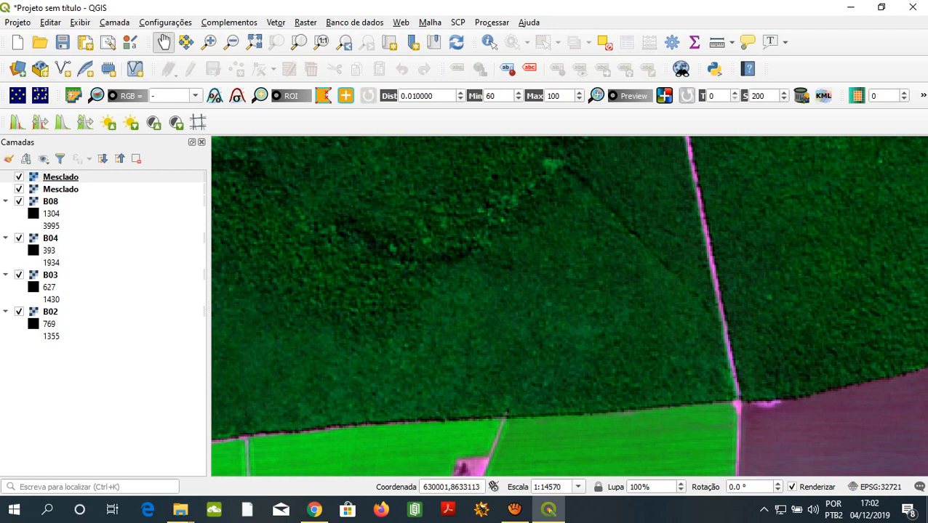
pyautogui.moveTo(603, 295); pyautogui.dragTo(481, 336)
pyautogui.moveTo(838, 188); pyautogui.dragTo(513, 257)
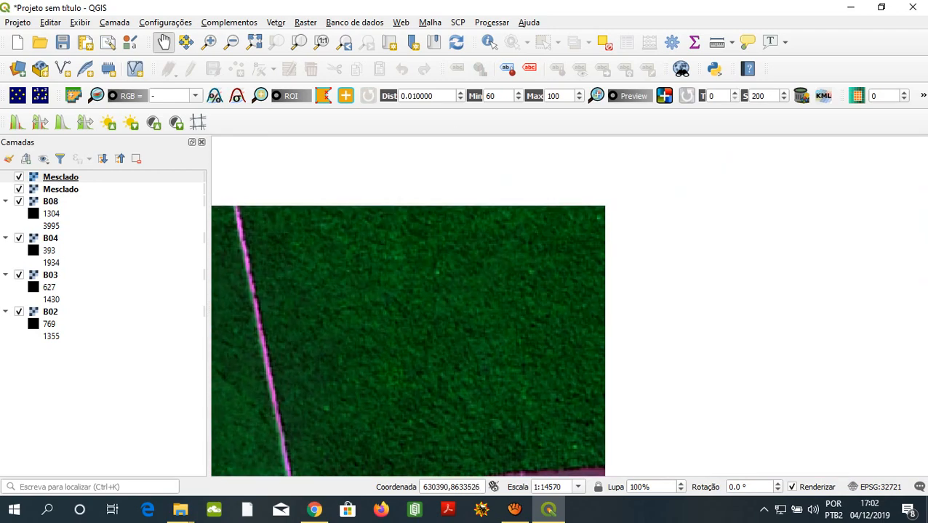
pyautogui.moveTo(590, 251); pyautogui.dragTo(442, 359)
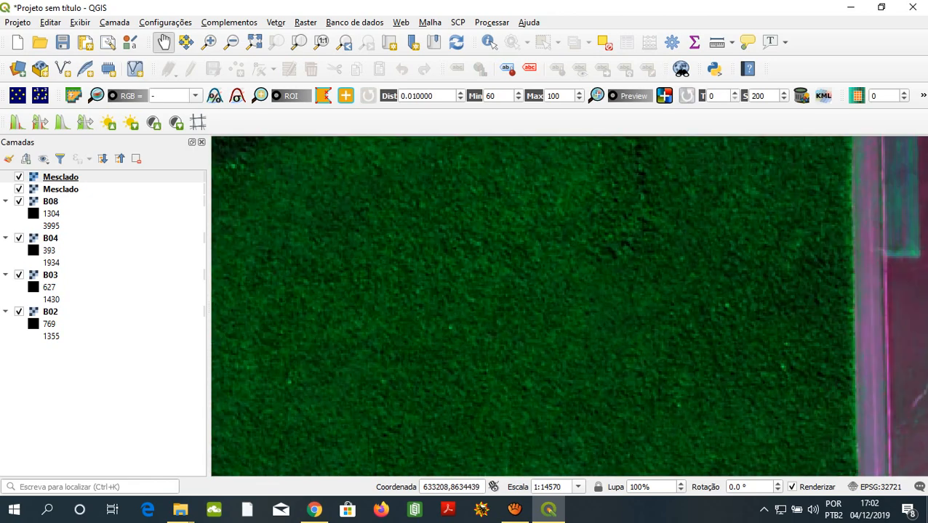
# - Examine the forest east of the straight road, up to the dark bare plots and short diagonal road on its northern edge
pyautogui.moveTo(436, 291); pyautogui.dragTo(556, 294)
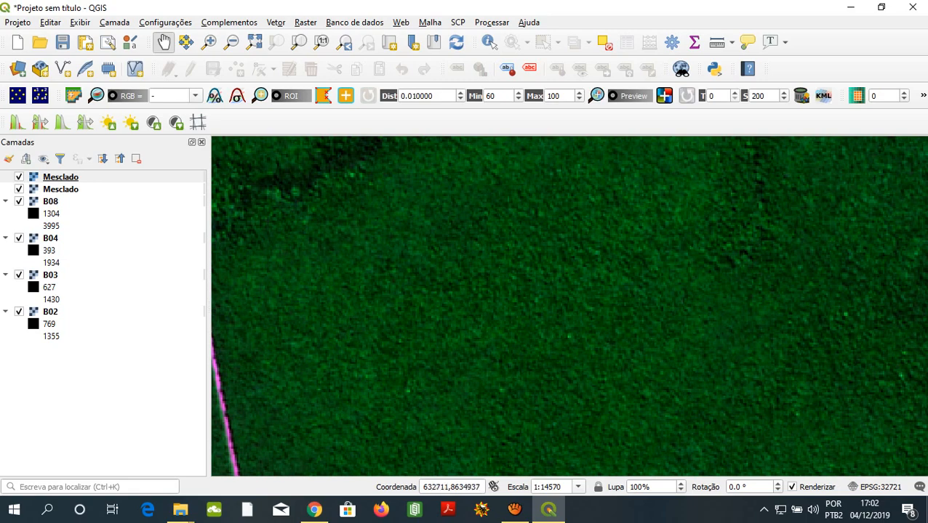
pyautogui.moveTo(581, 247); pyautogui.dragTo(514, 350)
pyautogui.moveTo(523, 243); pyautogui.dragTo(490, 343)
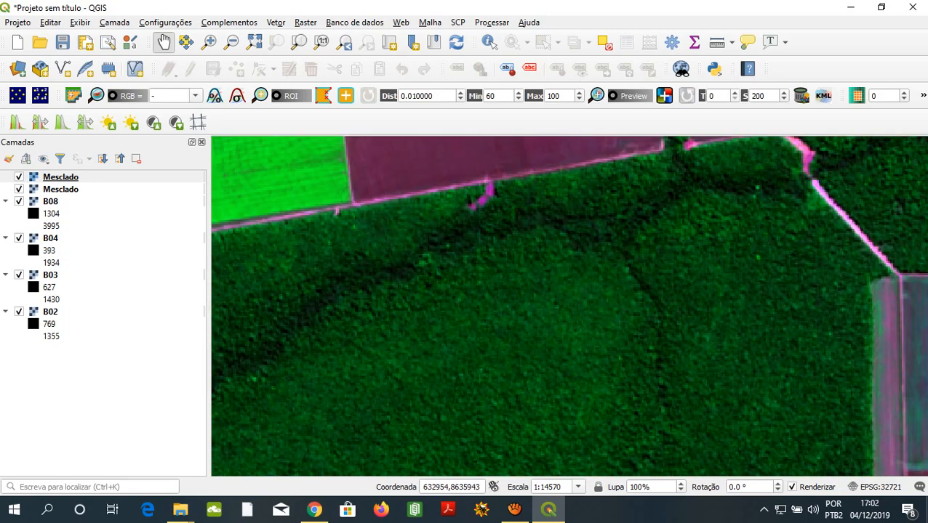
pyautogui.moveTo(502, 276); pyautogui.dragTo(495, 296)
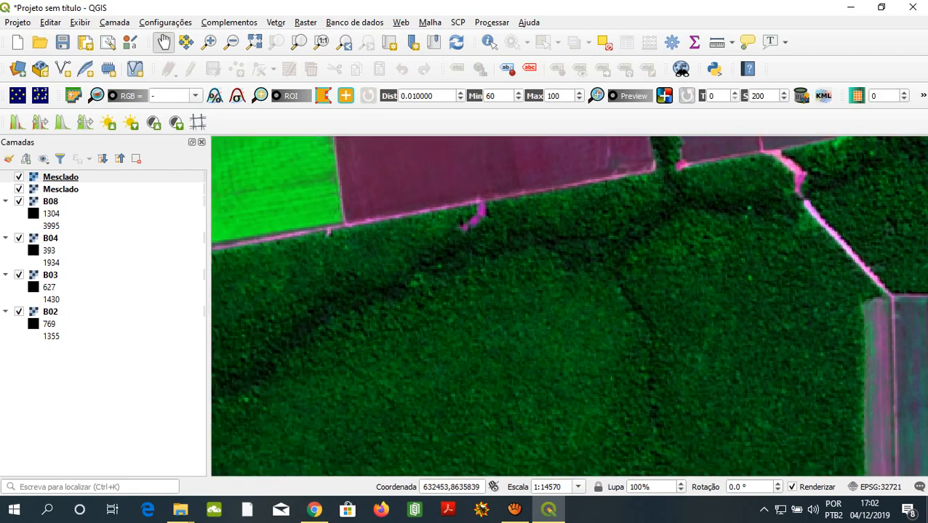
pyautogui.moveTo(683, 247); pyautogui.dragTo(304, 358)
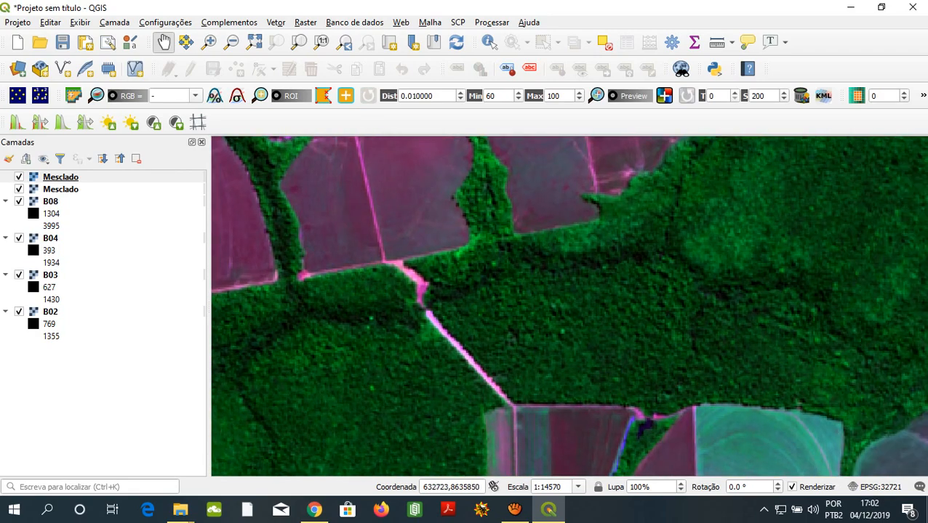
# - Inspect the river bend and the dense vegetation on both banks, including the narrow dark water body beside it
pyautogui.moveTo(625, 291); pyautogui.dragTo(313, 306)
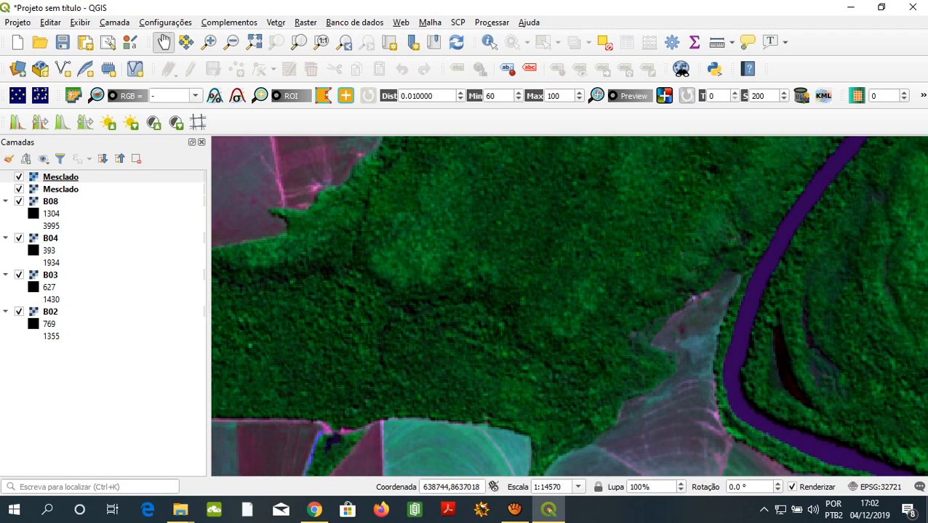
pyautogui.moveTo(640, 298); pyautogui.dragTo(365, 298)
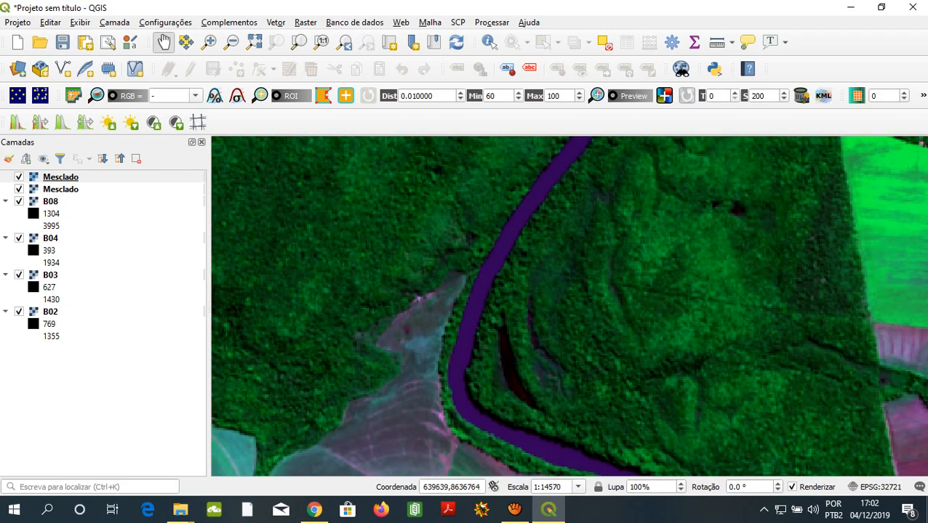
pyautogui.moveTo(654, 270); pyautogui.dragTo(552, 221)
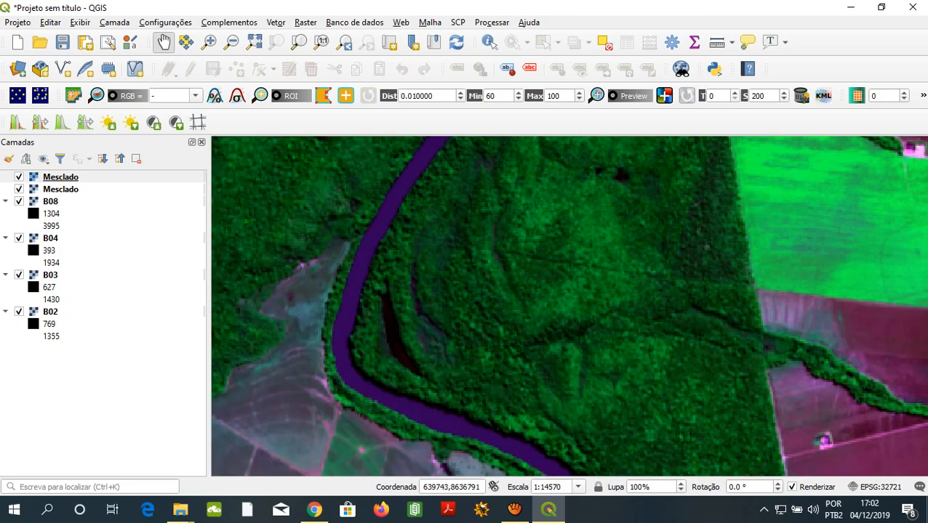
pyautogui.moveTo(620, 173); pyautogui.dragTo(544, 295)
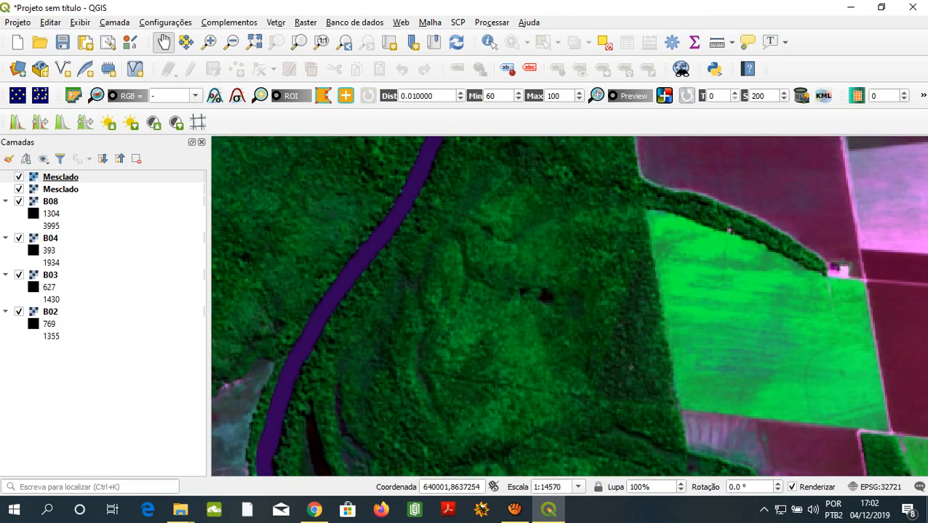
# - Compare the green cultivated fields east of the river with the adjoining bare plots and forest
pyautogui.moveTo(723, 320); pyautogui.dragTo(468, 248)
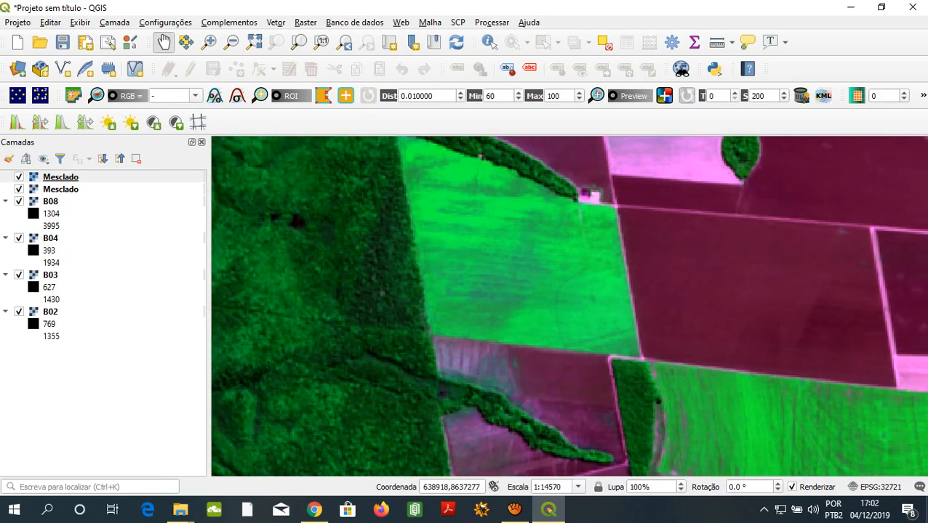
pyautogui.moveTo(655, 381); pyautogui.dragTo(419, 238)
pyautogui.moveTo(830, 386); pyautogui.dragTo(484, 319)
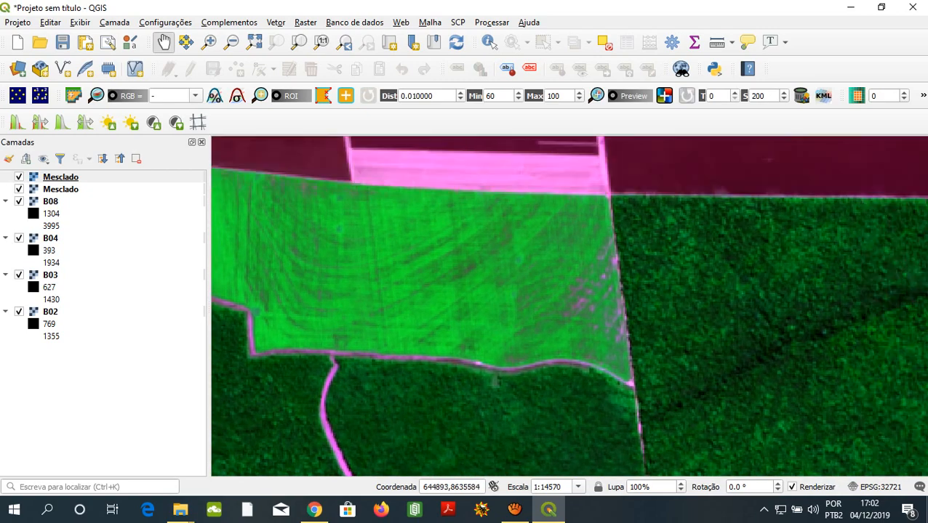
pyautogui.scroll(-4, 569, 305)
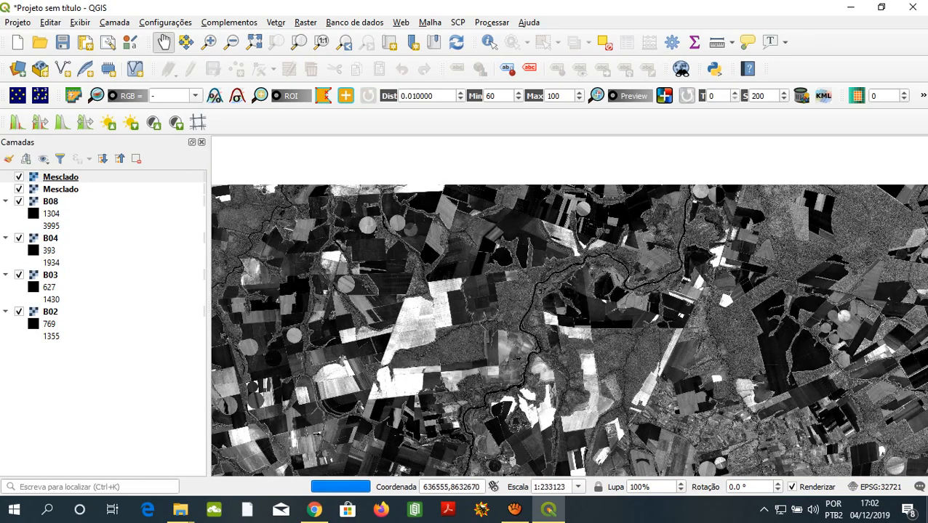
# - Examine the turquoise contour-lined field and the surrounding bare plots, southward to the river's wooded bank
pyautogui.scroll(4, 569, 305)
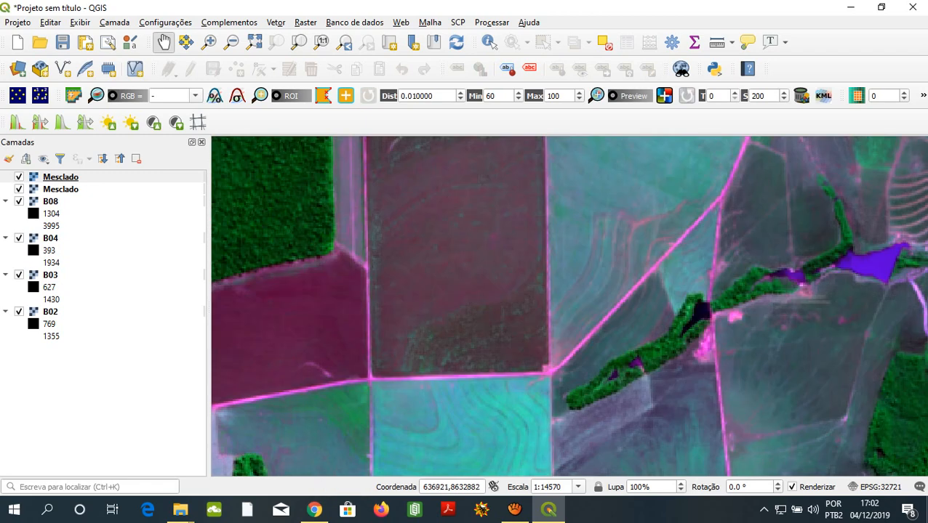
pyautogui.moveTo(574, 437); pyautogui.dragTo(462, 274)
pyautogui.moveTo(476, 406); pyautogui.dragTo(462, 276)
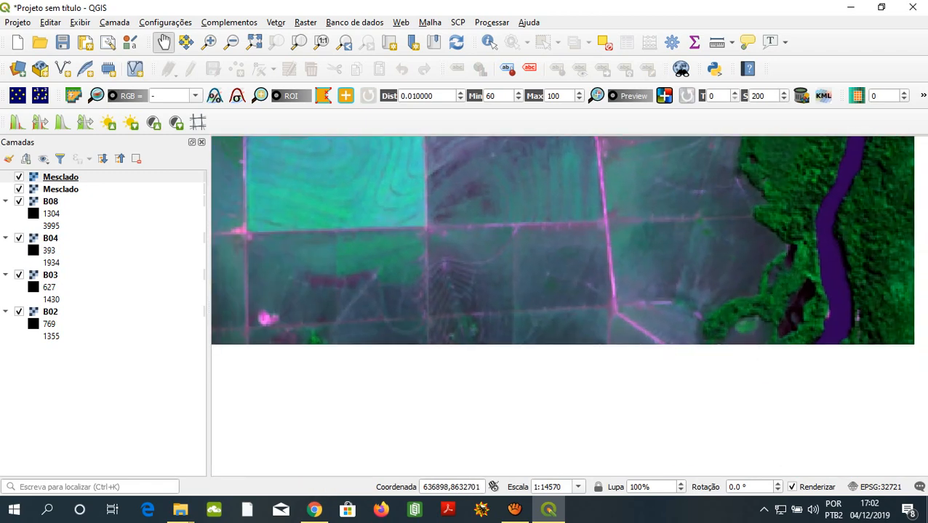
pyautogui.moveTo(462, 240); pyautogui.dragTo(450, 354)
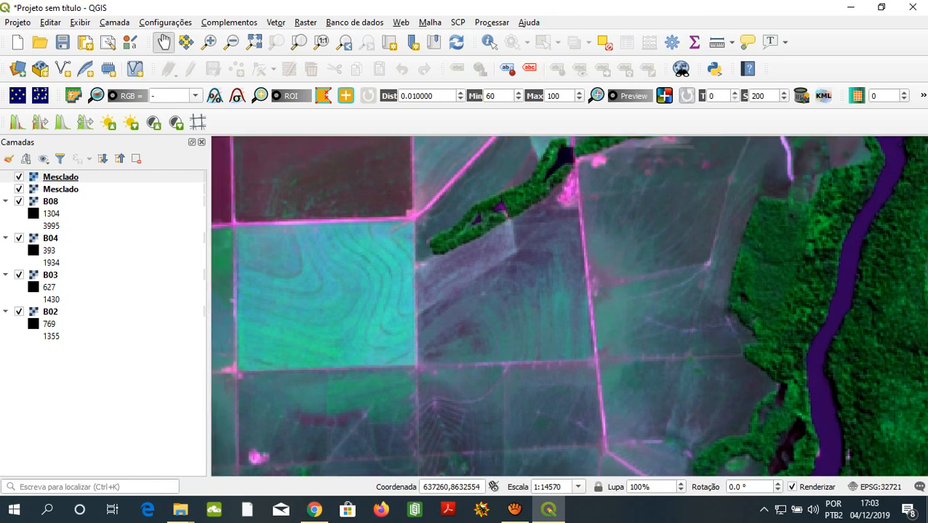
pyautogui.moveTo(619, 436); pyautogui.dragTo(718, 295)
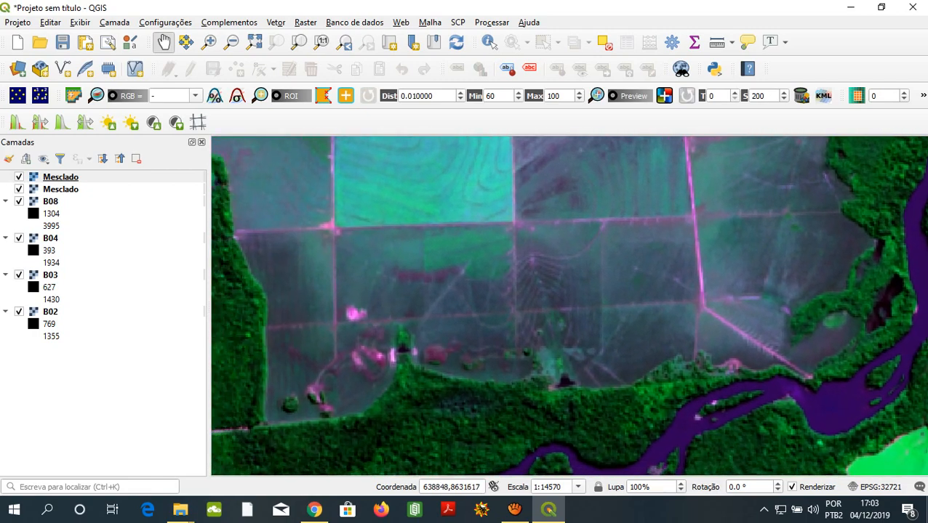
# - Inspect the bright pink patches, small dark ponds and fan-shaped lines in the bare plots along the southern forest edge
pyautogui.moveTo(539, 295); pyautogui.dragTo(629, 277)
pyautogui.scroll(2, 630, 277)
pyautogui.scroll(-1, 590, 269)
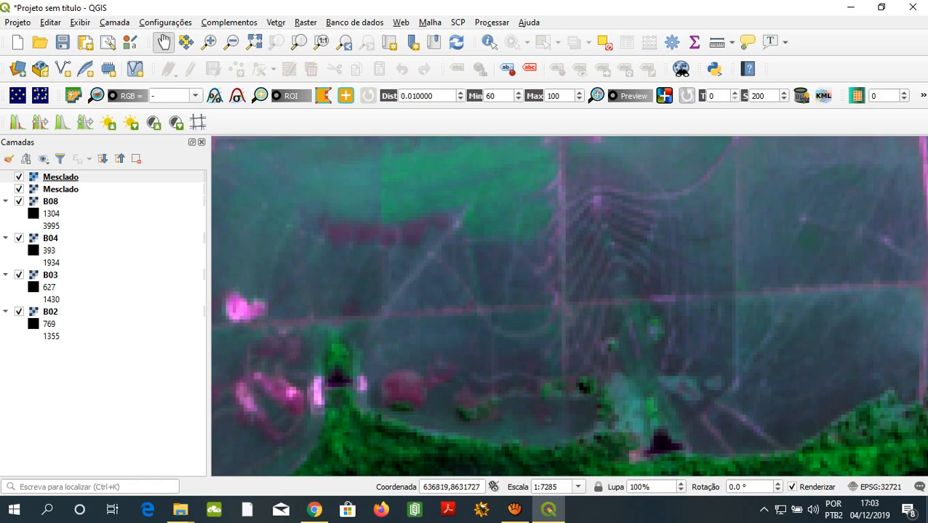
pyautogui.scroll(-2, 669, 297)
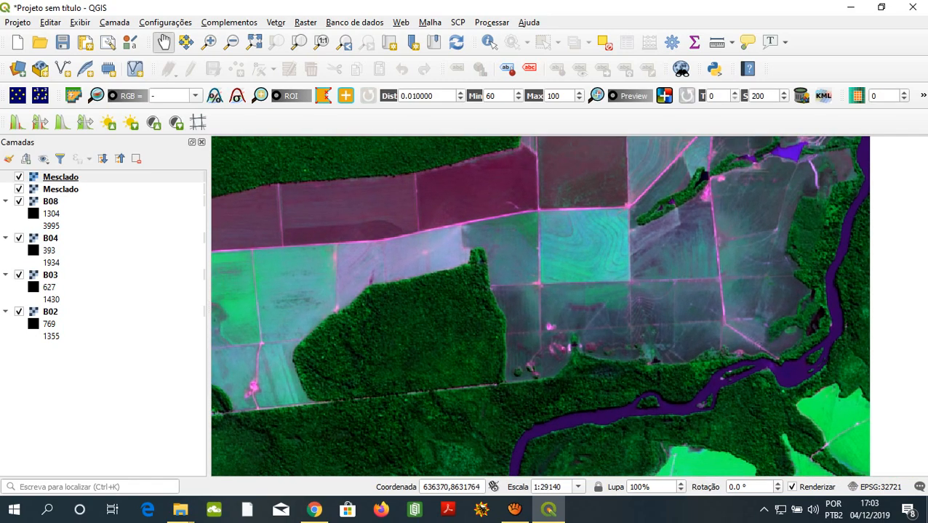
pyautogui.scroll(2, 677, 283)
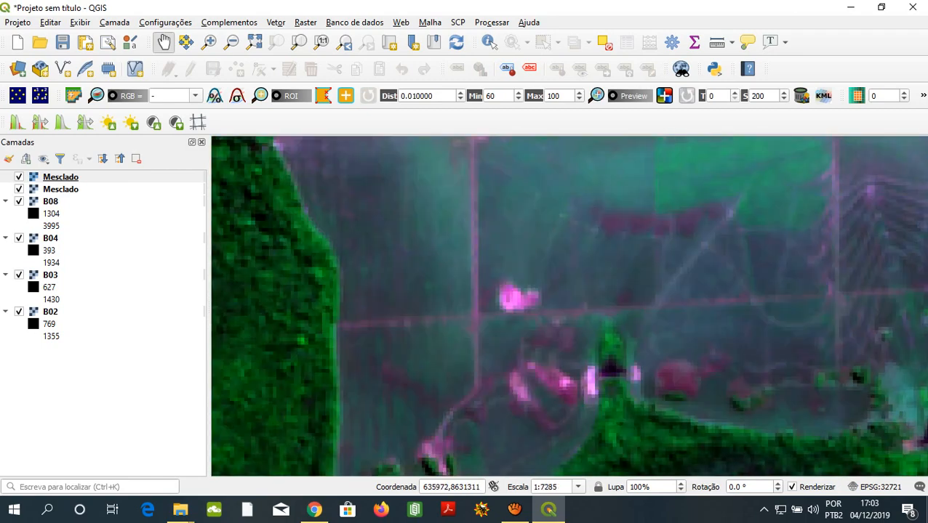
# - Examine the wooded stream strip with its dark ponds and the purple reservoir north of the bare plots
pyautogui.moveTo(753, 280); pyautogui.dragTo(400, 386)
pyautogui.moveTo(671, 222); pyautogui.dragTo(462, 332)
pyautogui.scroll(-1, 462, 332)
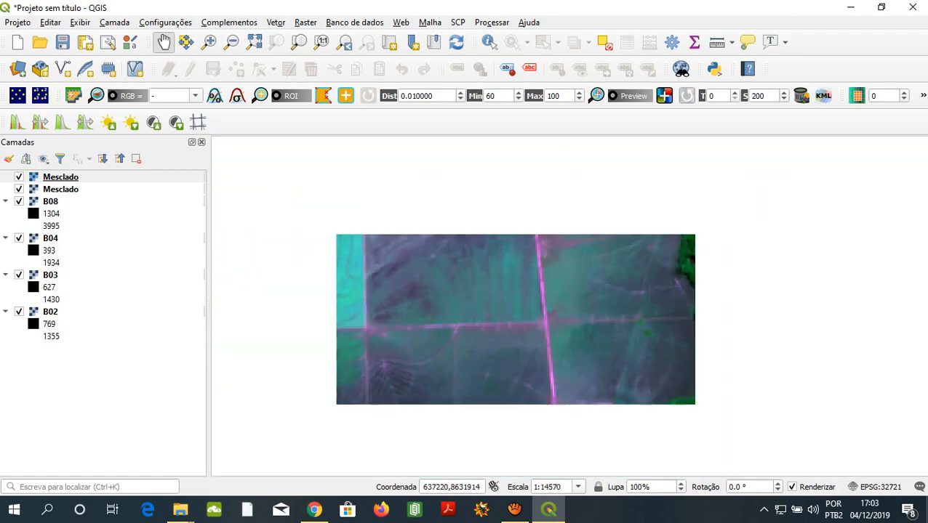
pyautogui.moveTo(718, 265); pyautogui.dragTo(601, 366)
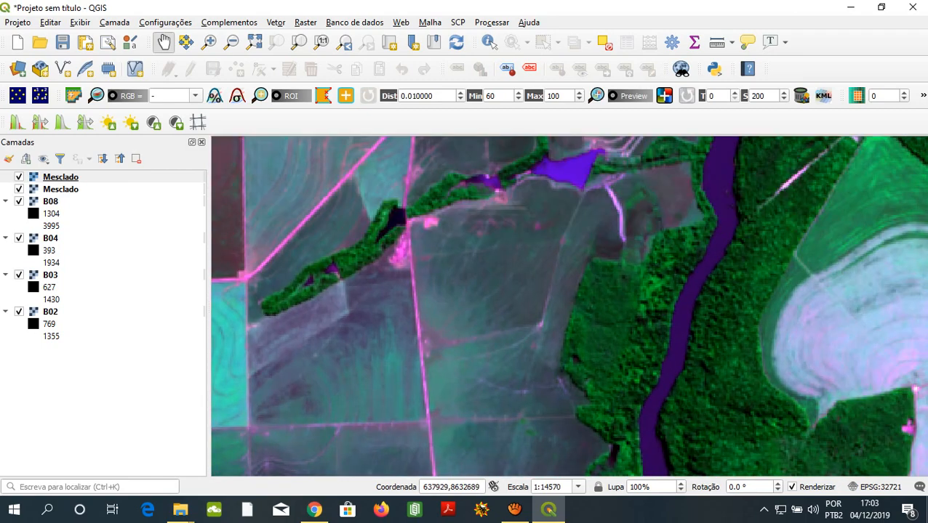
pyautogui.scroll(1, 442, 265)
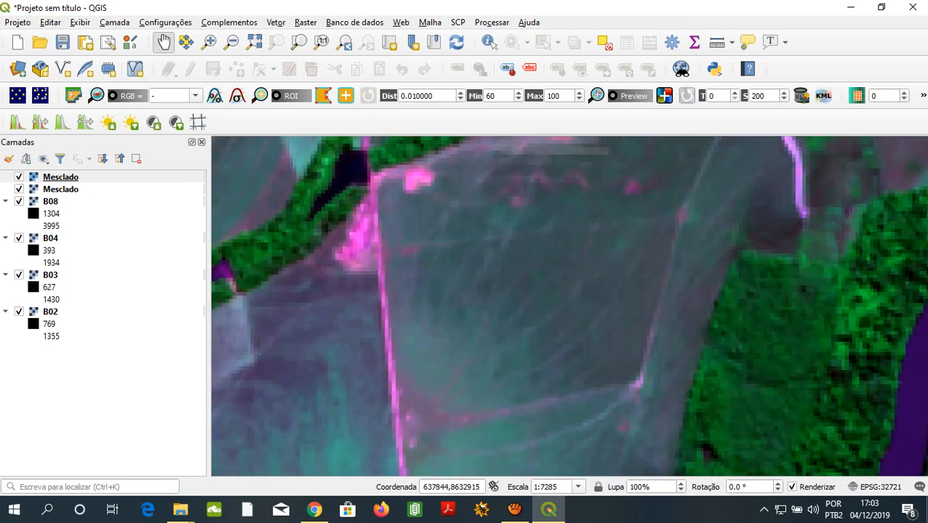
pyautogui.moveTo(509, 266); pyautogui.dragTo(461, 359)
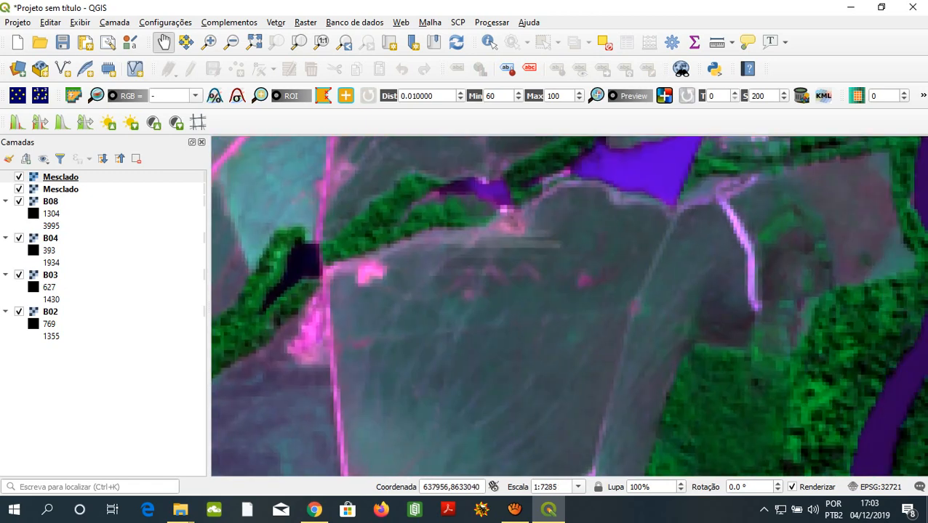
pyautogui.moveTo(509, 193); pyautogui.dragTo(496, 262)
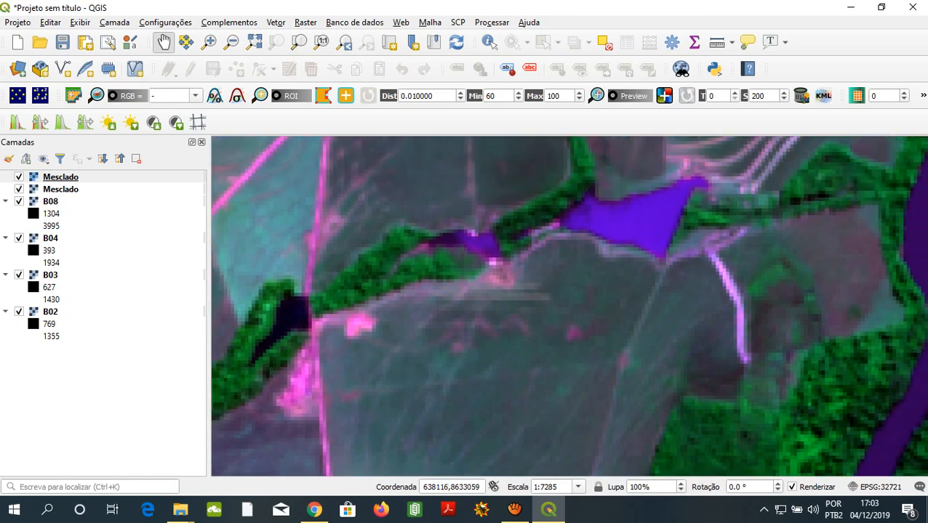
# - Inspect the terraced plot north of the reservoir and point out the bright pink exposed patches near the river
pyautogui.moveTo(538, 306); pyautogui.dragTo(546, 457)
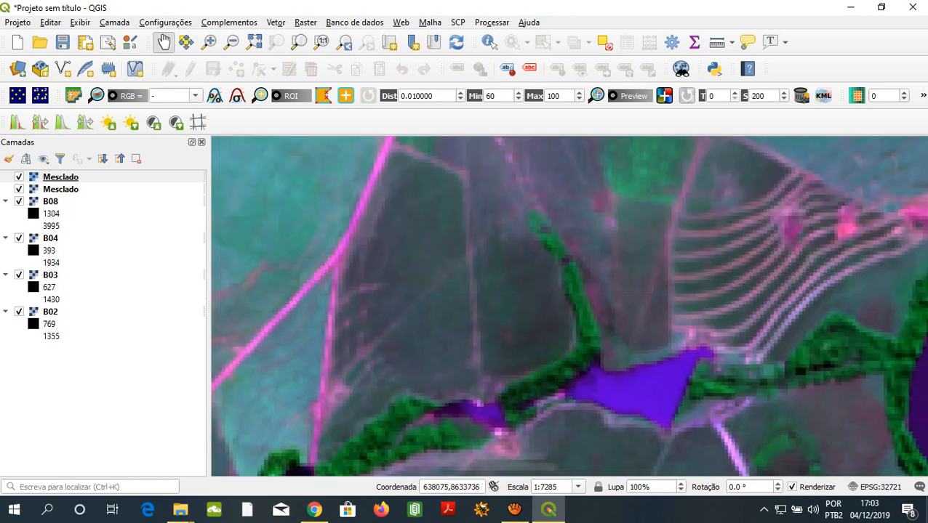
pyautogui.moveTo(692, 246); pyautogui.dragTo(400, 309)
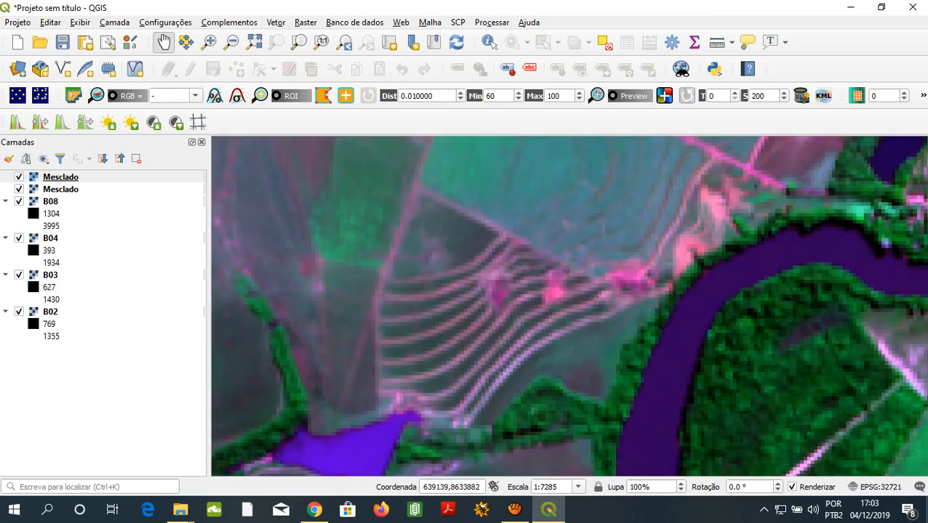
pyautogui.click(629, 288)
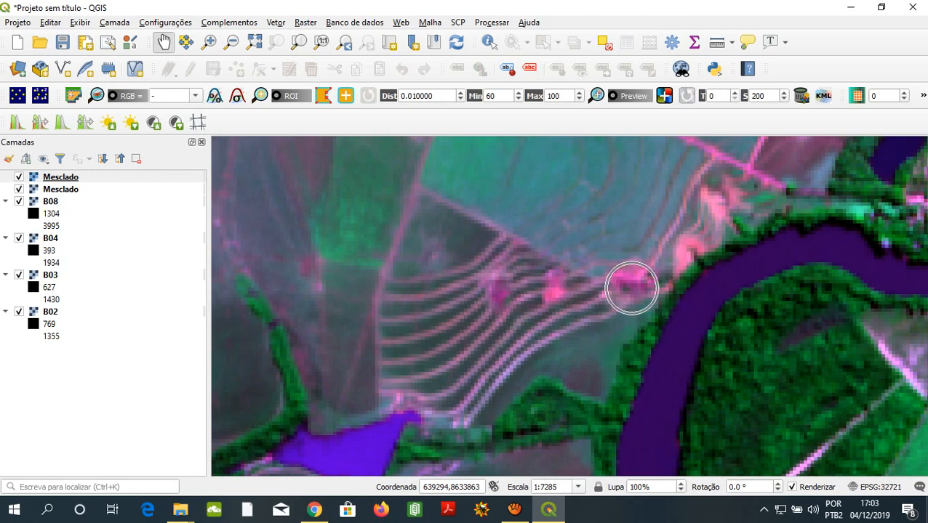
pyautogui.click(687, 254)
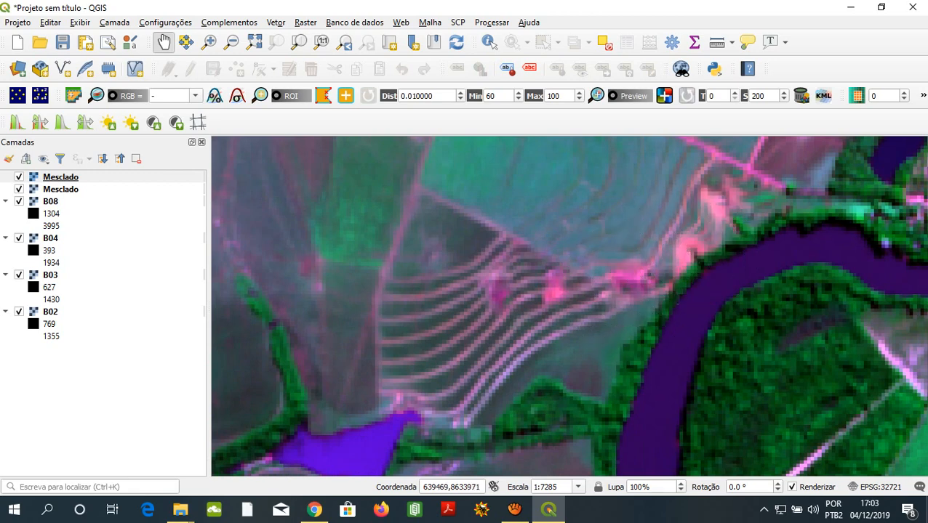
# - Point out the bright pink exposed patches between the terraced plot and the river, and the bare ground south of the terraces
pyautogui.click(734, 195)
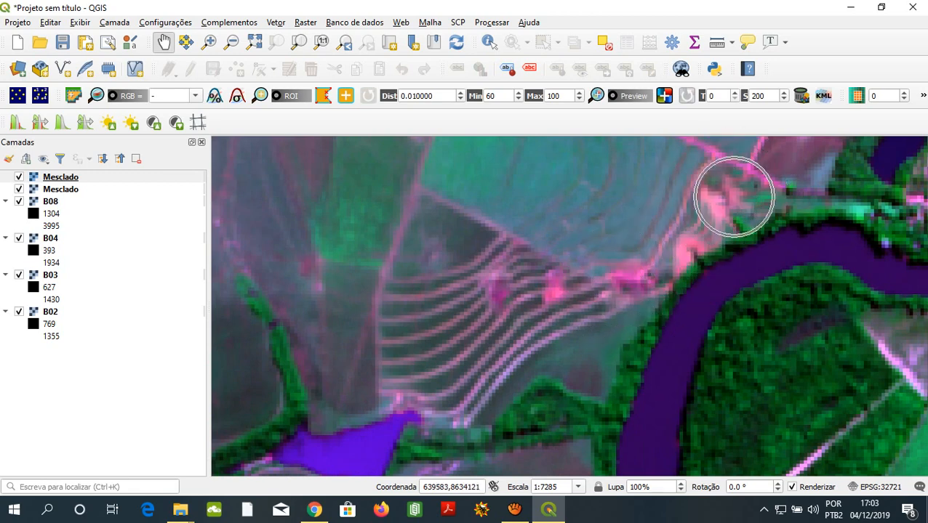
pyautogui.click(714, 213)
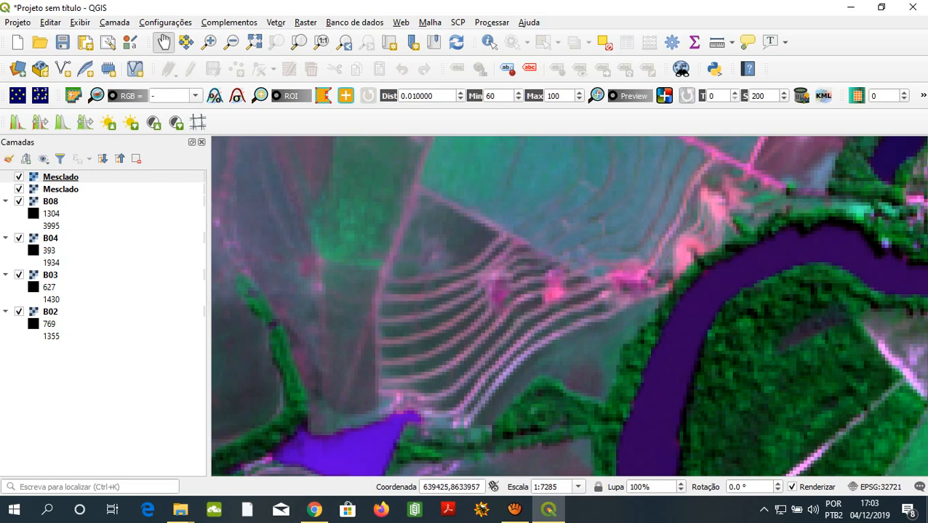
pyautogui.click(677, 254)
pyautogui.click(591, 384)
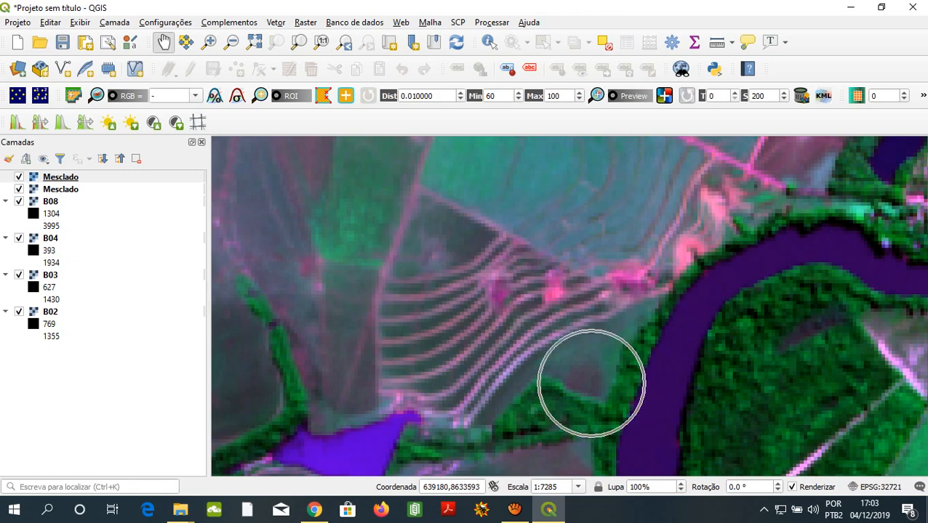
# - Inspect the turquoise contour-lined fields and the farmstead along the pink road northwest of the terraced plot, returning to the terraces
pyautogui.moveTo(595, 242); pyautogui.dragTo(595, 368)
pyautogui.moveTo(673, 198); pyautogui.dragTo(582, 307)
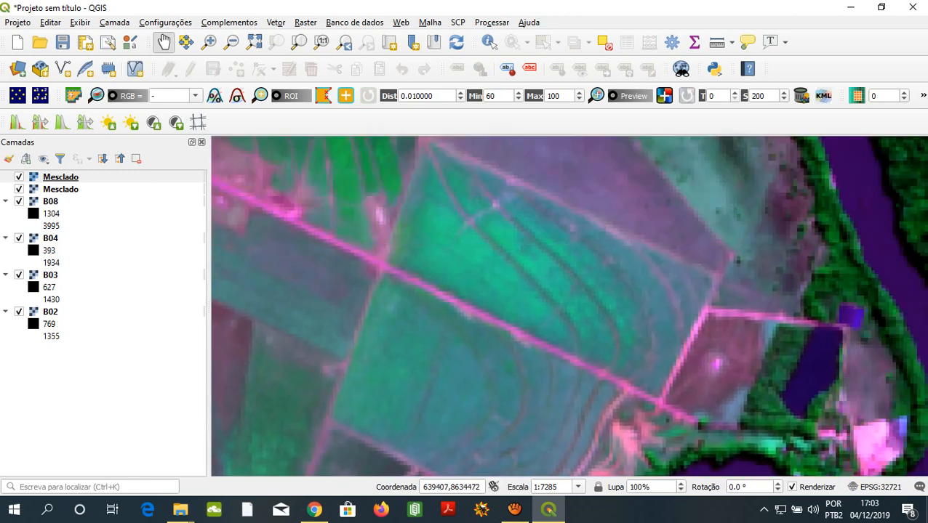
pyautogui.moveTo(556, 273); pyautogui.dragTo(757, 290)
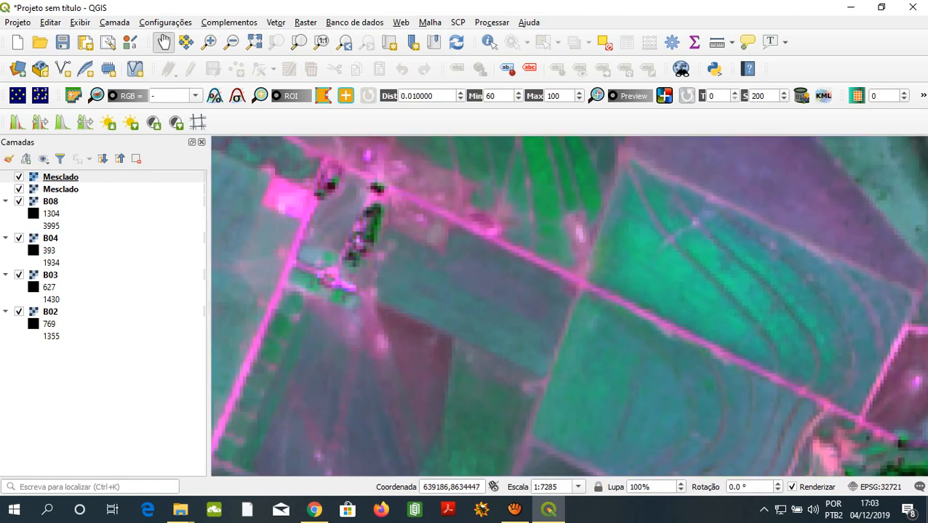
pyautogui.moveTo(559, 267); pyautogui.dragTo(735, 311)
pyautogui.moveTo(586, 254); pyautogui.dragTo(657, 322)
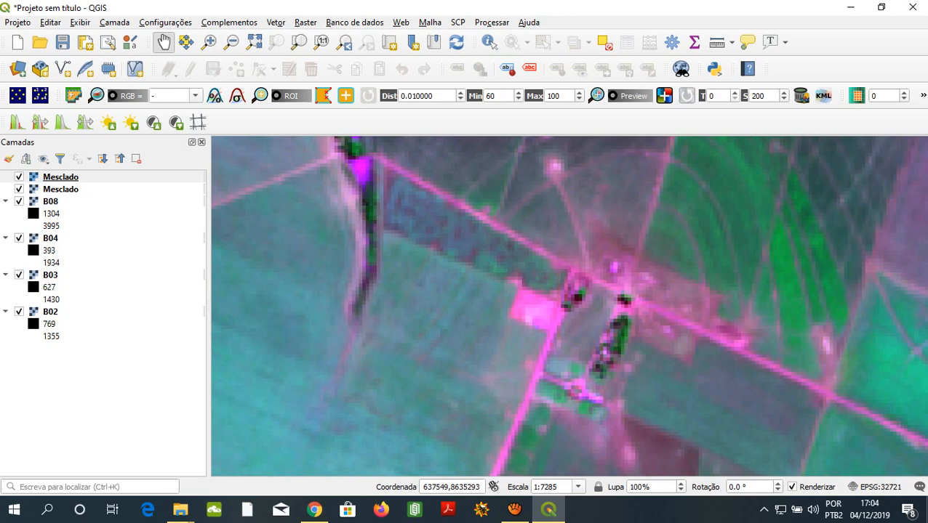
pyautogui.moveTo(306, 309); pyautogui.dragTo(641, 151)
pyautogui.moveTo(751, 153); pyautogui.dragTo(547, 170)
pyautogui.moveTo(689, 207); pyautogui.dragTo(494, 179)
pyautogui.moveTo(755, 439); pyautogui.dragTo(655, 365)
pyautogui.moveTo(691, 320); pyautogui.dragTo(555, 274)
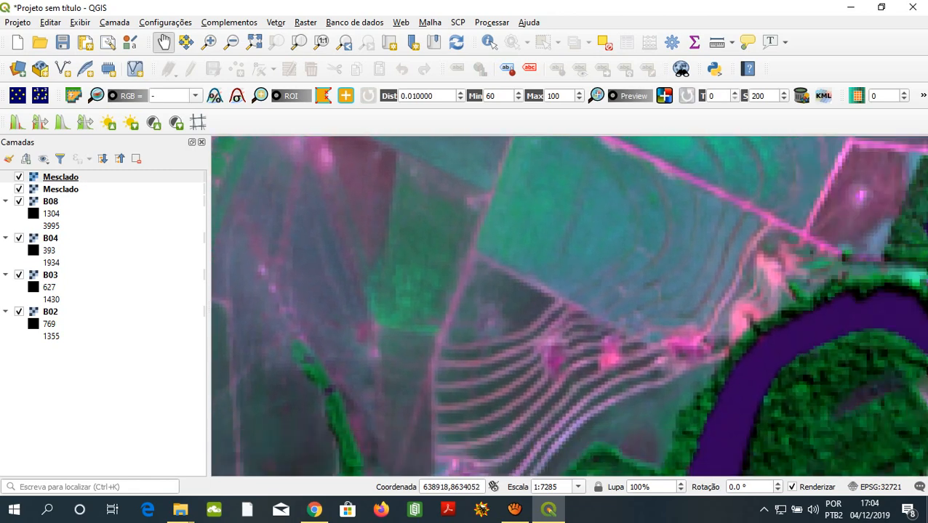
# - Follow the wooded stream strip from the purple reservoir westward past its dark ponds, comparing the plots and roads on both sides
pyautogui.moveTo(410, 278); pyautogui.dragTo(578, 295)
pyautogui.moveTo(782, 280); pyautogui.dragTo(799, 361)
pyautogui.moveTo(655, 357); pyautogui.dragTo(836, 293)
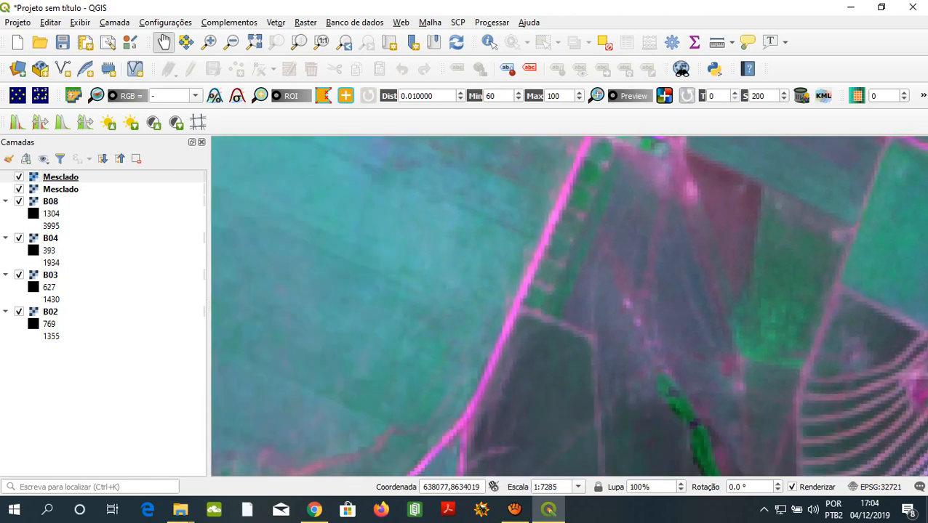
pyautogui.moveTo(676, 385); pyautogui.dragTo(543, 250)
pyautogui.moveTo(626, 364); pyautogui.dragTo(582, 280)
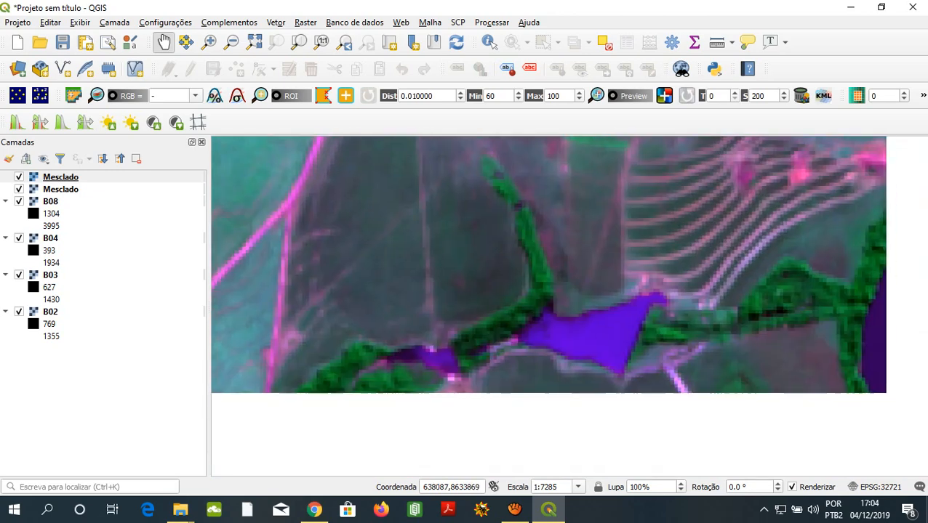
pyautogui.moveTo(581, 349); pyautogui.dragTo(586, 273)
pyautogui.moveTo(524, 306); pyautogui.dragTo(631, 292)
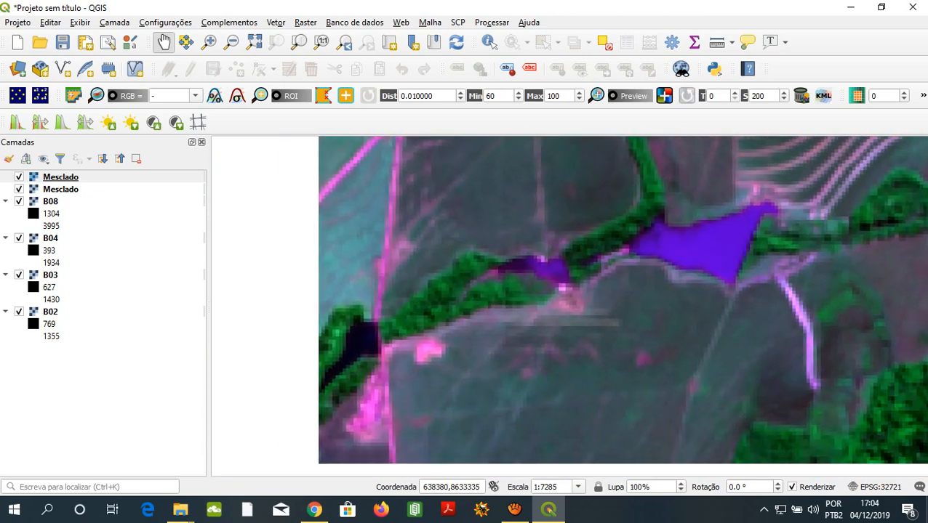
pyautogui.moveTo(509, 349); pyautogui.dragTo(658, 287)
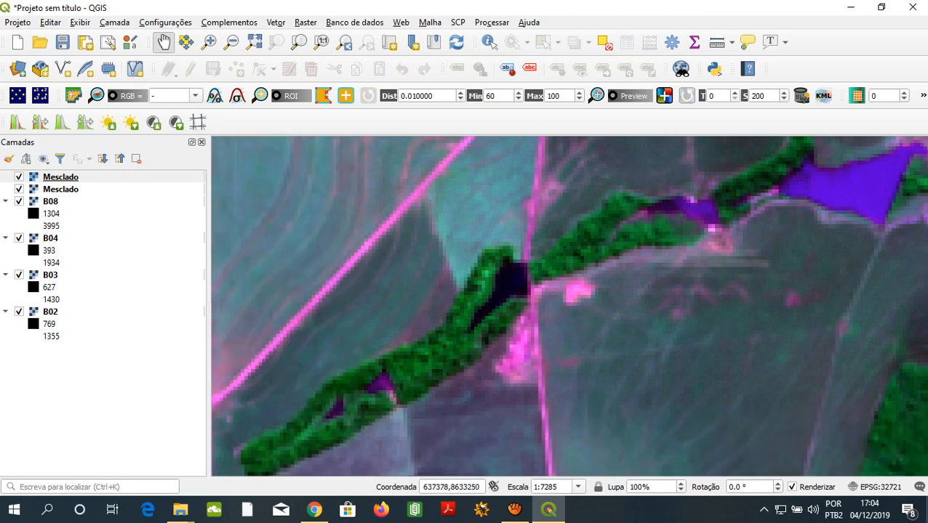
pyautogui.moveTo(451, 280); pyautogui.dragTo(741, 353)
pyautogui.moveTo(462, 347); pyautogui.dragTo(672, 334)
# - Examine the forest blocks, farm plots and river bend together at a scale of 1:29140
pyautogui.scroll(-1, 534, 311)
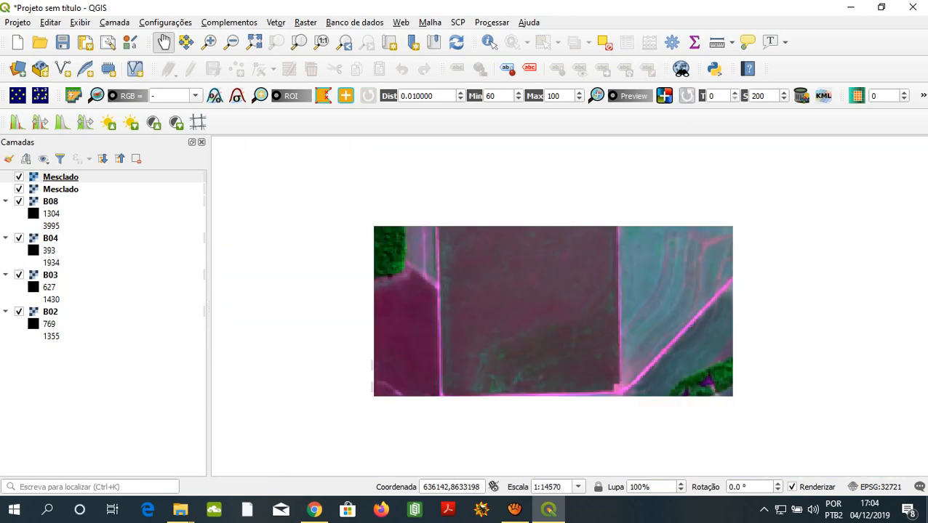
pyautogui.scroll(-1, 567, 311)
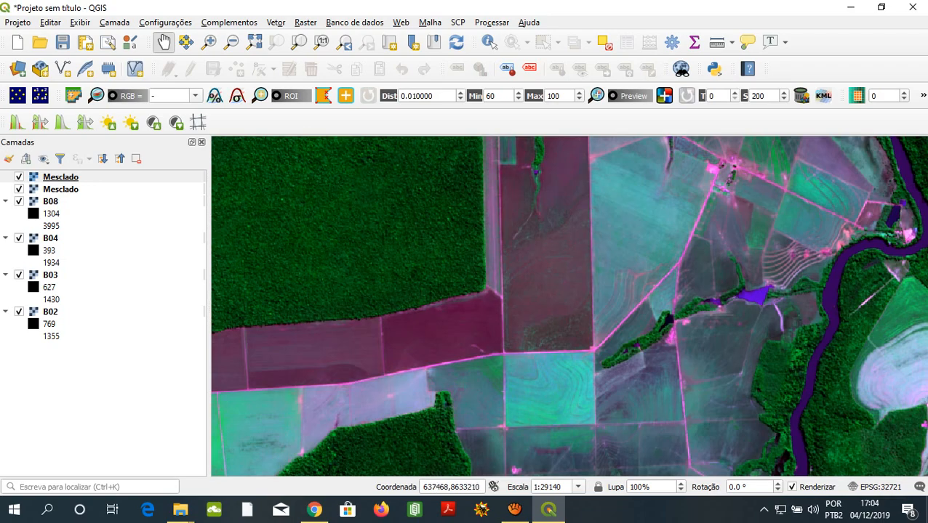
pyautogui.moveTo(650, 300); pyautogui.dragTo(417, 253)
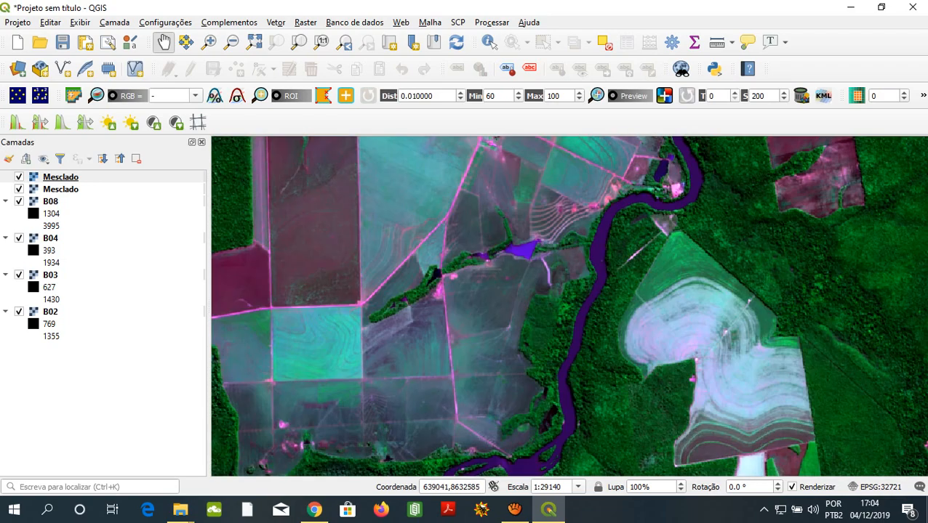
pyautogui.moveTo(448, 305); pyautogui.dragTo(525, 280)
pyautogui.moveTo(418, 361); pyautogui.dragTo(501, 306)
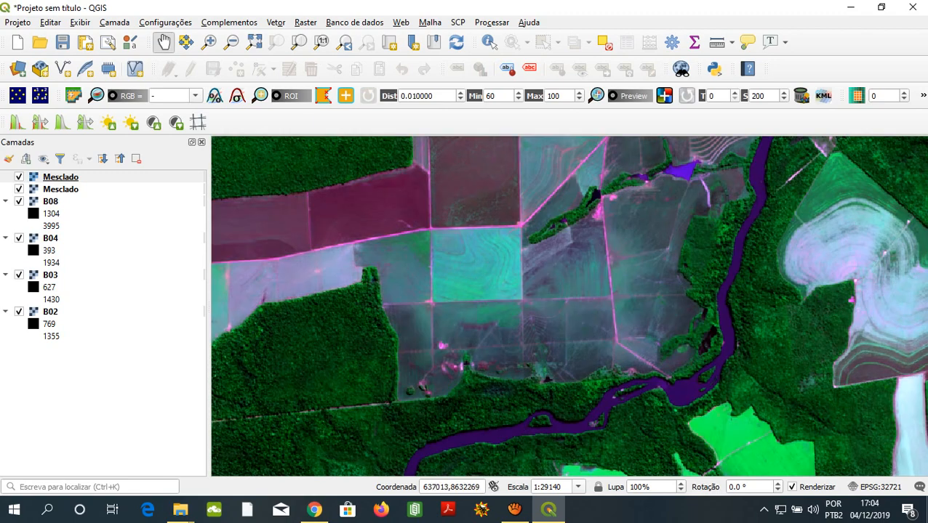
pyautogui.moveTo(636, 313); pyautogui.dragTo(671, 331)
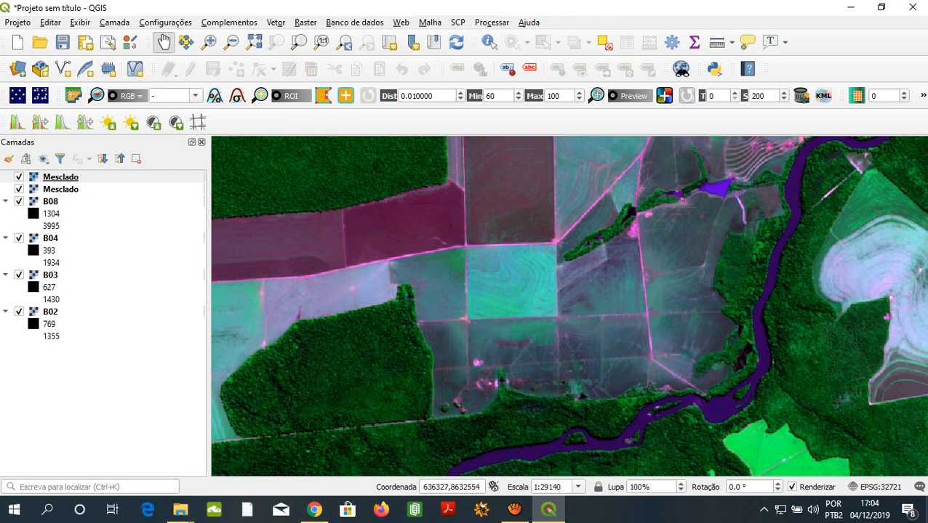
# - Point out the two Mesclado composite layers in turn for comparison
pyautogui.click(60, 177)
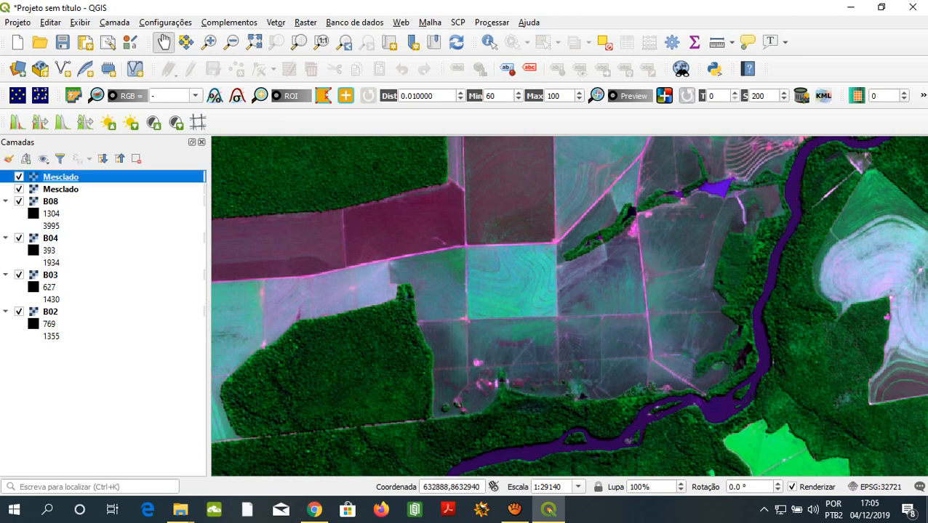
pyautogui.click(60, 189)
pyautogui.click(61, 178)
pyautogui.click(61, 189)
pyautogui.click(60, 177)
pyautogui.click(60, 189)
pyautogui.click(60, 177)
pyautogui.click(60, 189)
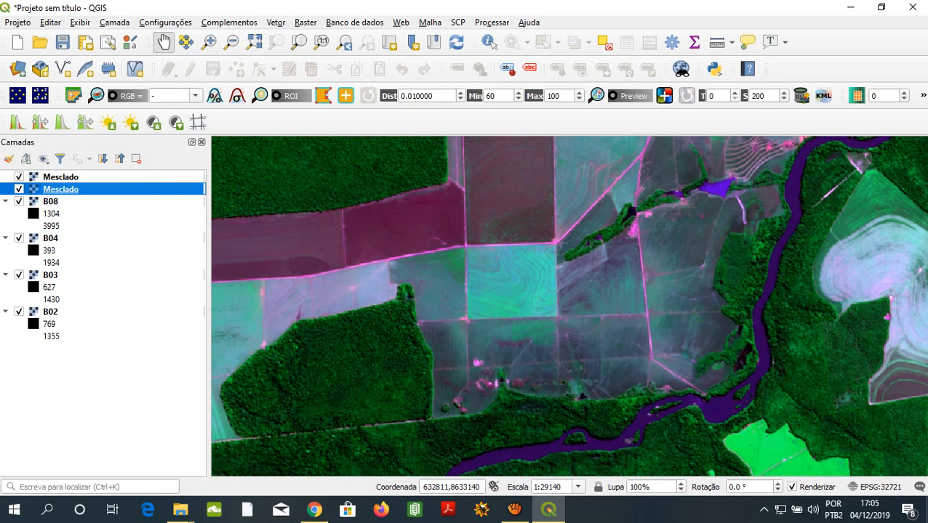
# - Begin a raster calculator expression with the difference of bands 8 and 4 in parentheses, (B08@1 - B04@1)
pyautogui.click(51, 201)
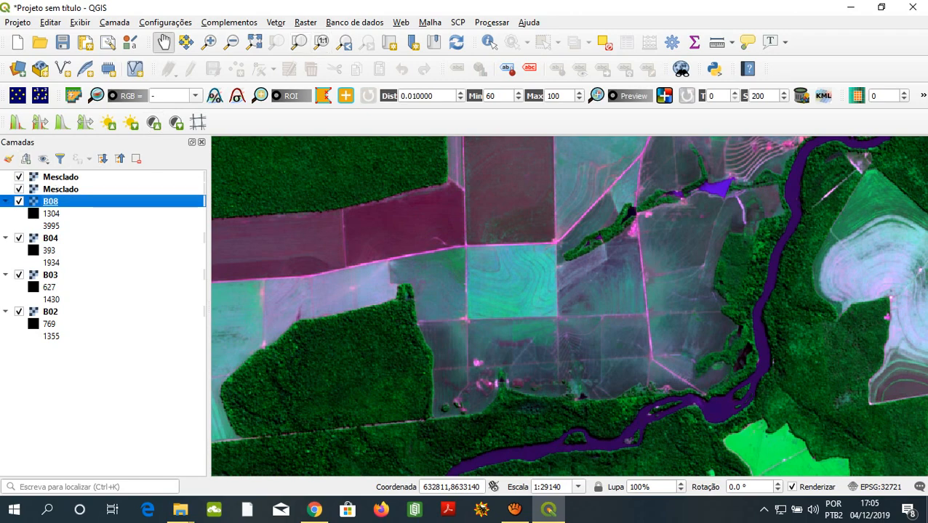
pyautogui.click(305, 23)
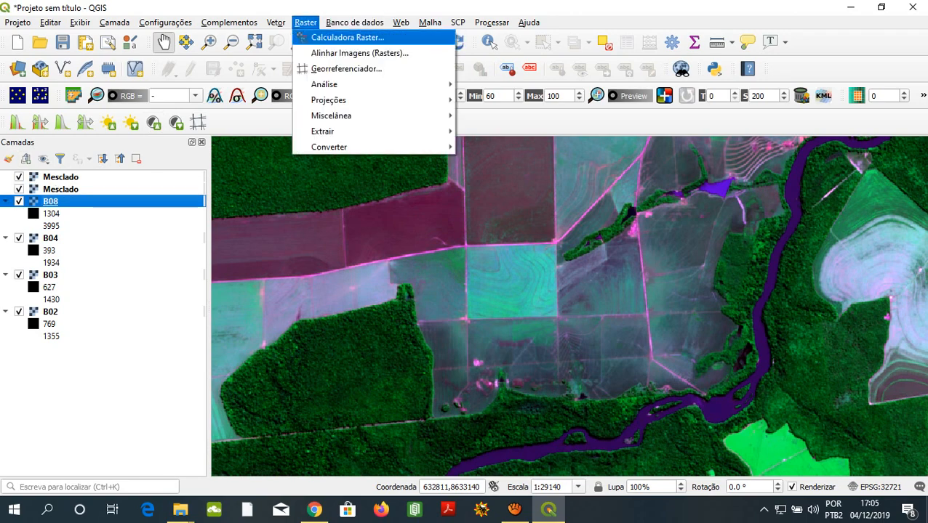
pyautogui.click(345, 37)
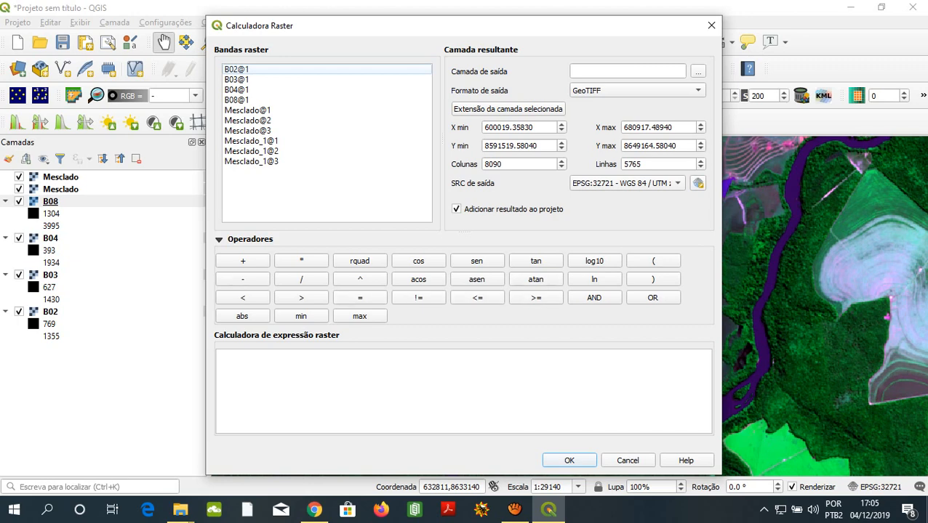
pyautogui.click(653, 261)
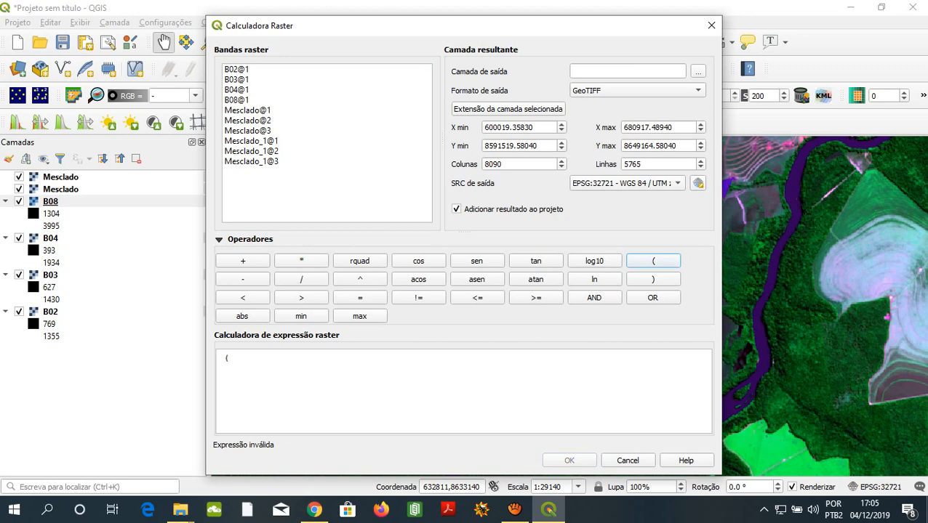
pyautogui.doubleClick(244, 99)
pyautogui.click(243, 279)
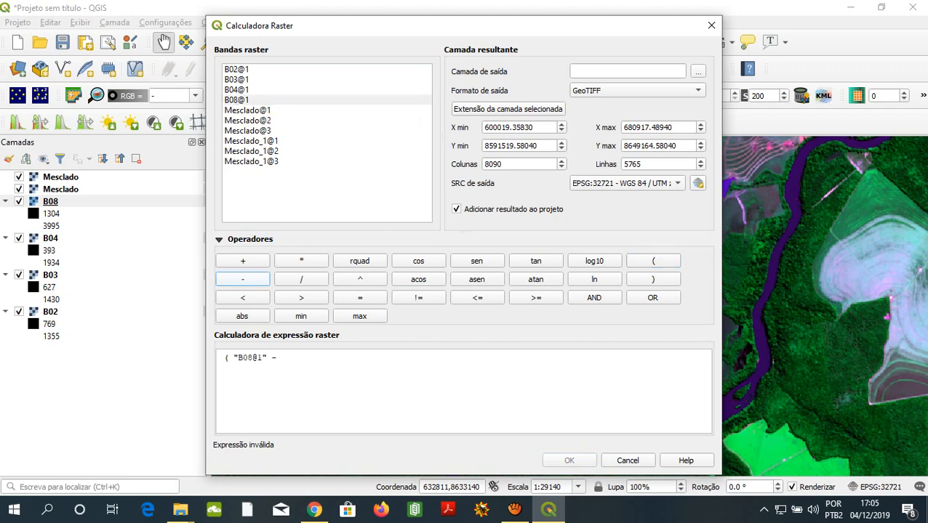
pyautogui.doubleClick(238, 90)
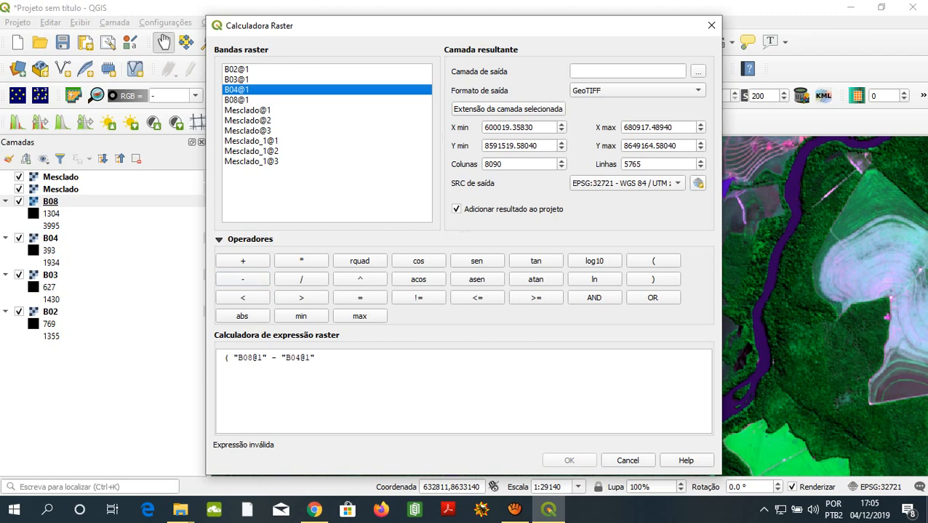
pyautogui.click(653, 279)
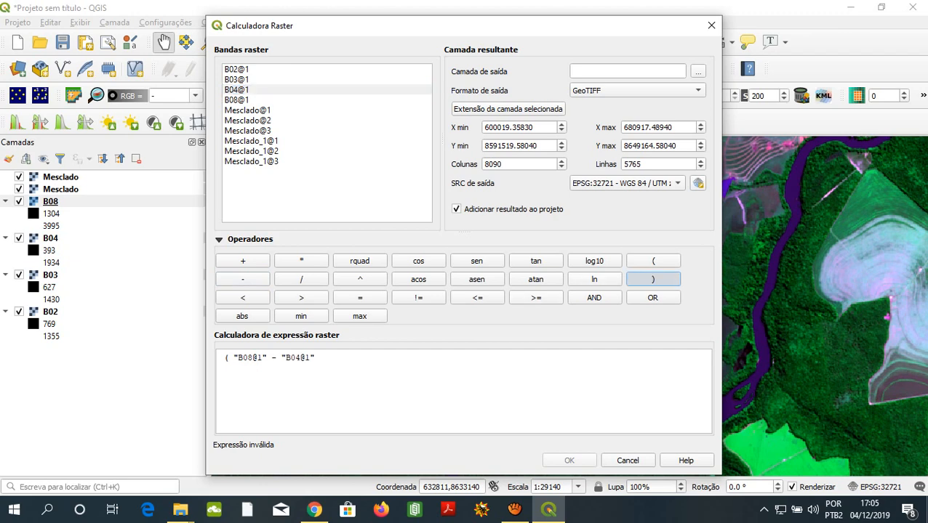
# - Complete the expression by dividing by the sum of the two bands, (B08@1 + B04@1), and check the whole formula
pyautogui.click(301, 279)
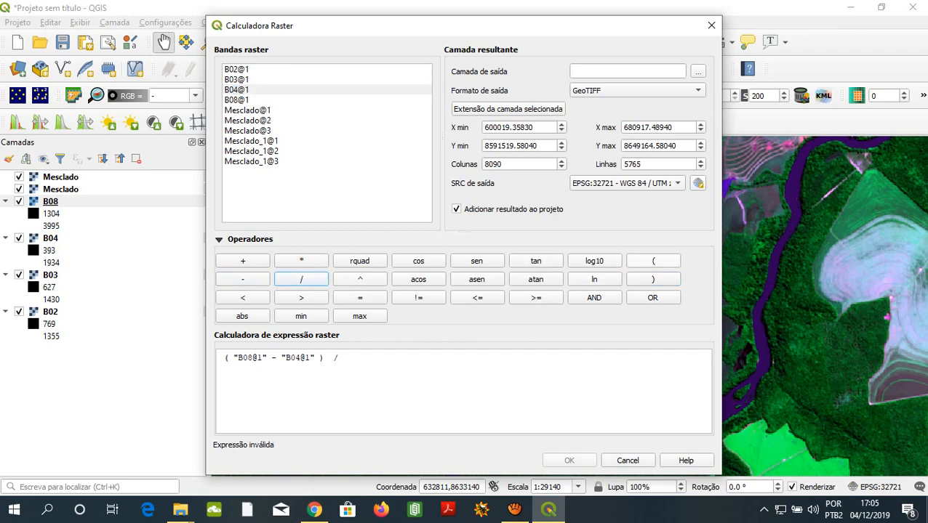
pyautogui.click(653, 261)
pyautogui.doubleClick(236, 99)
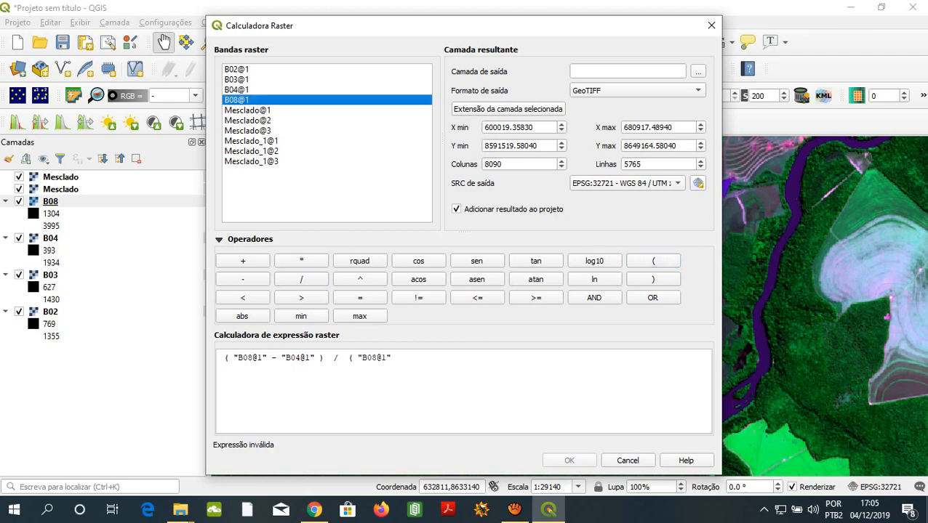
pyautogui.click(243, 261)
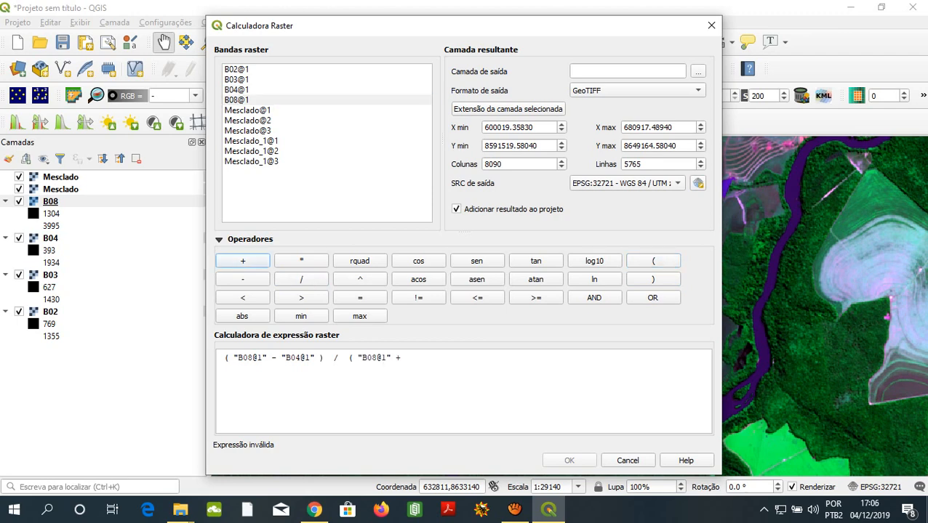
pyautogui.doubleClick(237, 89)
pyautogui.click(653, 279)
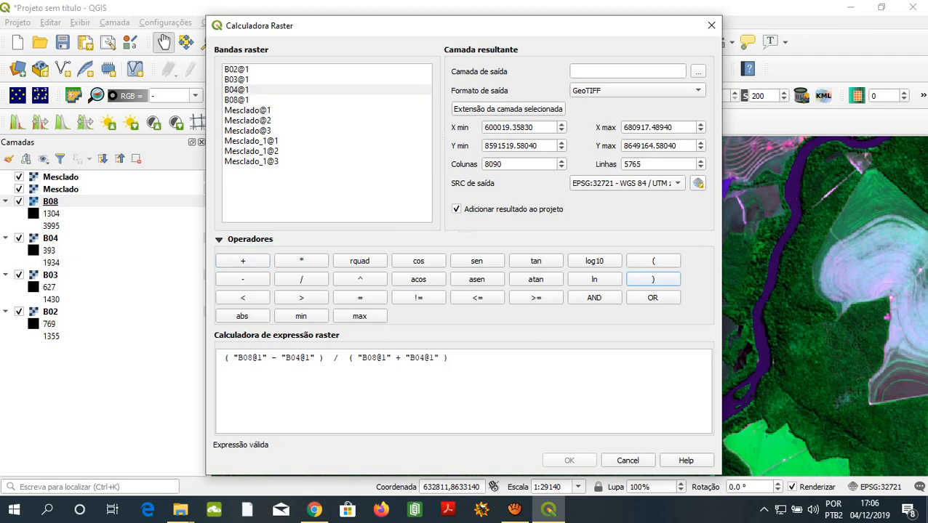
pyautogui.moveTo(454, 359); pyautogui.dragTo(401, 359)
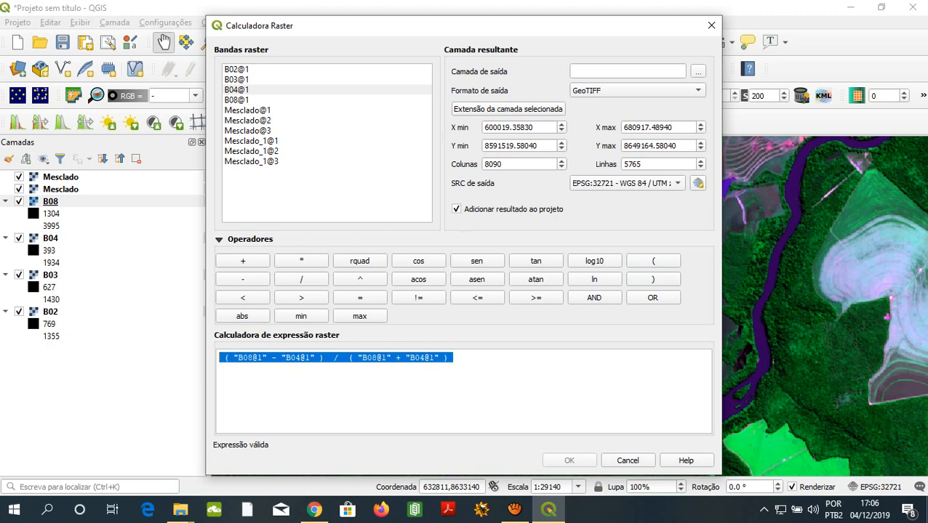
pyautogui.click(454, 359)
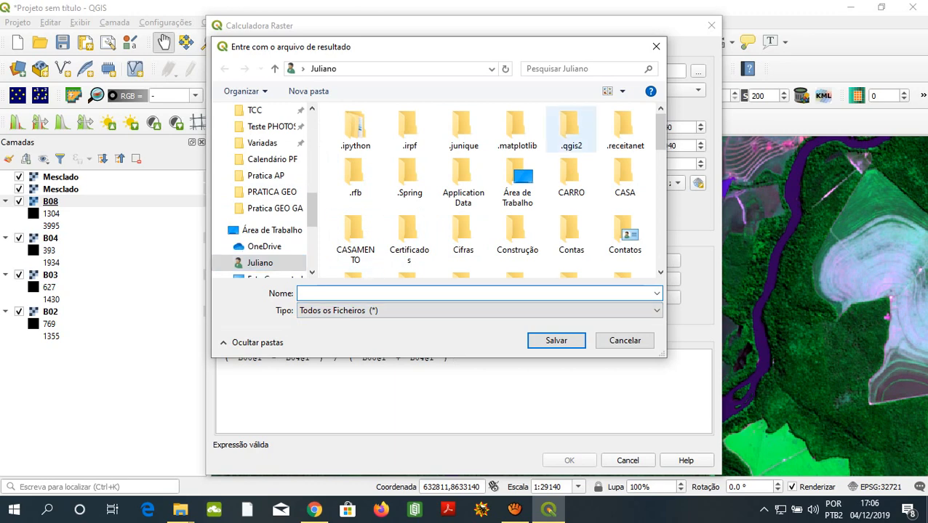
# - Set the calculator's output layer to a file named NDVI in the Pratica GEO GA folder on the desktop
pyautogui.scroll(5, 265, 210)
pyautogui.scroll(3, 262, 132)
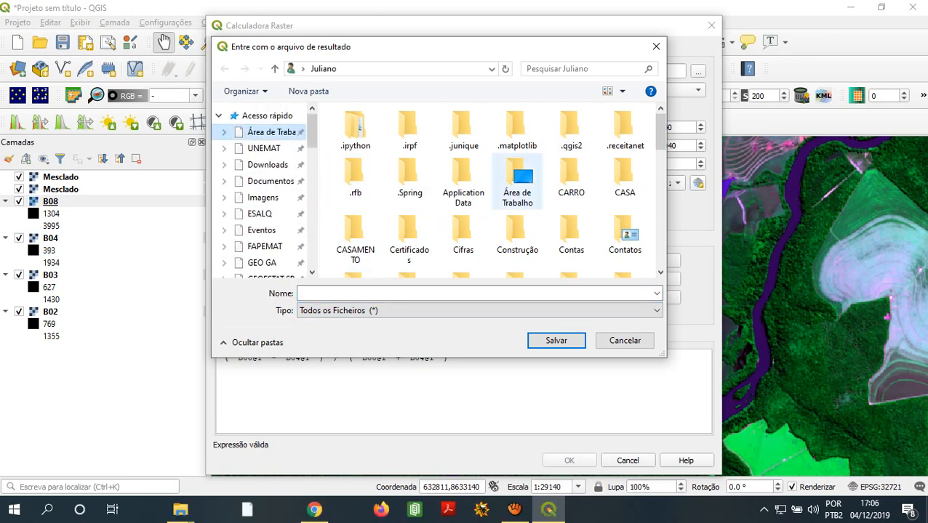
pyautogui.doubleClick(517, 185)
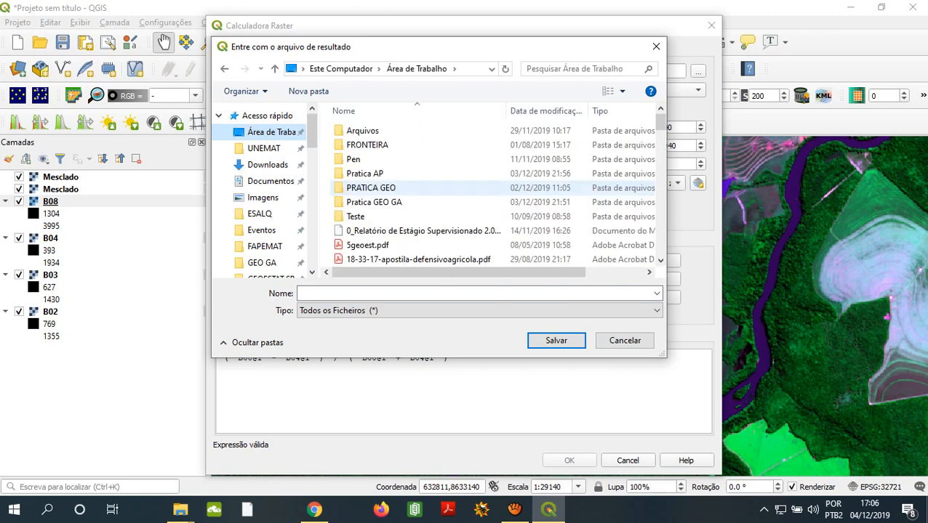
pyautogui.click(465, 188)
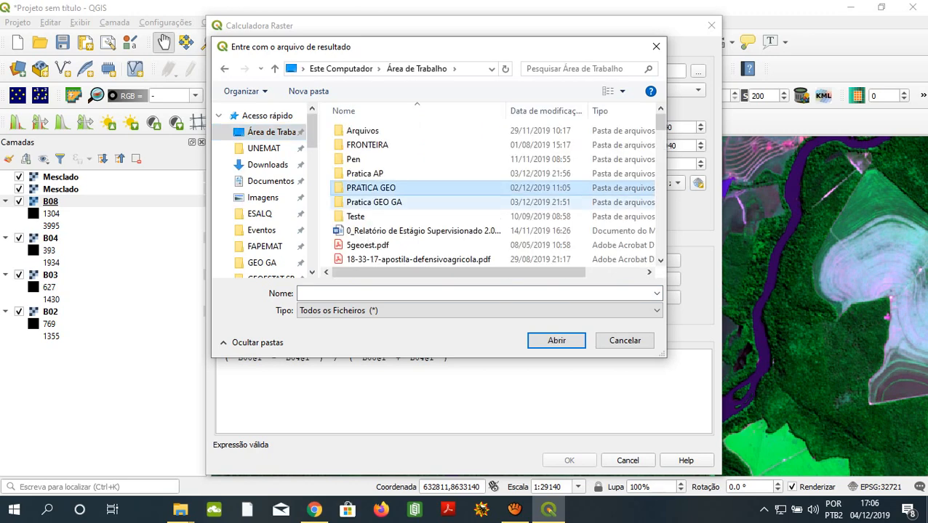
pyautogui.doubleClick(386, 202)
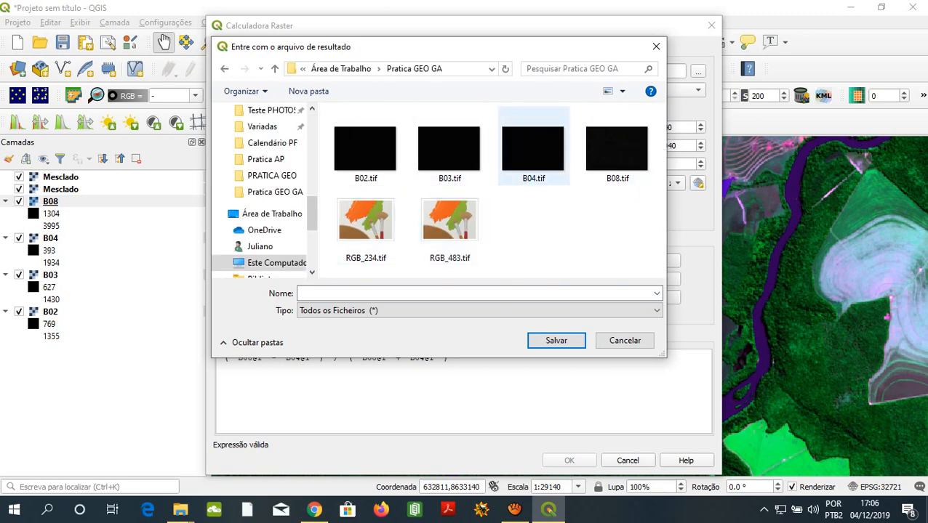
pyautogui.click(427, 294)
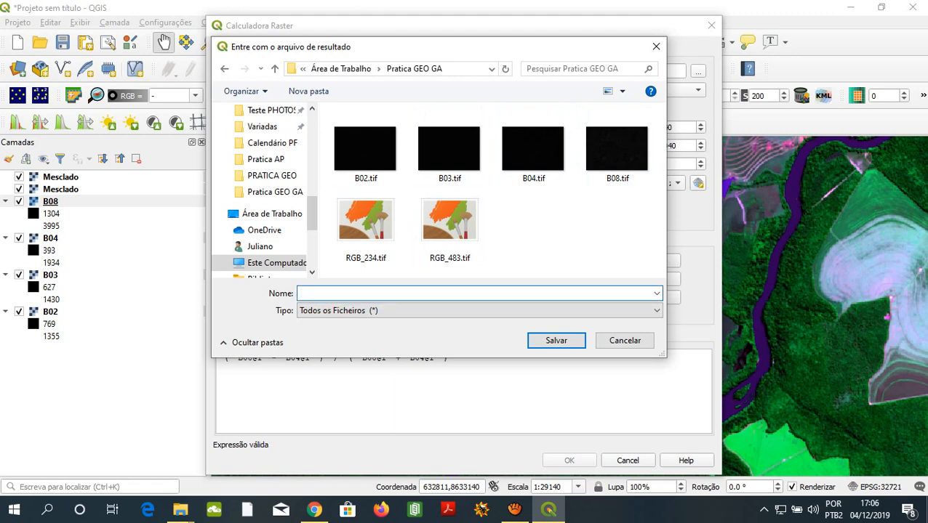
pyautogui.write('NDVI')
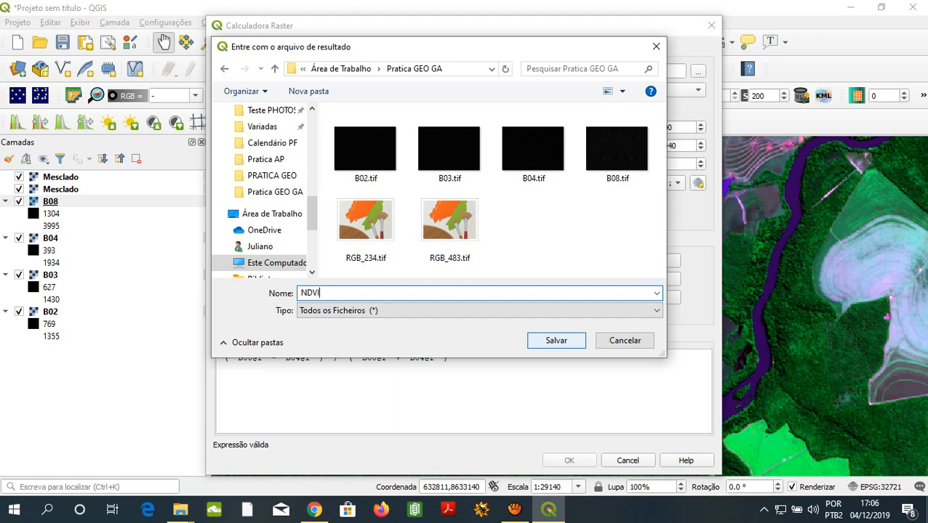
pyautogui.press('Return')
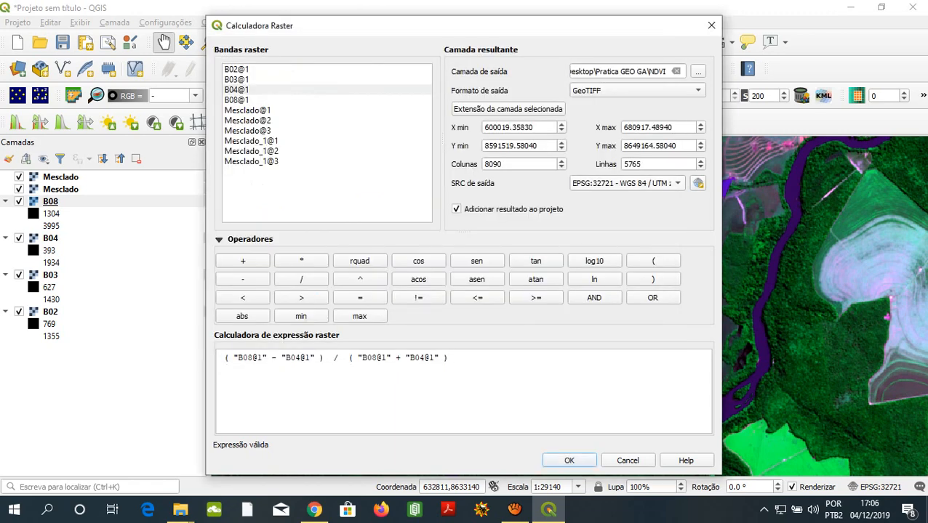
# - Keep EPSG:32721 - WGS 84 / UTM zone 21S as the output reference system and run the raster calculation
pyautogui.click(677, 184)
pyautogui.click(677, 184)
pyautogui.click(676, 183)
pyautogui.click(676, 183)
pyautogui.click(676, 183)
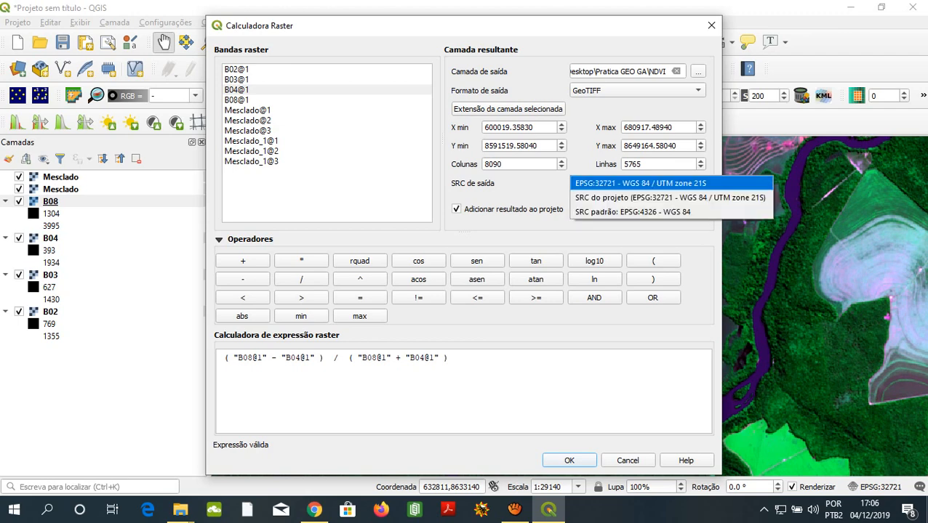
pyautogui.click(671, 183)
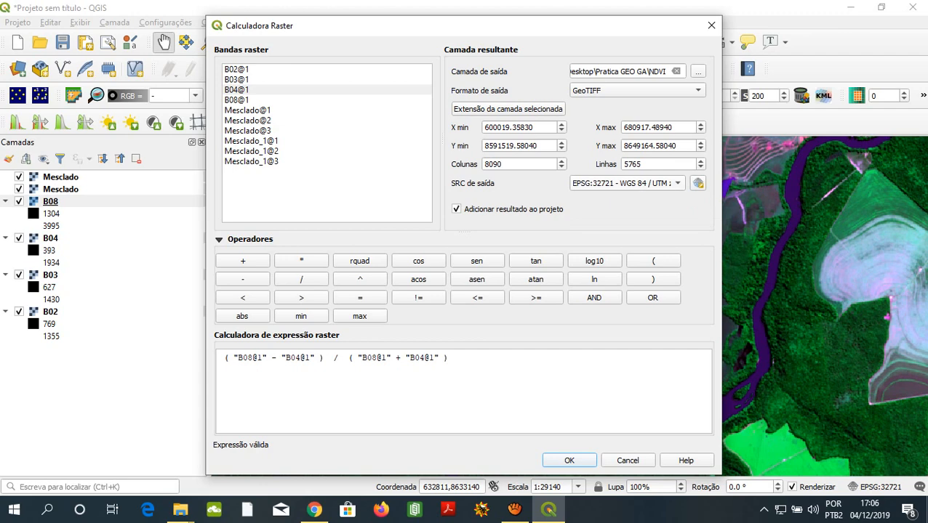
pyautogui.click(676, 183)
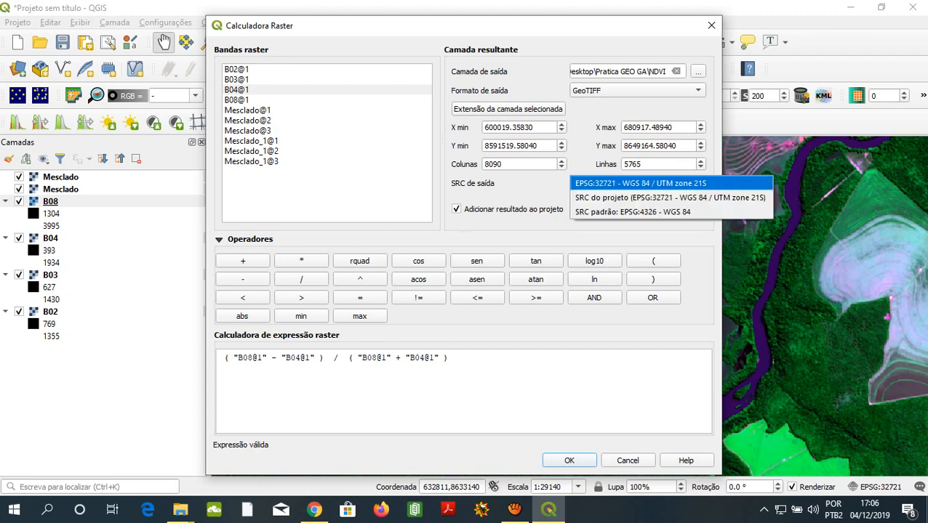
pyautogui.click(675, 183)
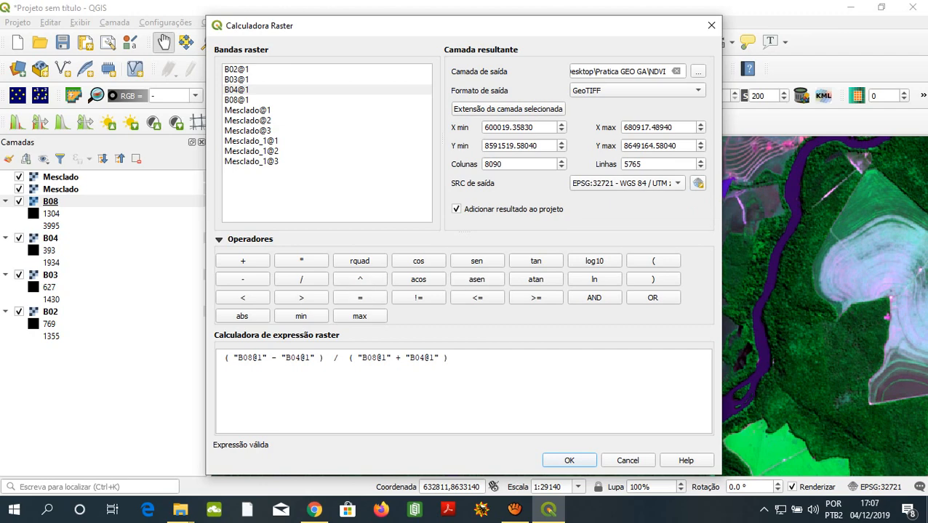
pyautogui.click(569, 461)
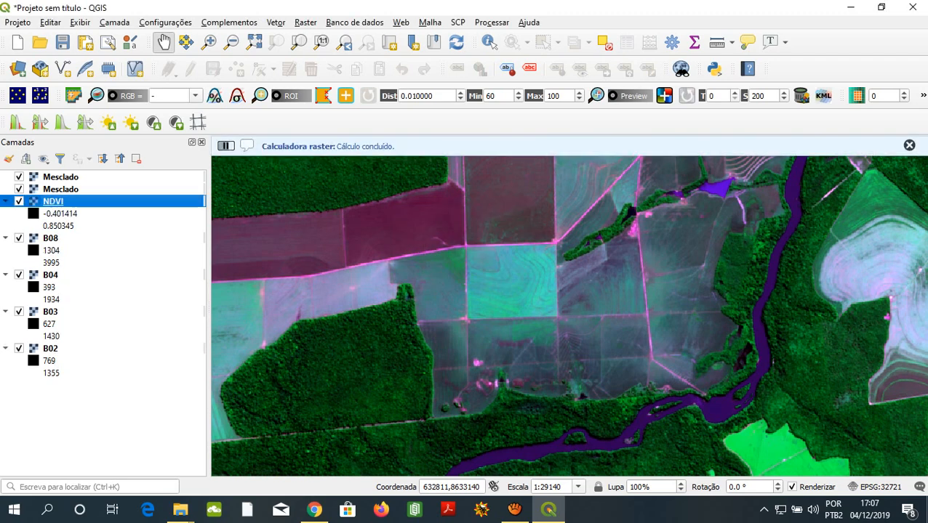
# - Hide and reshow the two Mesclado composites to compare them with the NDVI raster, and move the NDVI layer above them
pyautogui.click(60, 213)
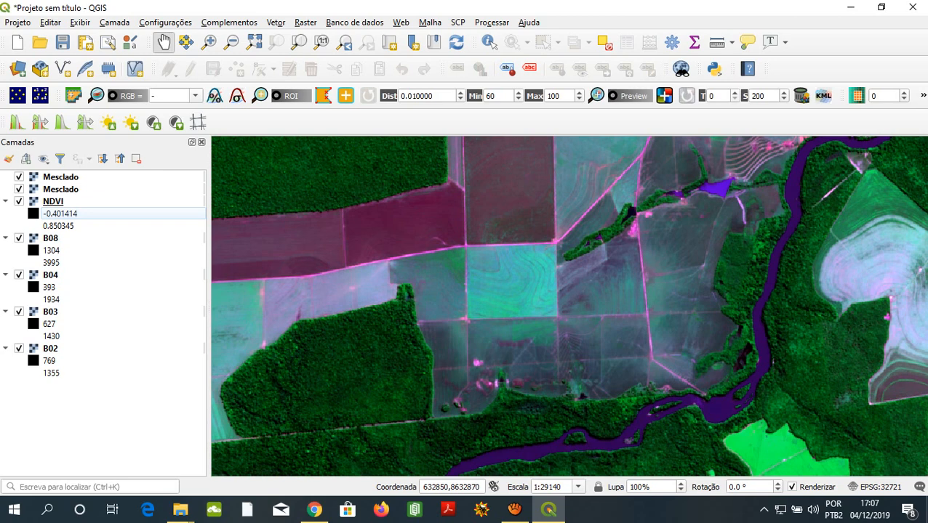
pyautogui.click(53, 201)
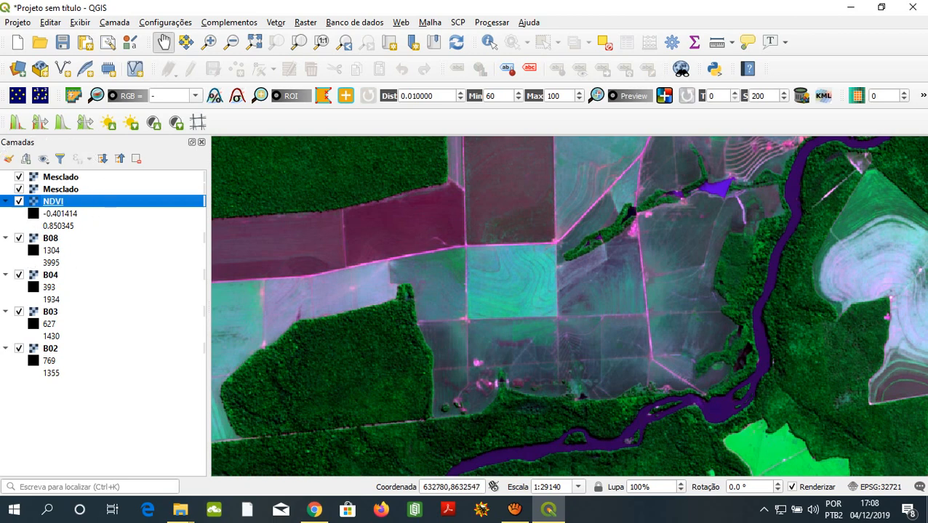
pyautogui.click(19, 177)
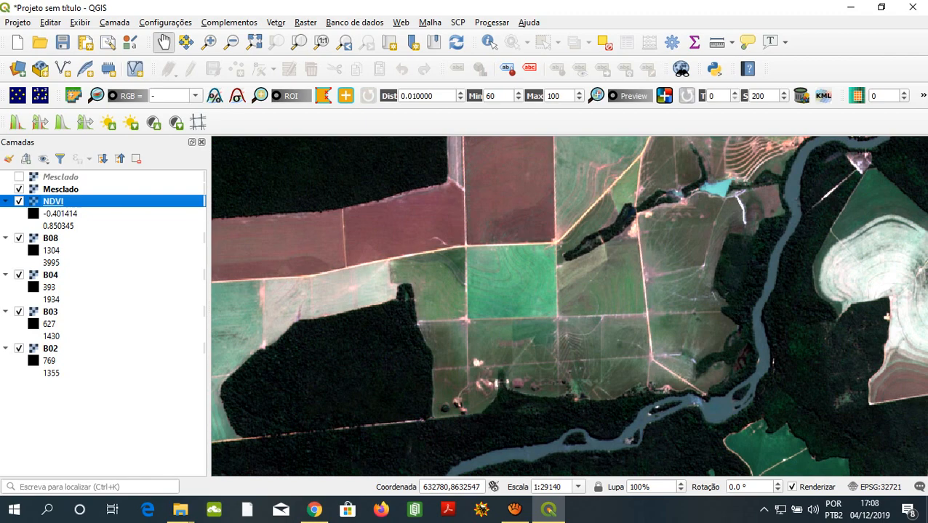
pyautogui.click(19, 189)
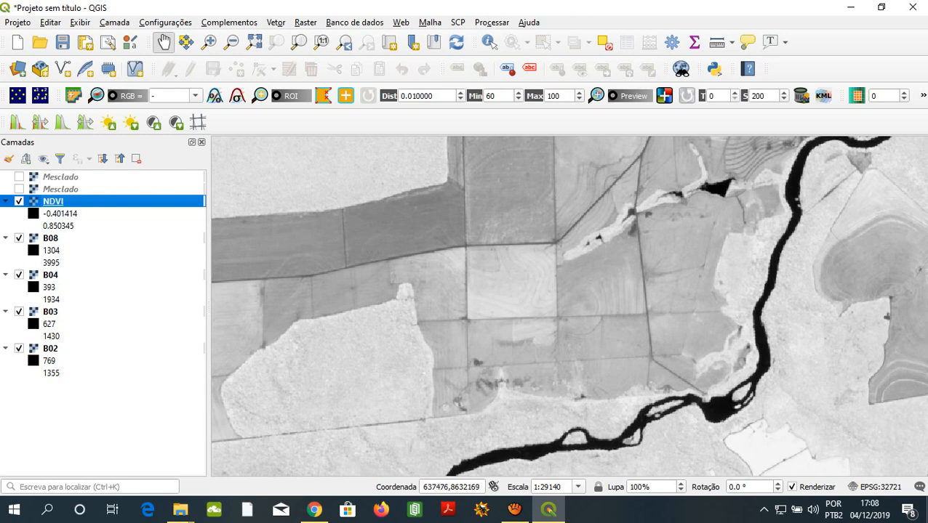
pyautogui.click(19, 177)
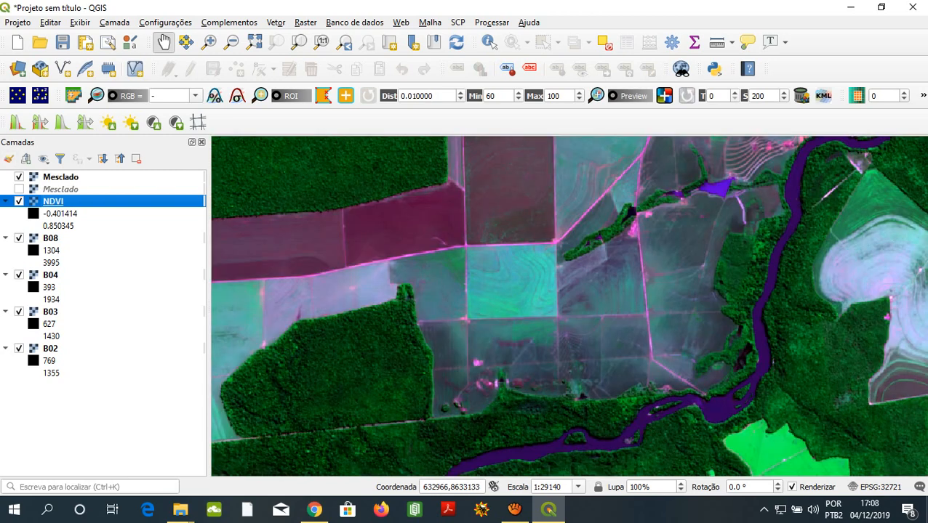
pyautogui.click(18, 189)
pyautogui.moveTo(53, 201); pyautogui.dragTo(53, 171)
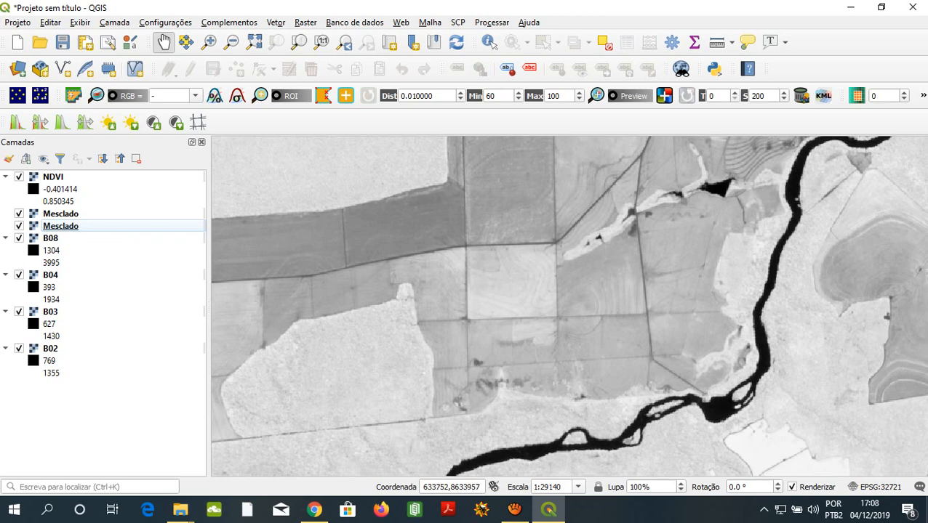
pyautogui.click(60, 189)
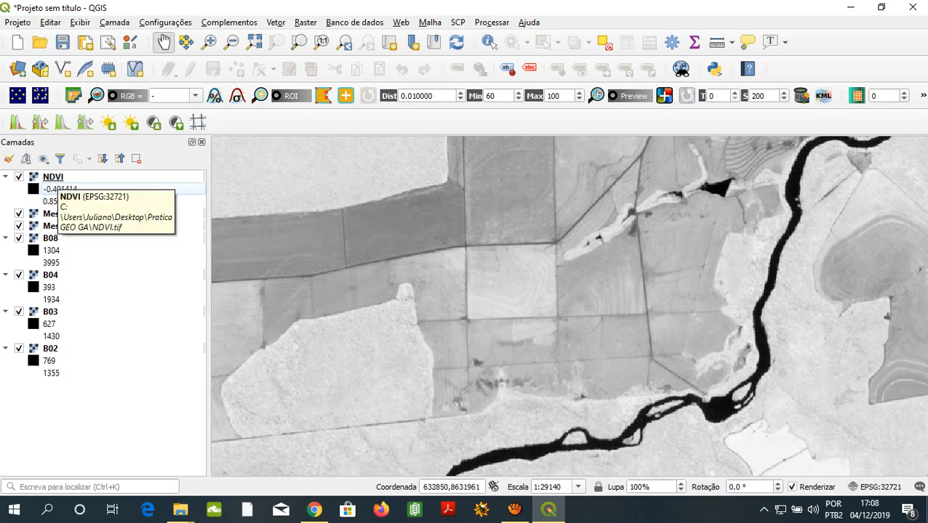
# - Set the NDVI layer's render type to single-band pseudocolour (Banda simples falsa-cor) in its symbology properties
pyautogui.rightClick(57, 177)
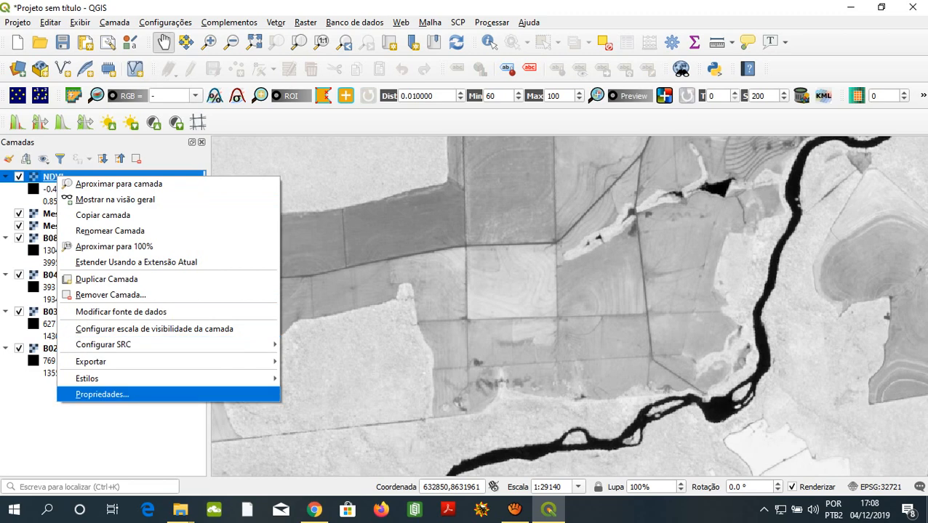
pyautogui.click(102, 394)
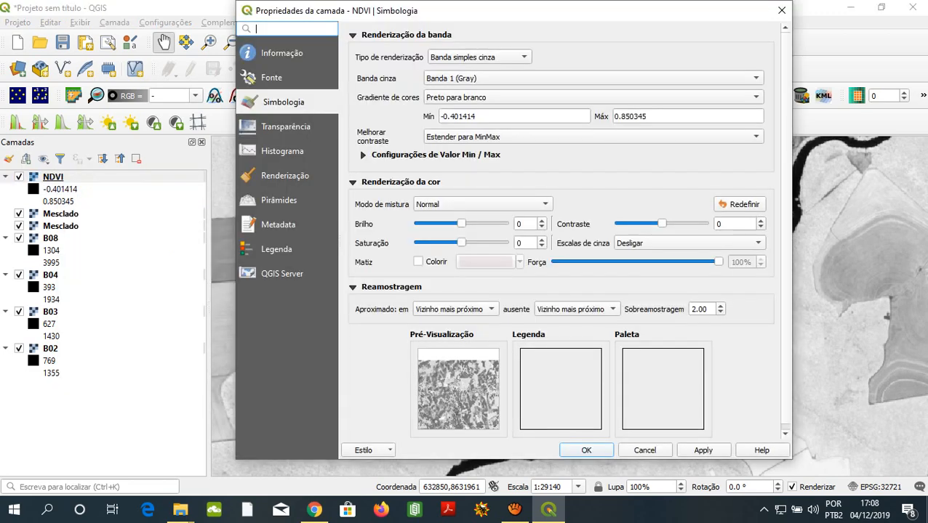
pyautogui.click(480, 57)
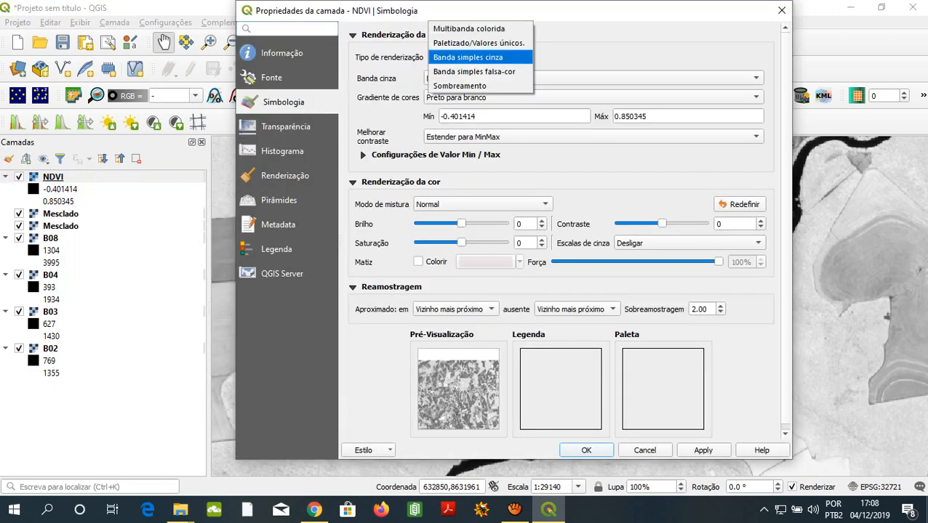
pyautogui.click(477, 71)
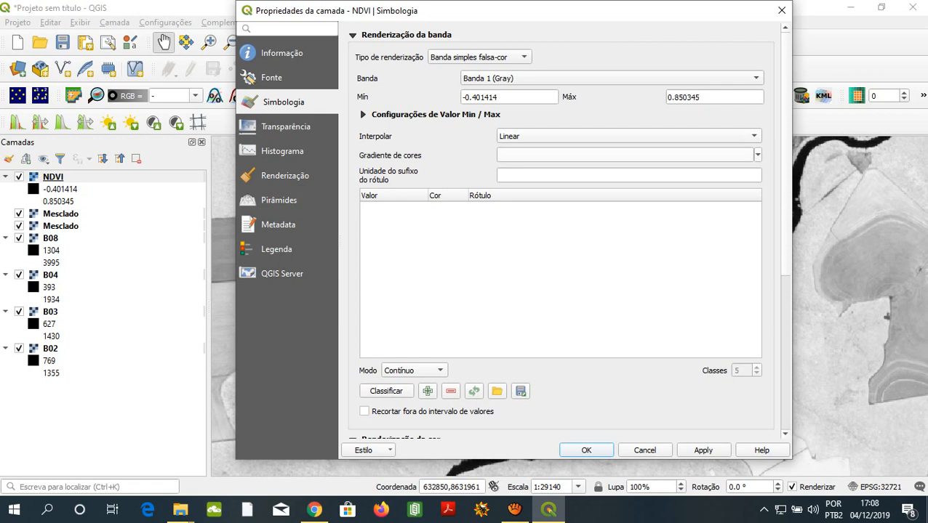
# - Apply the RdYlGn colour gradient to the NDVI layer with linear interpolation and close its properties
pyautogui.click(757, 155)
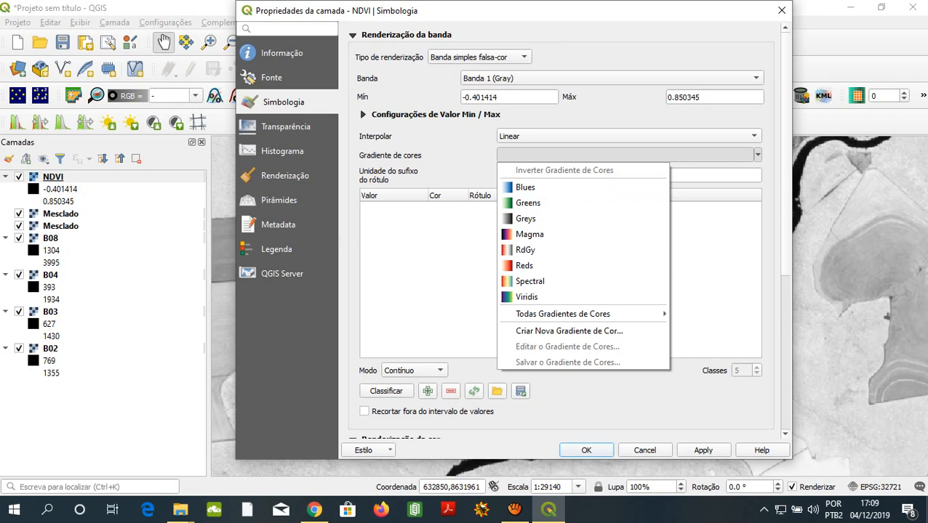
pyautogui.press('Down')
pyautogui.press('Down')
pyautogui.press('Down')
pyautogui.press('Down')
pyautogui.press('Down')
pyautogui.press('Down')
pyautogui.press('Down')
pyautogui.press('Down')
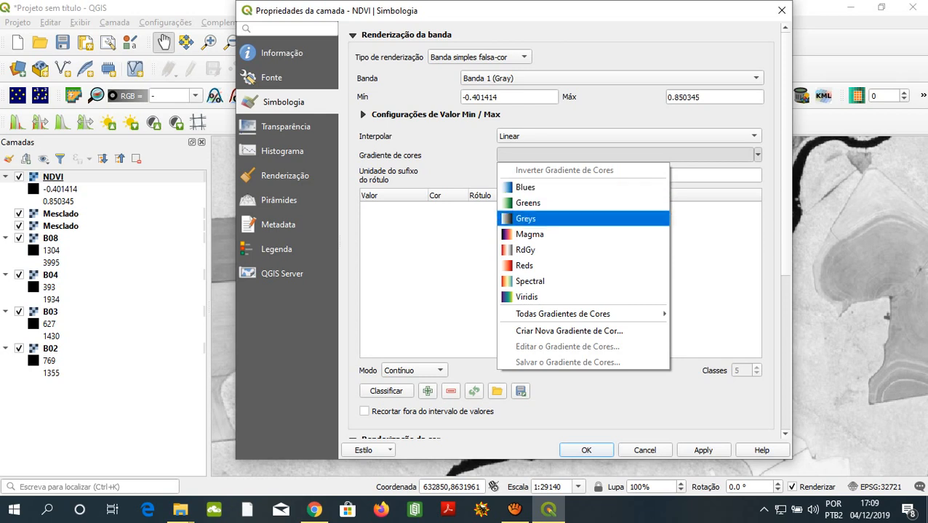
pyautogui.moveTo(582, 315)
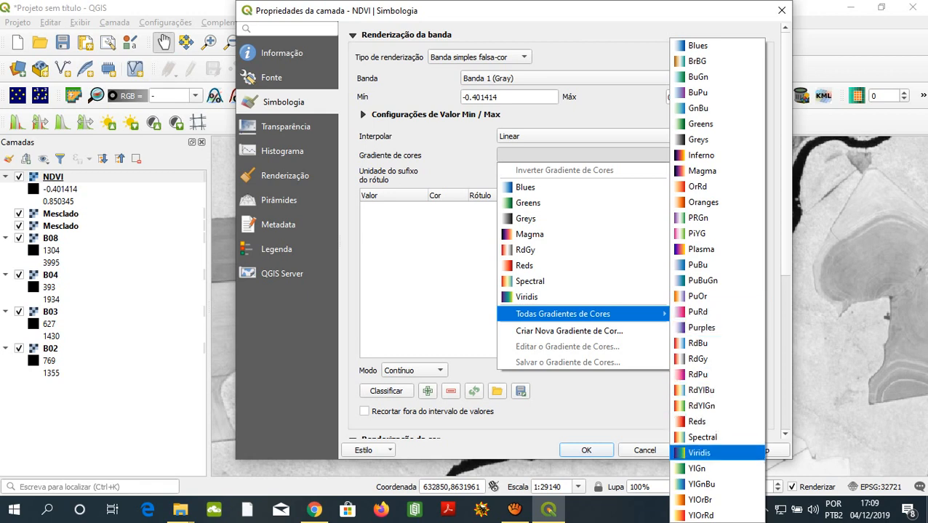
pyautogui.press('Down')
pyautogui.press('Down')
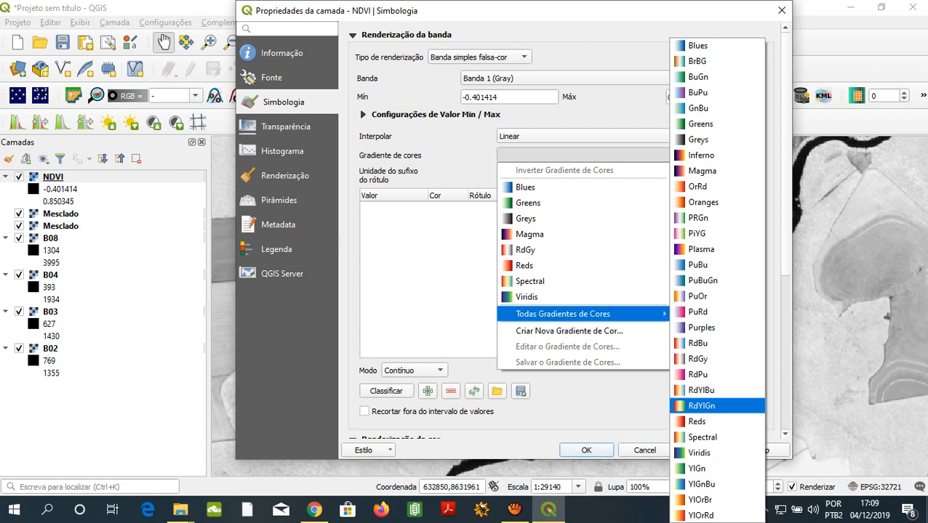
pyautogui.click(701, 406)
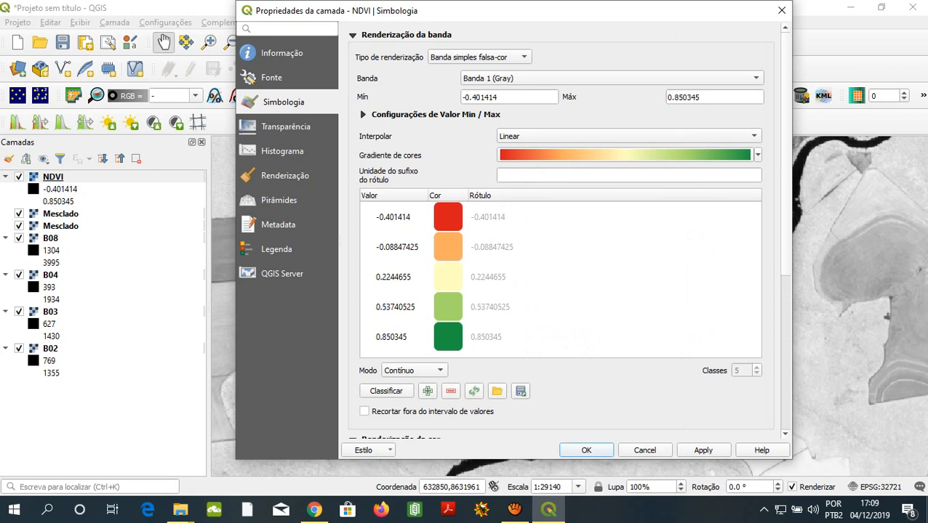
pyautogui.scroll(-1, 560, 233)
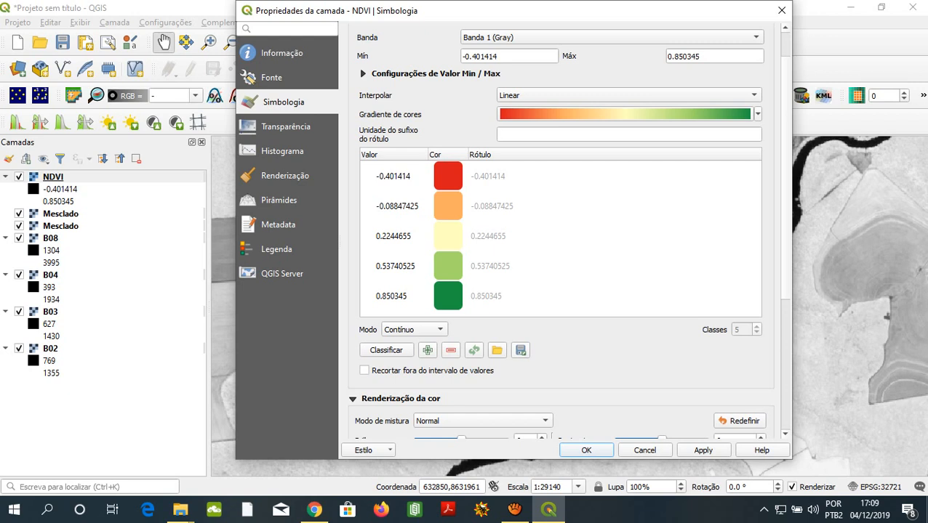
pyautogui.click(703, 450)
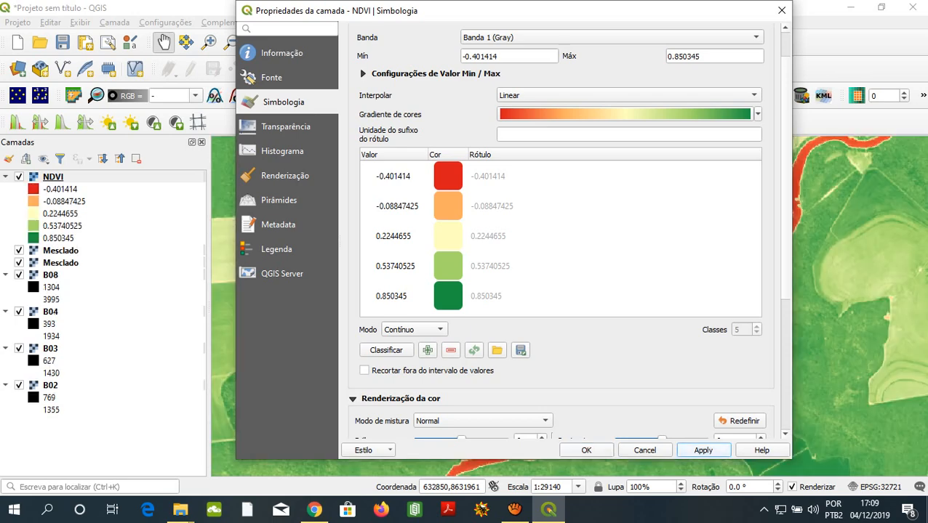
pyautogui.click(586, 450)
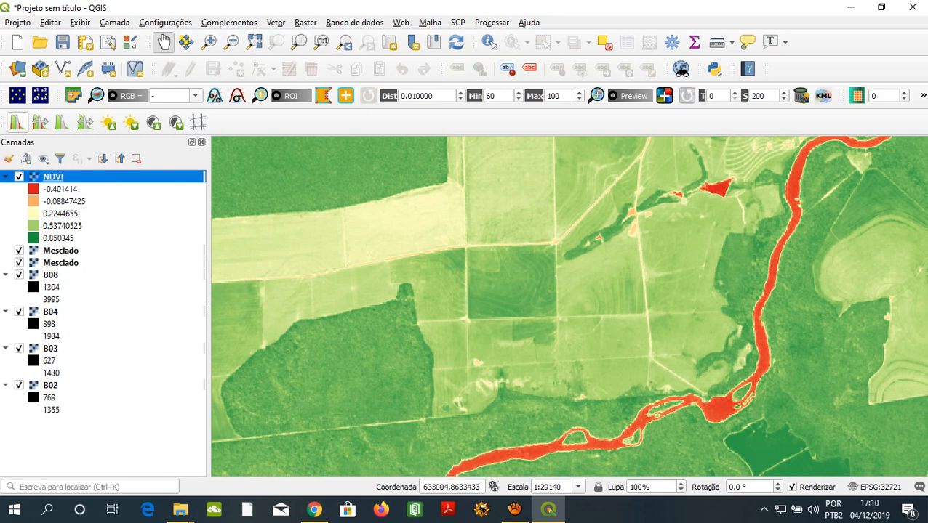
# - Alternate the NDVI layer between full-dataset and local cumulative cut stretches for comparison, ending on the local stretch
pyautogui.click(40, 122)
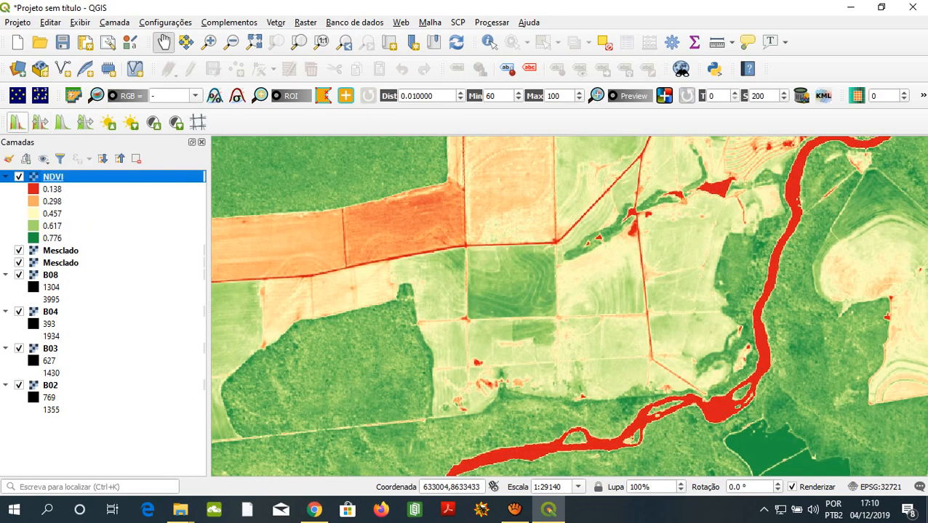
pyautogui.click(17, 122)
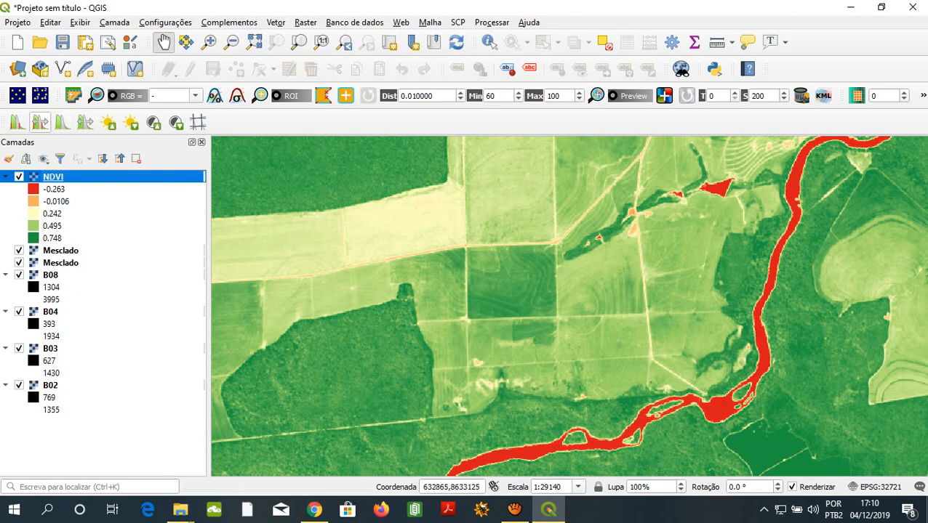
pyautogui.click(40, 122)
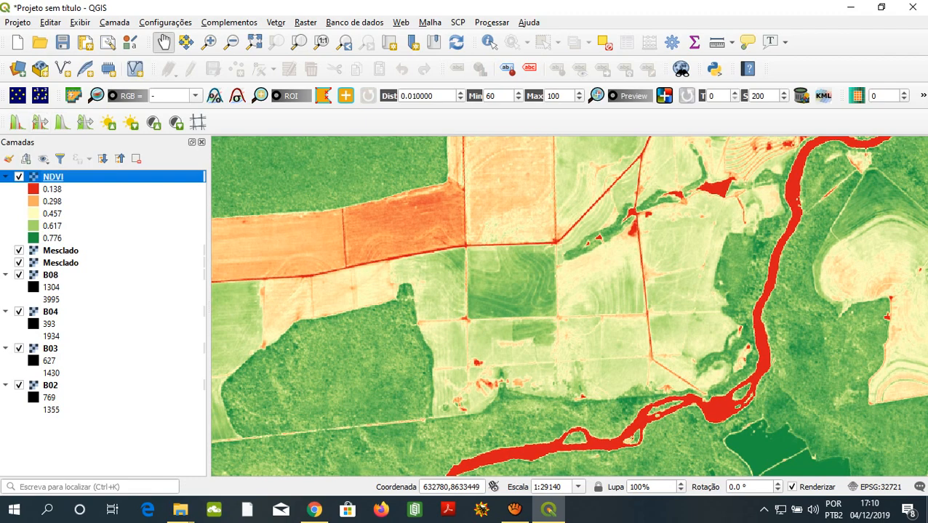
pyautogui.click(18, 122)
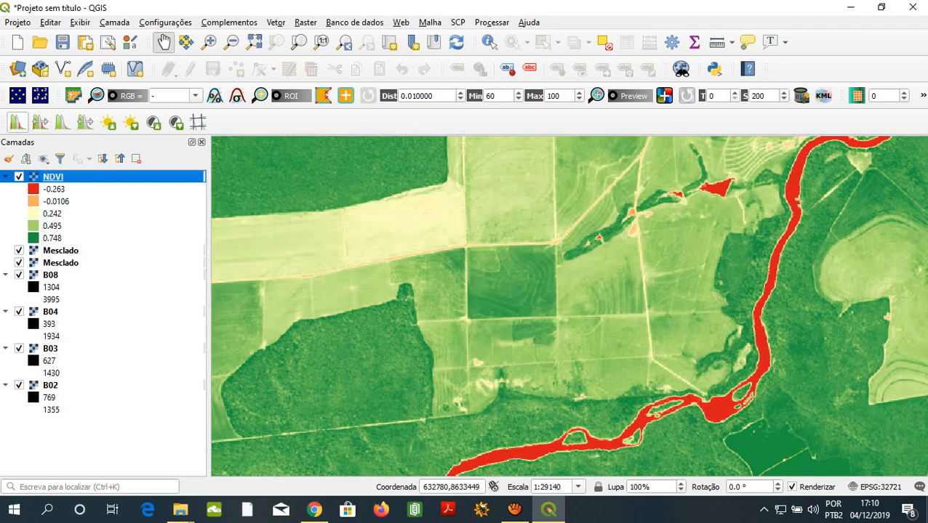
# - Apply the local cumulative cut stretch to the NDVI layer using only the values inside the dark green square field
pyautogui.scroll(3, 466, 259)
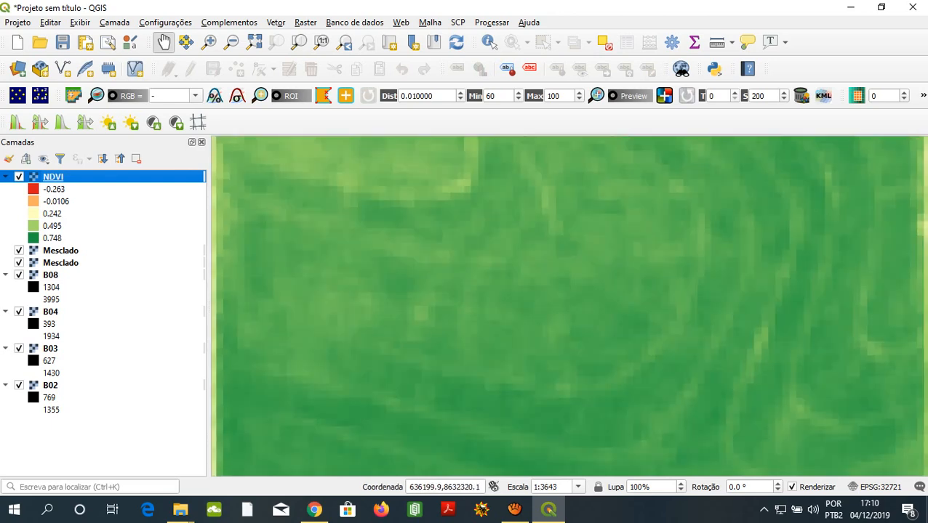
pyautogui.scroll(-2, 569, 306)
pyautogui.scroll(3, 530, 233)
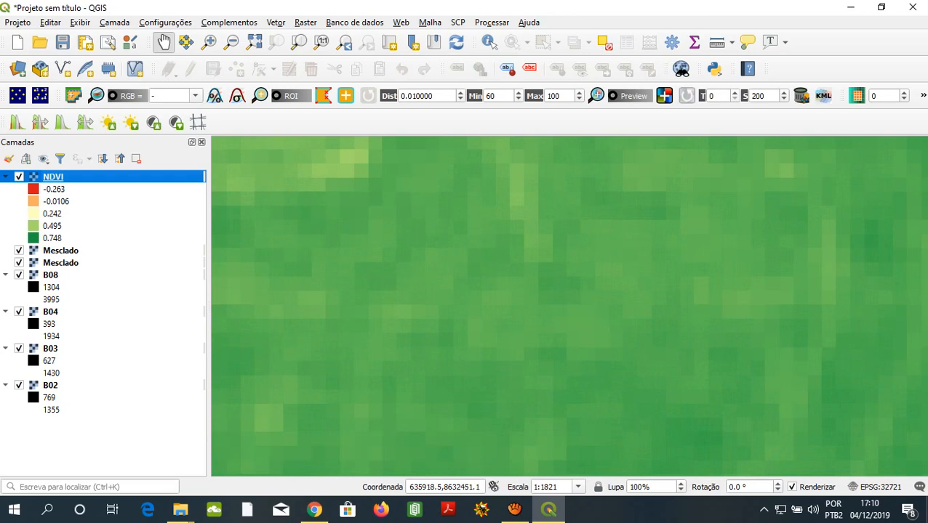
pyautogui.click(17, 122)
pyautogui.scroll(-1, 480, 268)
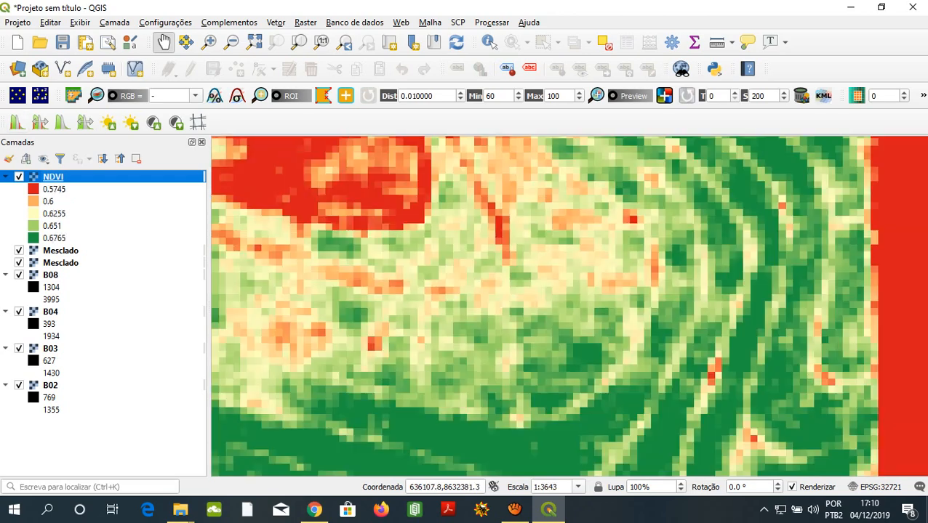
pyautogui.scroll(-1, 480, 269)
pyautogui.scroll(-1, 480, 273)
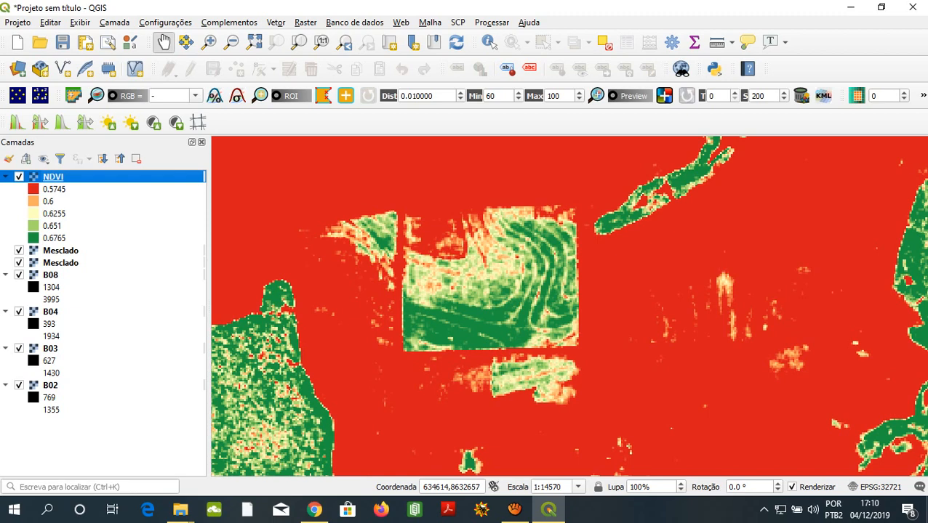
# - Hide and reshow the NDVI layer and examine the variation within the square field against its surroundings
pyautogui.press('space')
pyautogui.press('space')
pyautogui.moveTo(466, 298); pyautogui.dragTo(560, 319)
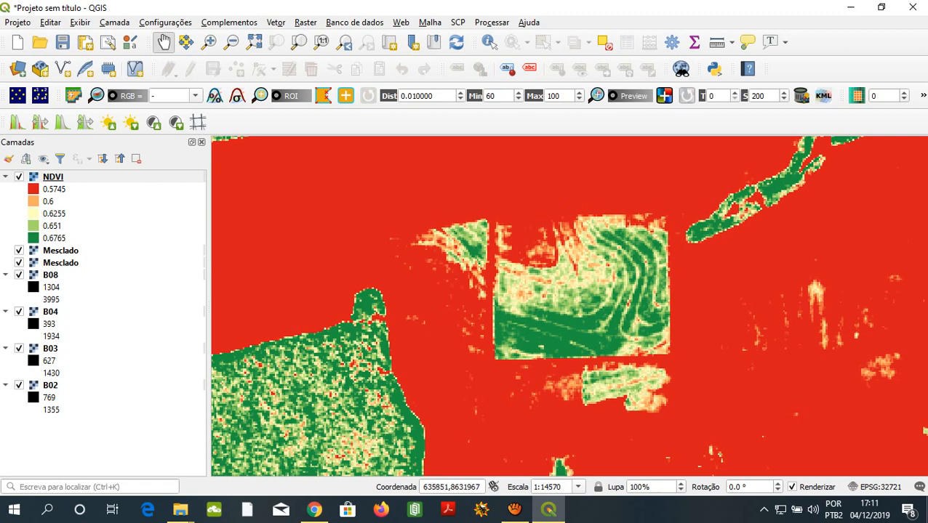
pyautogui.scroll(-1, 575, 307)
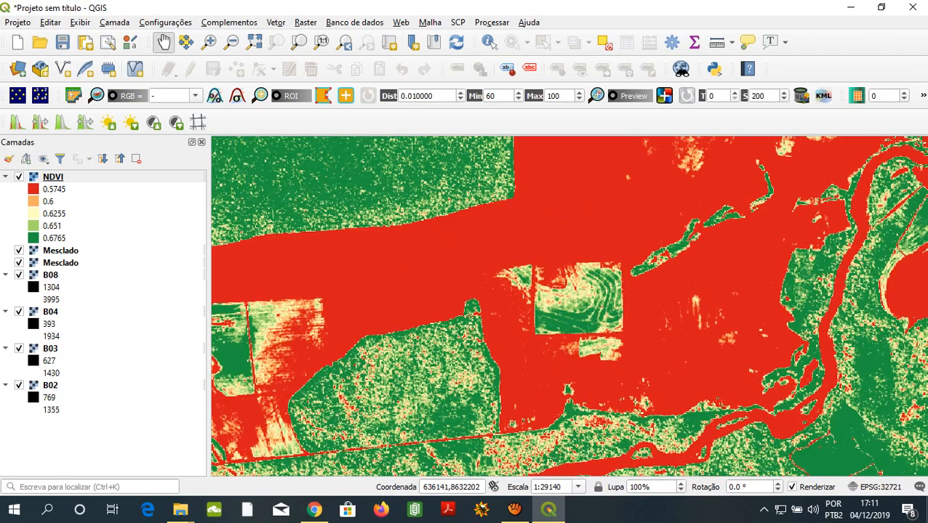
pyautogui.scroll(1, 586, 276)
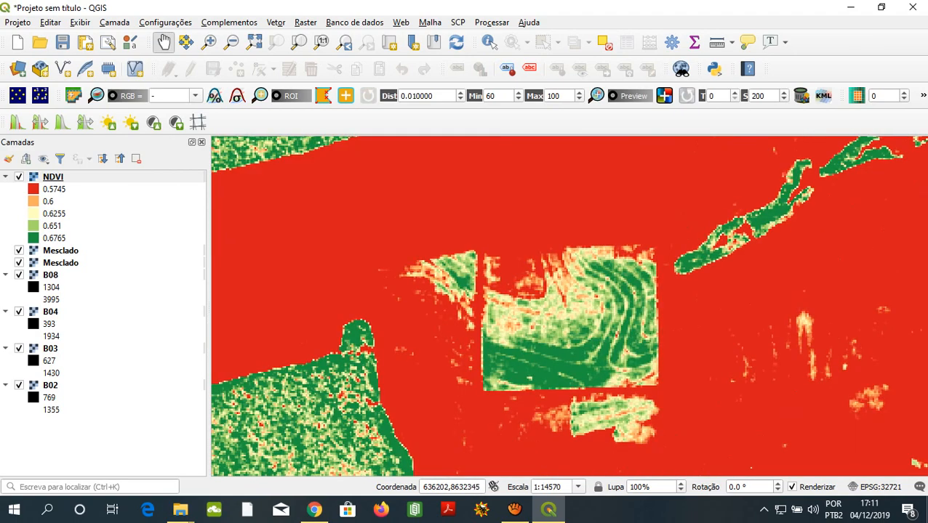
pyautogui.moveTo(586, 276); pyautogui.dragTo(550, 255)
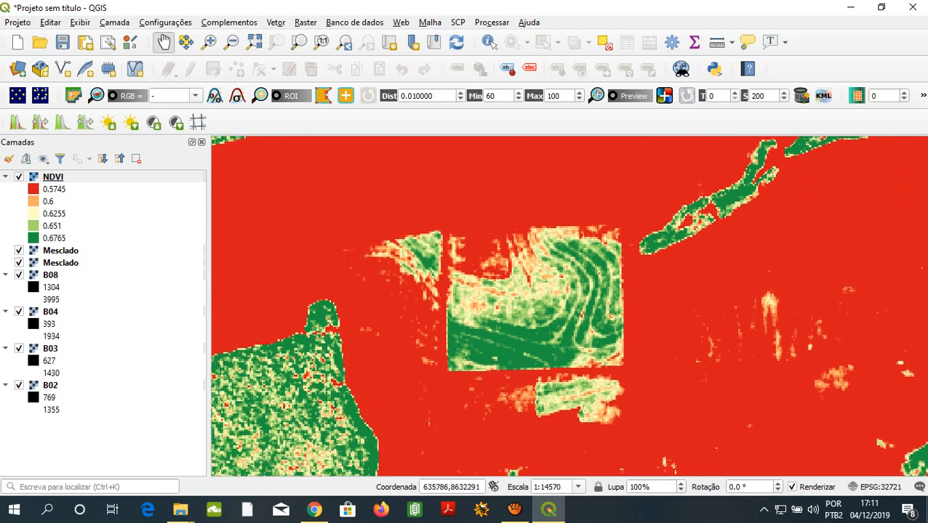
# - Reapply the local cumulative cut stretch to the NDVI layer over the square field and its neighbouring plots
pyautogui.scroll(1, 473, 298)
pyautogui.scroll(-1, 546, 298)
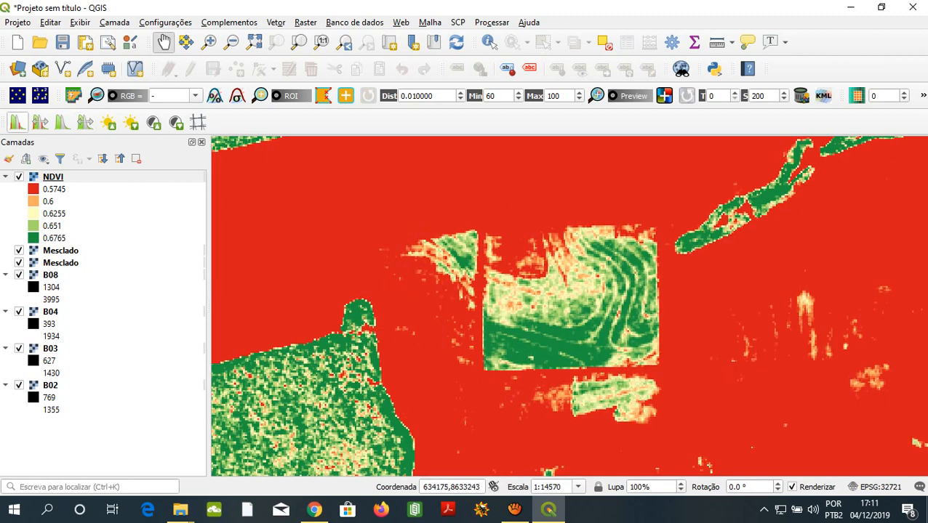
pyautogui.click(17, 122)
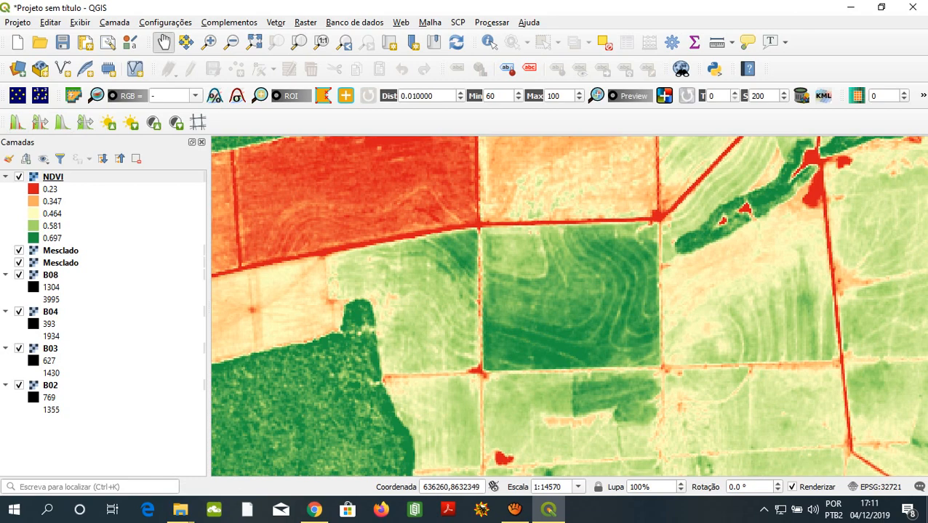
pyautogui.moveTo(545, 291); pyautogui.dragTo(524, 285)
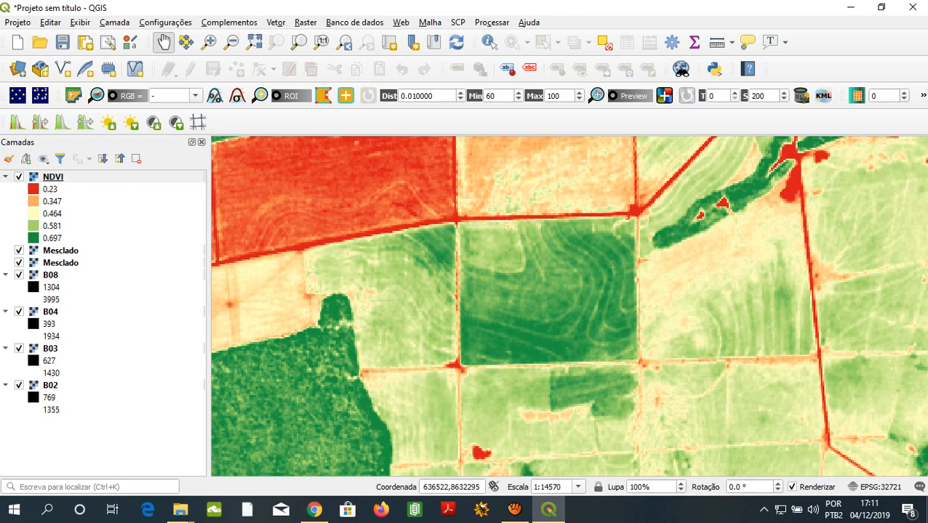
# - Apply the local cumulative cut stretch to the NDVI layer inside the uniformly dark green crop field farther north
pyautogui.scroll(-3, 670, 282)
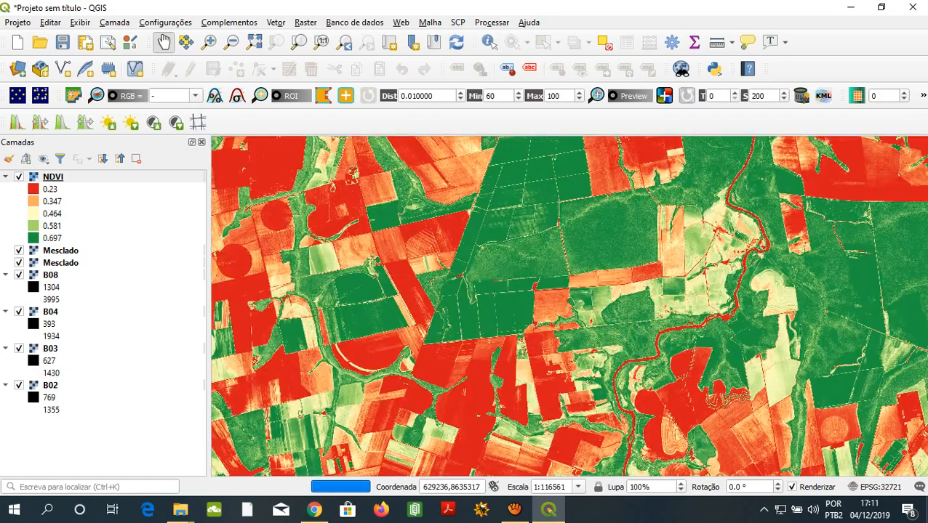
pyautogui.moveTo(582, 189); pyautogui.dragTo(573, 282)
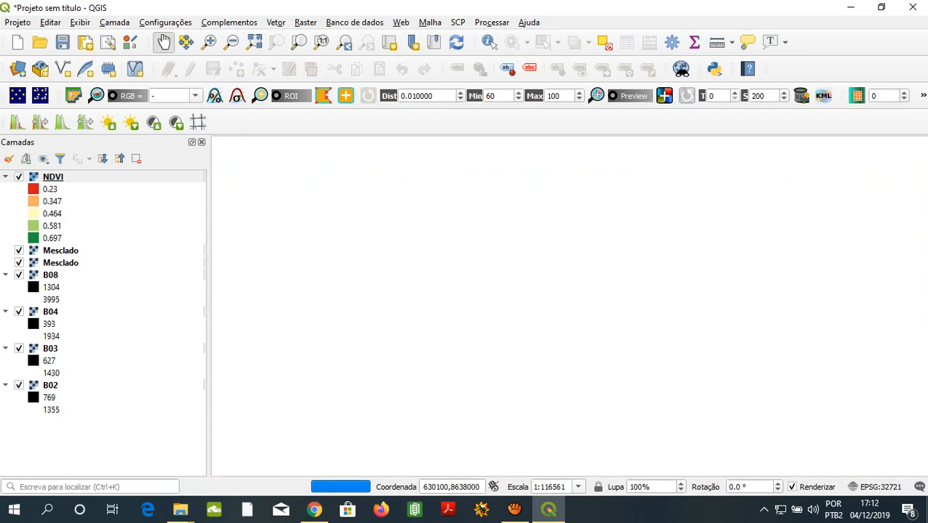
pyautogui.scroll(2, 573, 281)
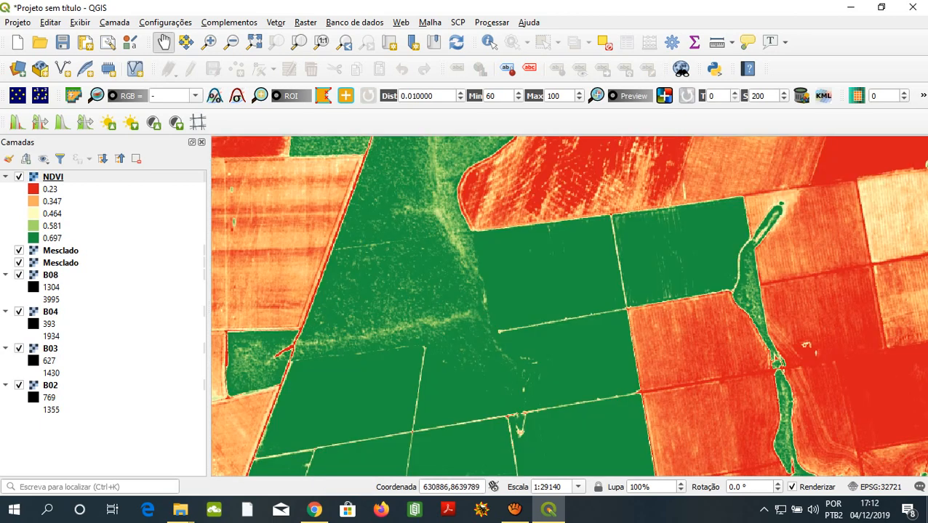
pyautogui.scroll(4, 638, 269)
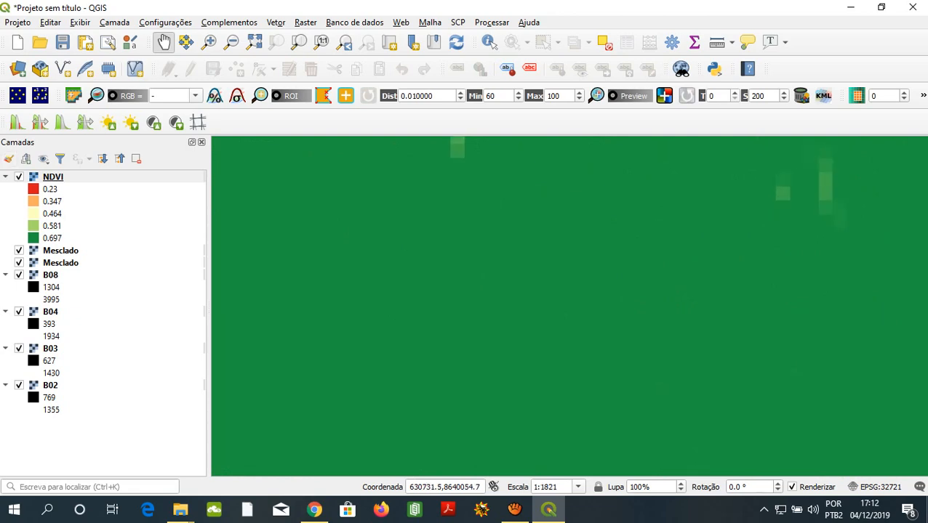
pyautogui.click(17, 122)
pyautogui.scroll(-2, 582, 282)
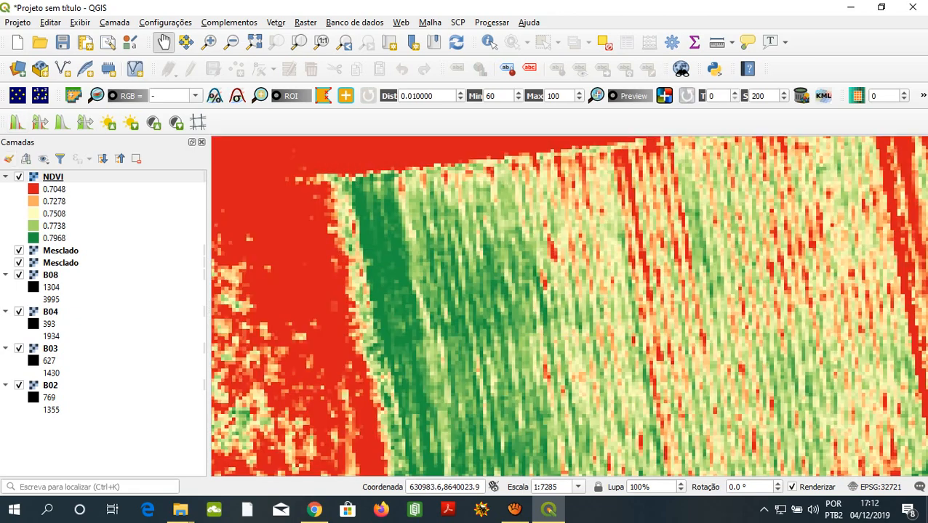
pyautogui.scroll(-1, 584, 285)
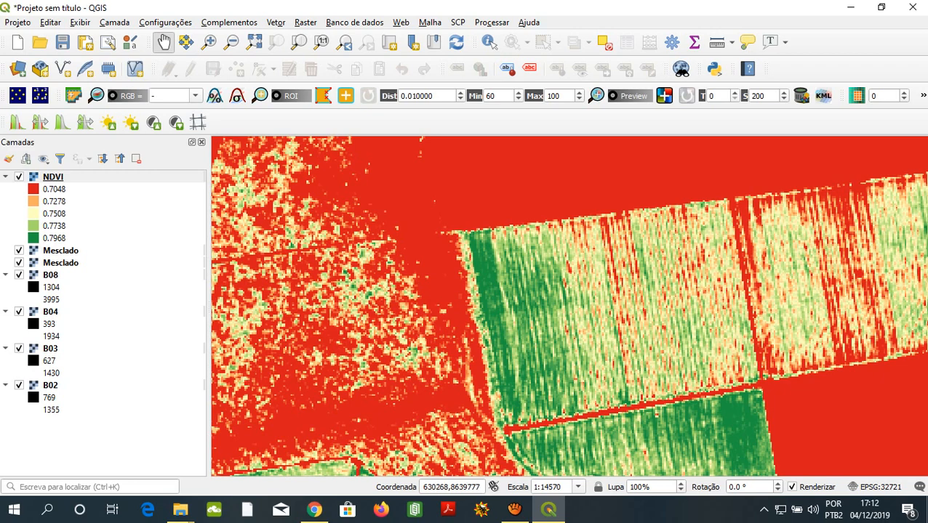
# - Examine the NDVI variation within the crop plots from the northern field down to the southern plots beside the forest
pyautogui.moveTo(584, 291); pyautogui.dragTo(531, 284)
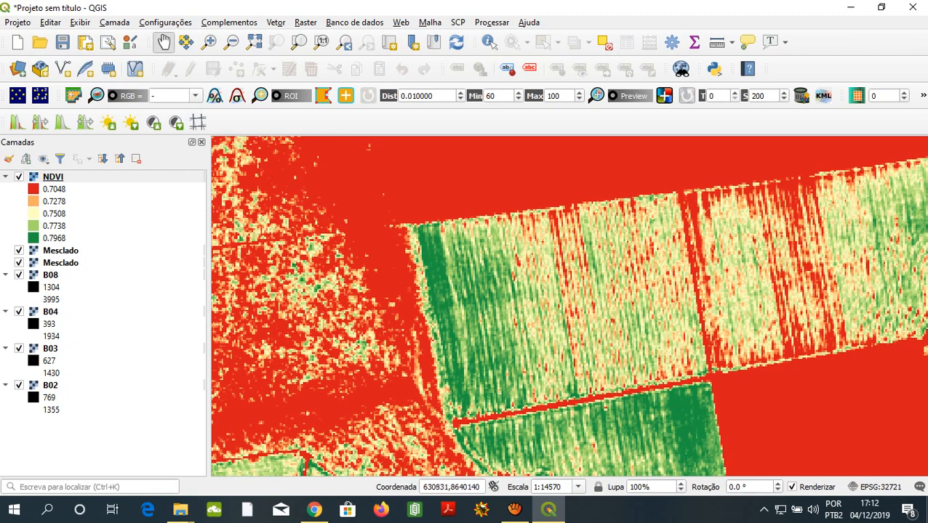
pyautogui.moveTo(546, 306); pyautogui.dragTo(594, 305)
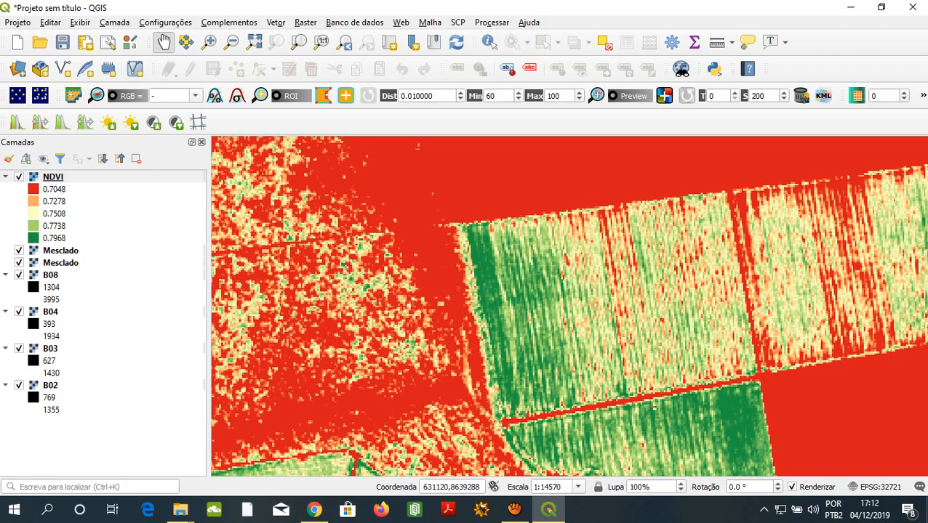
pyautogui.moveTo(582, 312); pyautogui.dragTo(525, 304)
pyautogui.moveTo(567, 276); pyautogui.dragTo(554, 196)
pyautogui.moveTo(542, 432); pyautogui.dragTo(578, 265)
pyautogui.moveTo(540, 338); pyautogui.dragTo(586, 172)
pyautogui.moveTo(611, 273); pyautogui.dragTo(607, 186)
pyautogui.moveTo(547, 352); pyautogui.dragTo(634, 289)
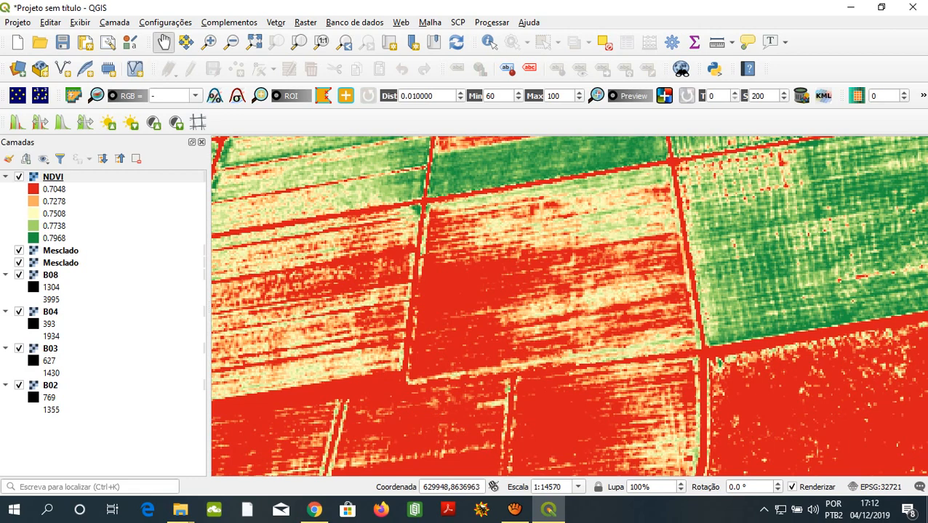
pyautogui.moveTo(480, 360); pyautogui.dragTo(592, 262)
pyautogui.moveTo(676, 374); pyautogui.dragTo(602, 270)
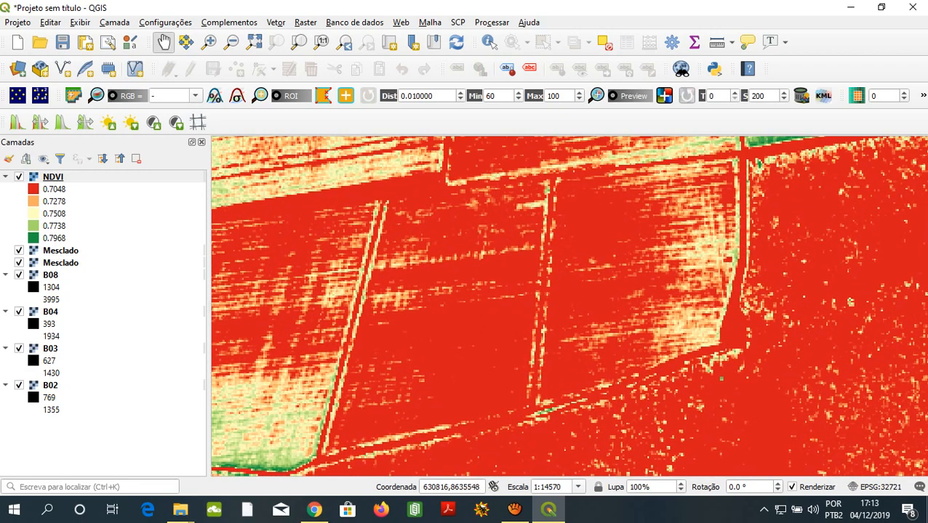
# - Restretch the NDVI layer locally to the values inside the mostly red southern crop plot
pyautogui.scroll(3, 570, 306)
pyautogui.scroll(-1, 570, 306)
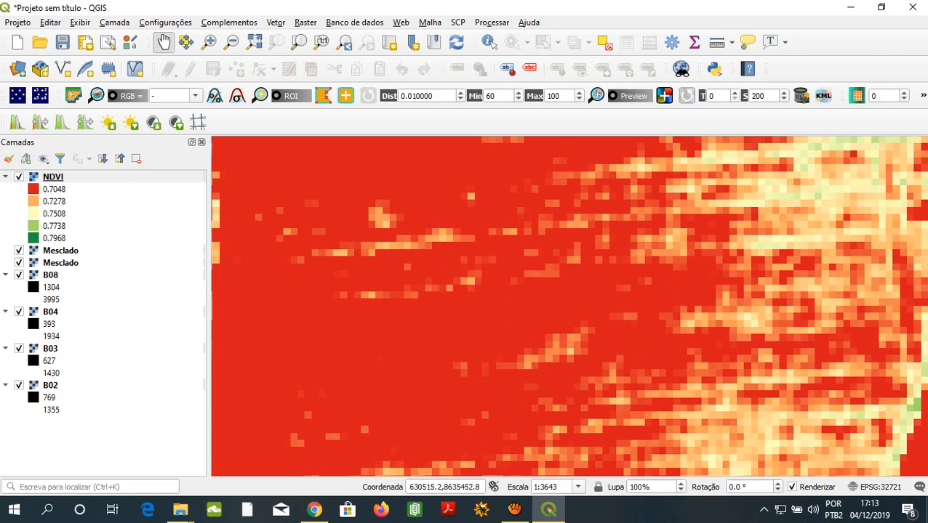
pyautogui.scroll(1, 570, 306)
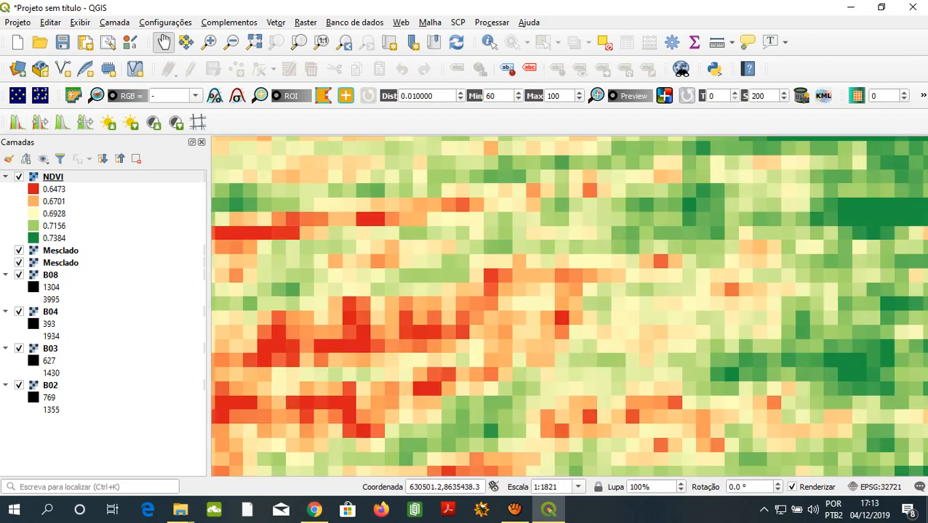
pyautogui.scroll(-4, 570, 306)
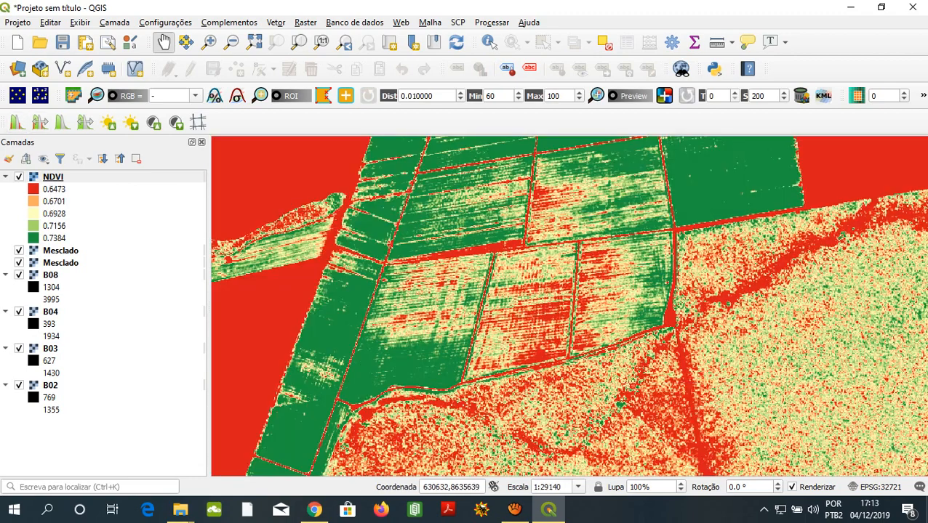
# - Examine the NDVI differences within and between the adjoining southern crop plots and the strip beside them
pyautogui.scroll(1, 643, 280)
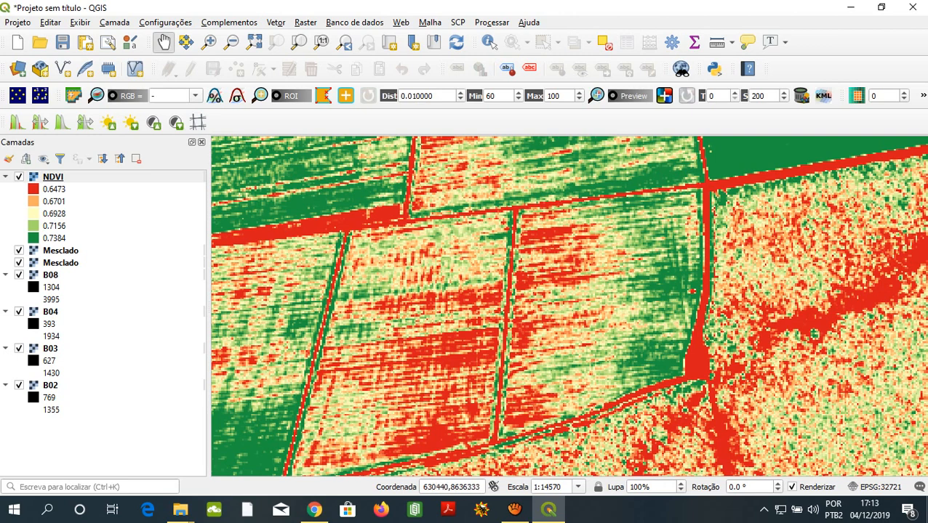
pyautogui.moveTo(465, 342); pyautogui.dragTo(597, 306)
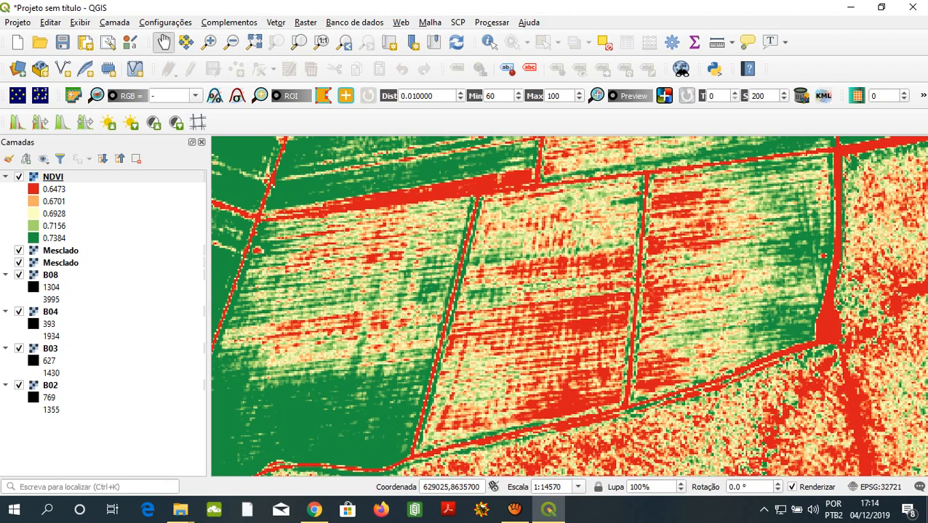
pyautogui.moveTo(436, 327); pyautogui.dragTo(460, 313)
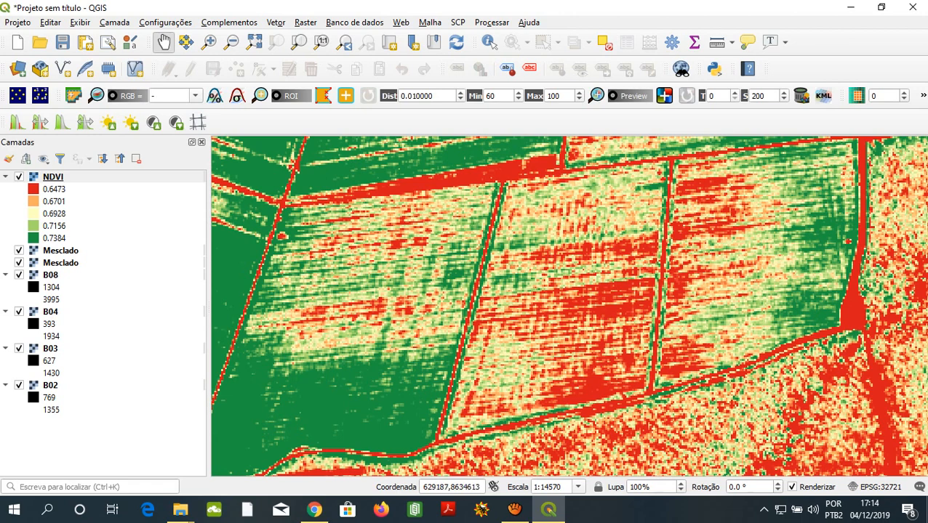
pyautogui.moveTo(409, 267); pyautogui.dragTo(663, 276)
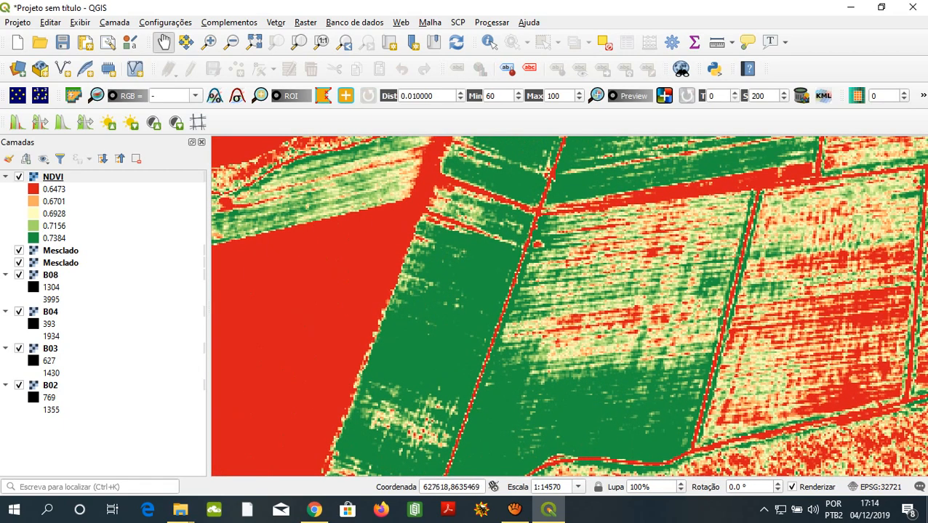
pyautogui.scroll(-1, 569, 306)
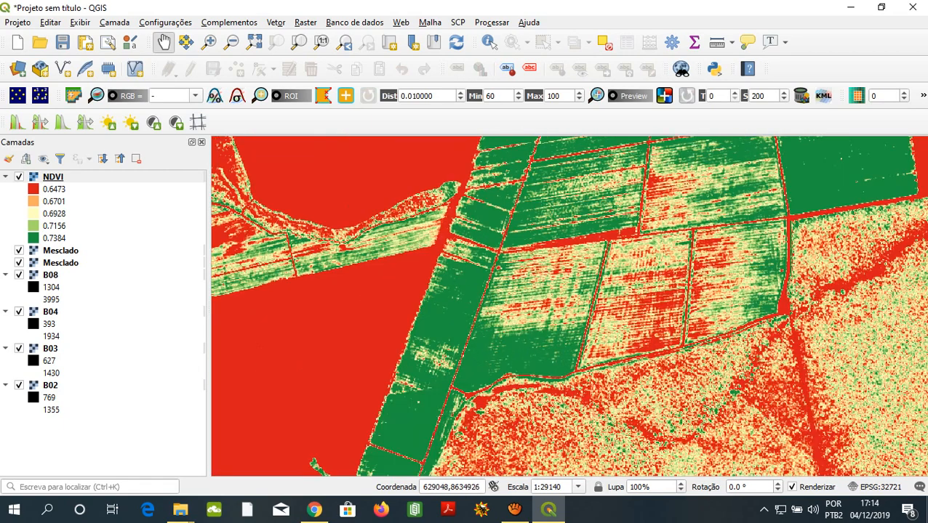
pyautogui.scroll(1, 615, 318)
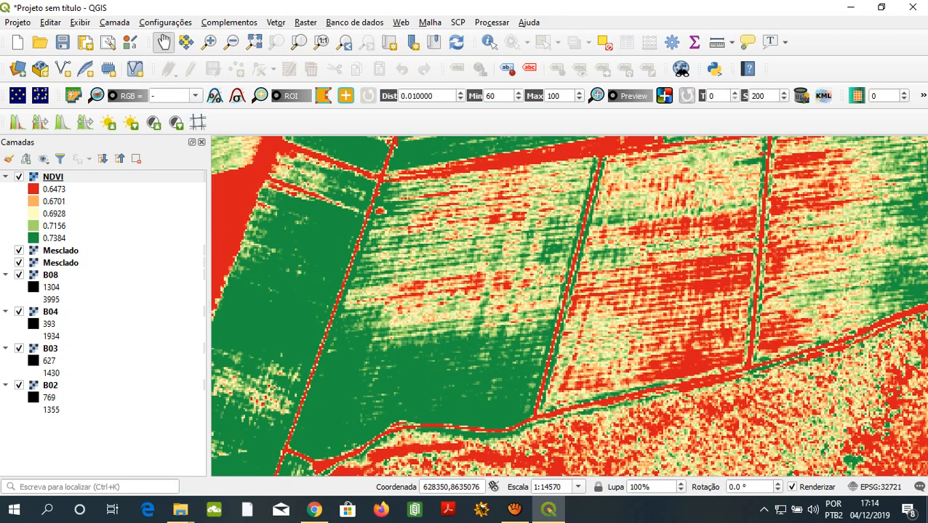
pyautogui.moveTo(618, 305); pyautogui.dragTo(581, 354)
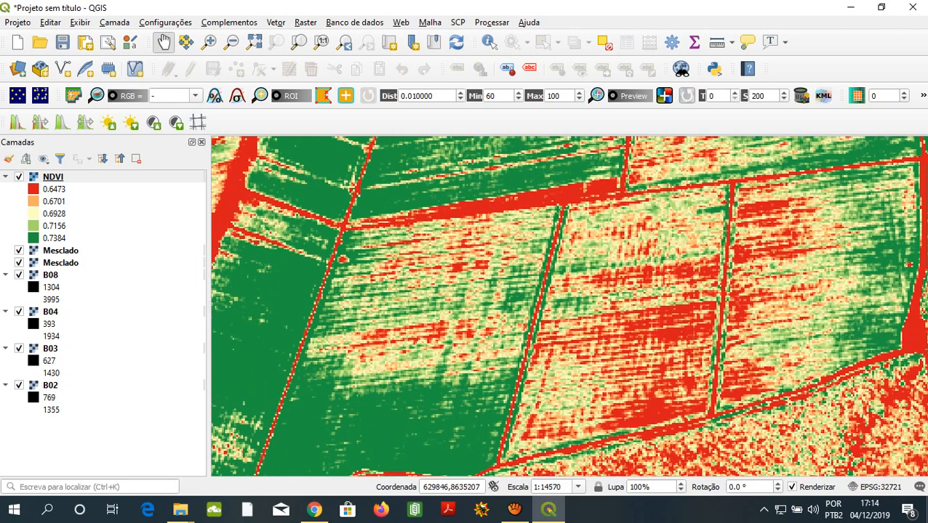
# - Apply the local cumulative cut stretch to the NDVI layer inside the forest area and again over the wider surrounding extent
pyautogui.scroll(-2, 568, 305)
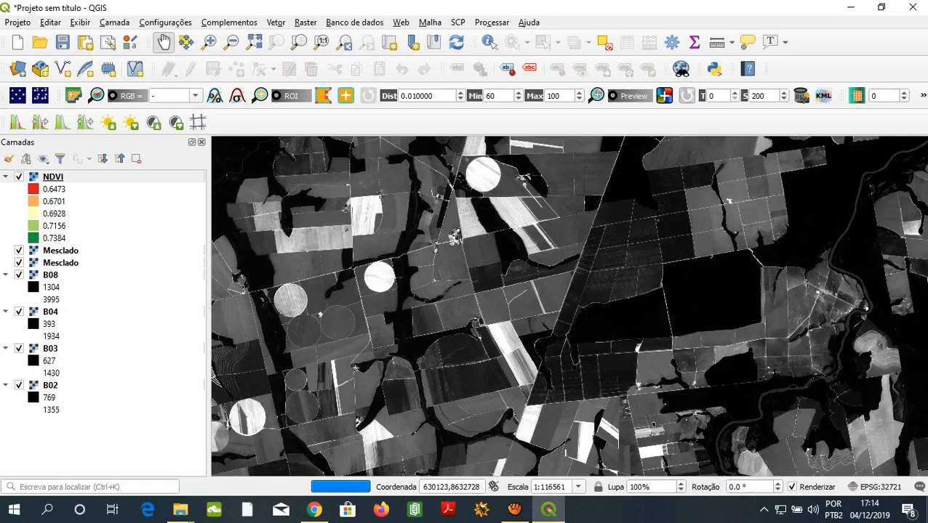
pyautogui.scroll(3, 568, 306)
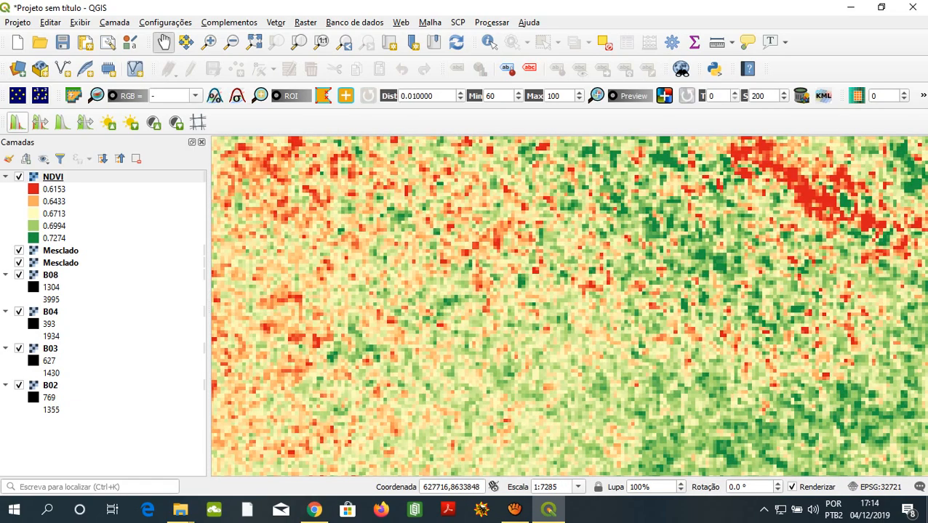
pyautogui.scroll(-2, 569, 305)
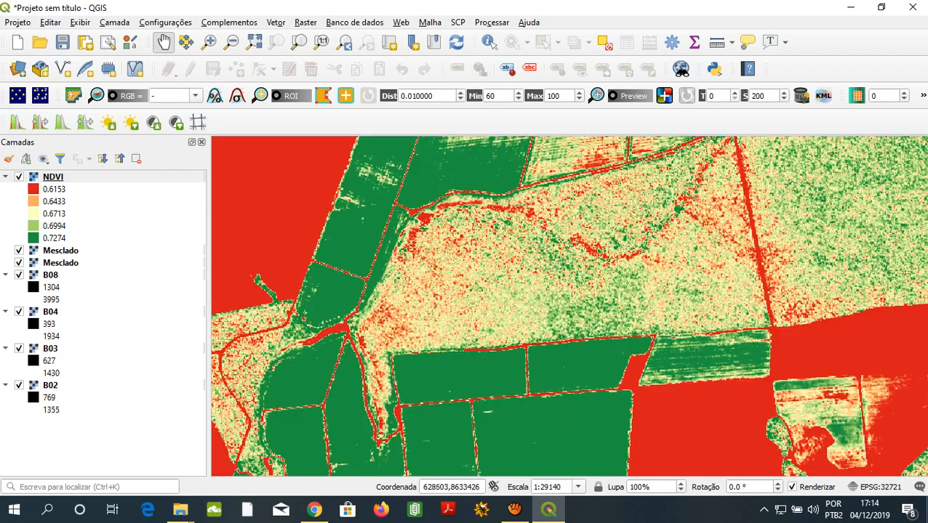
pyautogui.click(17, 122)
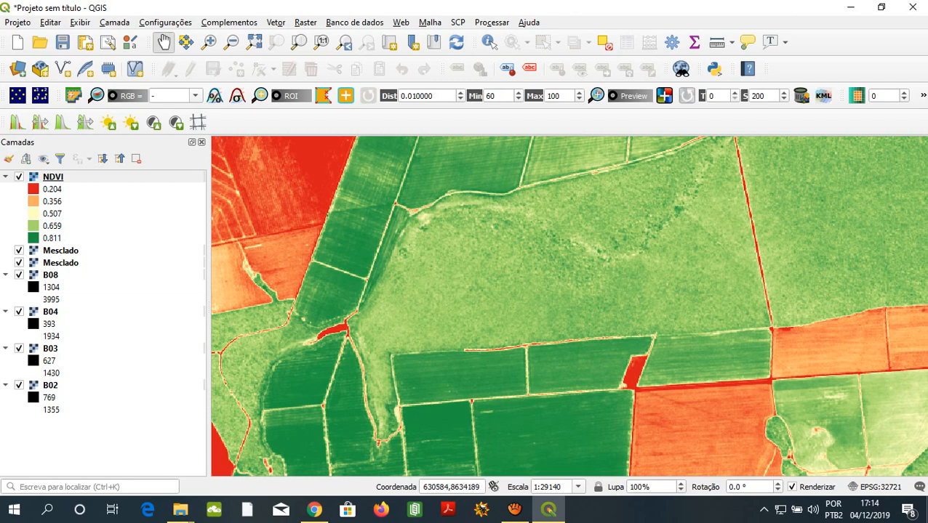
# - Compare the forest area in the NDVI layer with the underlying colour composite by hiding the NDVI layer and showing it again
pyautogui.scroll(1, 656, 182)
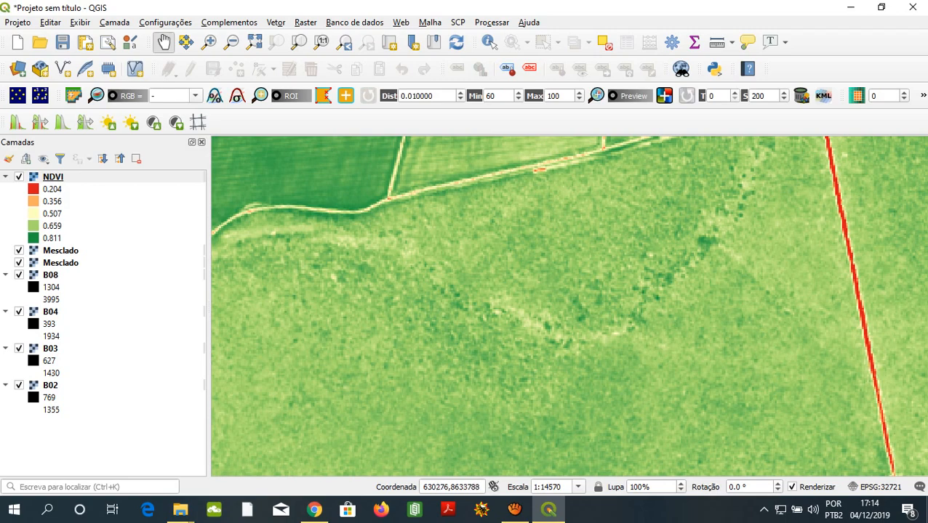
pyautogui.moveTo(616, 291); pyautogui.dragTo(685, 219)
pyautogui.click(53, 177)
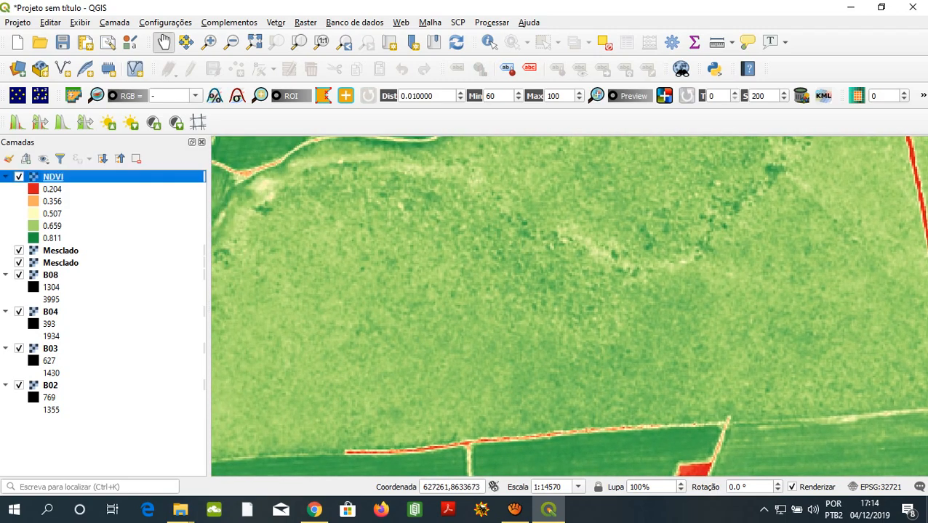
pyautogui.click(18, 177)
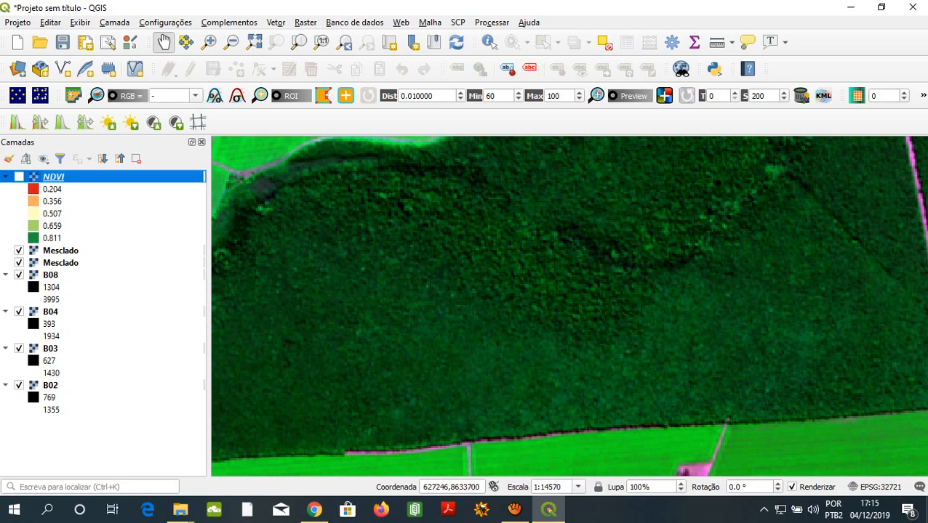
pyautogui.click(19, 177)
pyautogui.scroll(-1, 486, 281)
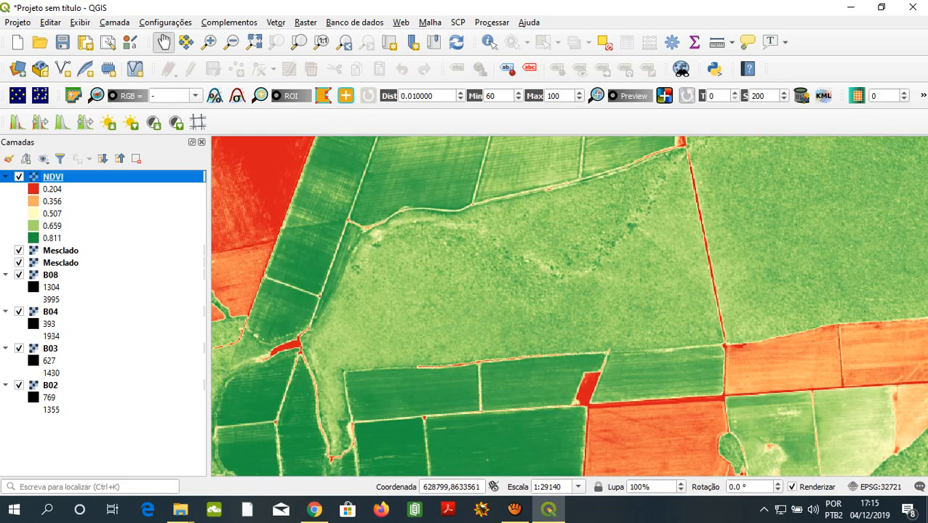
pyautogui.moveTo(502, 267); pyautogui.dragTo(548, 309)
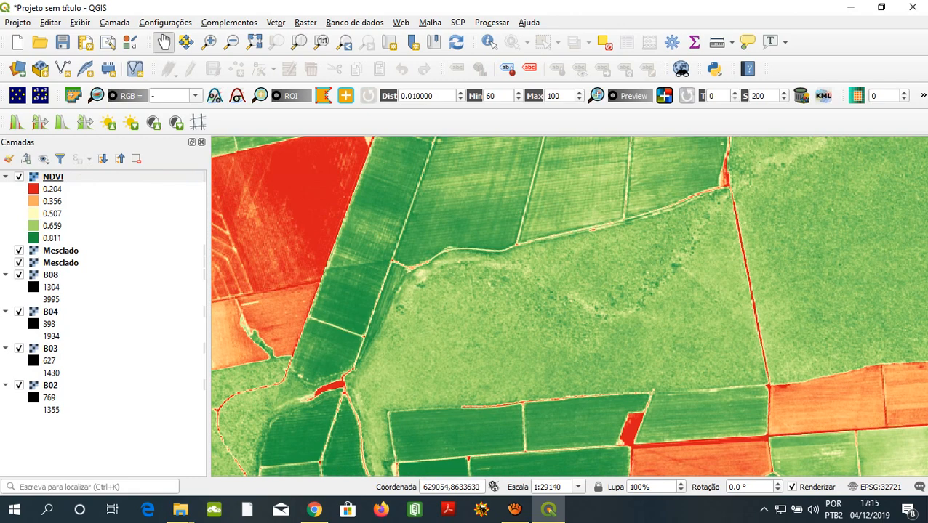
pyautogui.moveTo(571, 331); pyautogui.dragTo(589, 284)
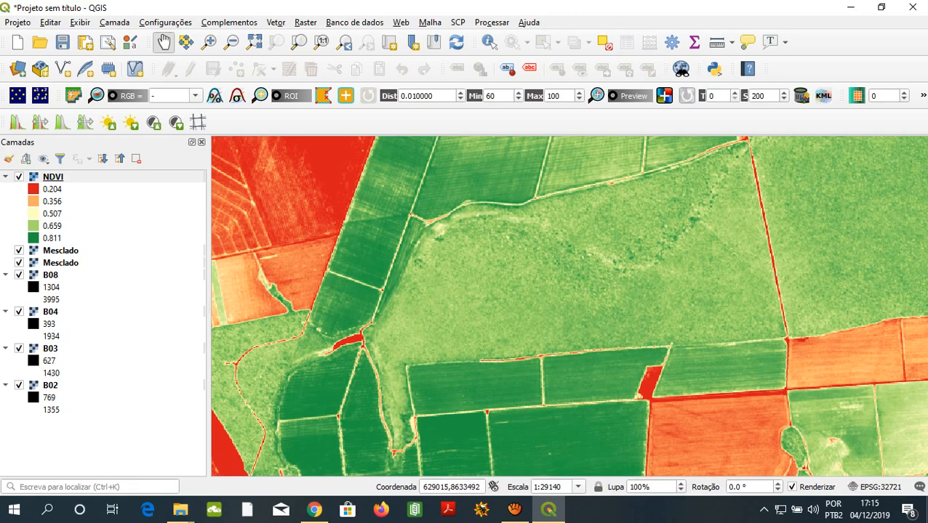
pyautogui.moveTo(569, 305)
pyautogui.mouseDown()
pyautogui.moveTo(559, 340)
pyautogui.moveTo(567, 313)
pyautogui.mouseUp()
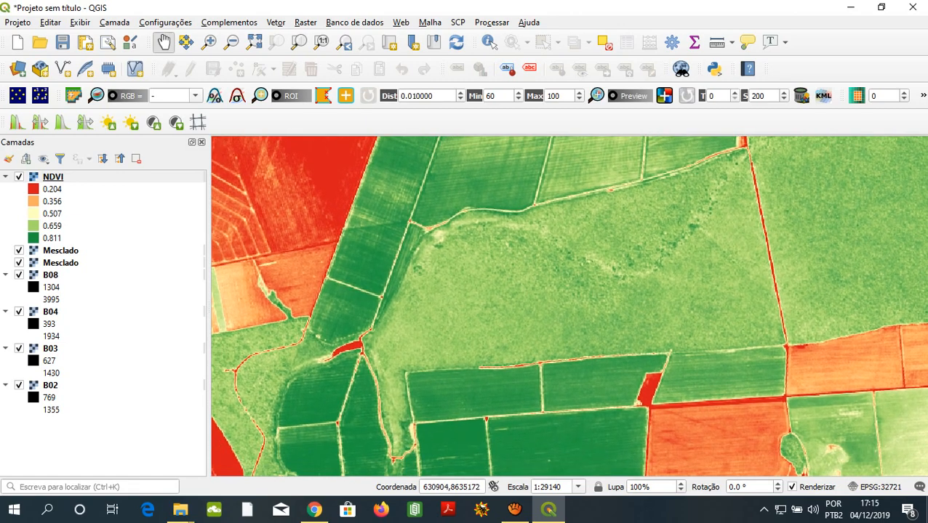
pyautogui.click(514, 509)
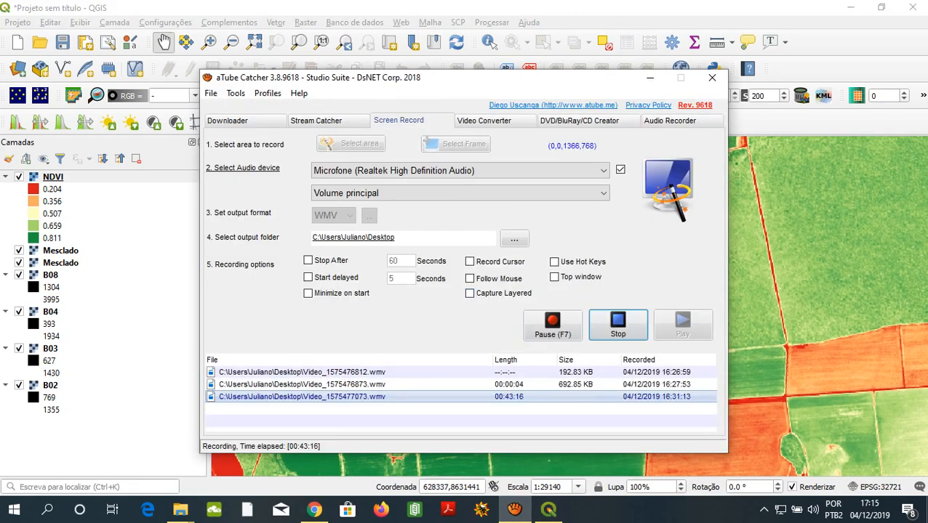